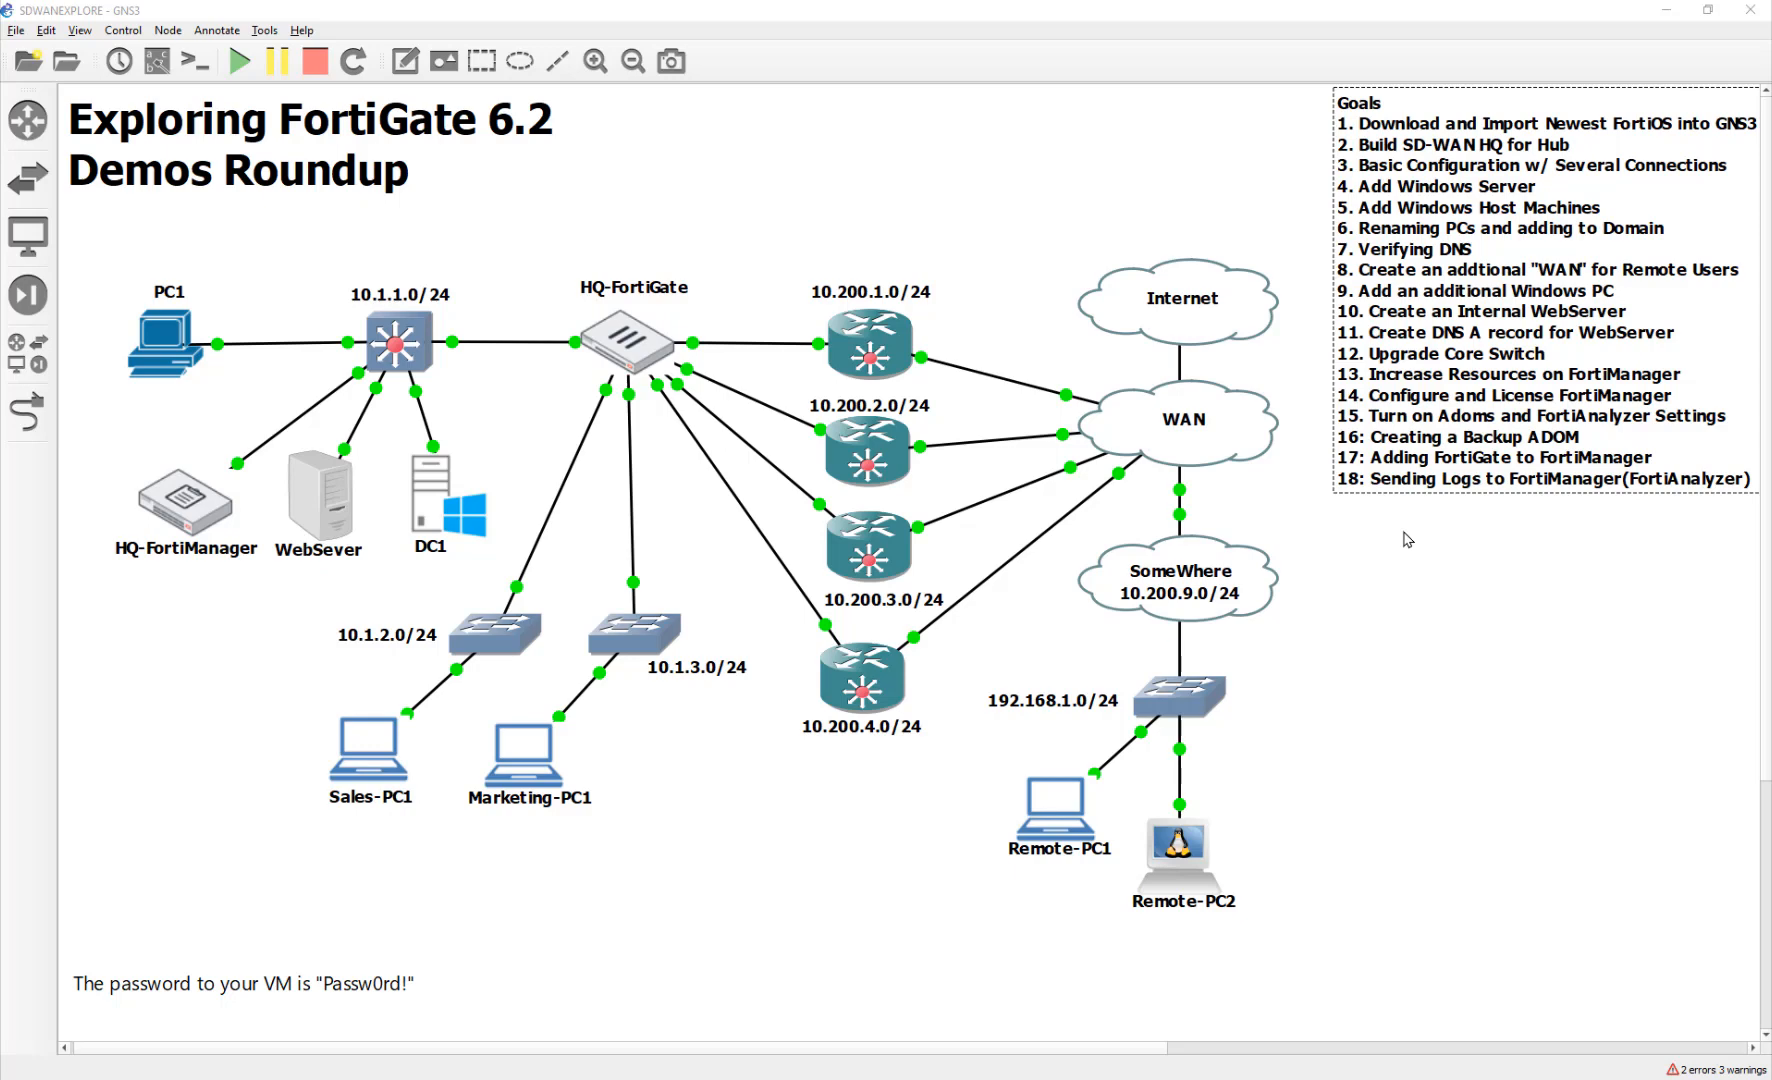
Nudge the HQ-FortiManager node slightly left and down on the topology canvas
{"action": "left_click_drag", "start_coordinate": [183, 505], "coordinate": [168, 502]}
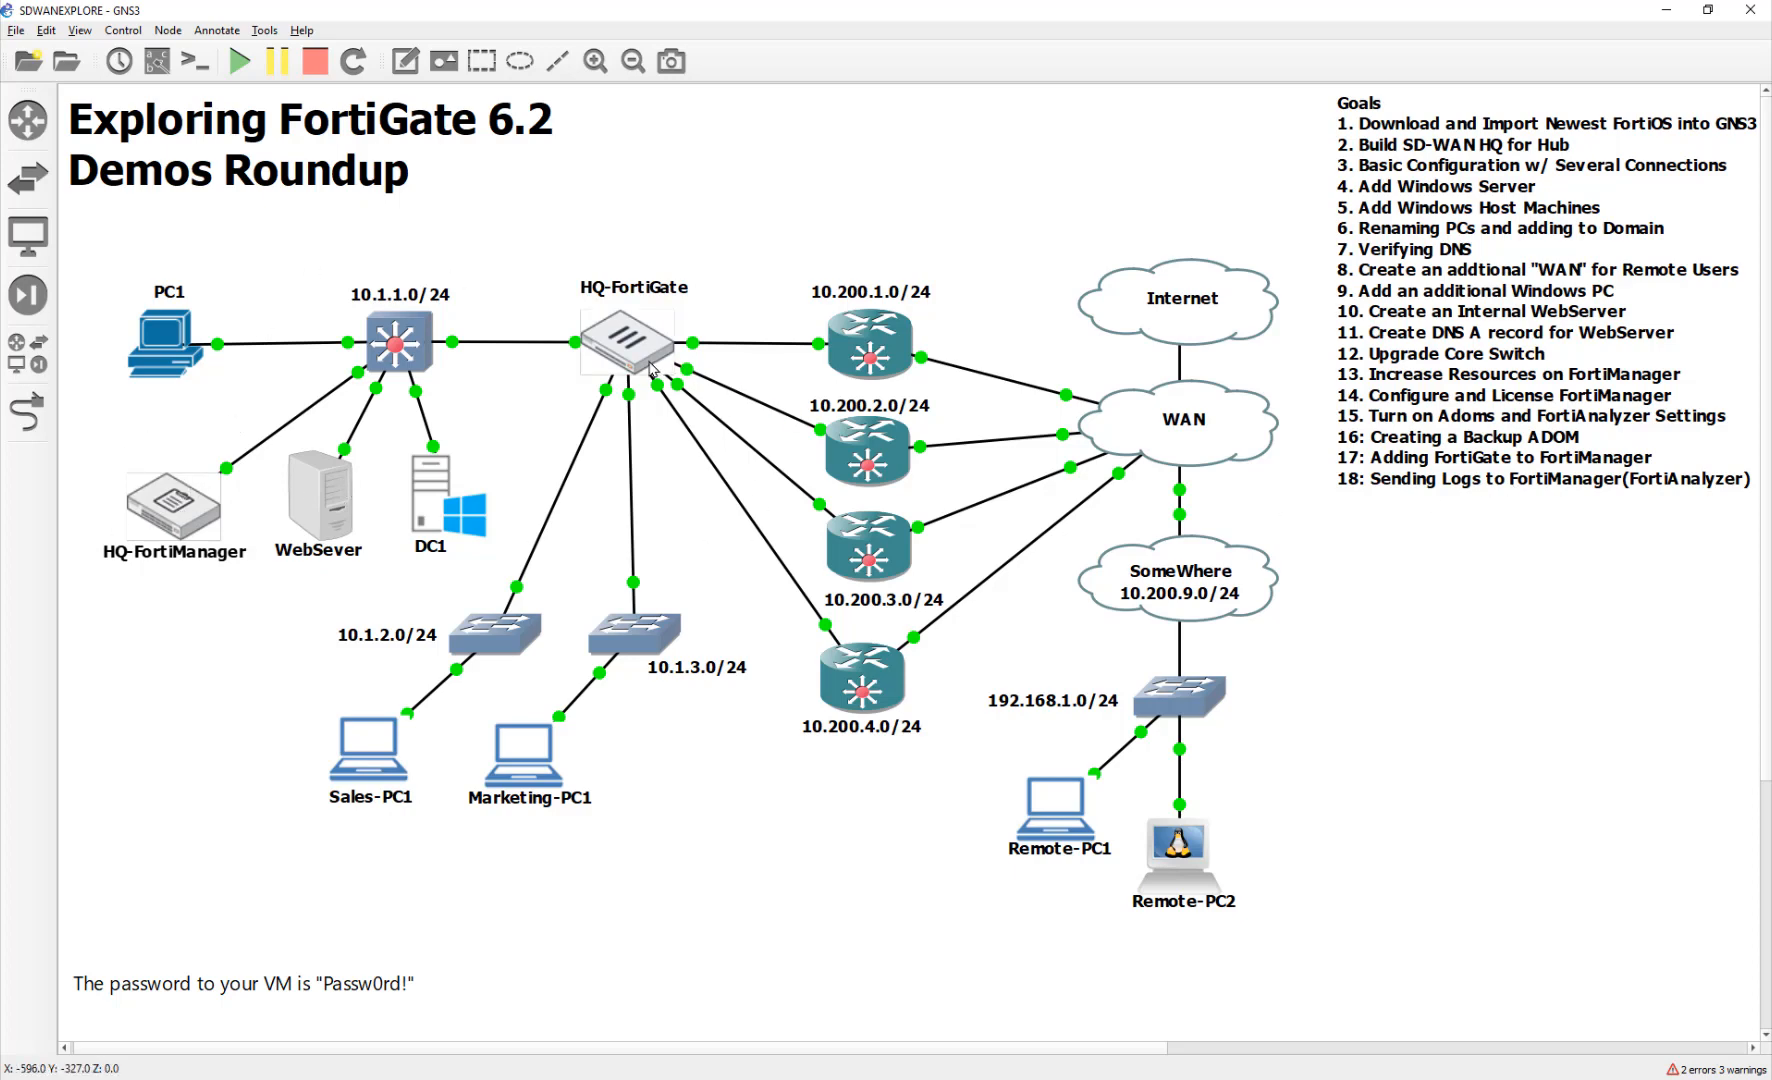
From PC1's console, log in to FortiManager with the admin account and enter the root ADOM
{"action": "mouse_move", "coordinate": [651, 361]}
{"action": "double_click", "coordinate": [148, 343]}
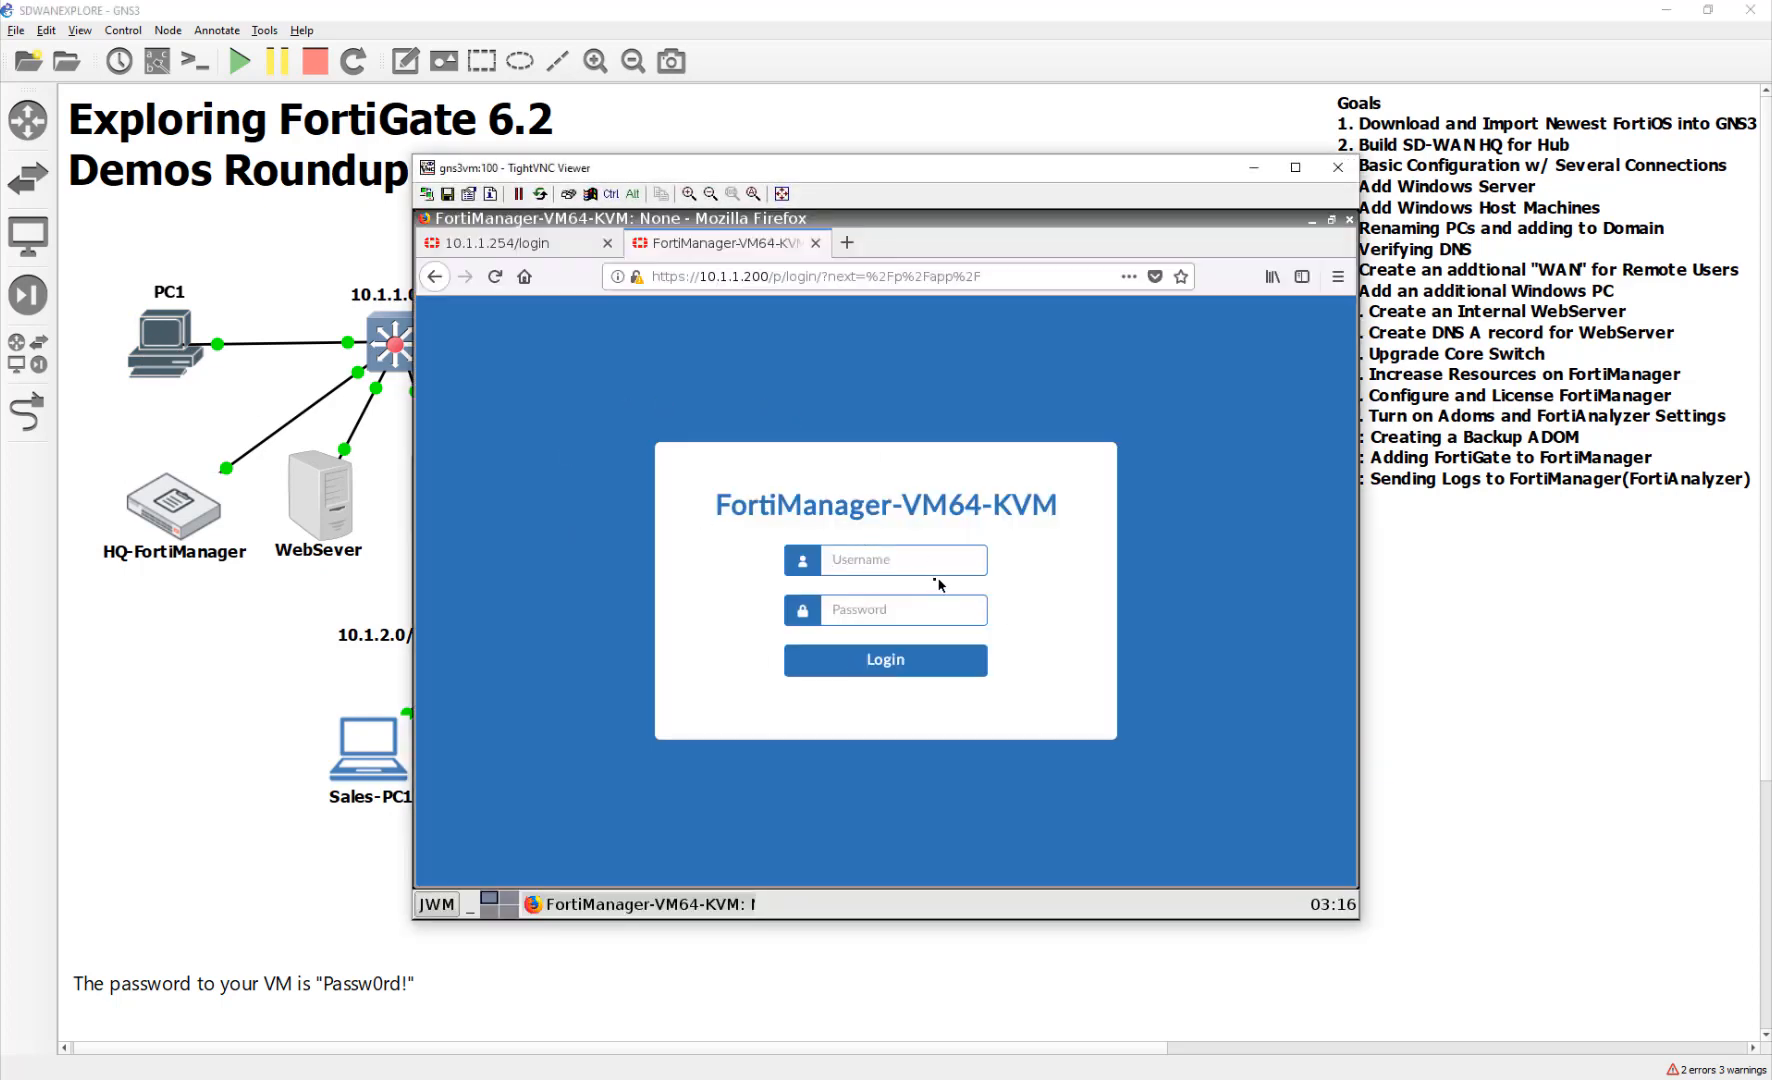
{"action": "type", "text": "admin"}
{"action": "key", "text": "Tab"}
{"action": "type", "text": "Passw0rd"}
{"action": "key", "text": "Return"}
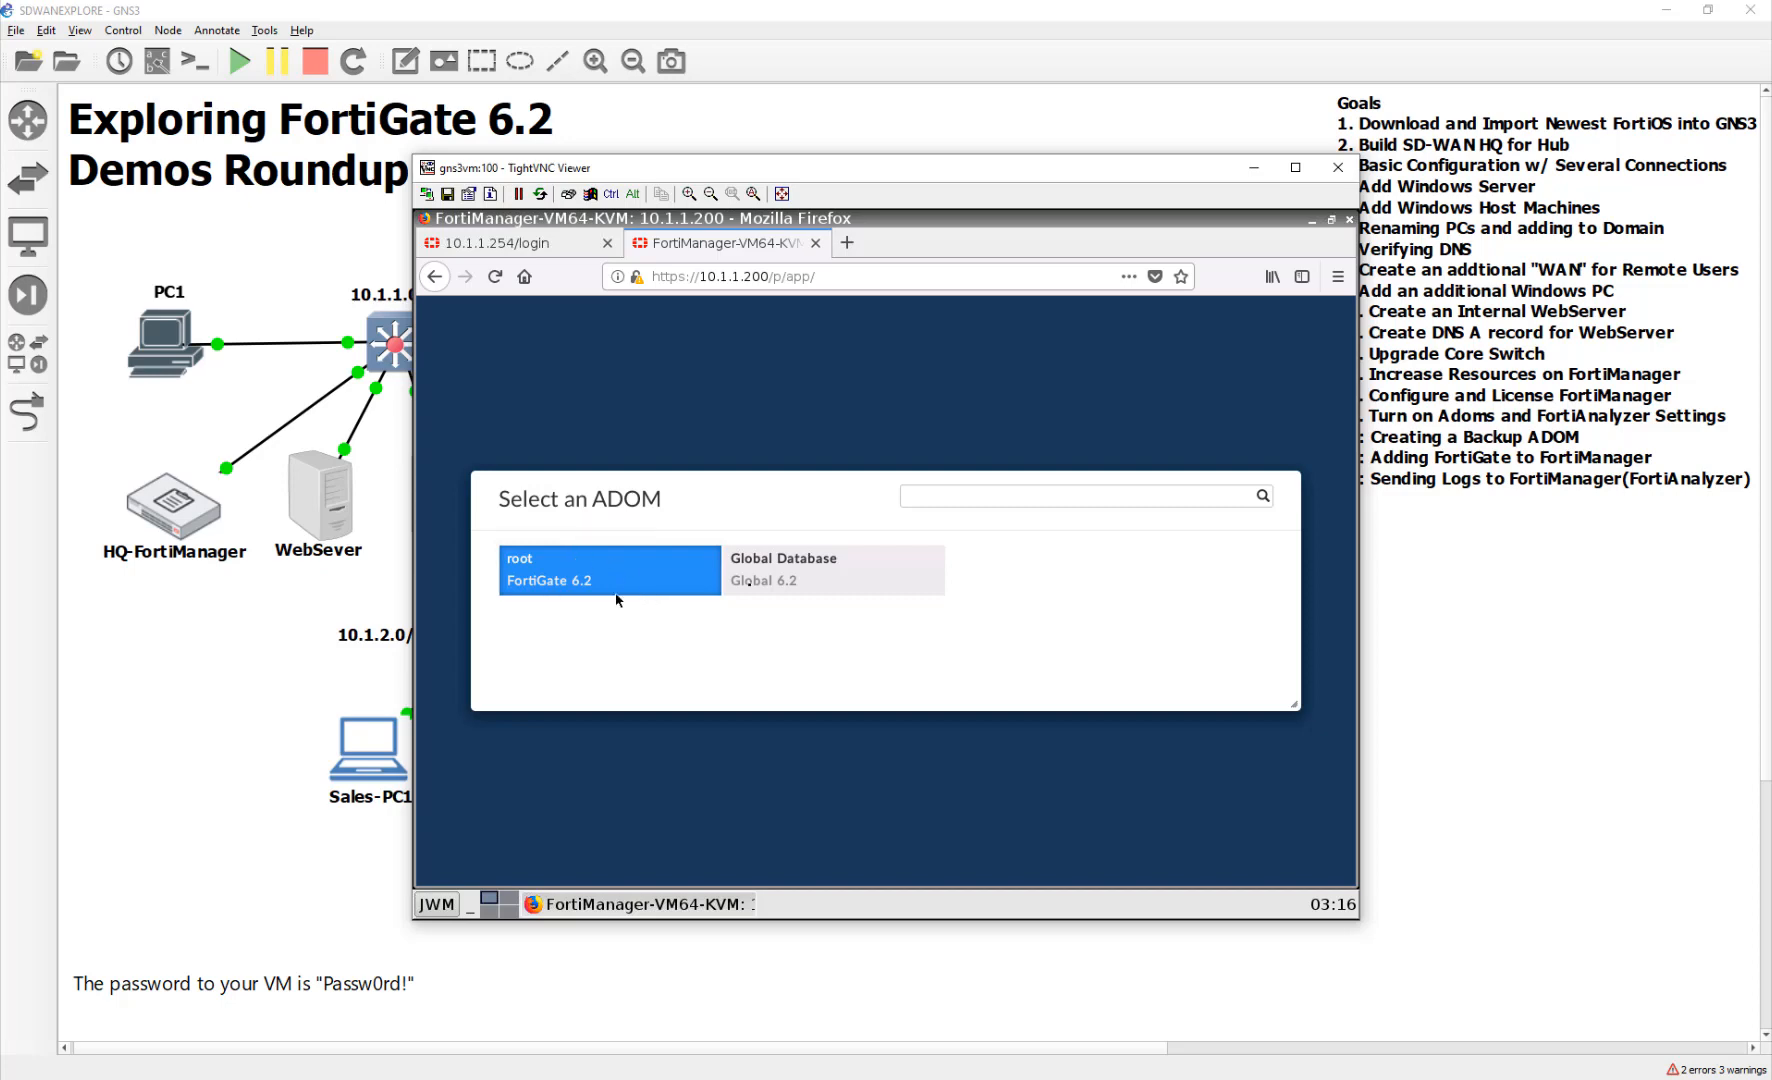
{"action": "left_click", "coordinate": [676, 588]}
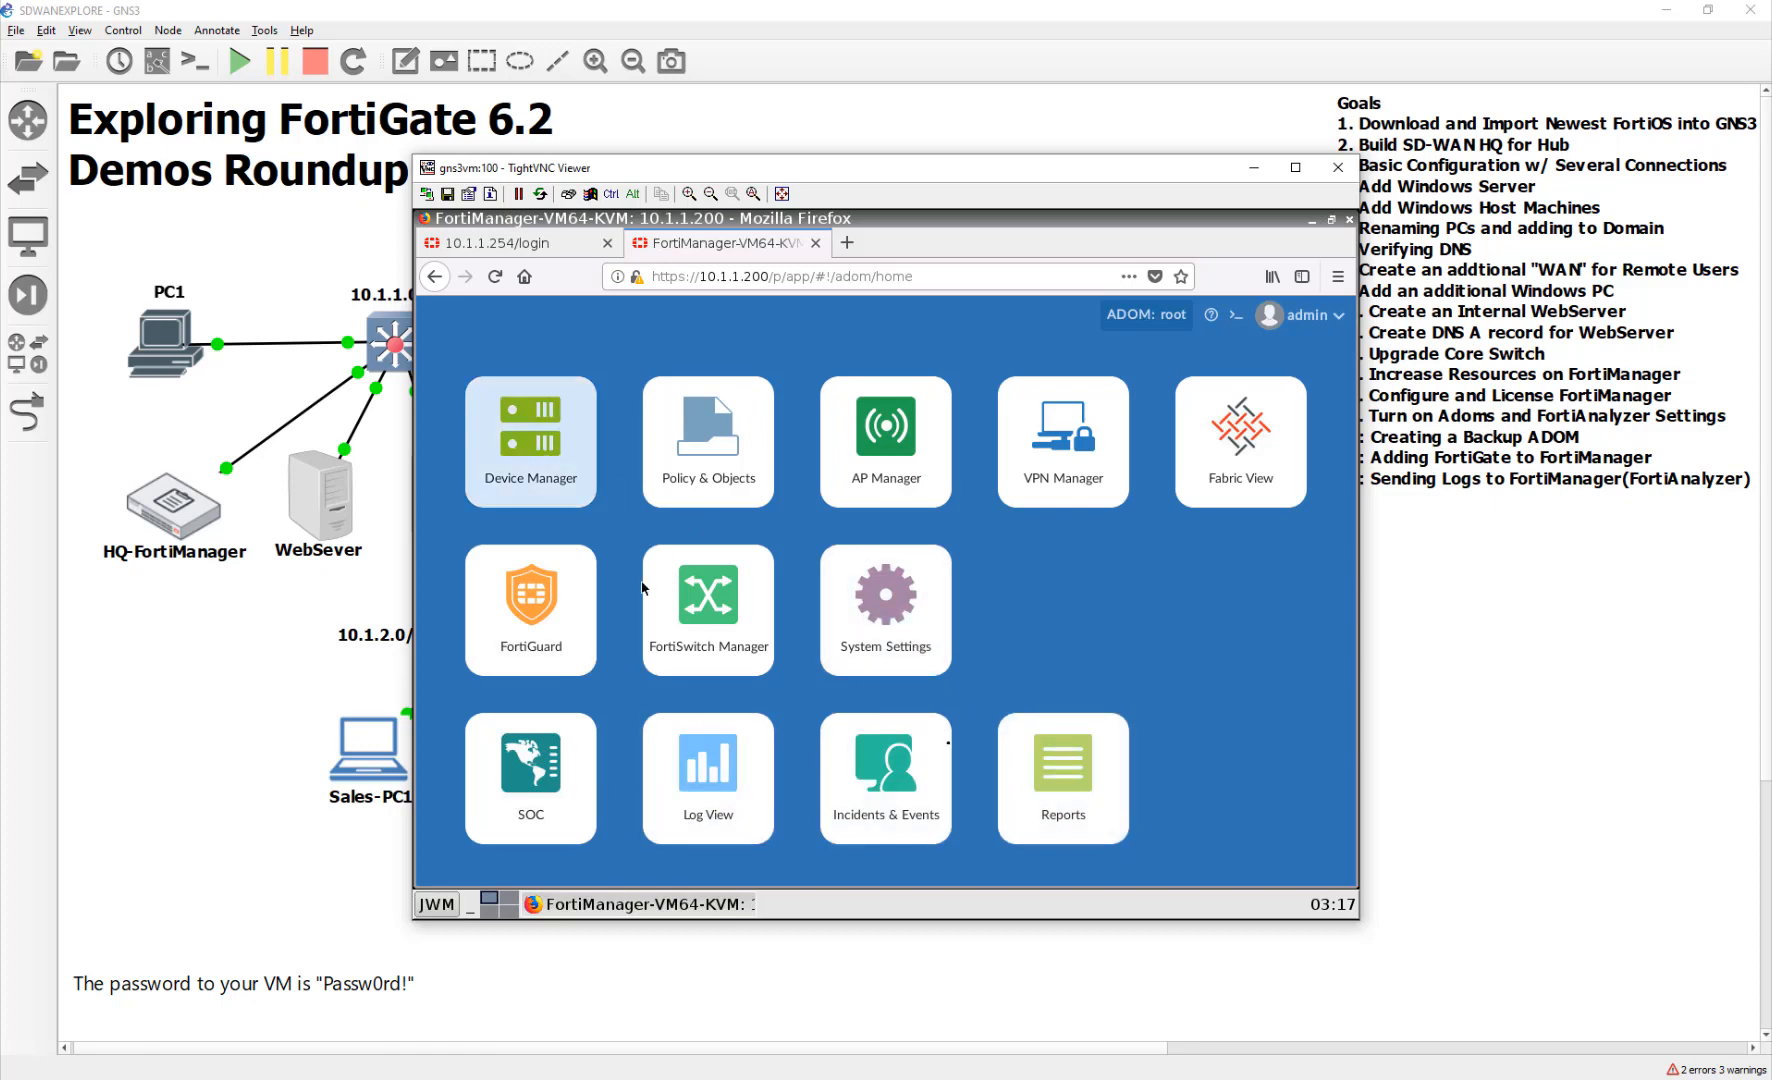
Start a new ADOM under System Settings > All ADOMs and name it Backup
{"action": "left_click", "coordinate": [922, 668]}
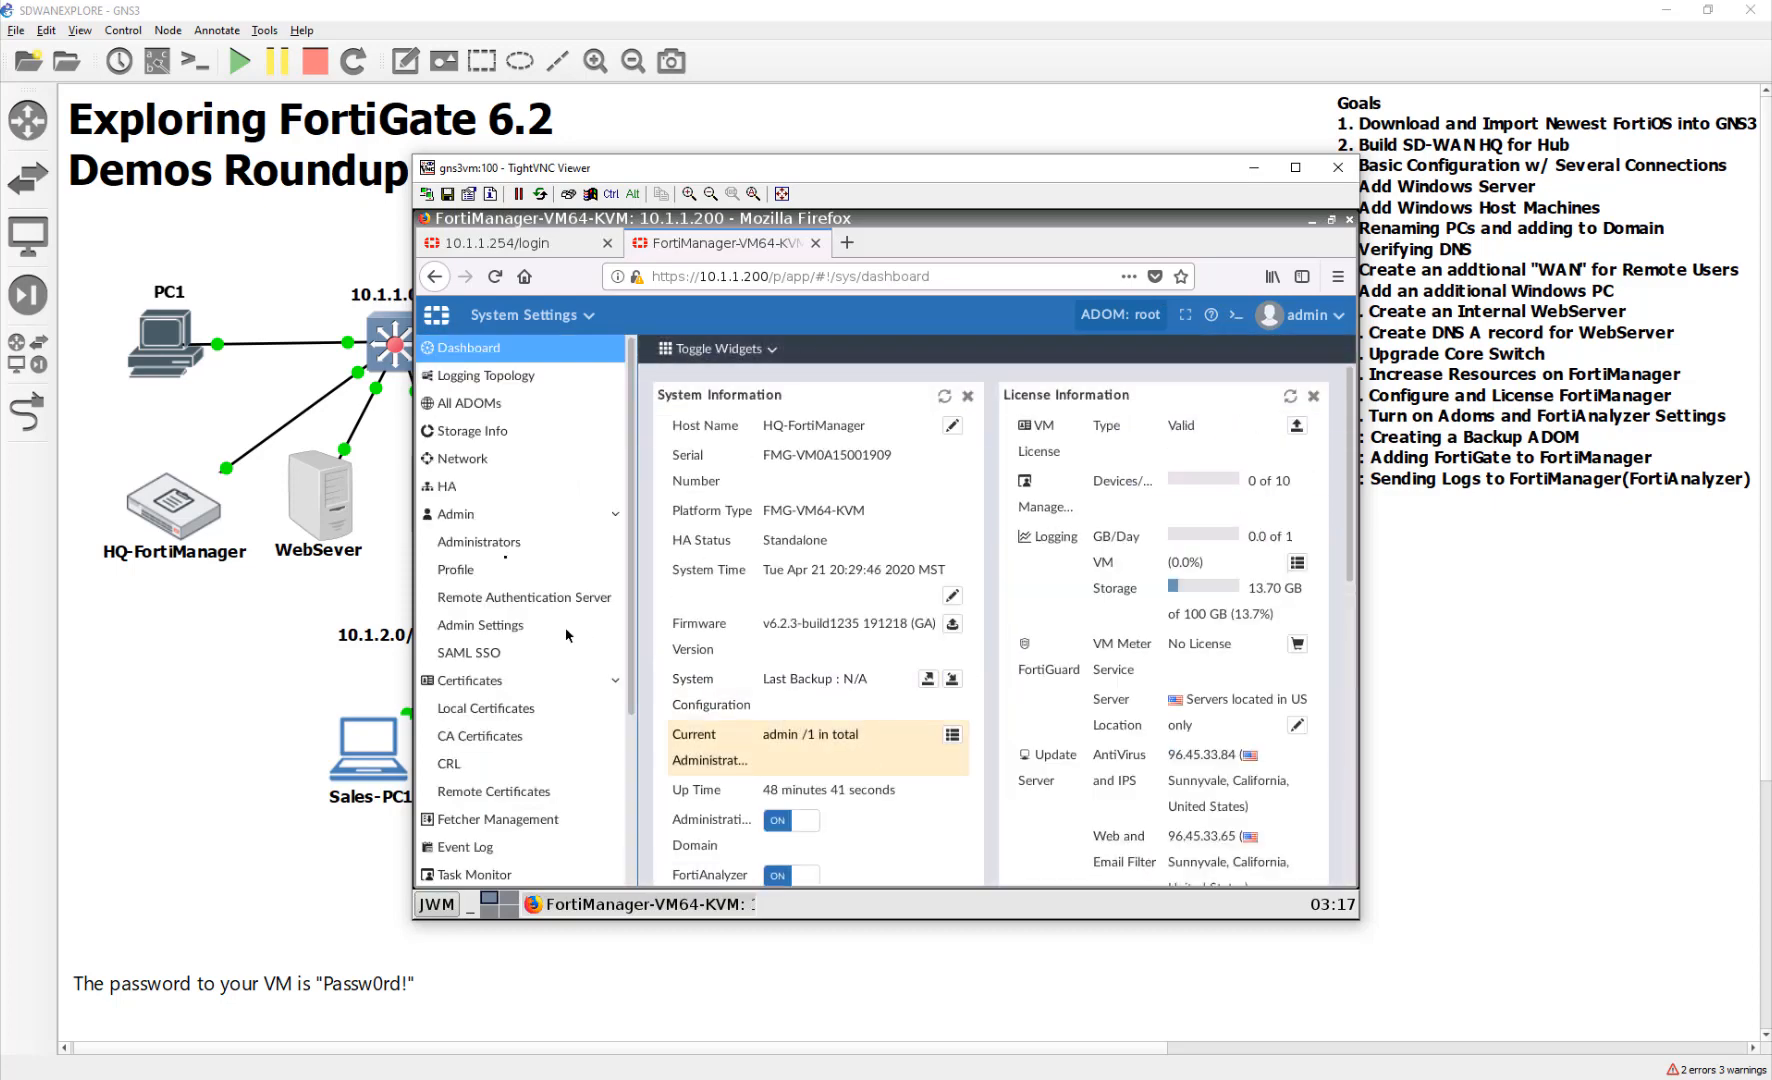
{"action": "left_click", "coordinate": [518, 405]}
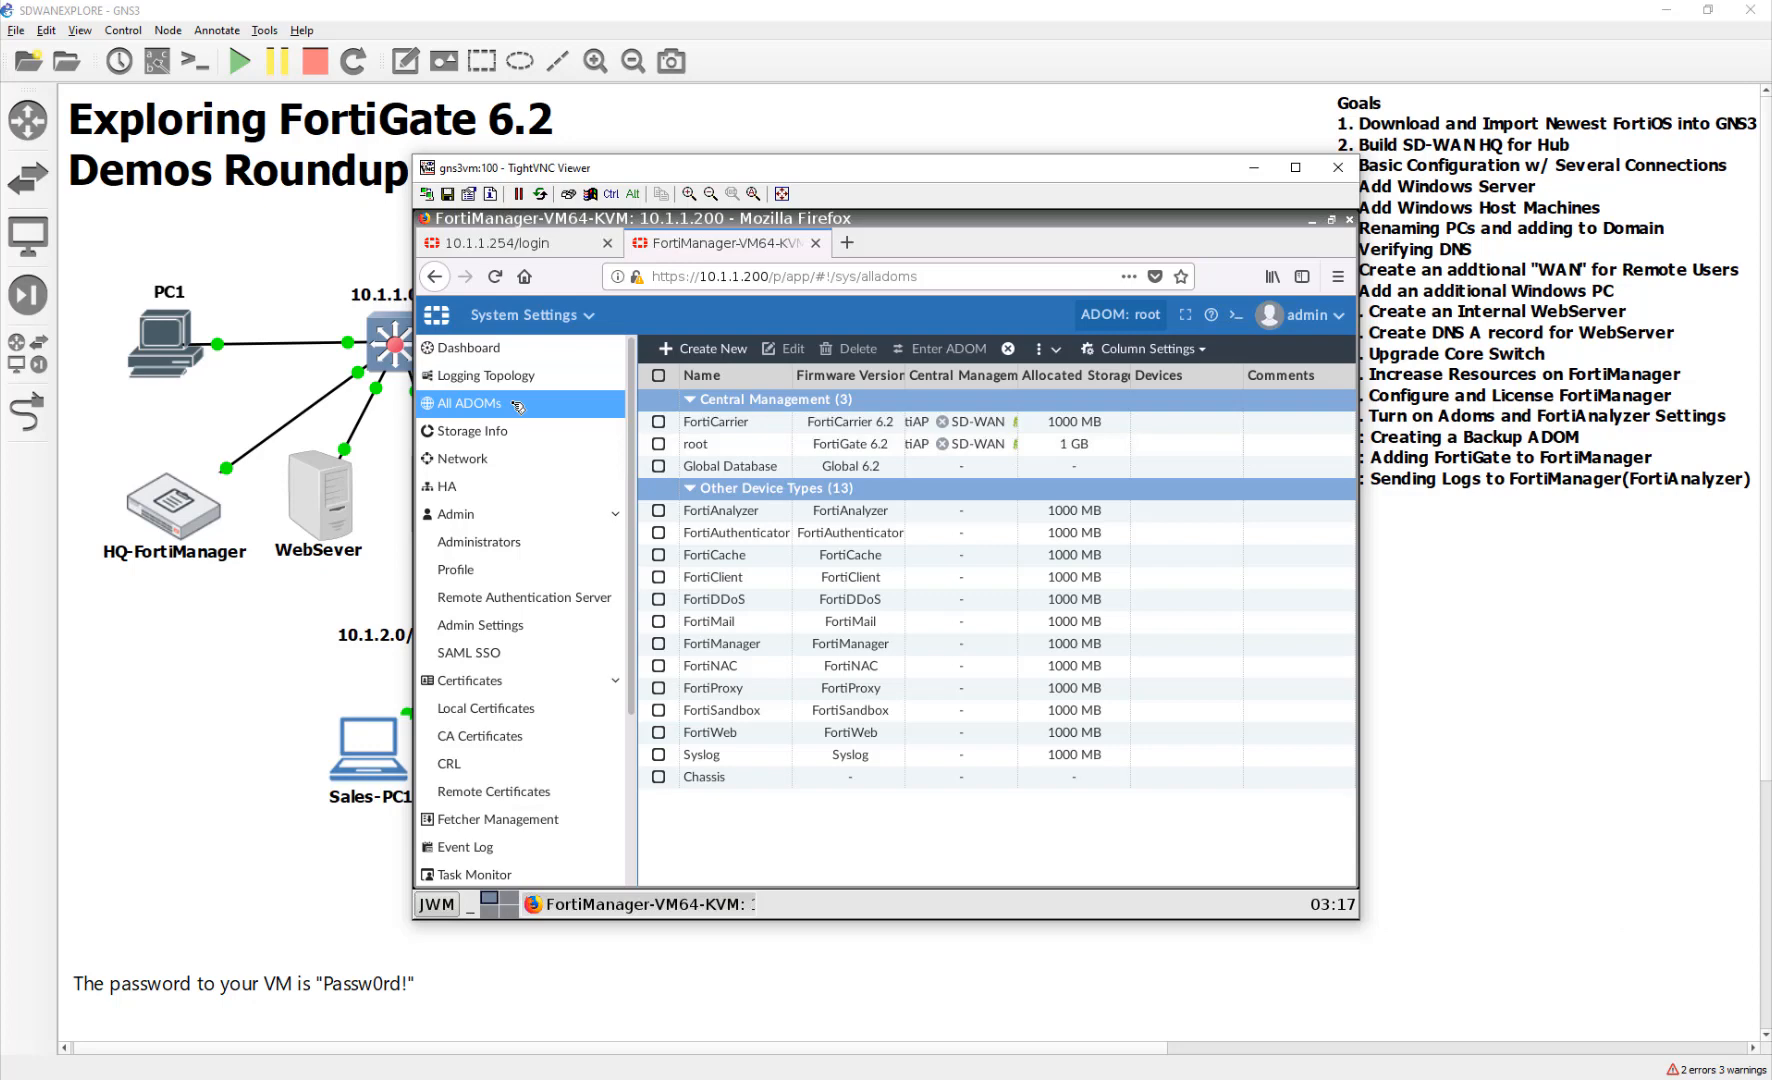
{"action": "left_click", "coordinate": [712, 352]}
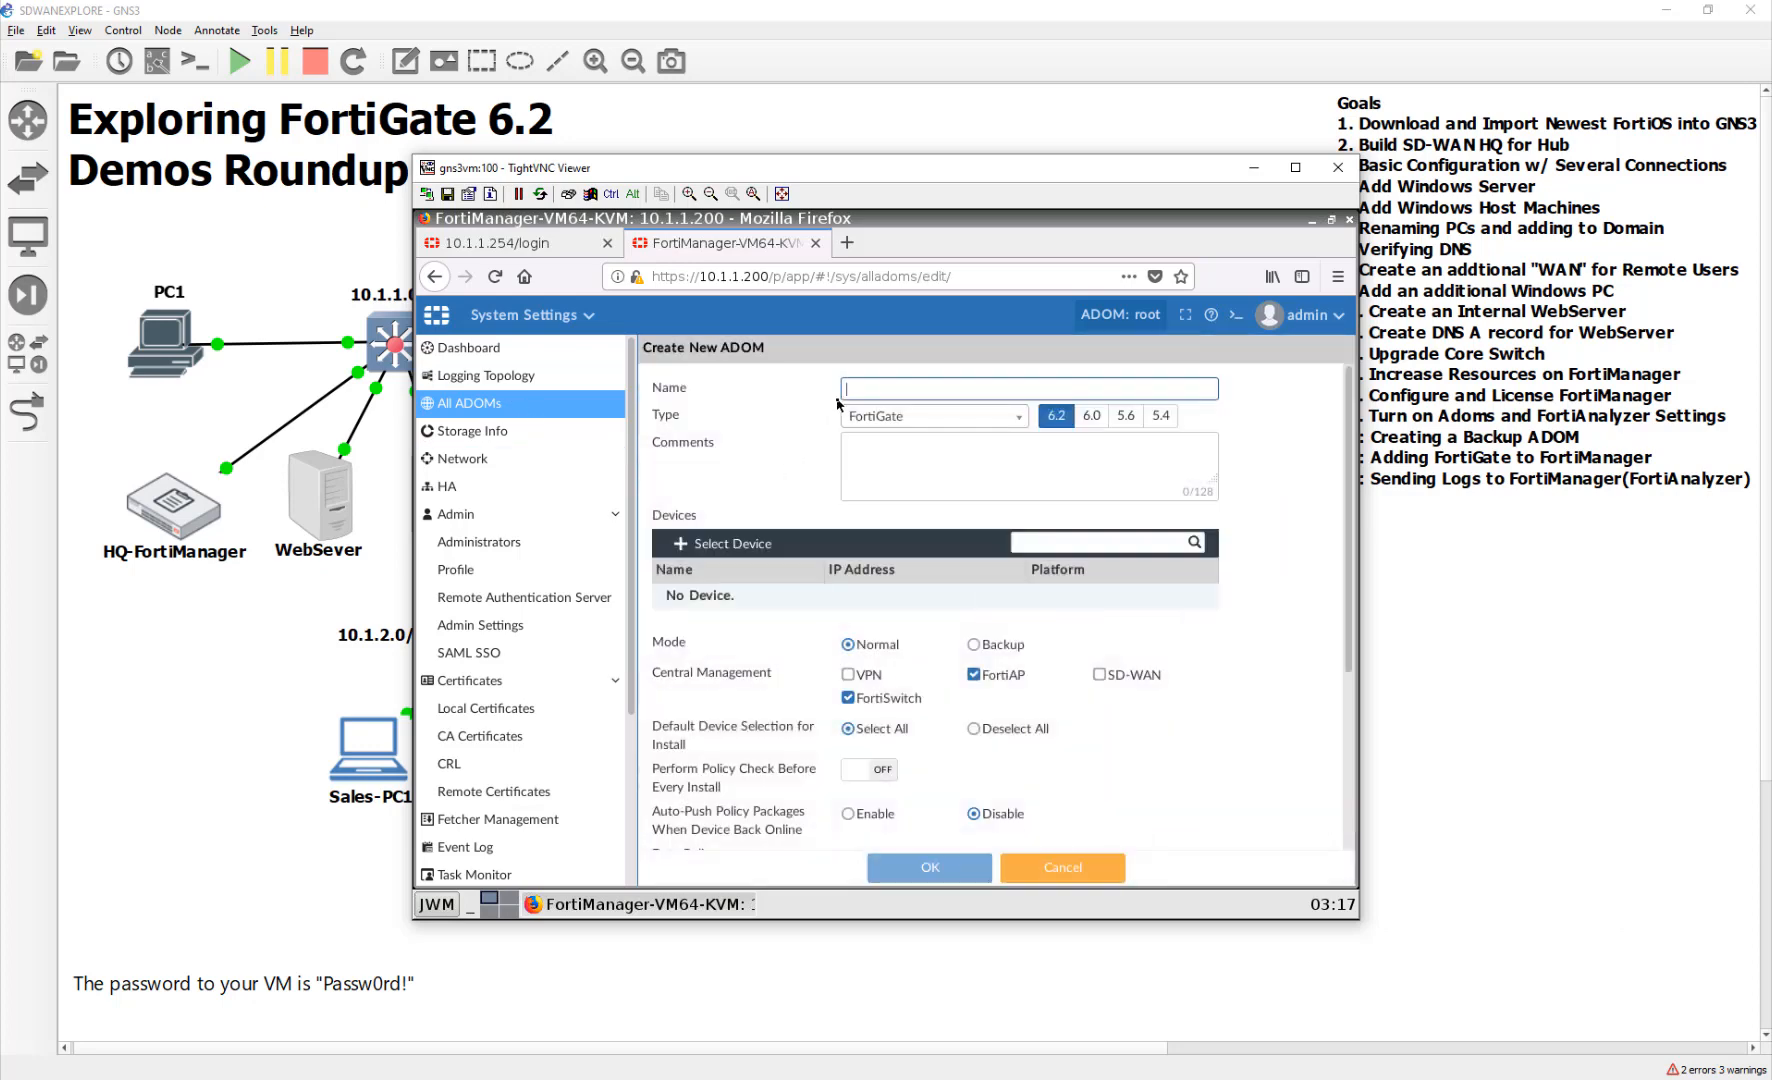
{"action": "type", "text": "Backup"}
Set the Backup ADOM to Backup mode with 5 GB allocated and save it
{"action": "left_click", "coordinate": [985, 645]}
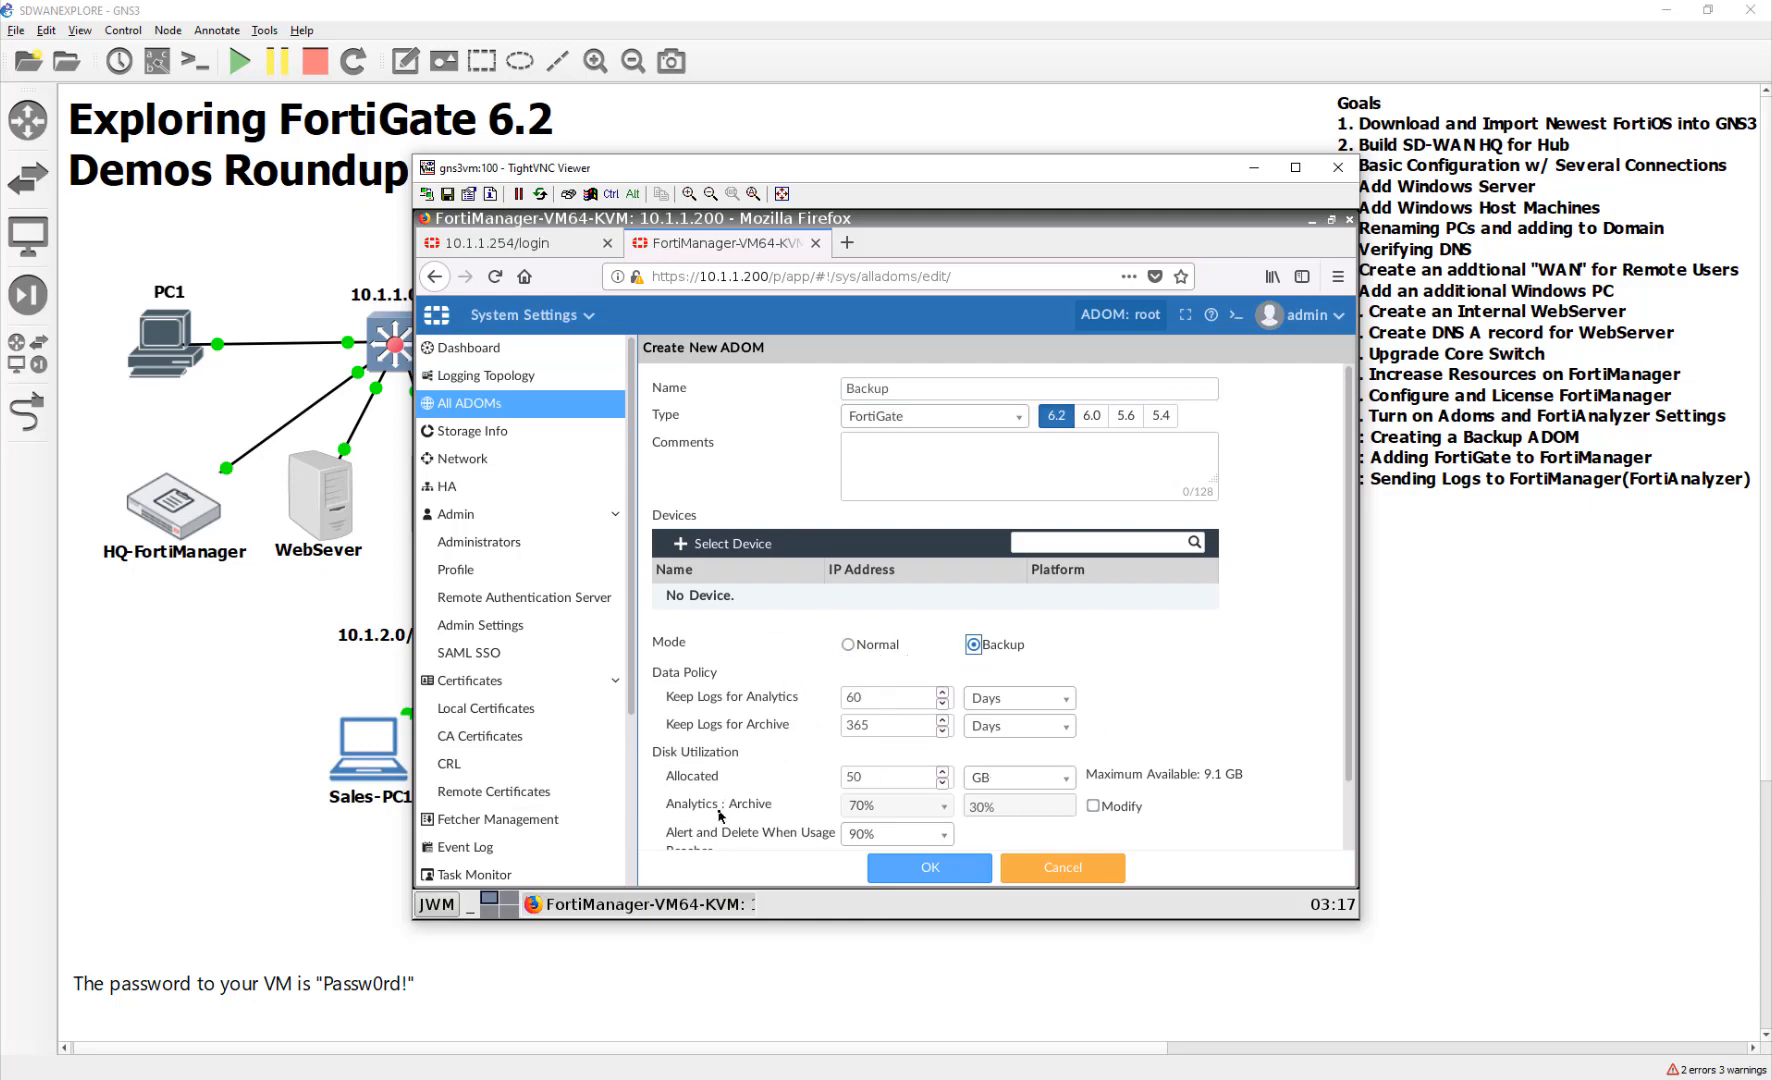
{"action": "scroll", "coordinate": [797, 777], "scroll_direction": "down", "scroll_amount": 1}
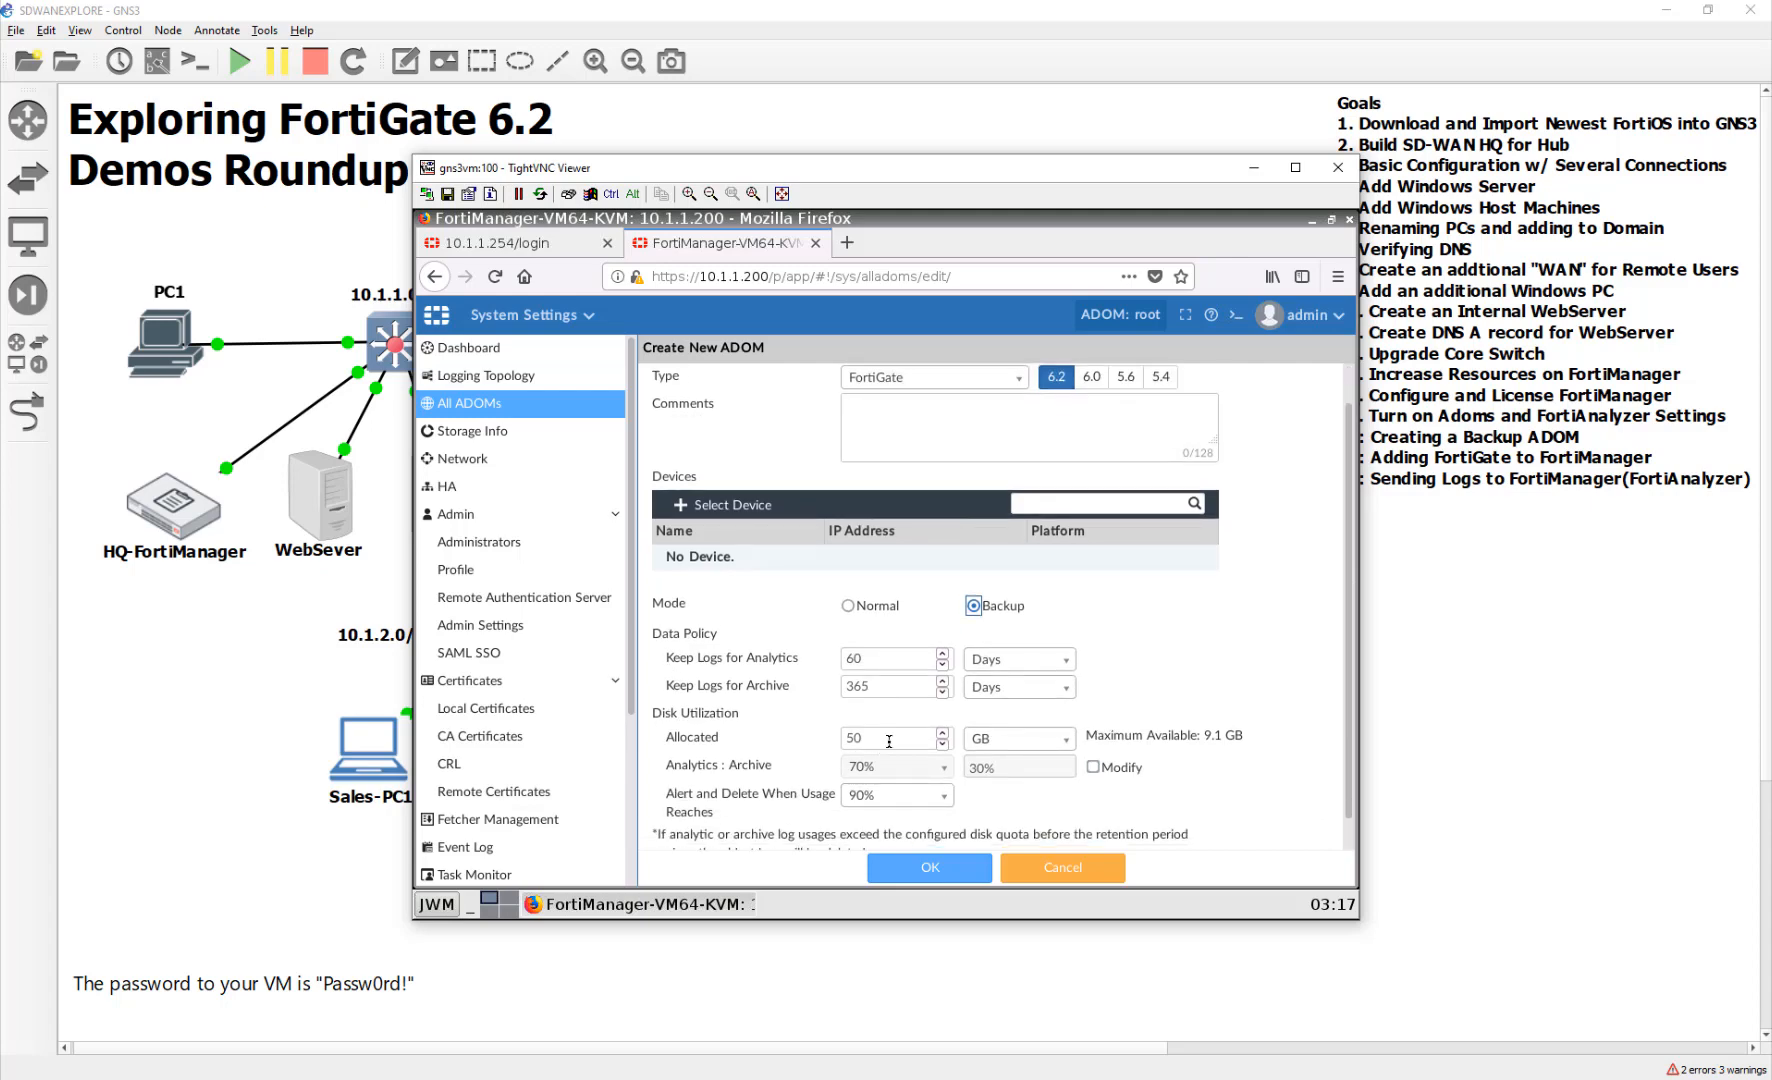
{"action": "left_click_drag", "start_coordinate": [889, 741], "coordinate": [816, 735]}
{"action": "type", "text": "1"}
{"action": "scroll", "coordinate": [722, 806], "scroll_direction": "down", "scroll_amount": 1}
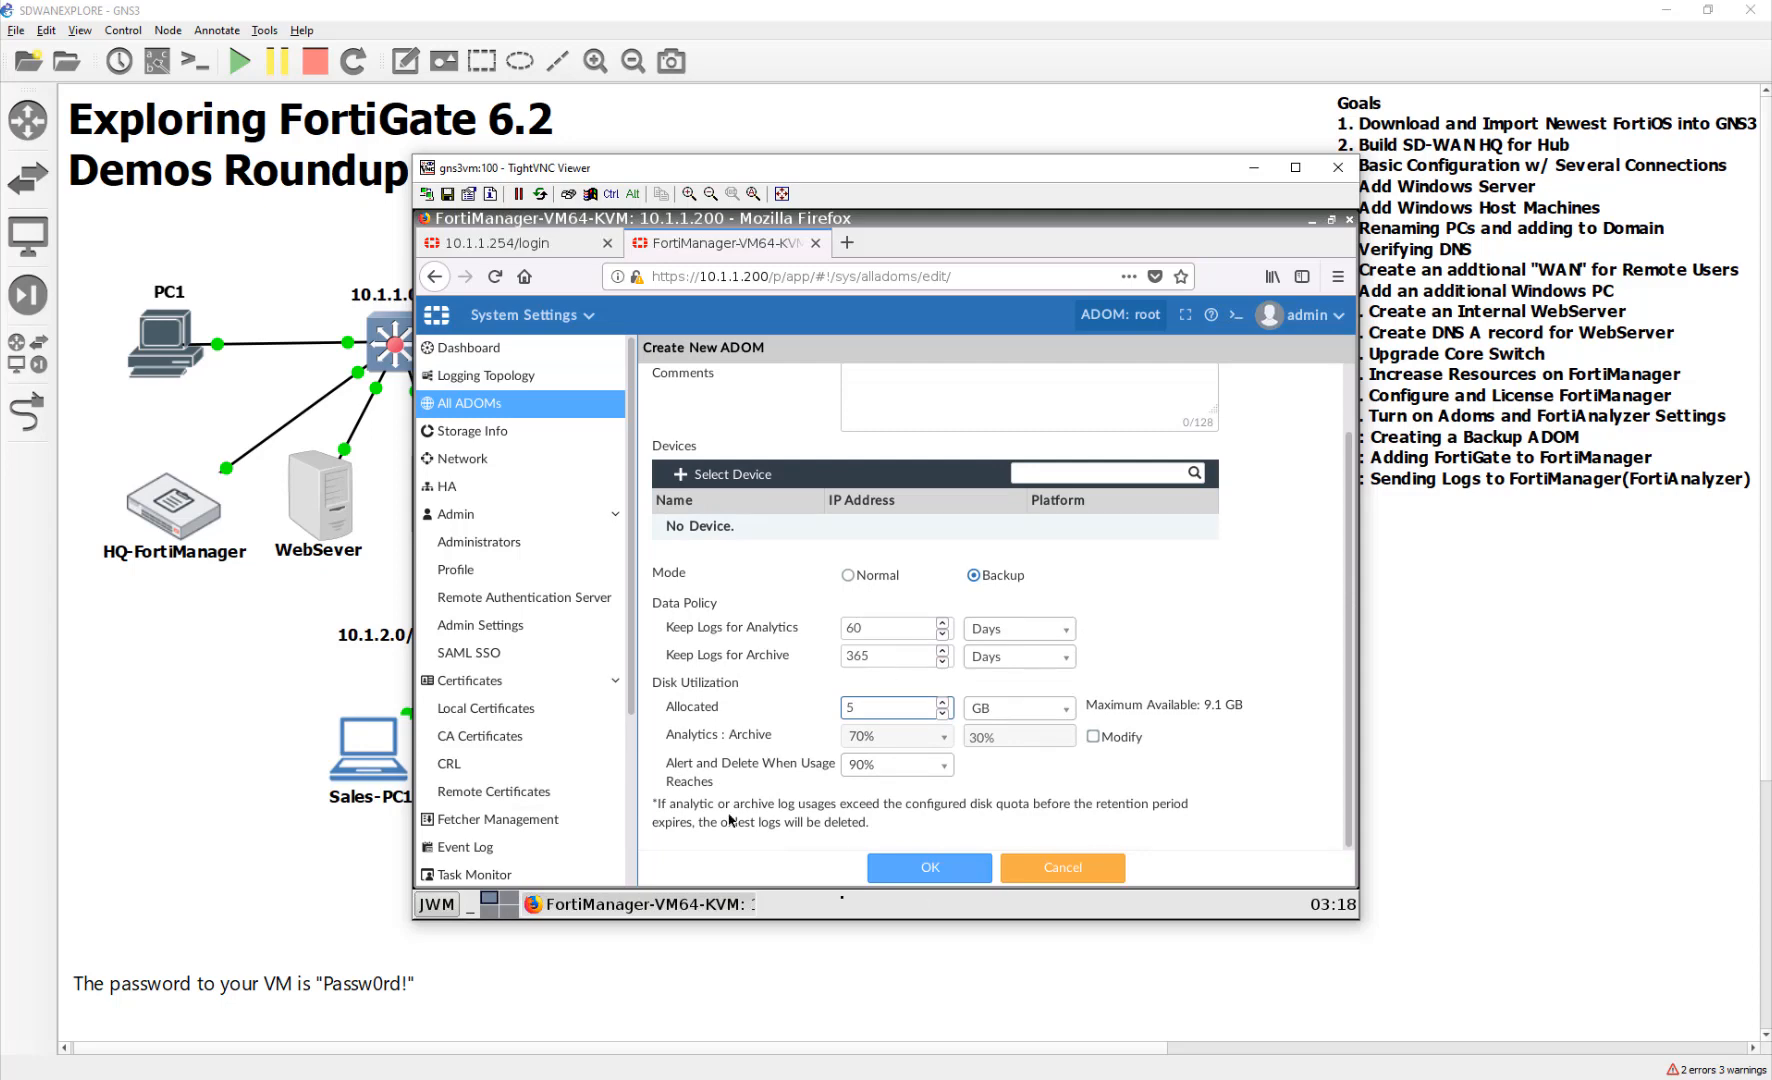
{"action": "left_click", "coordinate": [907, 876]}
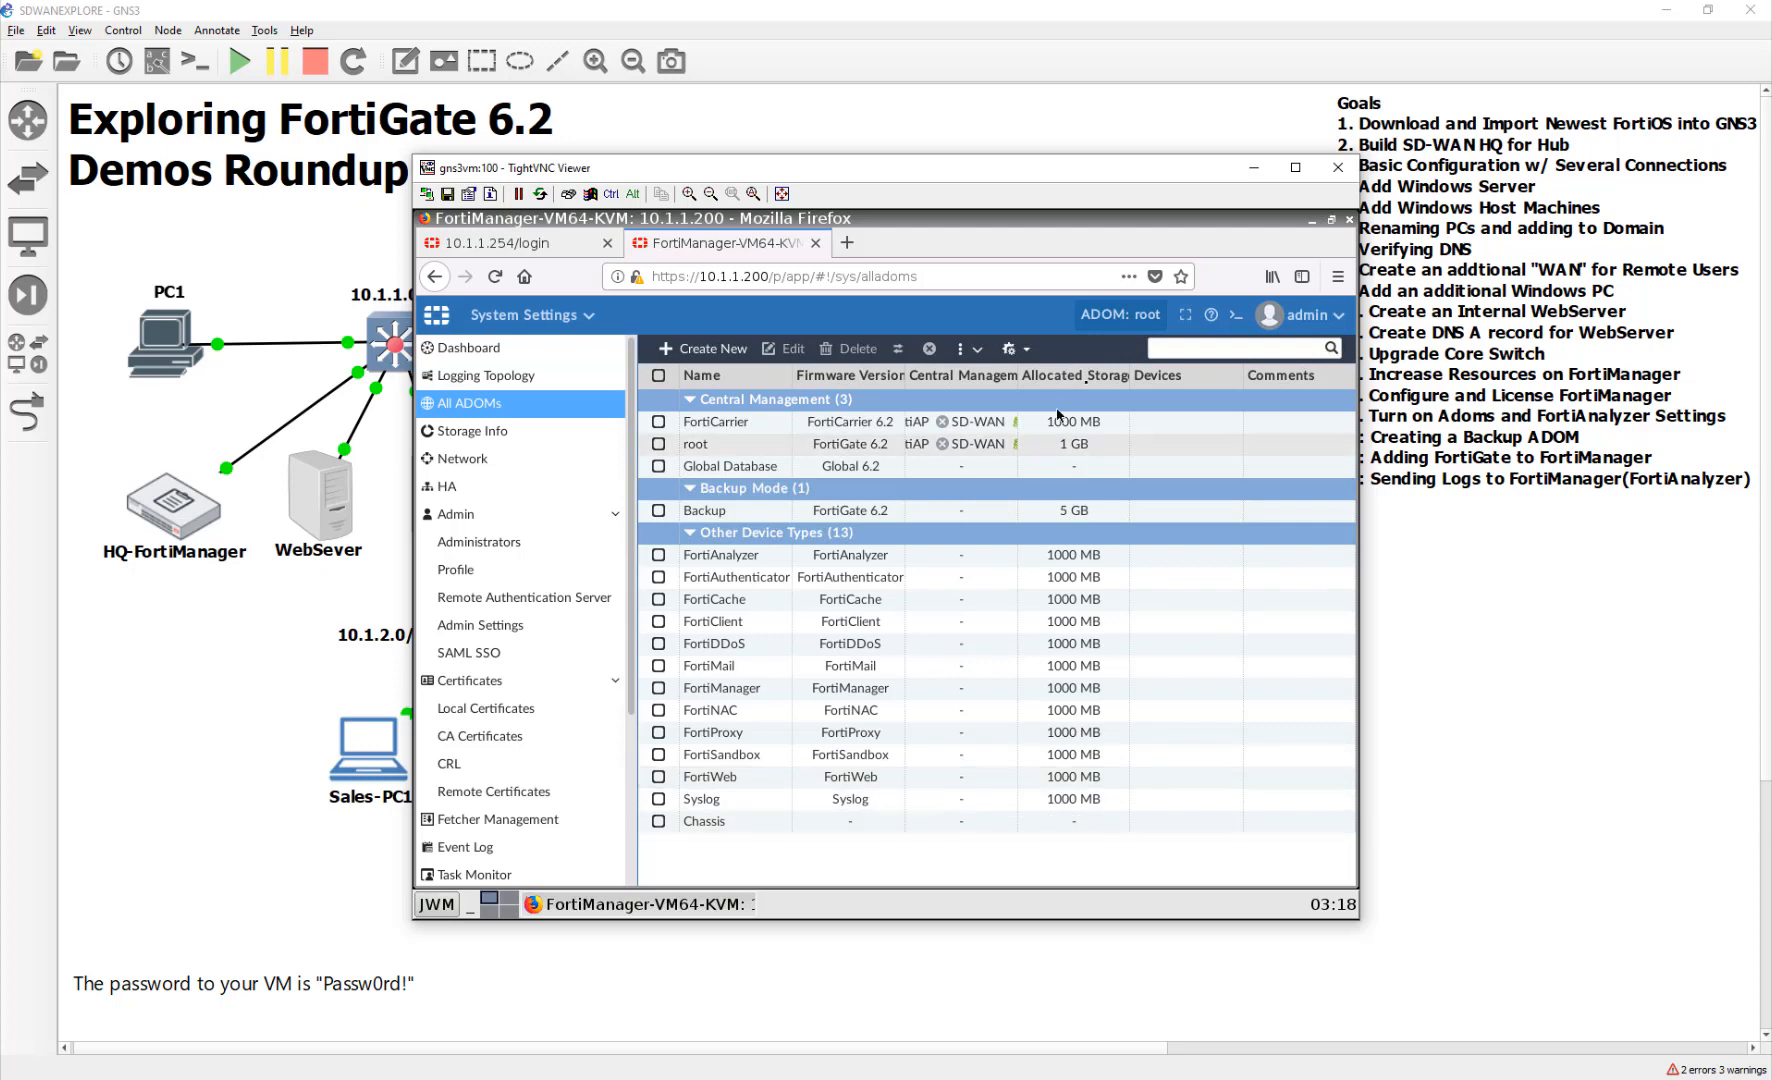
{"action": "left_click", "coordinate": [1128, 320]}
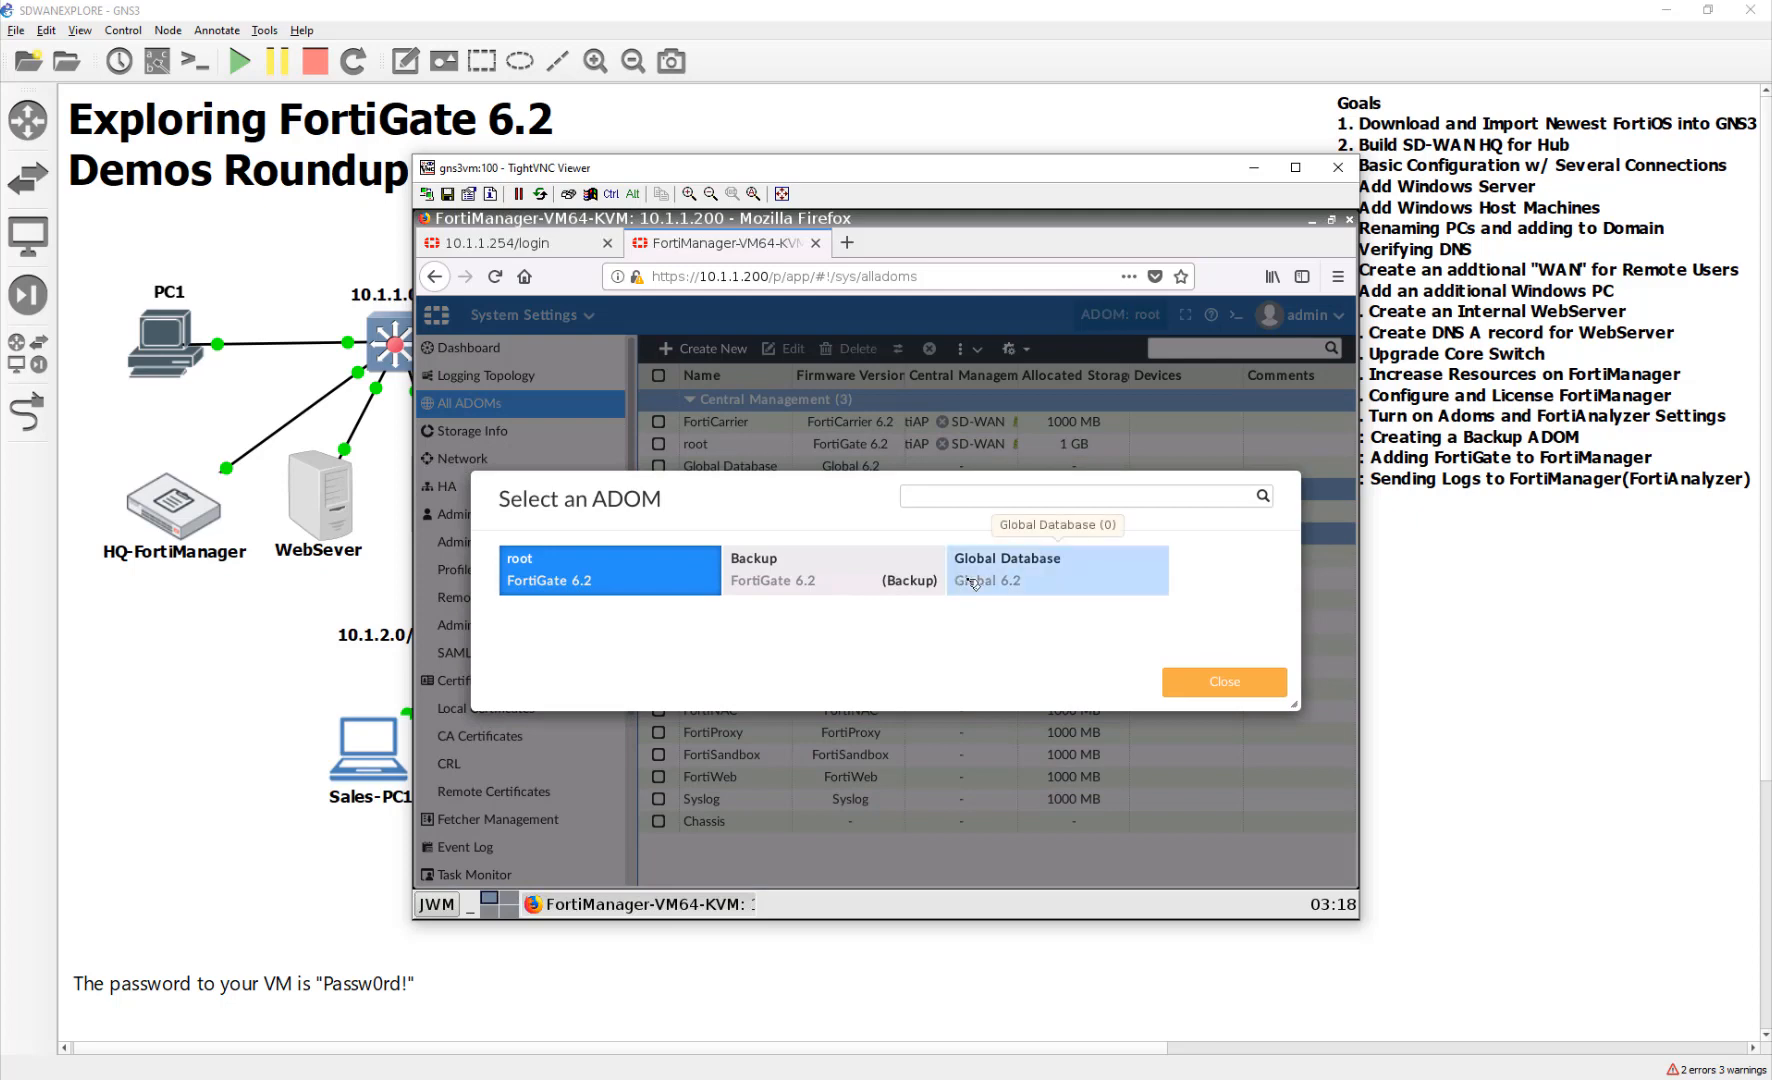
Switch via Global Database into the Backup ADOM
{"action": "left_click", "coordinate": [1008, 578]}
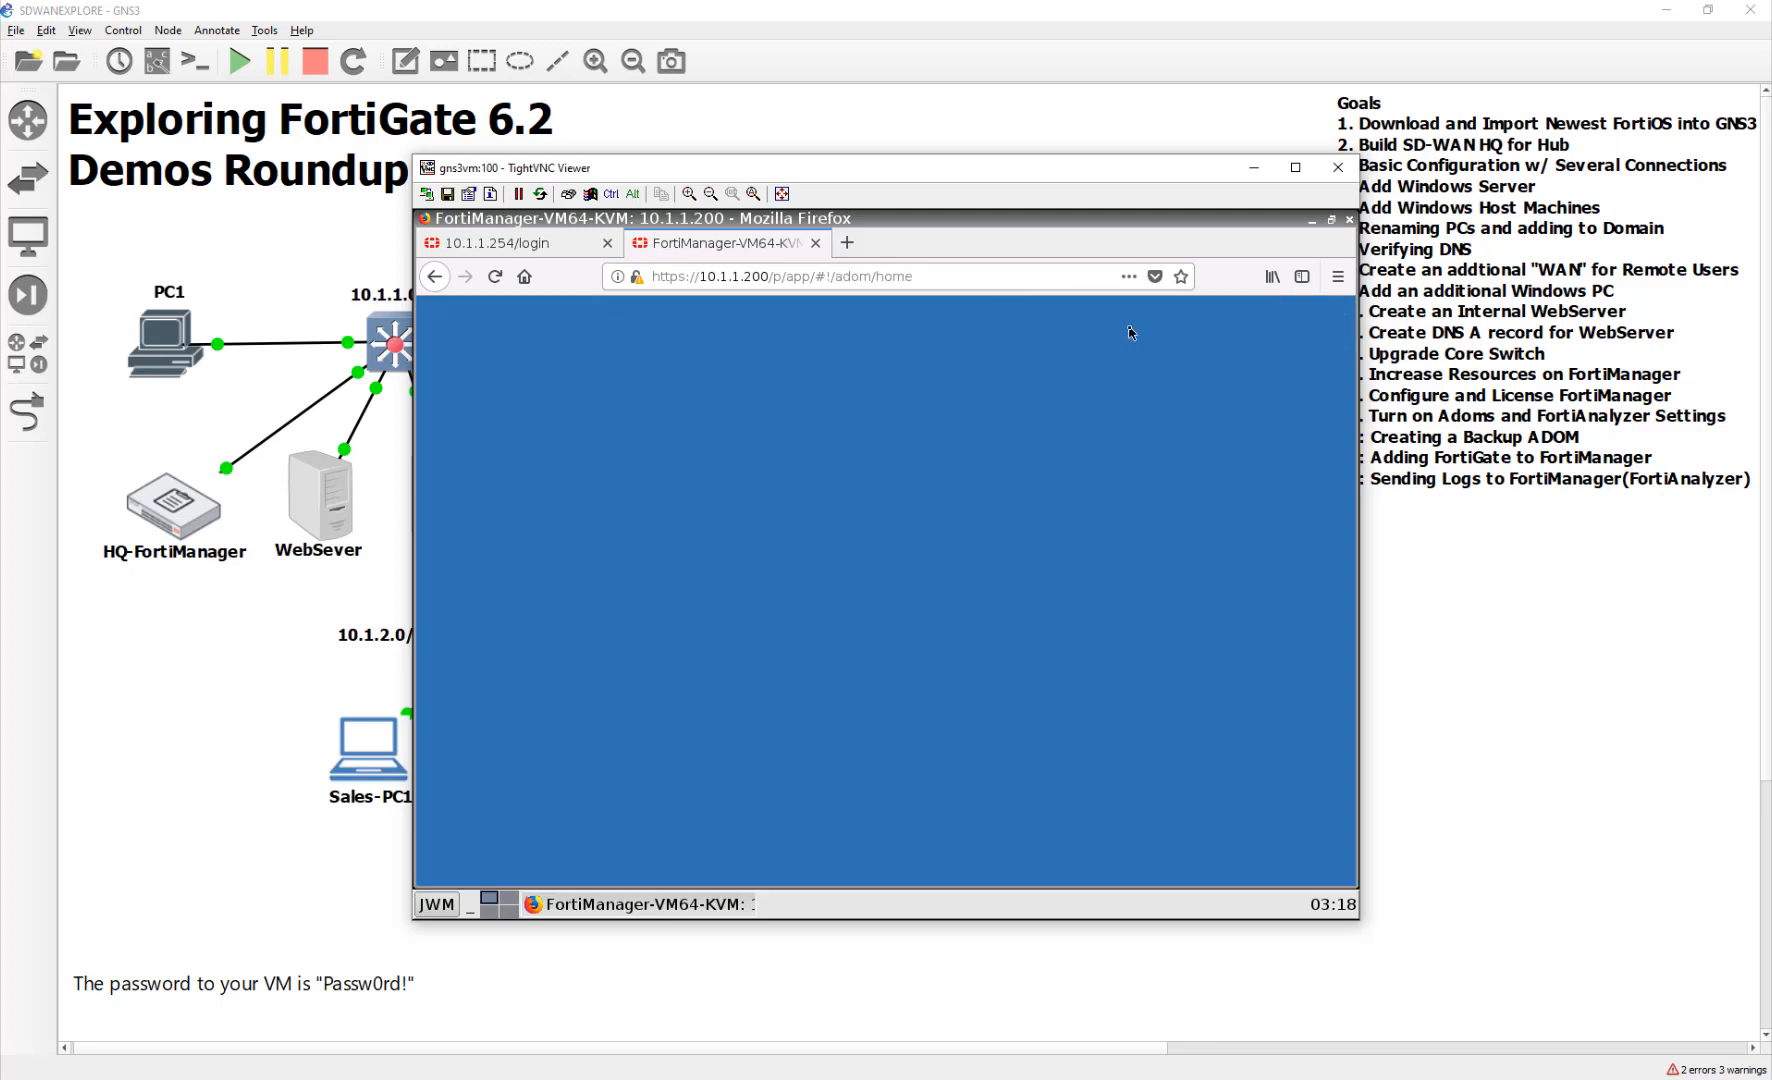
{"action": "left_click", "coordinate": [1132, 325]}
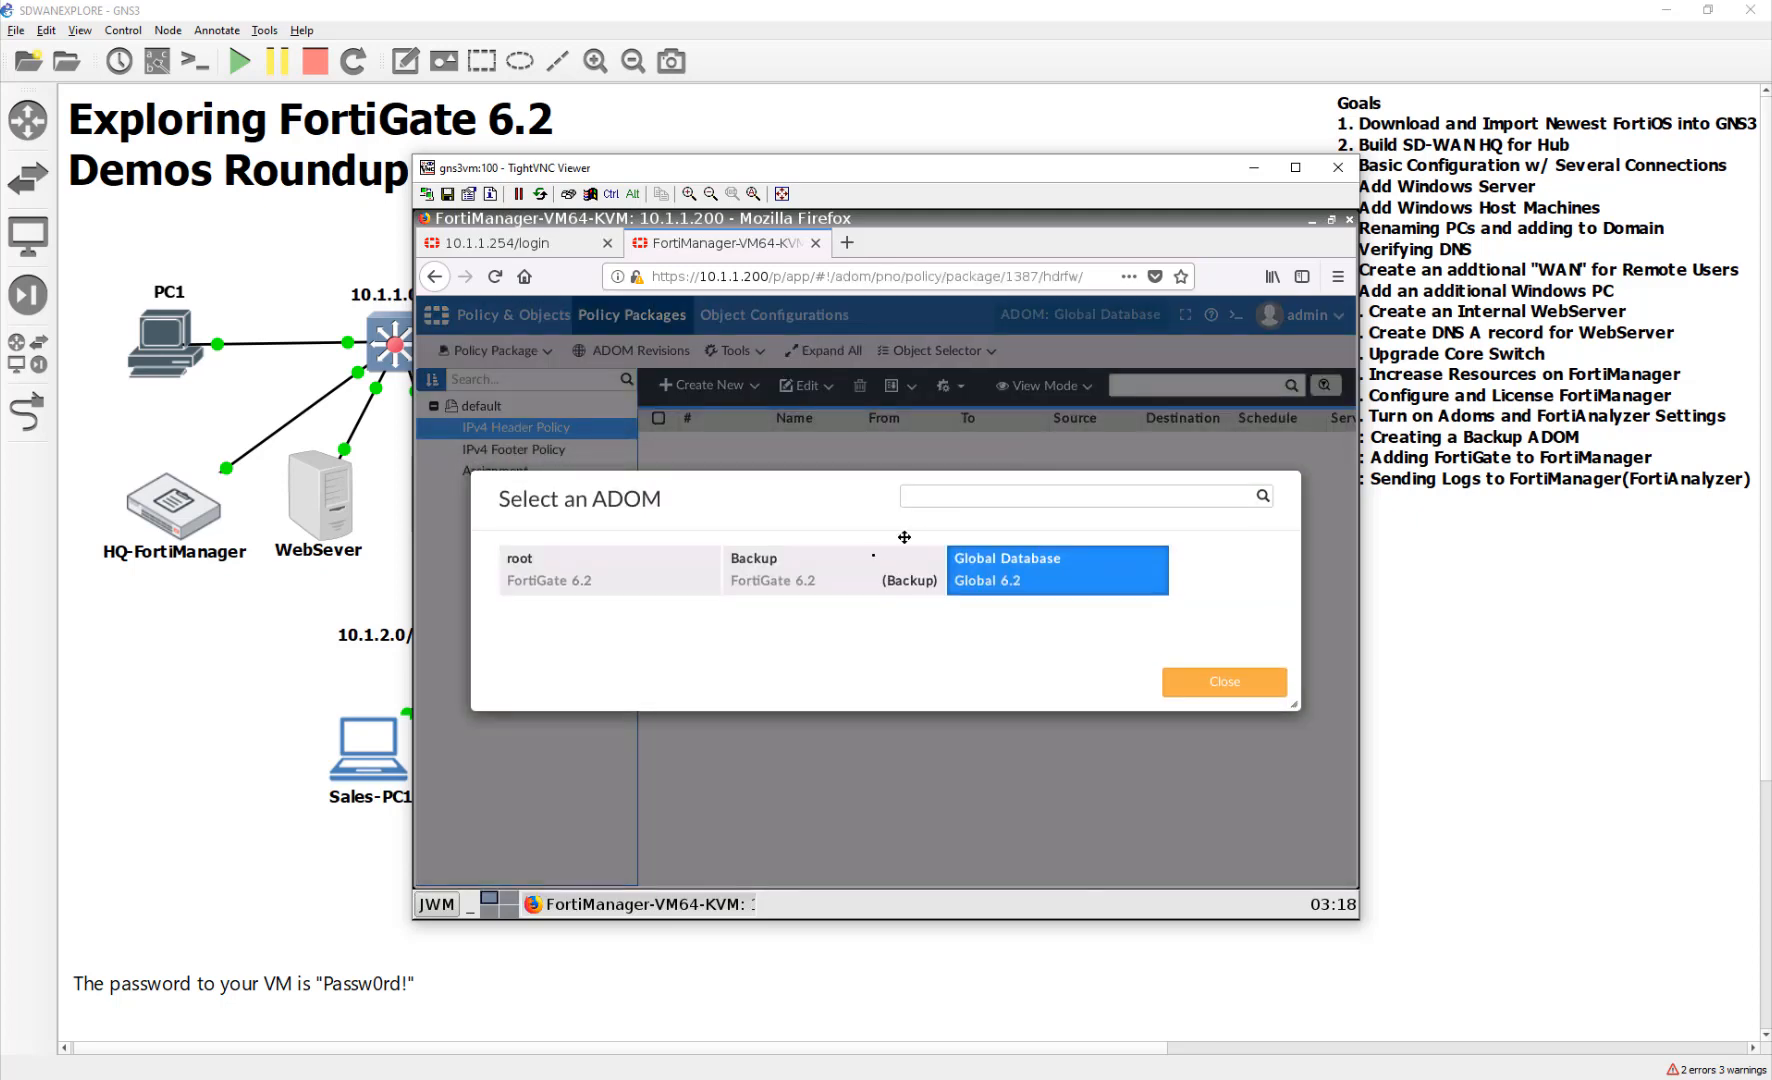
{"action": "left_click", "coordinate": [790, 568]}
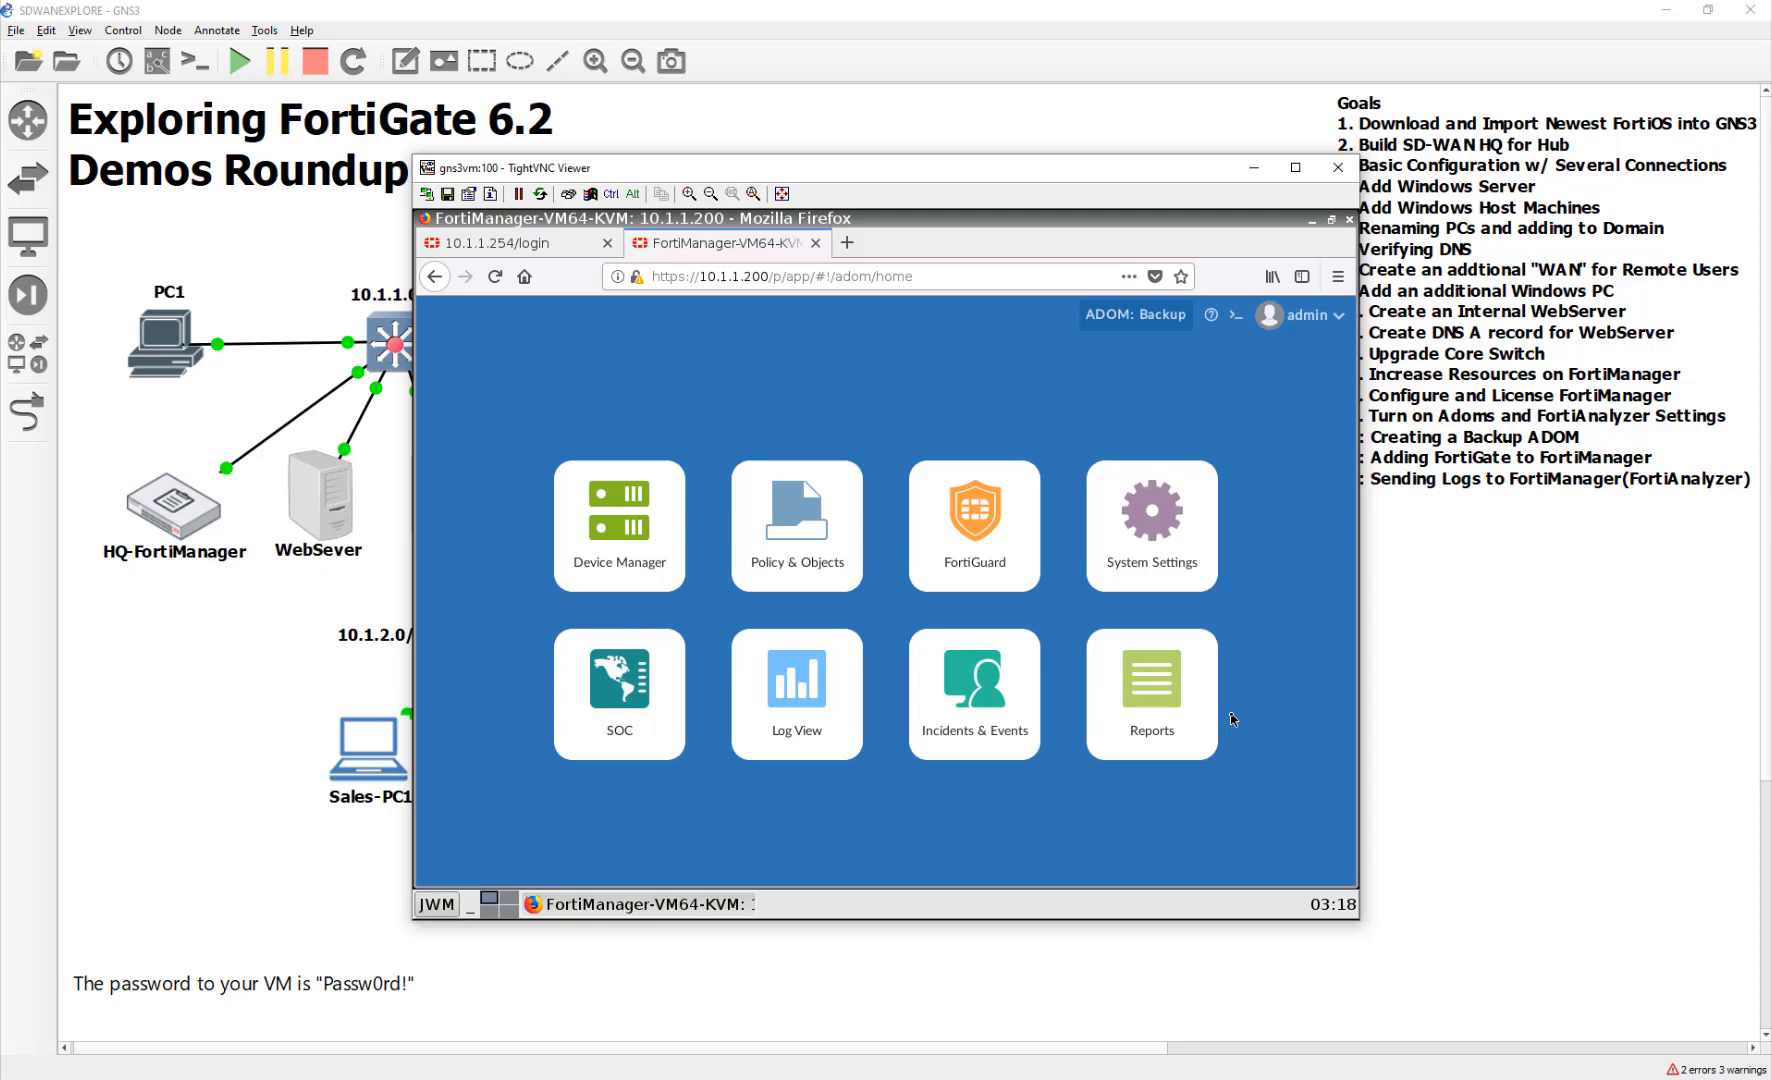
Open System Settings to view all ADOMs, including Backup at 5 GB
{"action": "left_click", "coordinate": [1196, 584]}
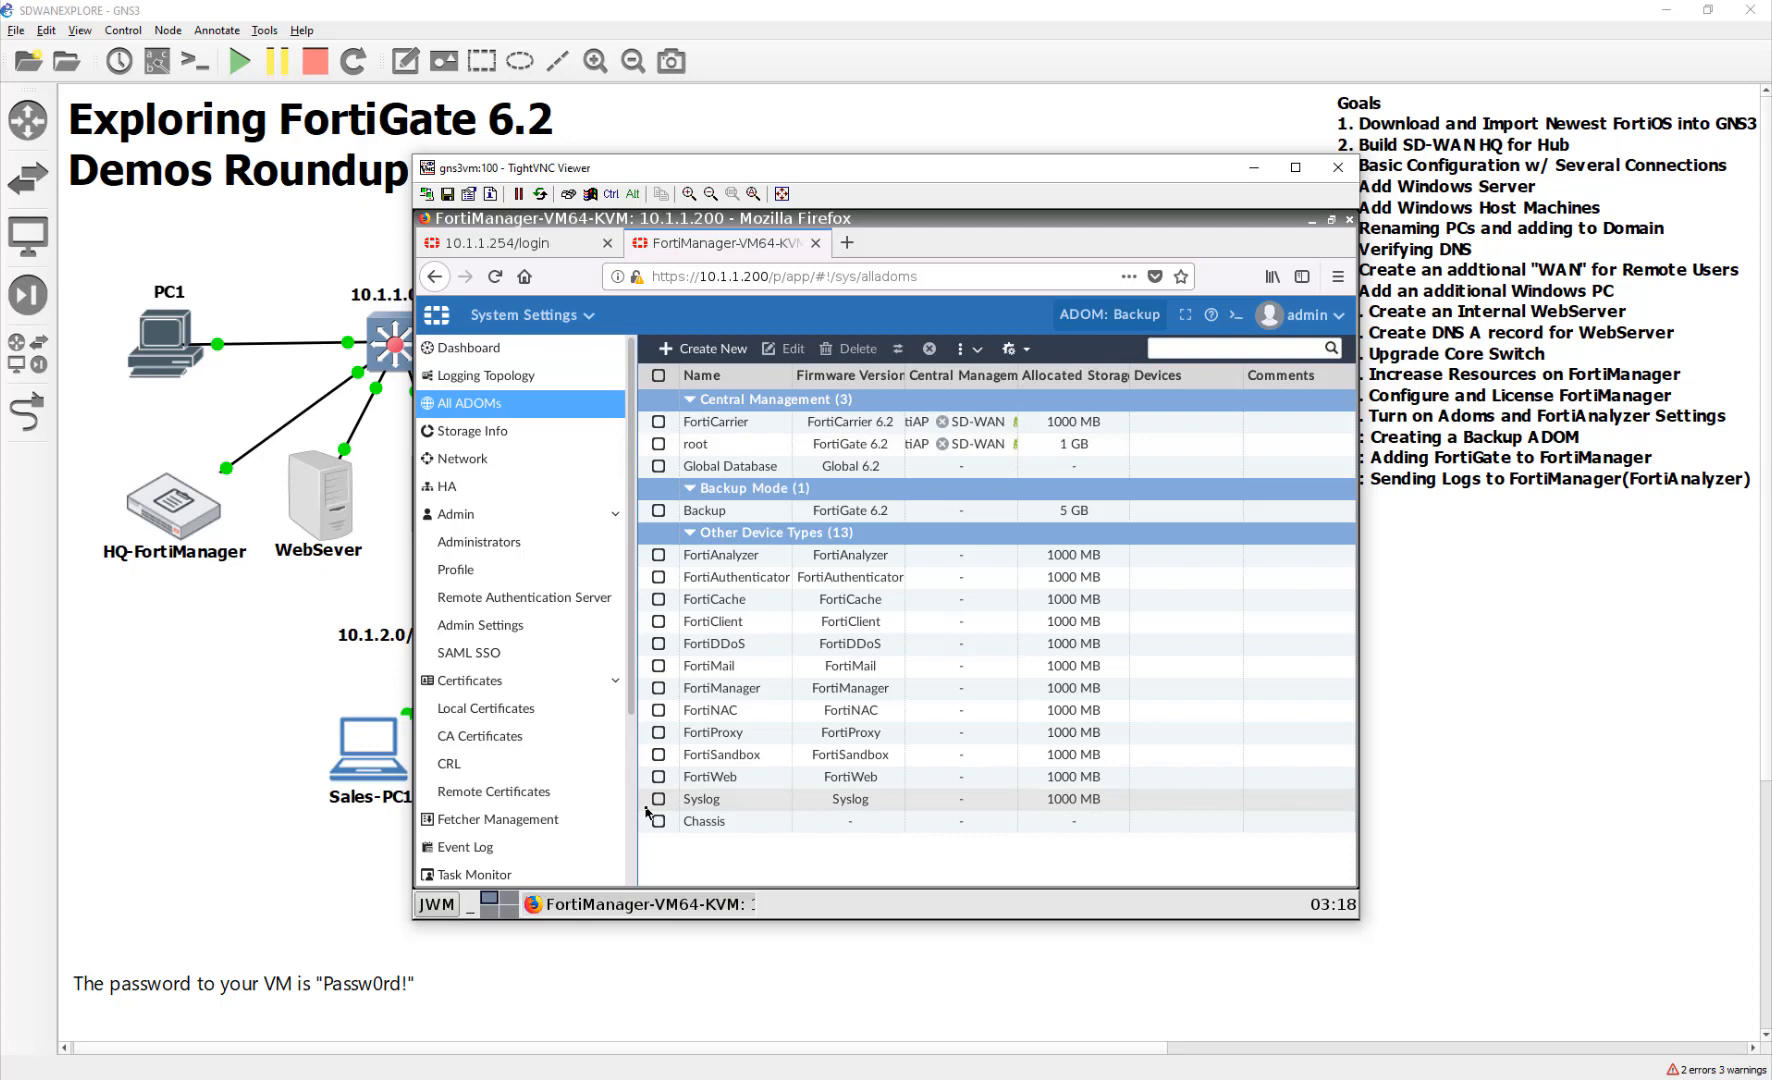
{"action": "scroll", "coordinate": [560, 715], "scroll_direction": "down", "scroll_amount": 1}
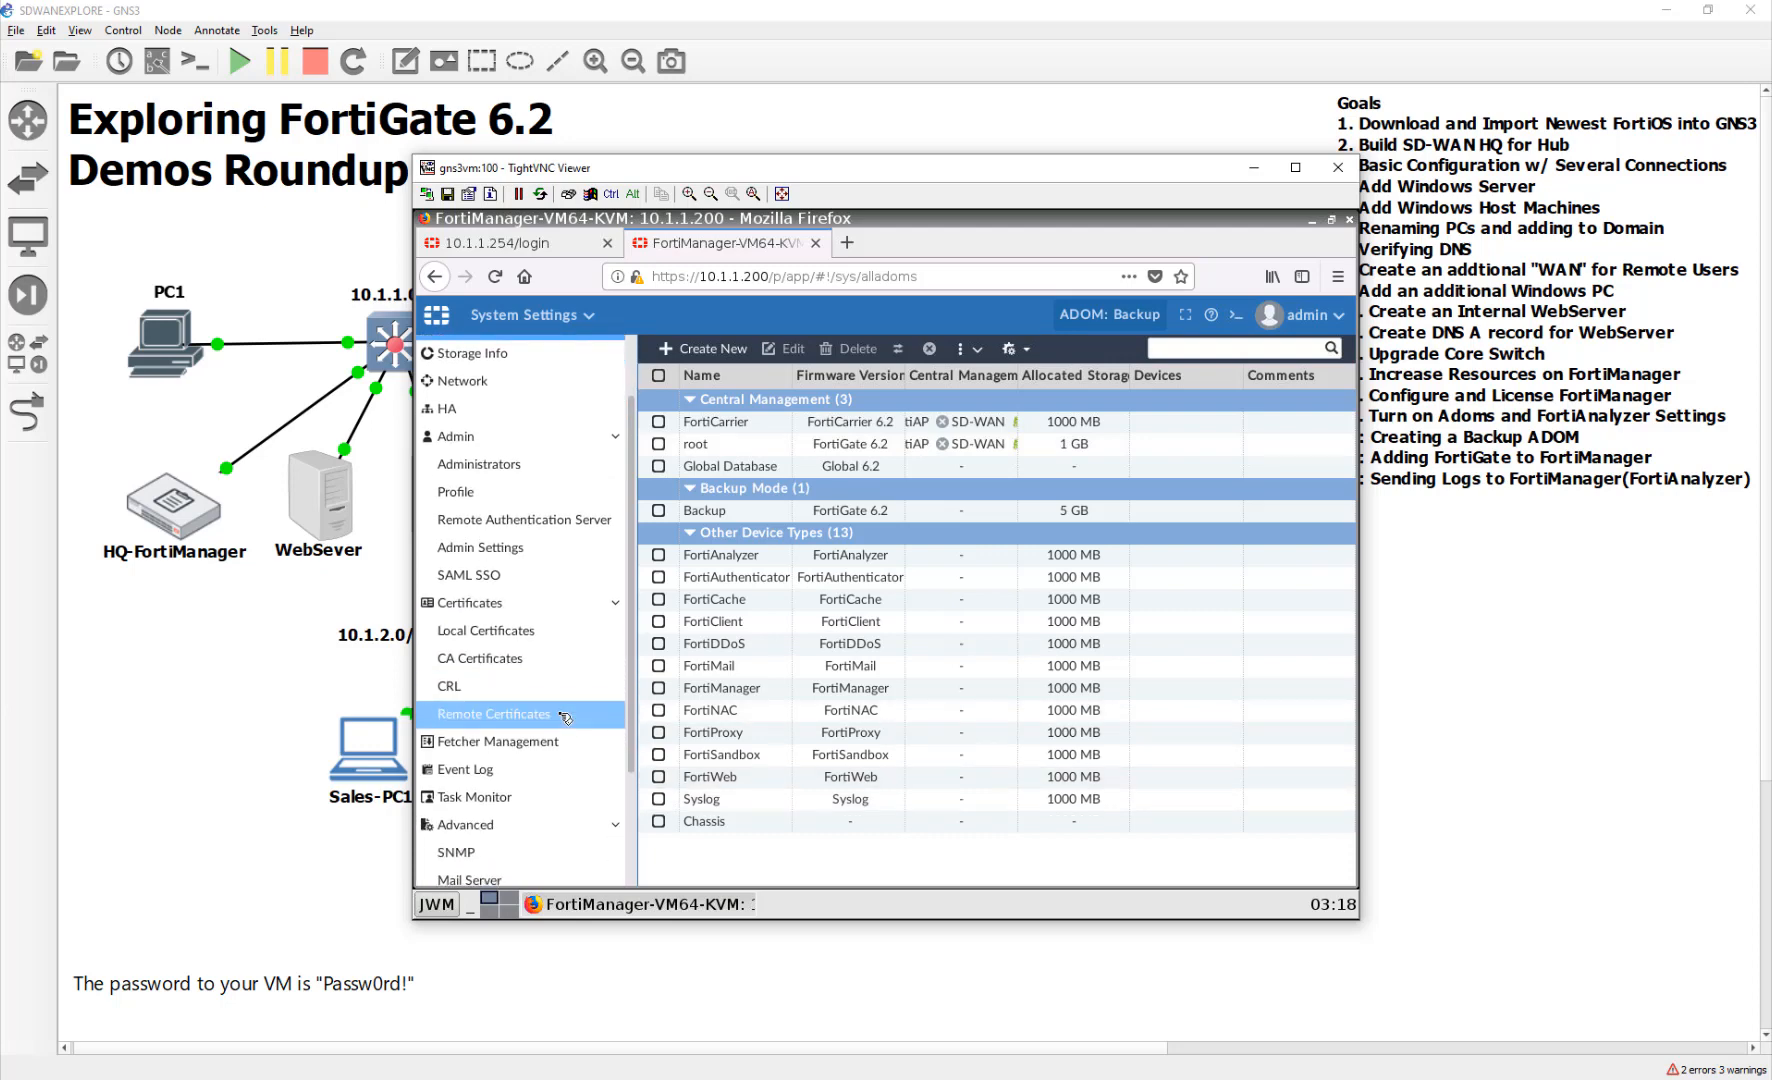
{"action": "scroll", "coordinate": [563, 716], "scroll_direction": "up", "scroll_amount": 1}
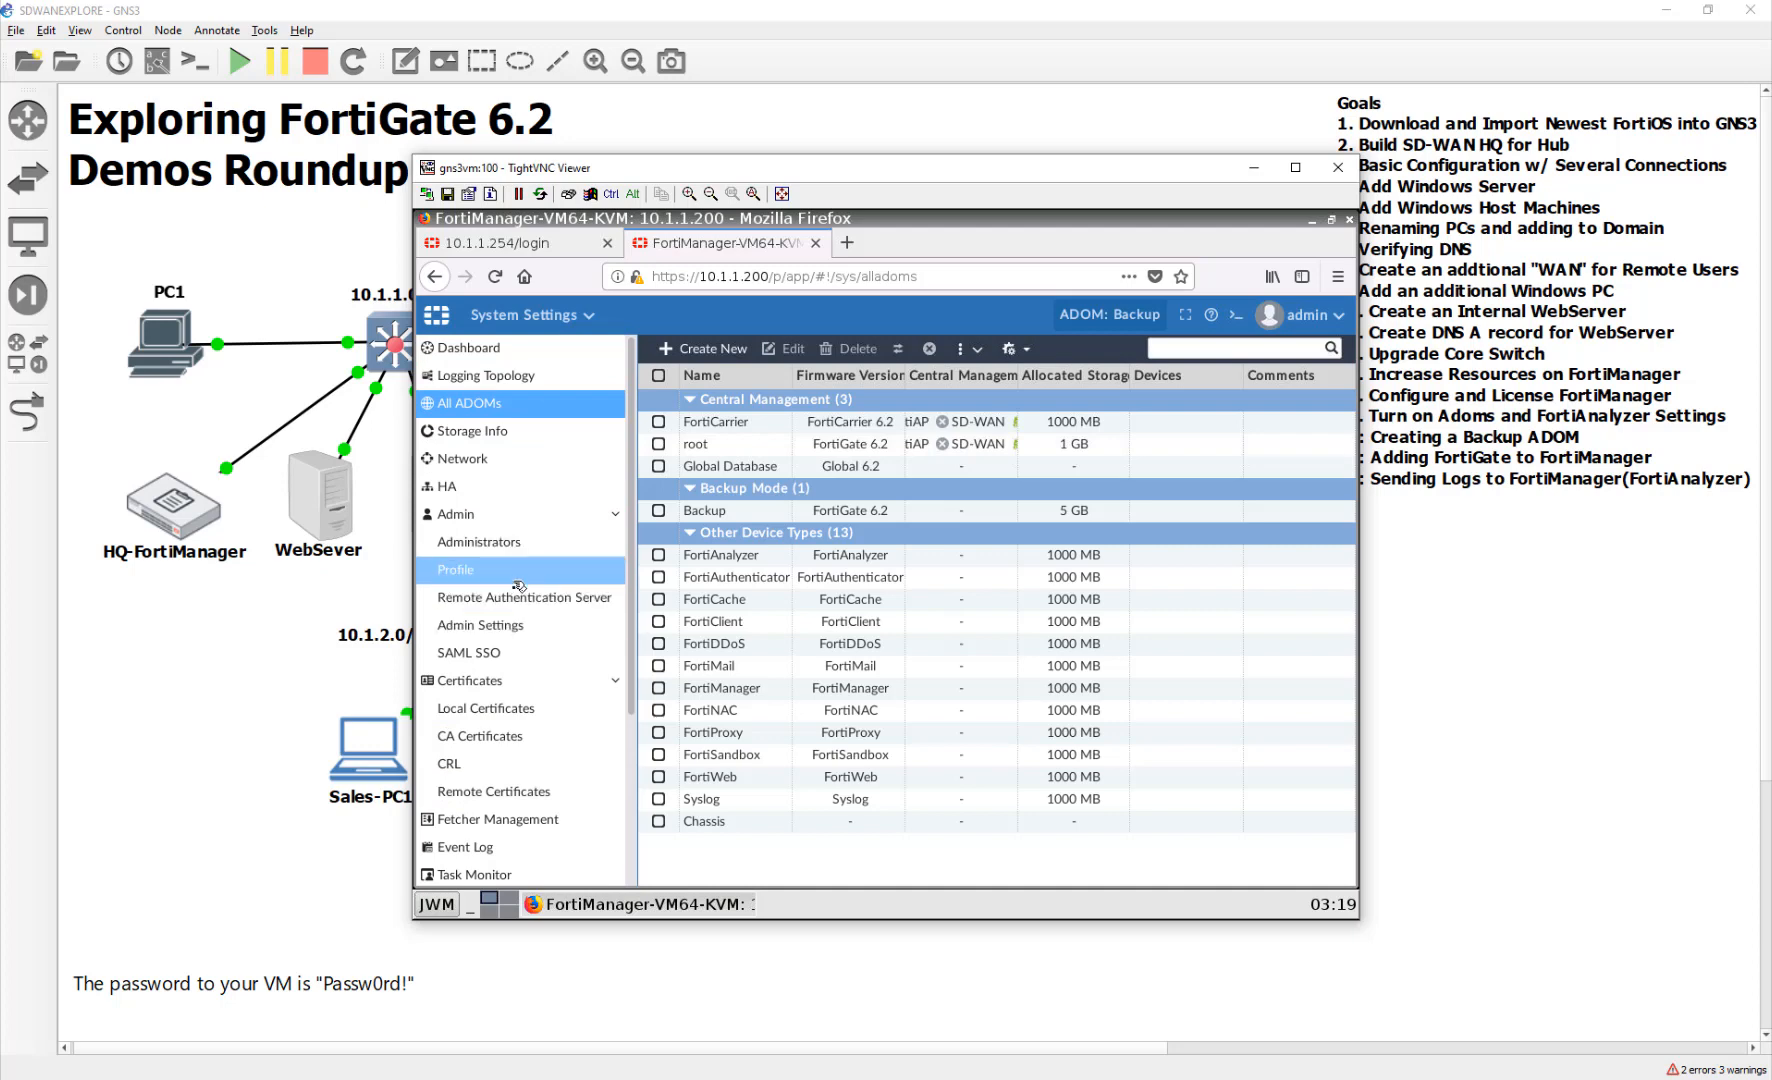
Apply the Parrot theme in Admin Settings
{"action": "left_click", "coordinate": [520, 626]}
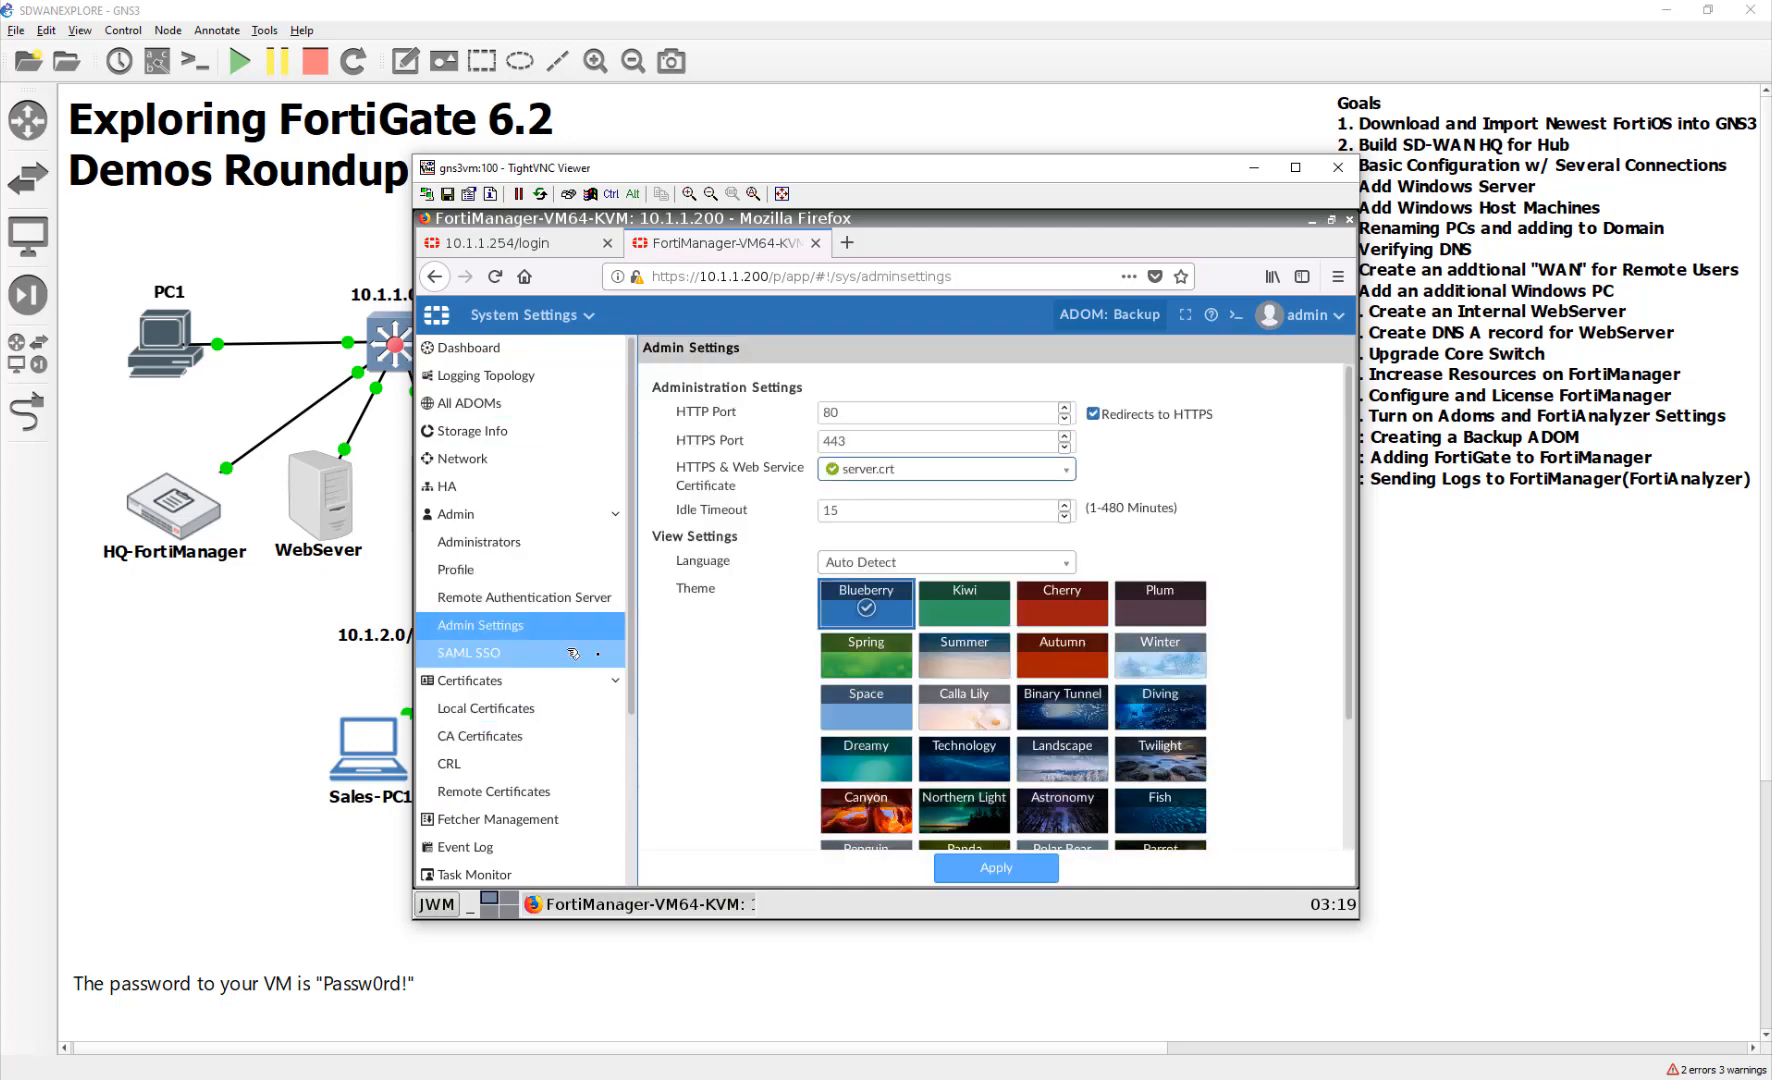
{"action": "scroll", "coordinate": [900, 730], "scroll_direction": "down", "scroll_amount": 2}
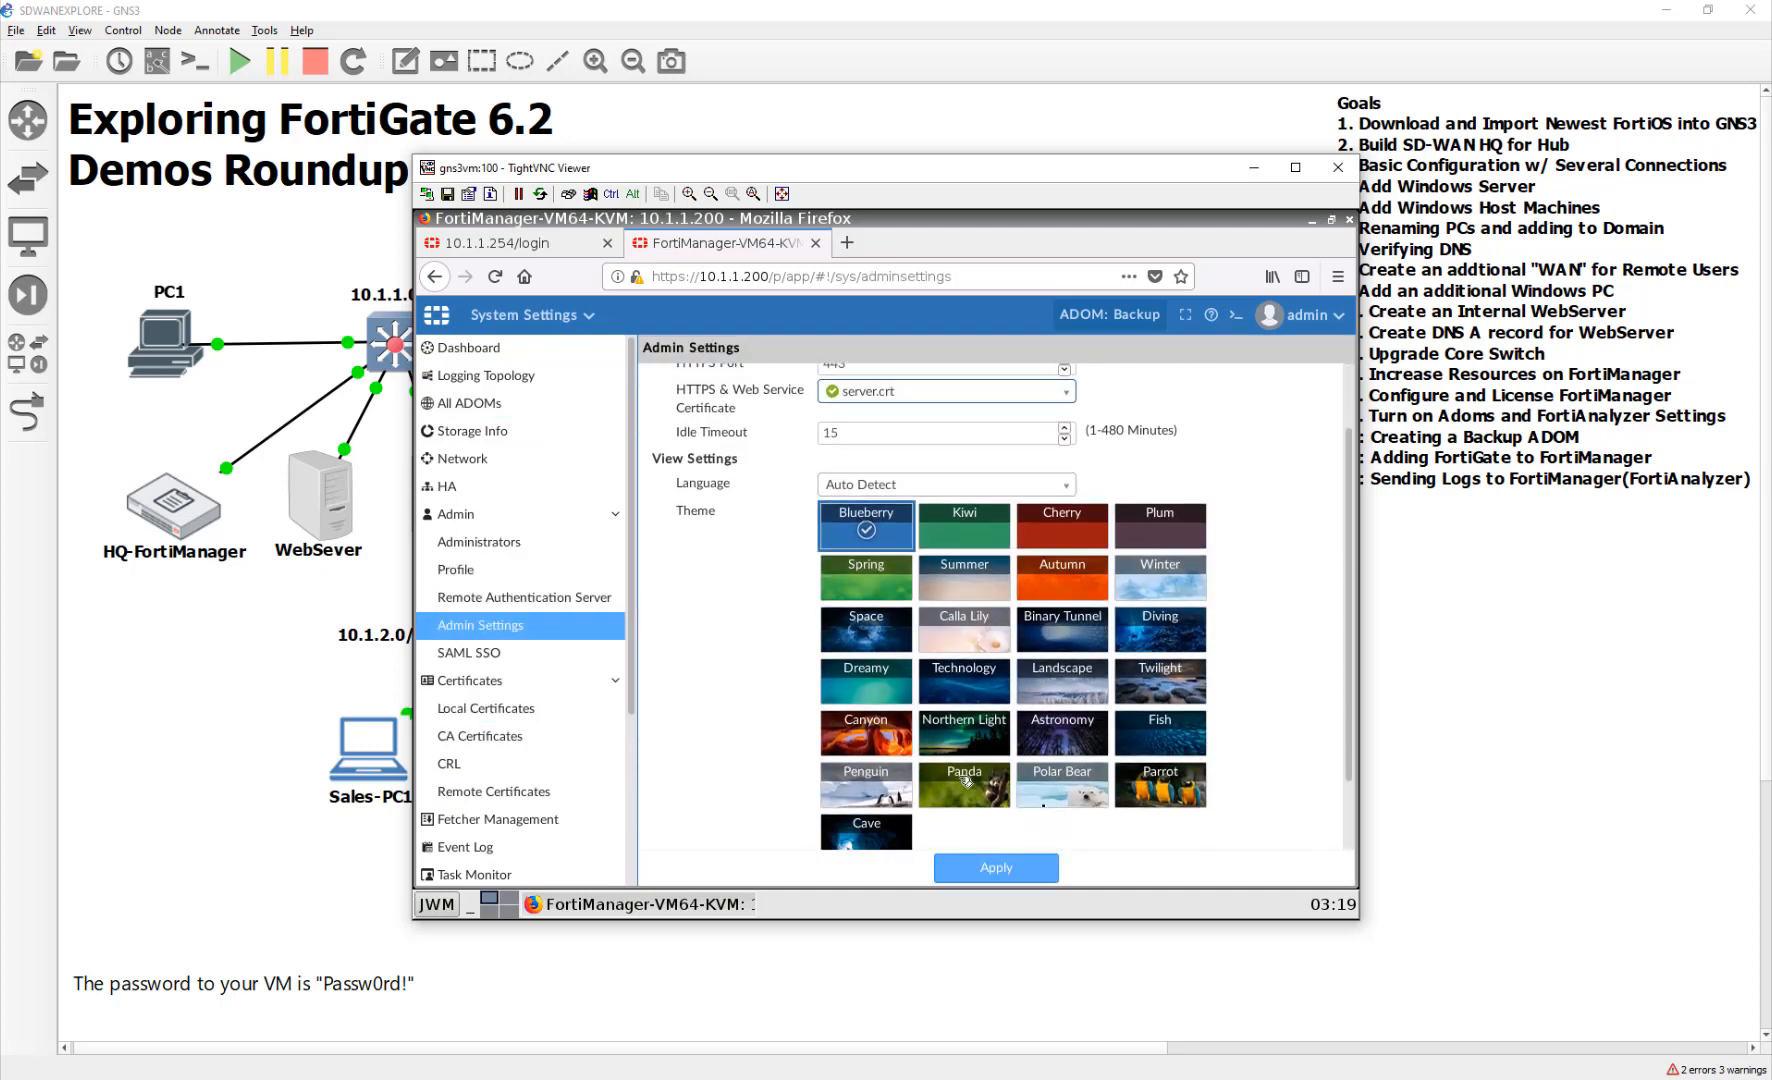
{"action": "left_click", "coordinate": [1189, 787]}
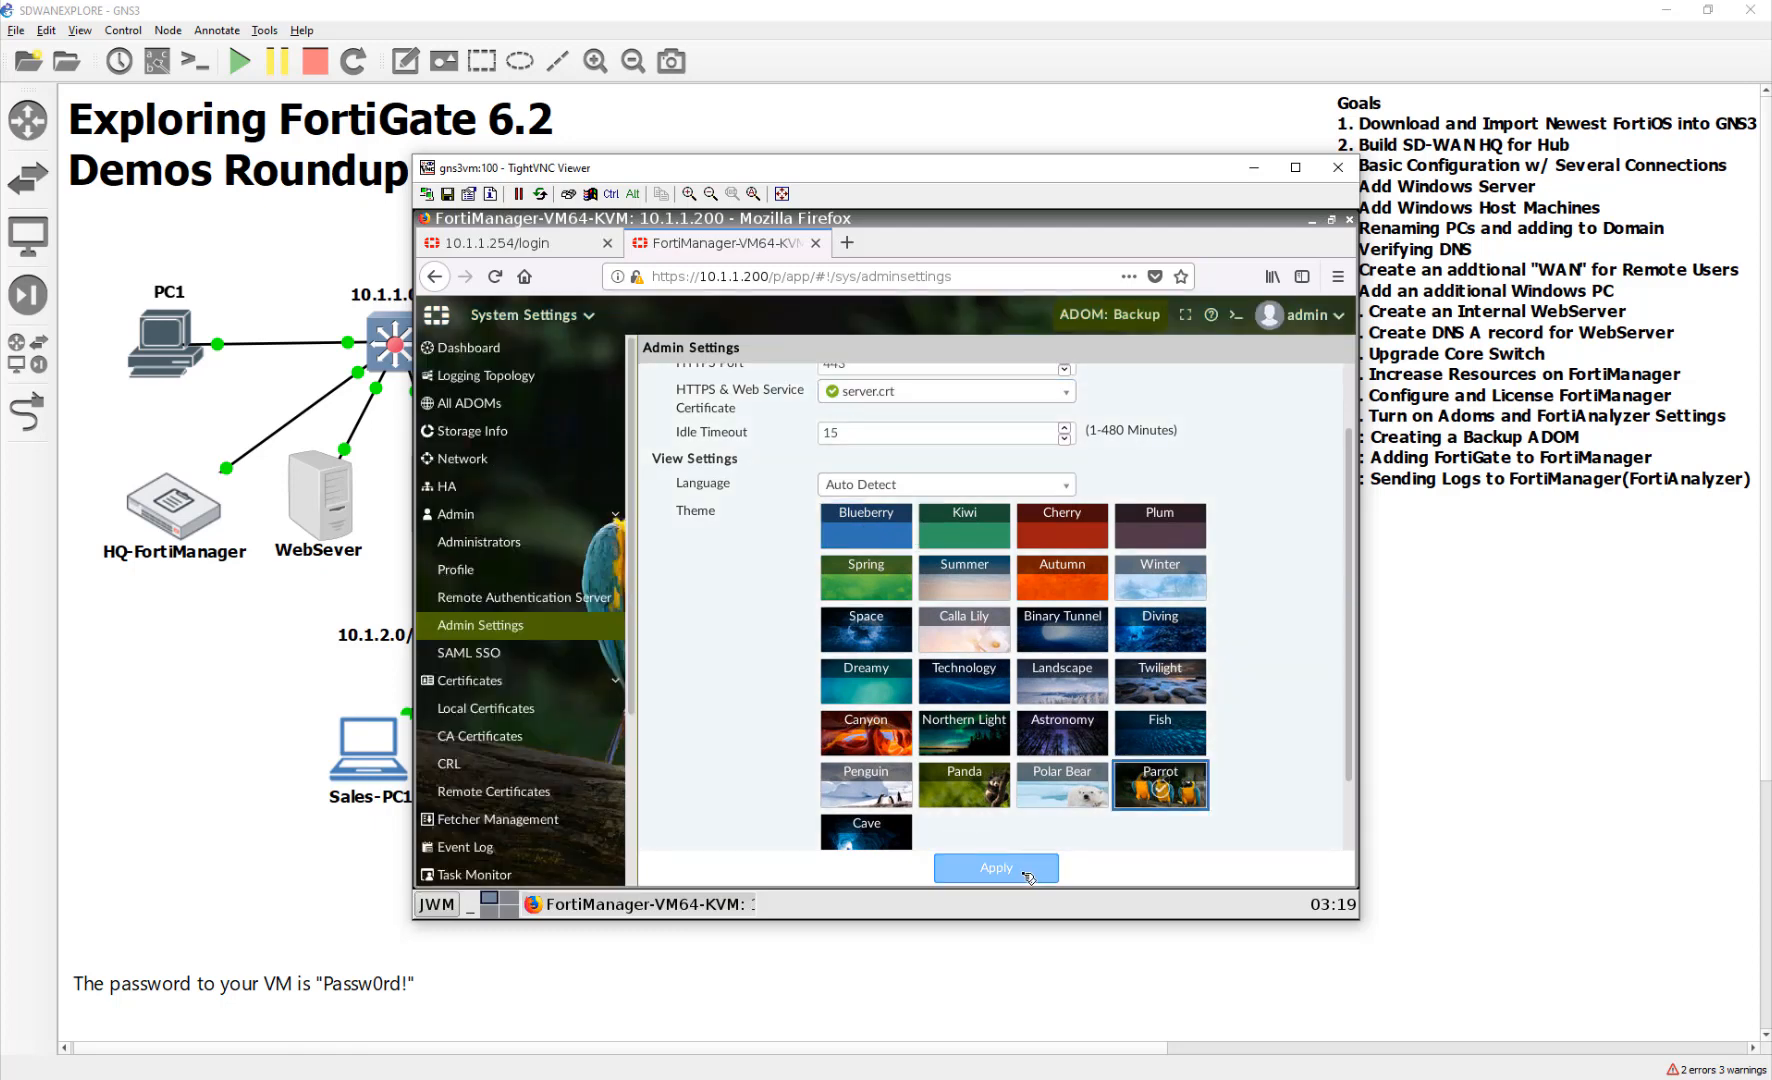
{"action": "left_click", "coordinate": [990, 867]}
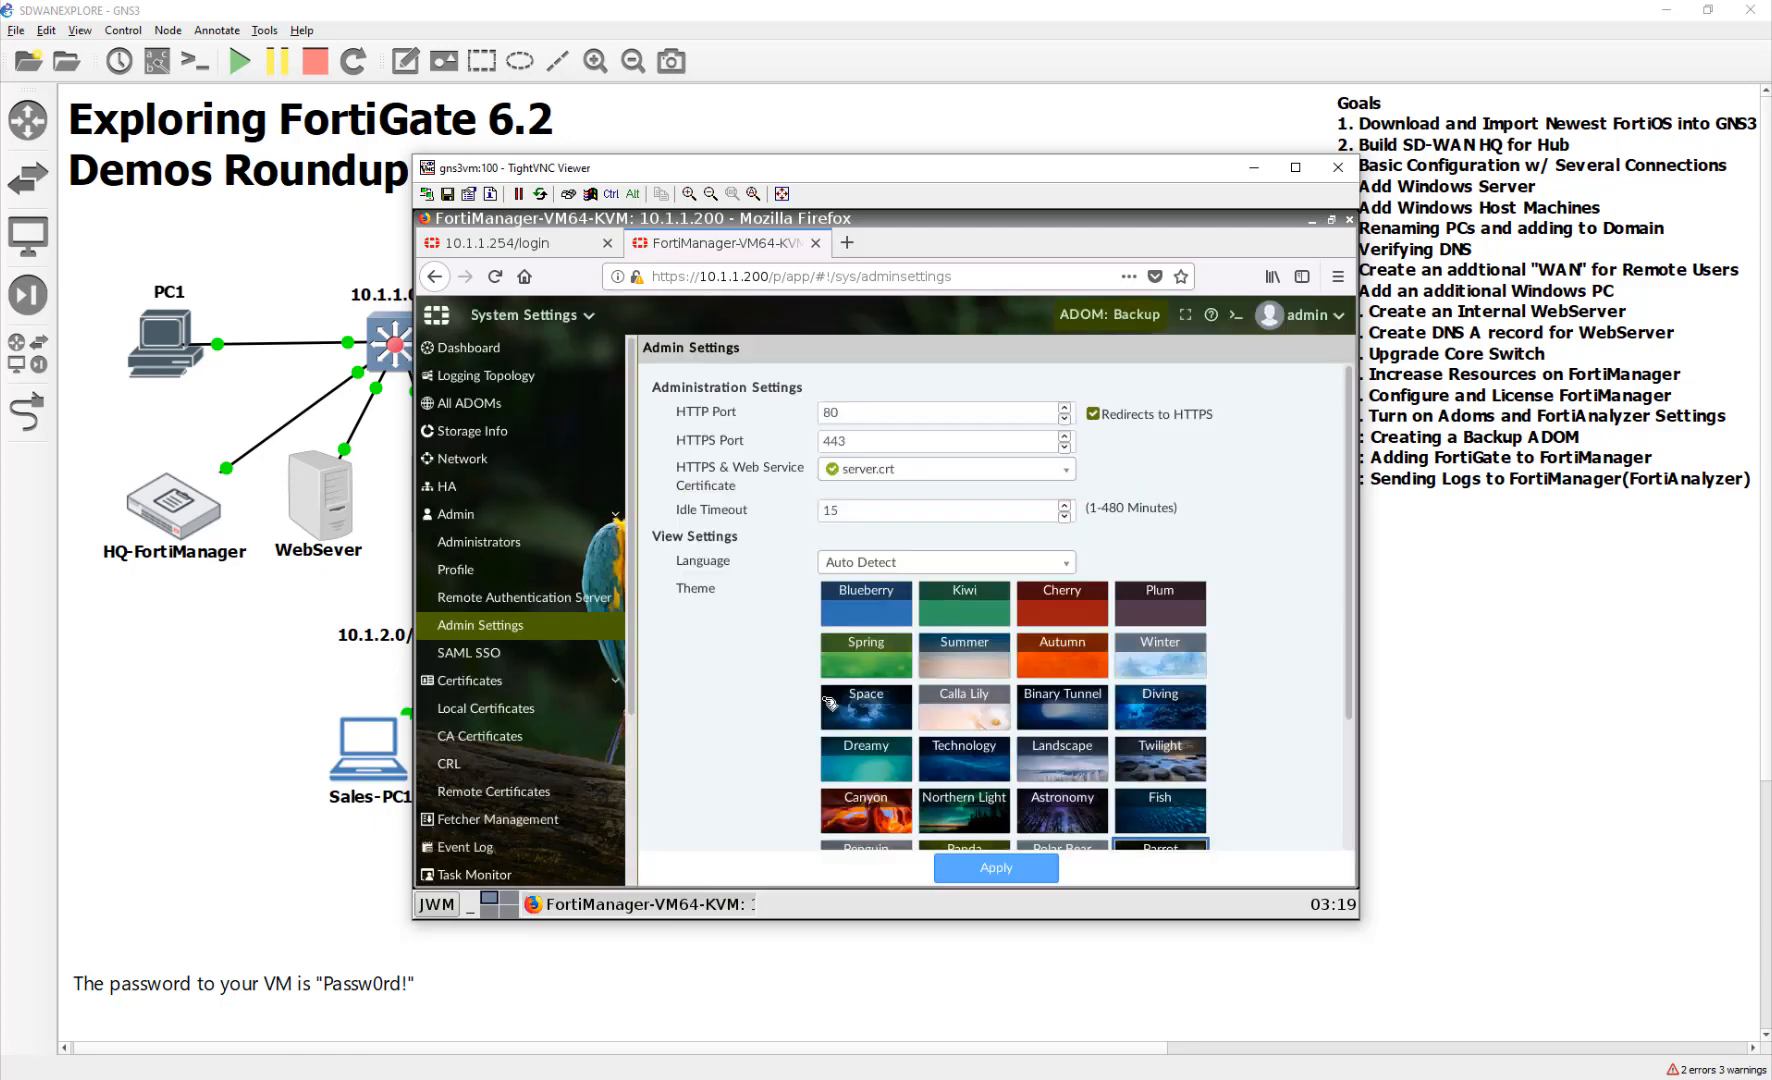
Raise the idle timeout from 15 to 480 minutes and return to the dashboard
{"action": "scroll", "coordinate": [588, 577], "scroll_direction": "down", "scroll_amount": 4}
{"action": "scroll", "coordinate": [588, 575], "scroll_direction": "up", "scroll_amount": 4}
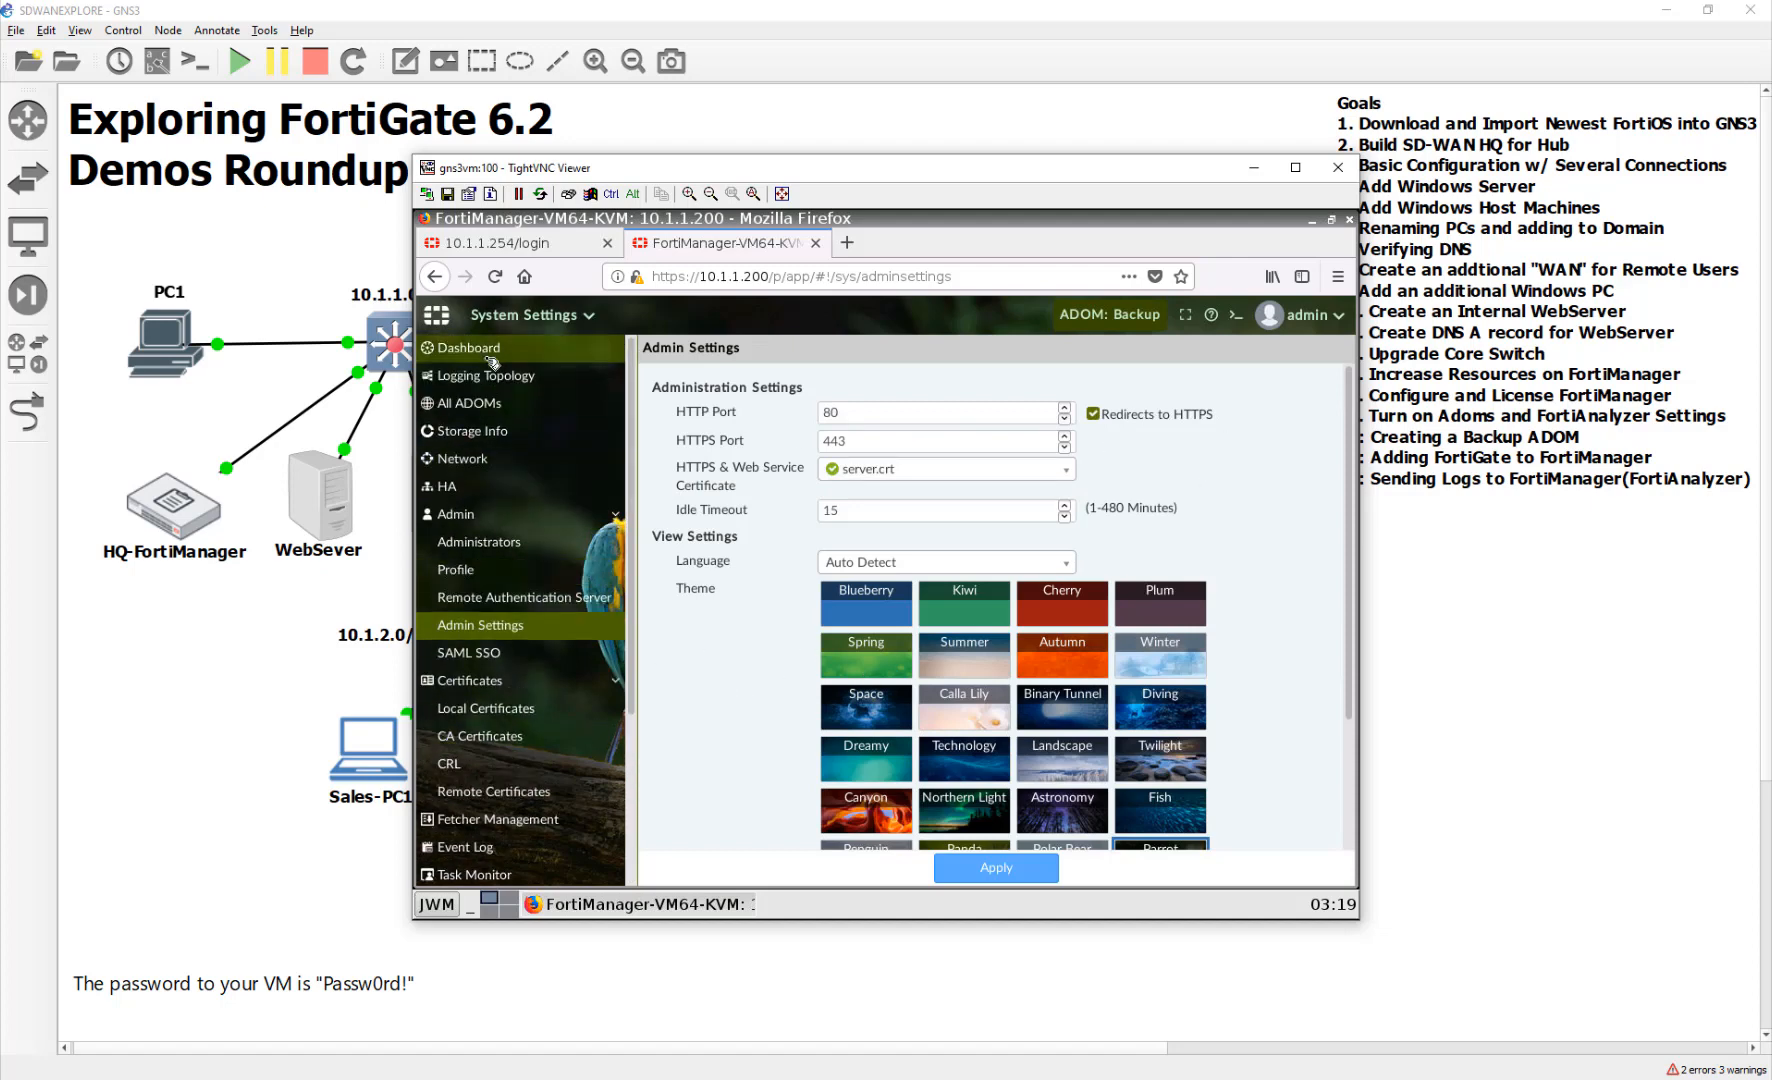
{"action": "left_click_drag", "start_coordinate": [905, 511], "coordinate": [772, 508]}
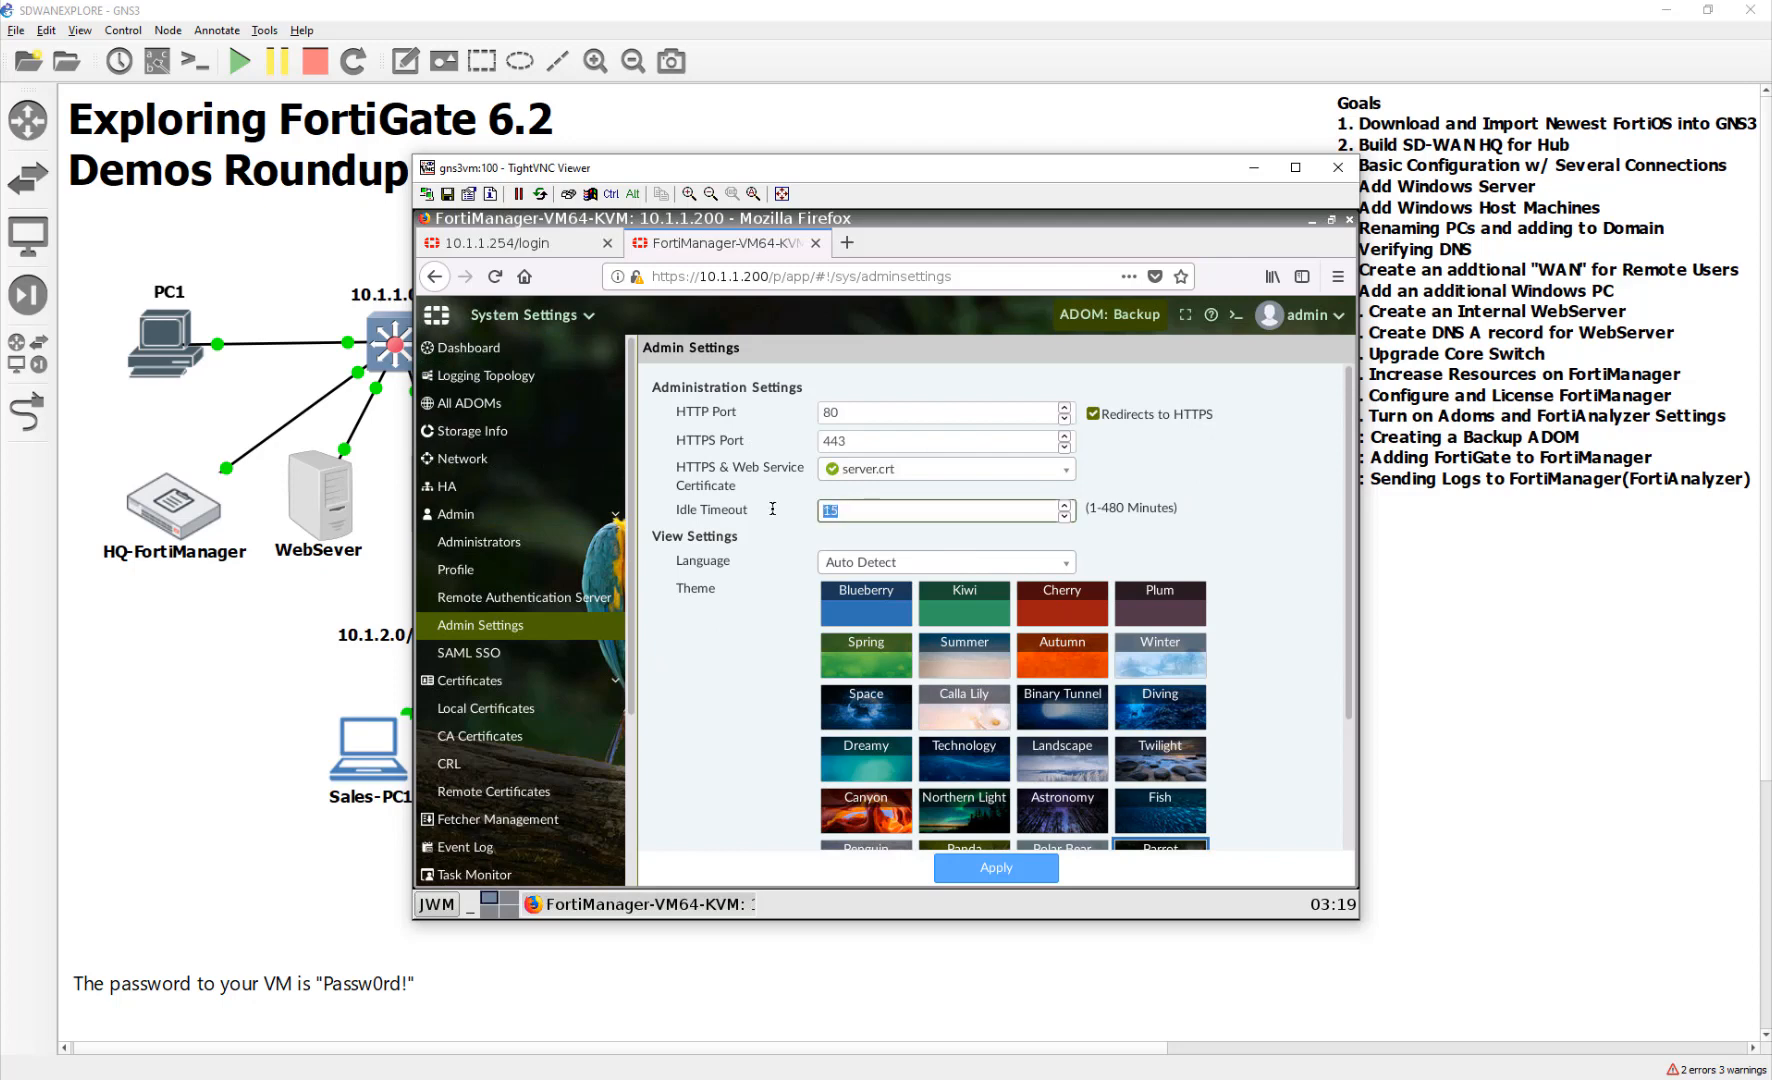
{"action": "type", "text": "480"}
{"action": "left_click", "coordinate": [1006, 870]}
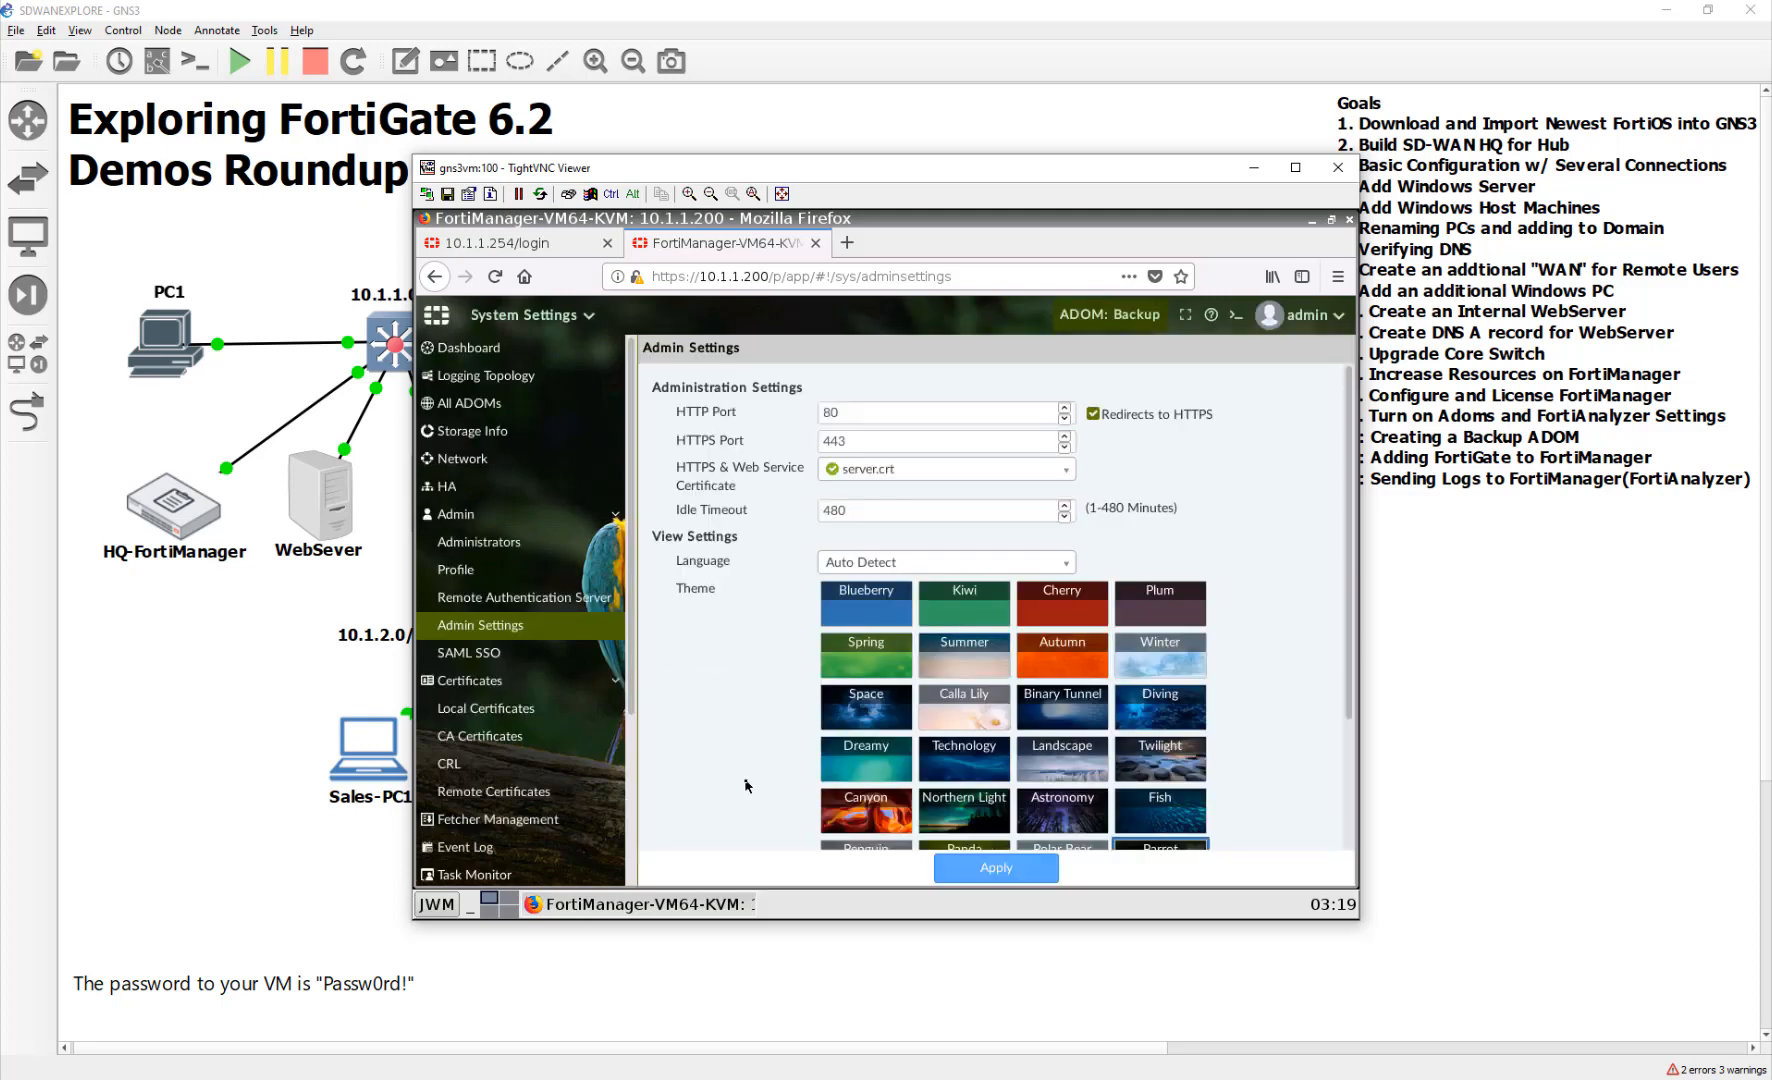
{"action": "left_click", "coordinate": [531, 357]}
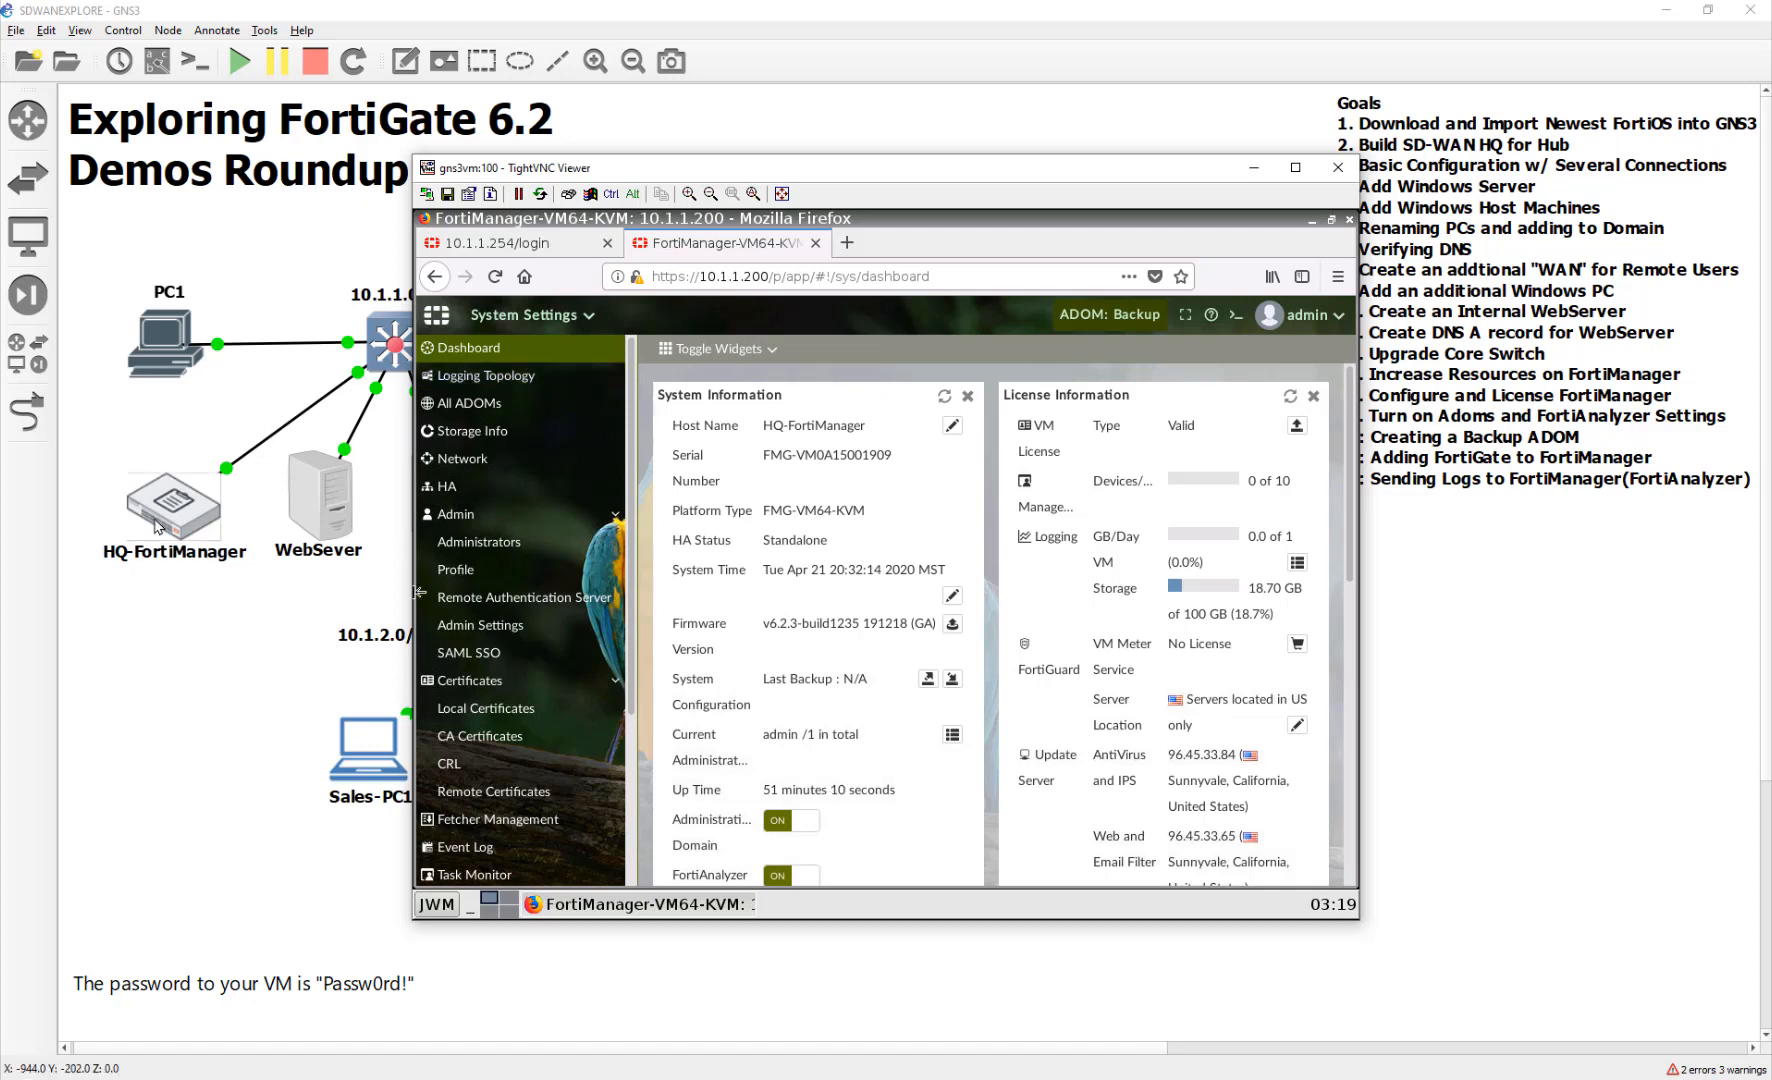
Reopen PC1's console and sign in to the FortiGate at 10.1.1.254 with the admin account
{"action": "left_click", "coordinate": [229, 312]}
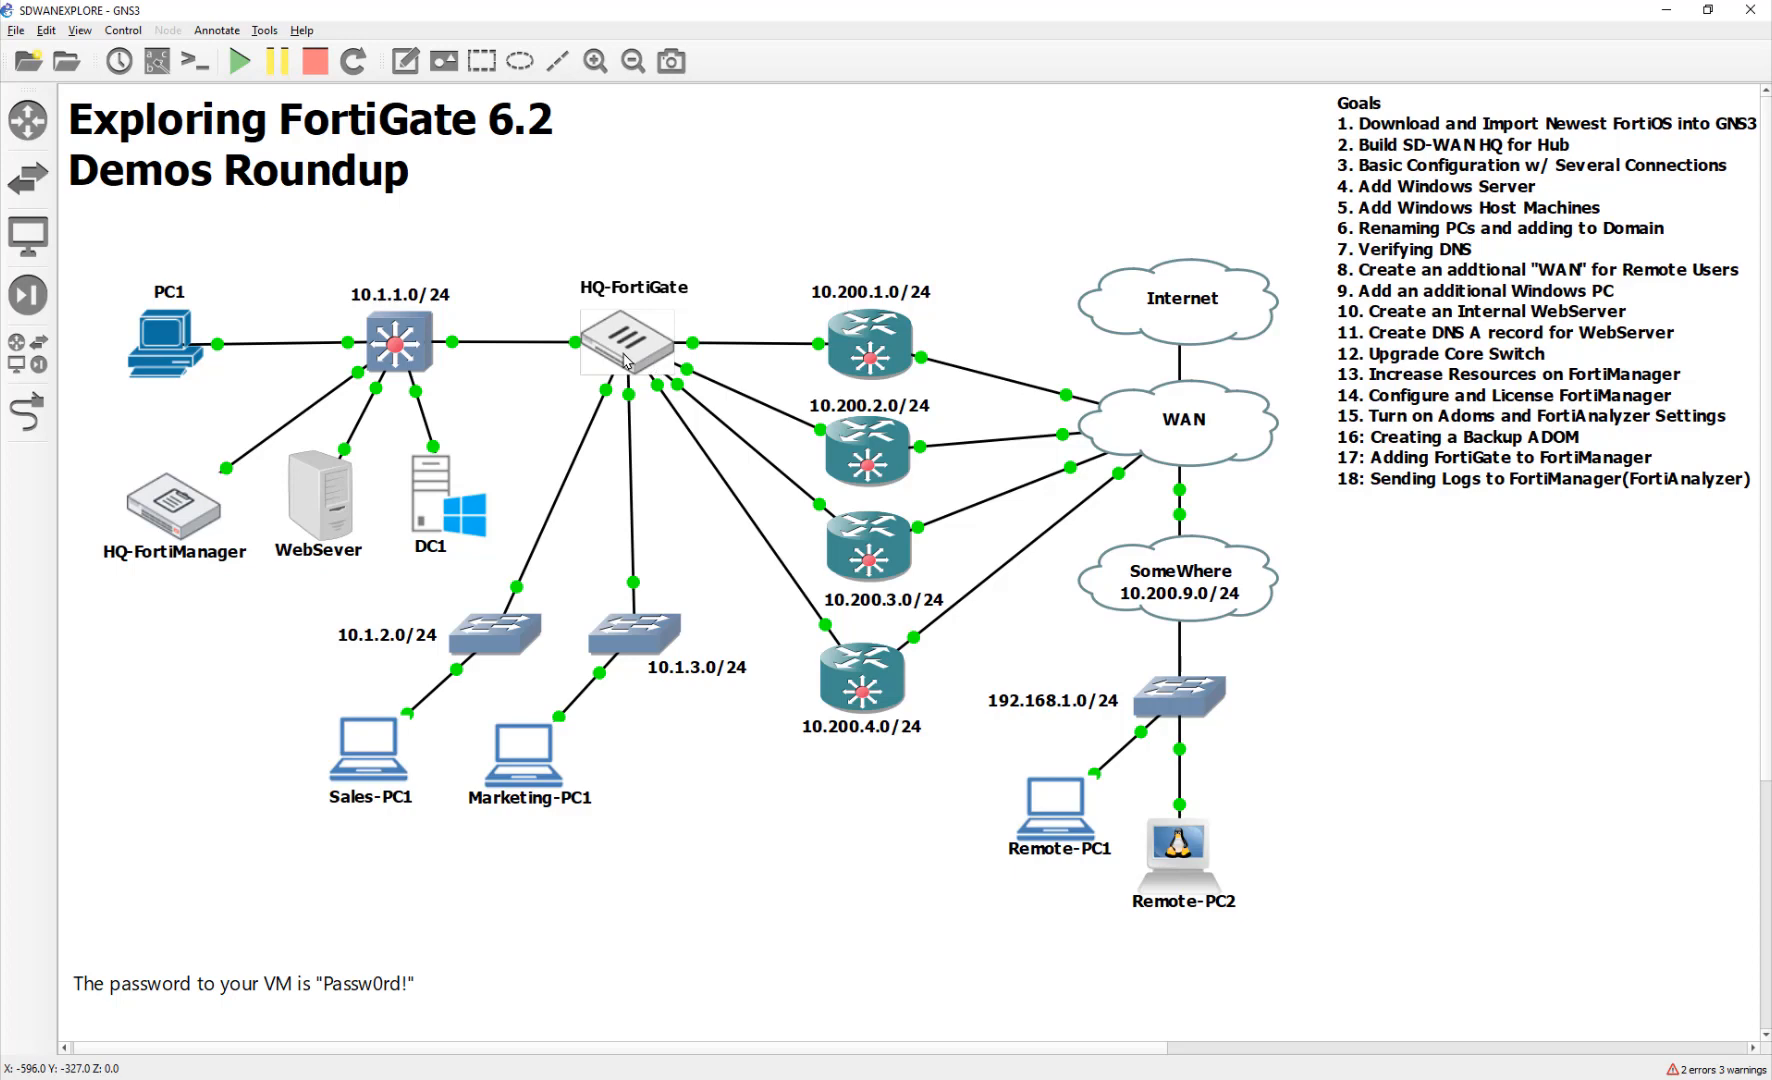
{"action": "mouse_move", "coordinate": [625, 360]}
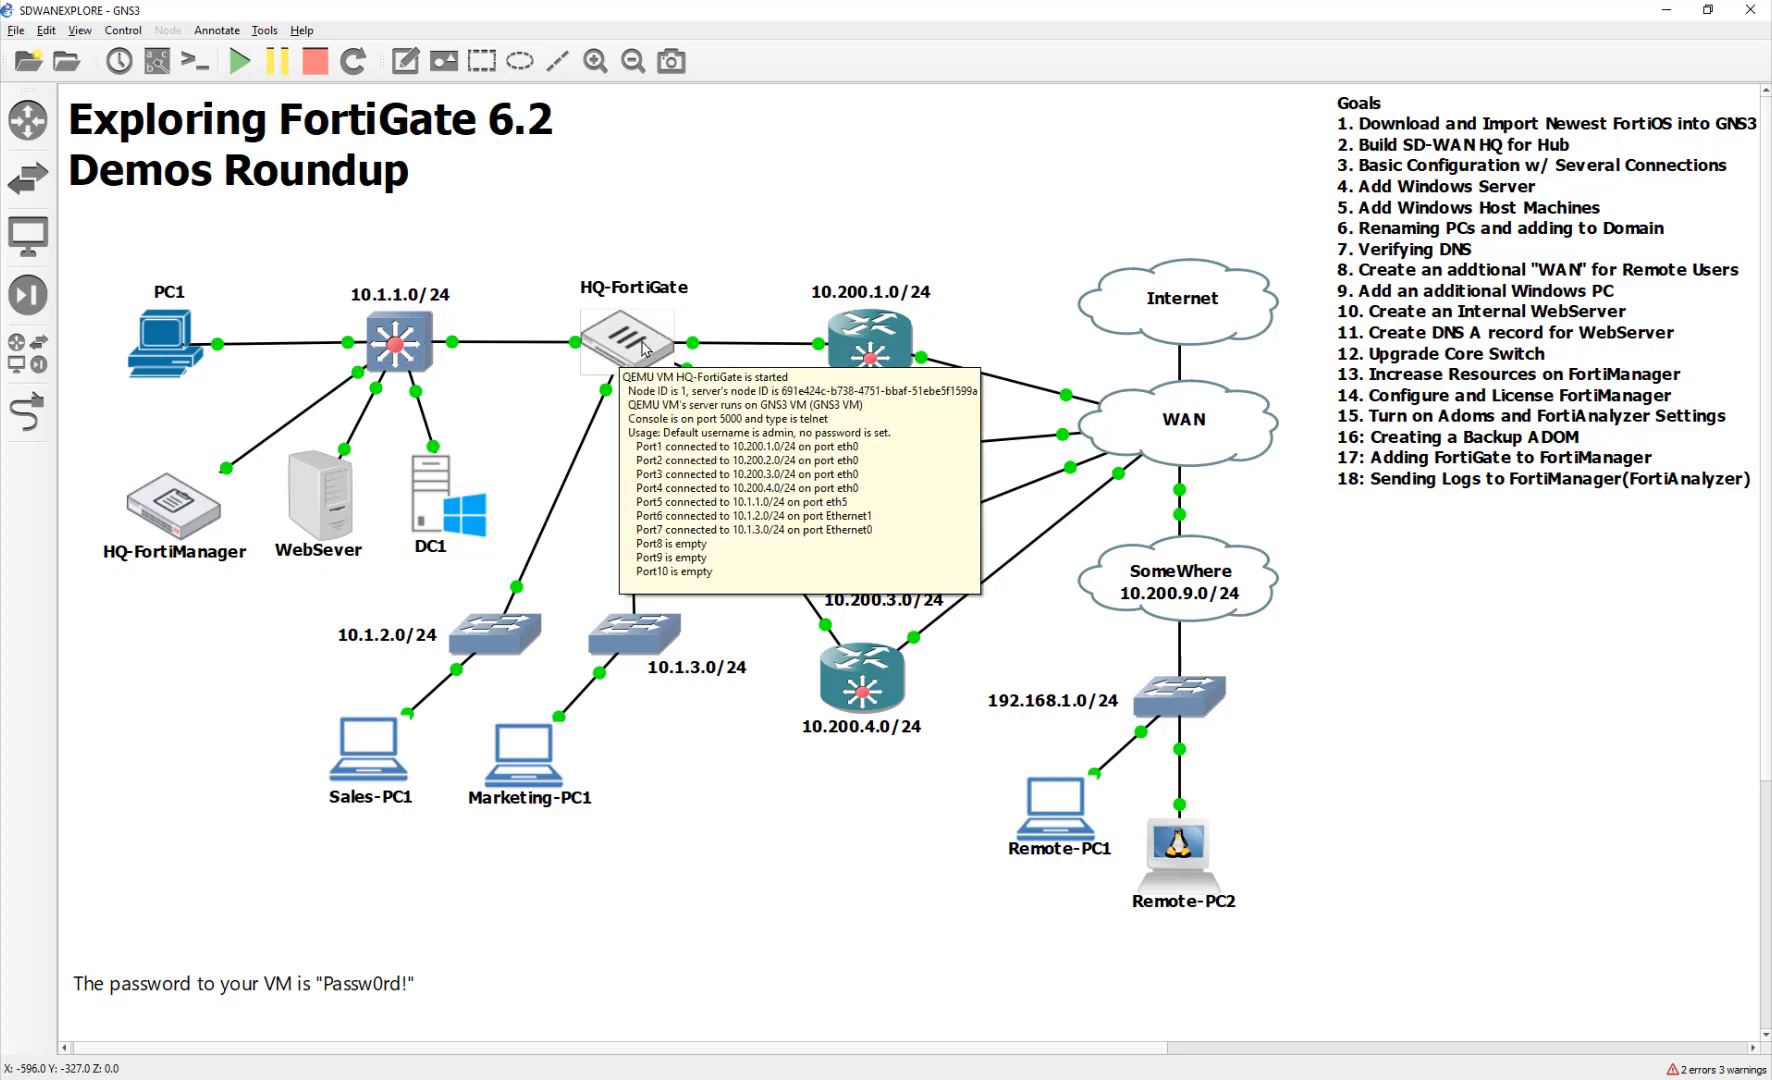
{"action": "double_click", "coordinate": [160, 342]}
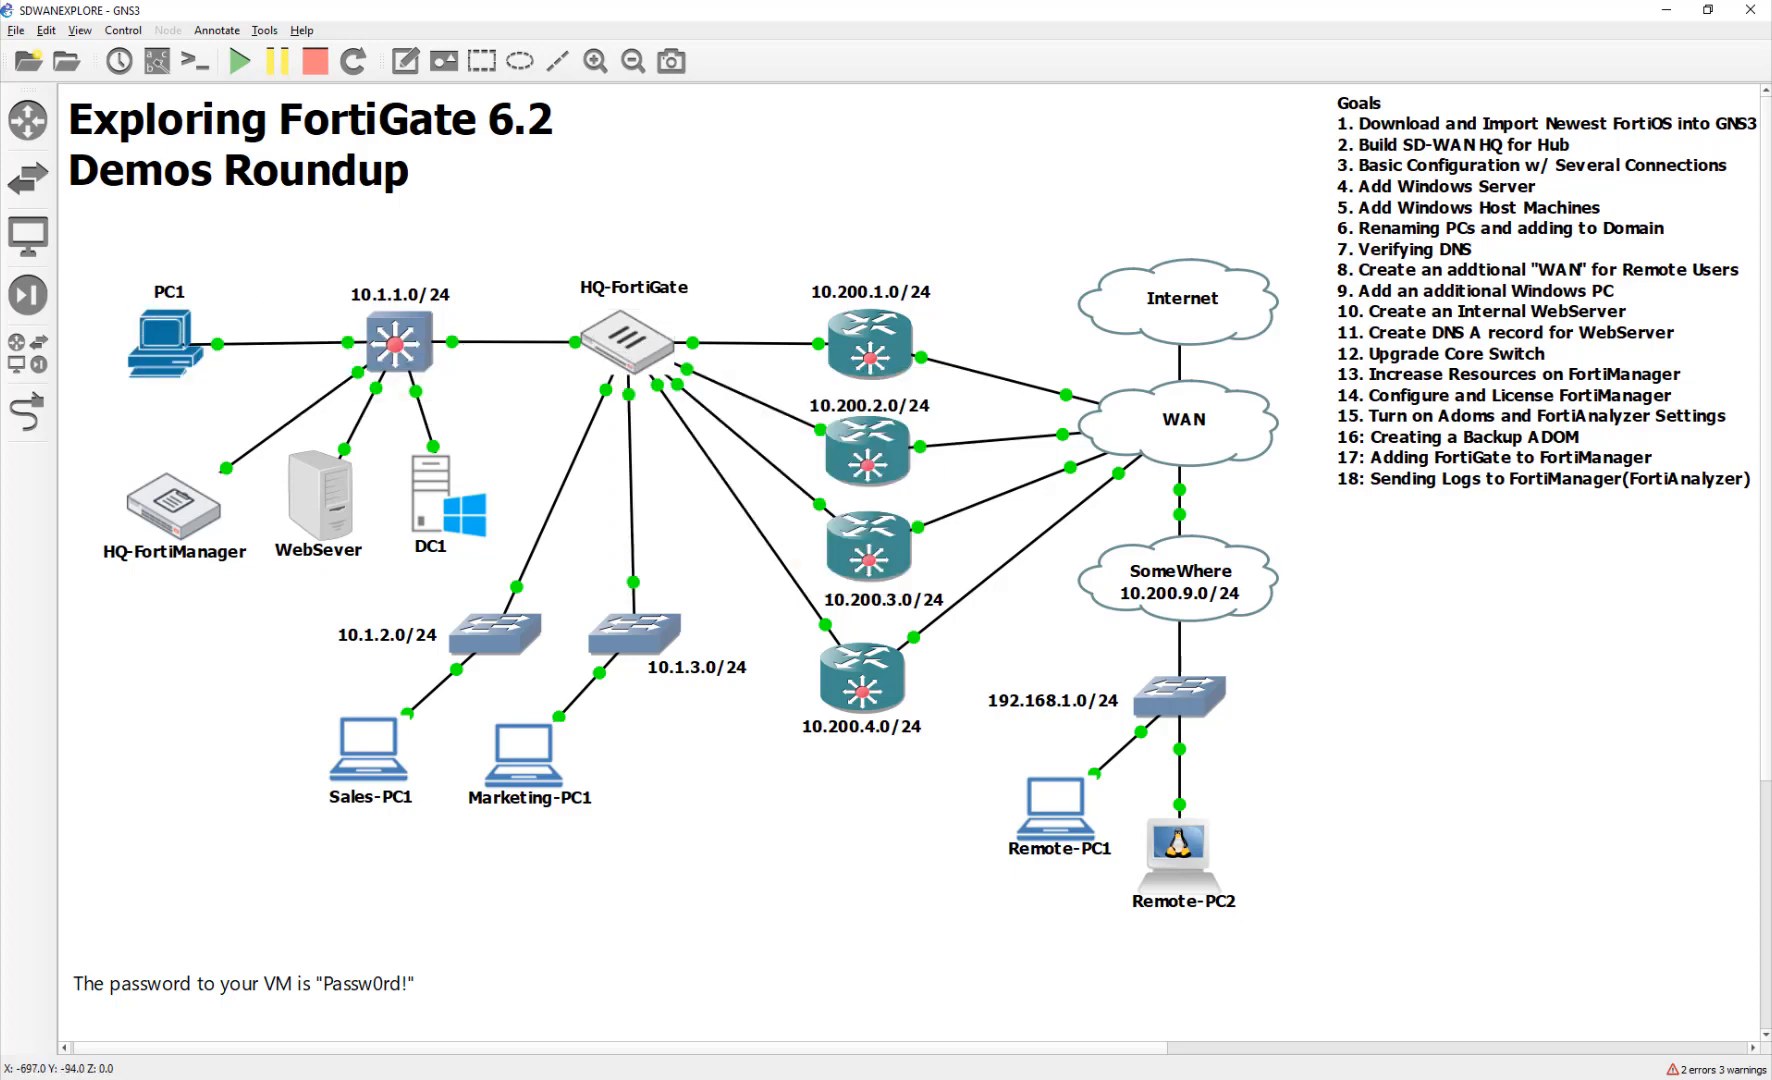
{"action": "left_click", "coordinate": [527, 246]}
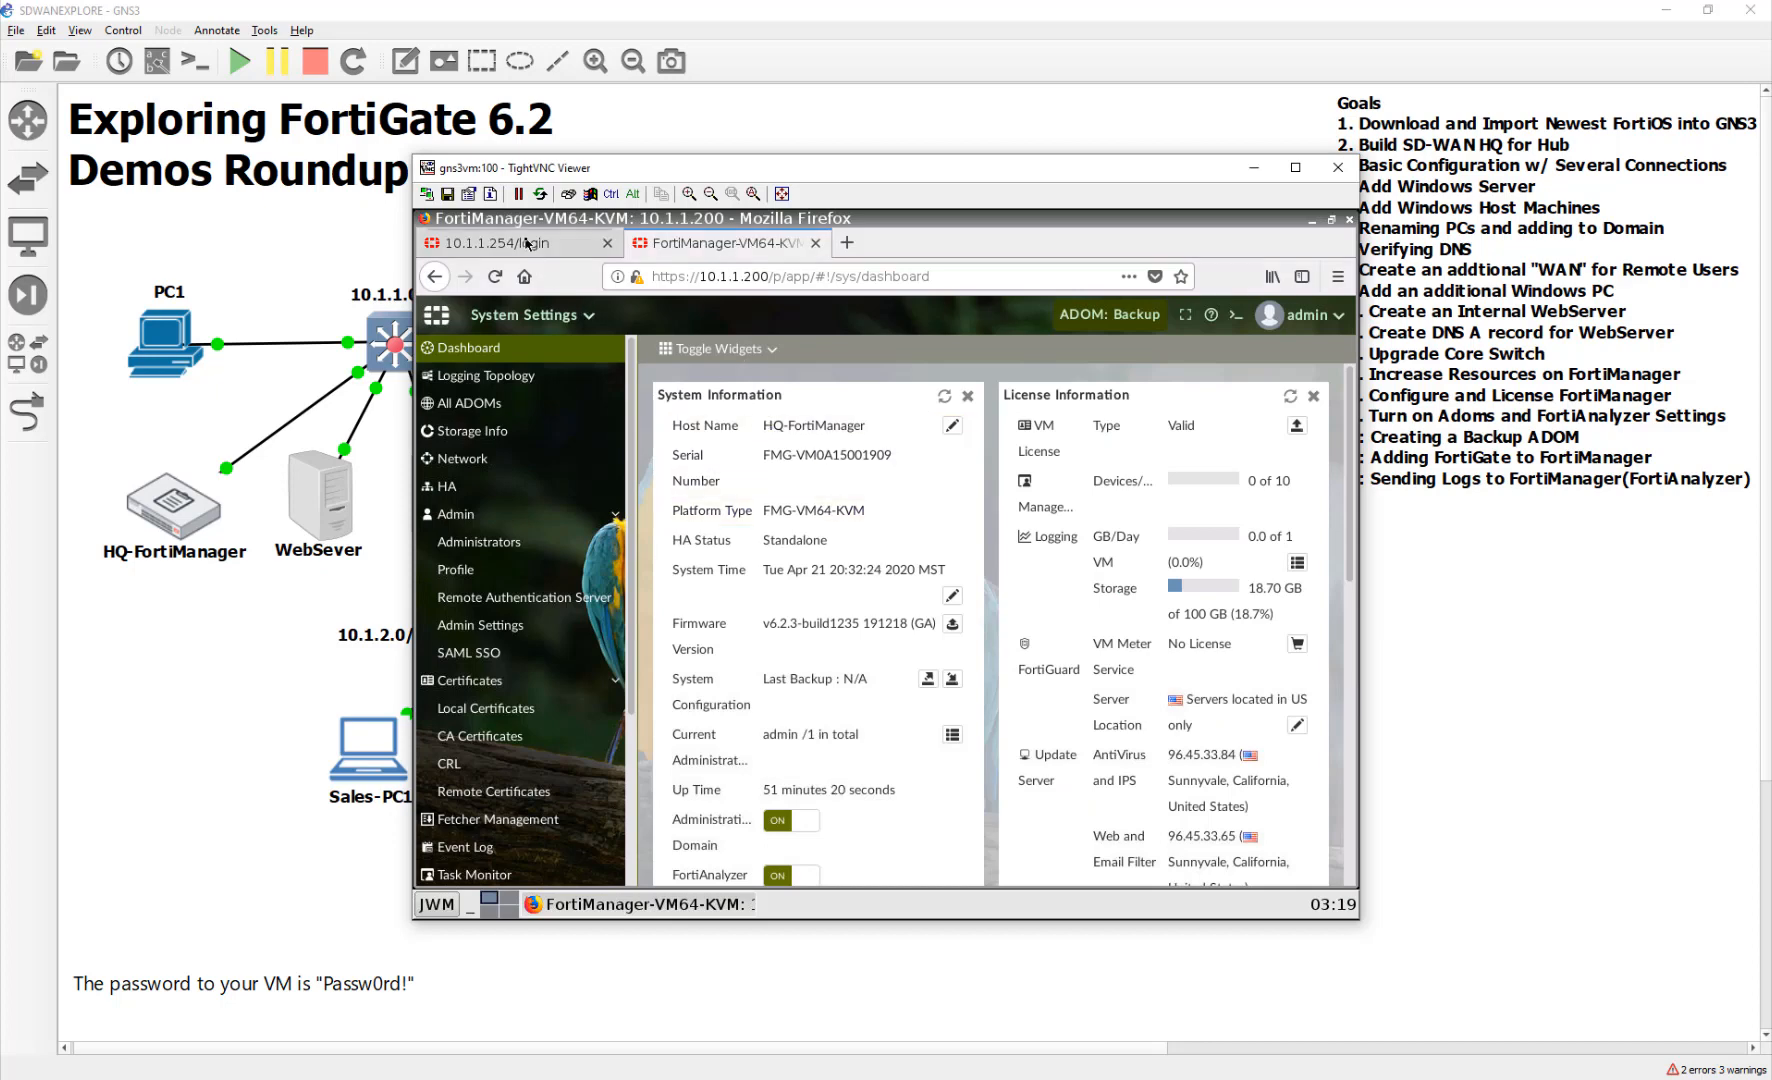
{"action": "left_click", "coordinate": [907, 578]}
{"action": "type", "text": "admin"}
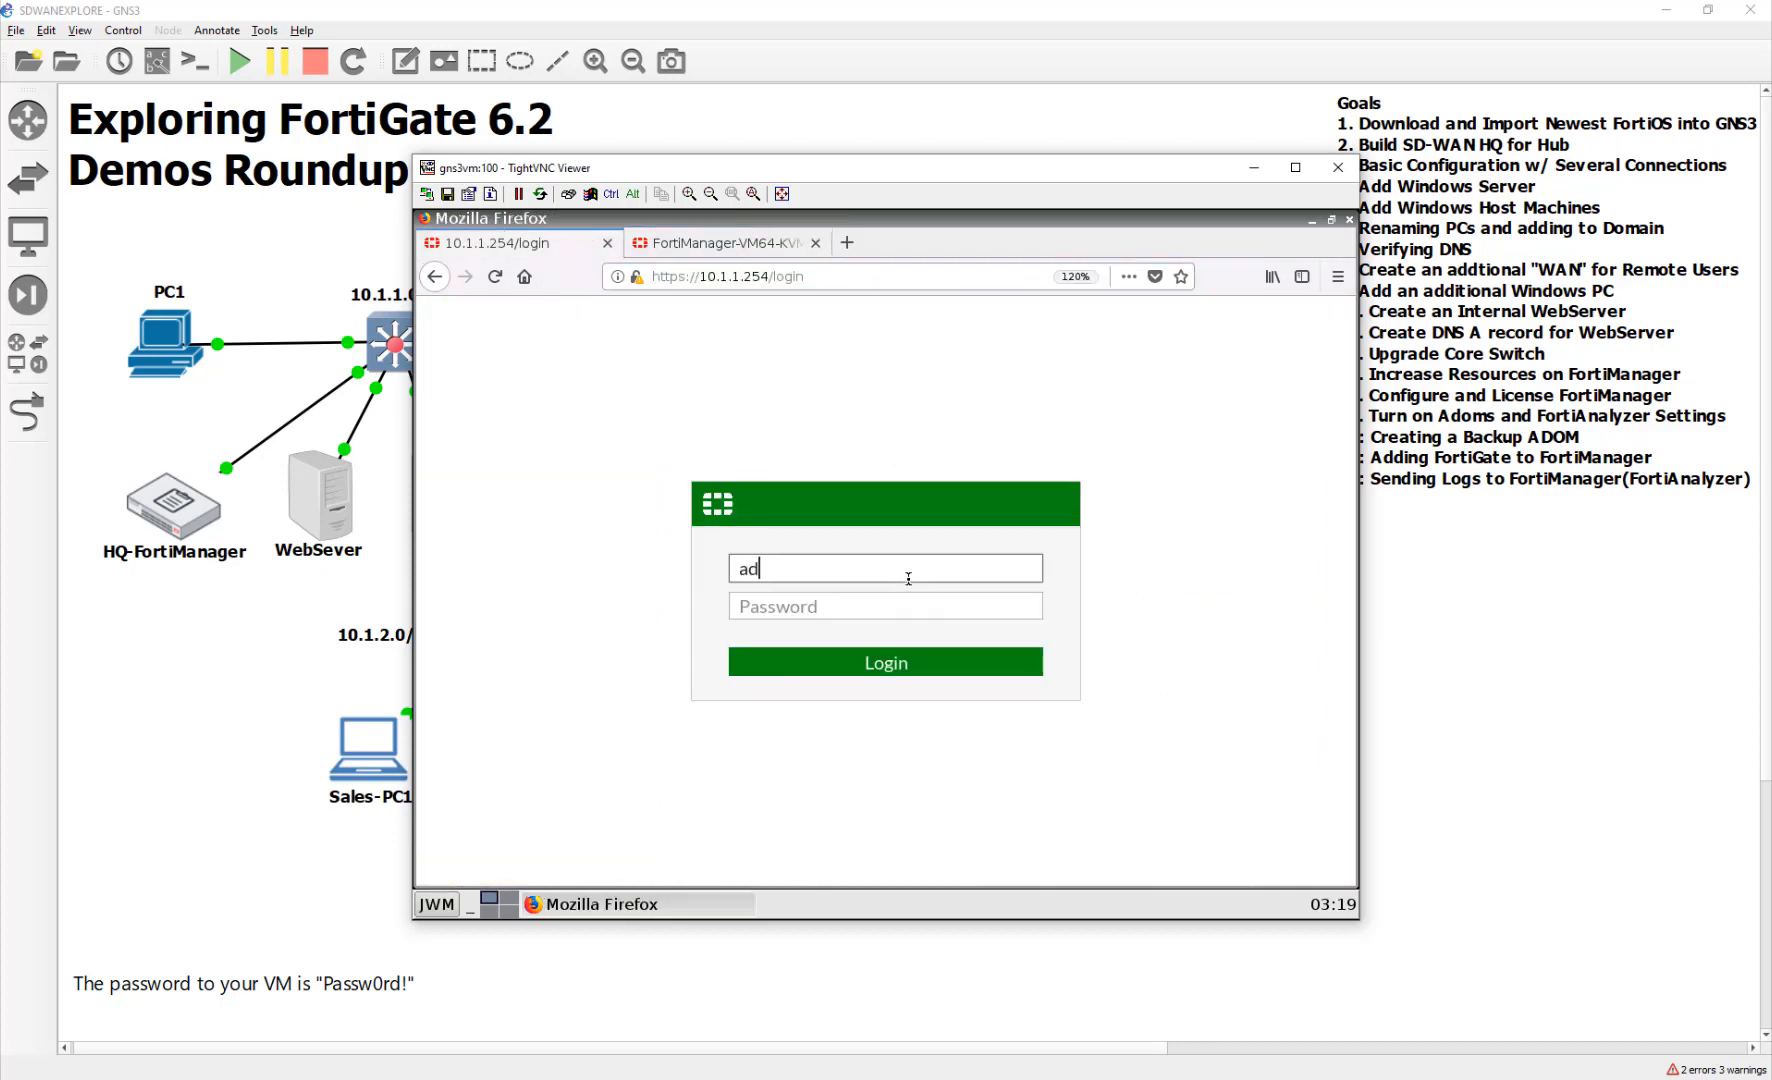
{"action": "key", "text": "Tab"}
{"action": "type", "text": "Passw0rd!"}
{"action": "key", "text": "Return"}
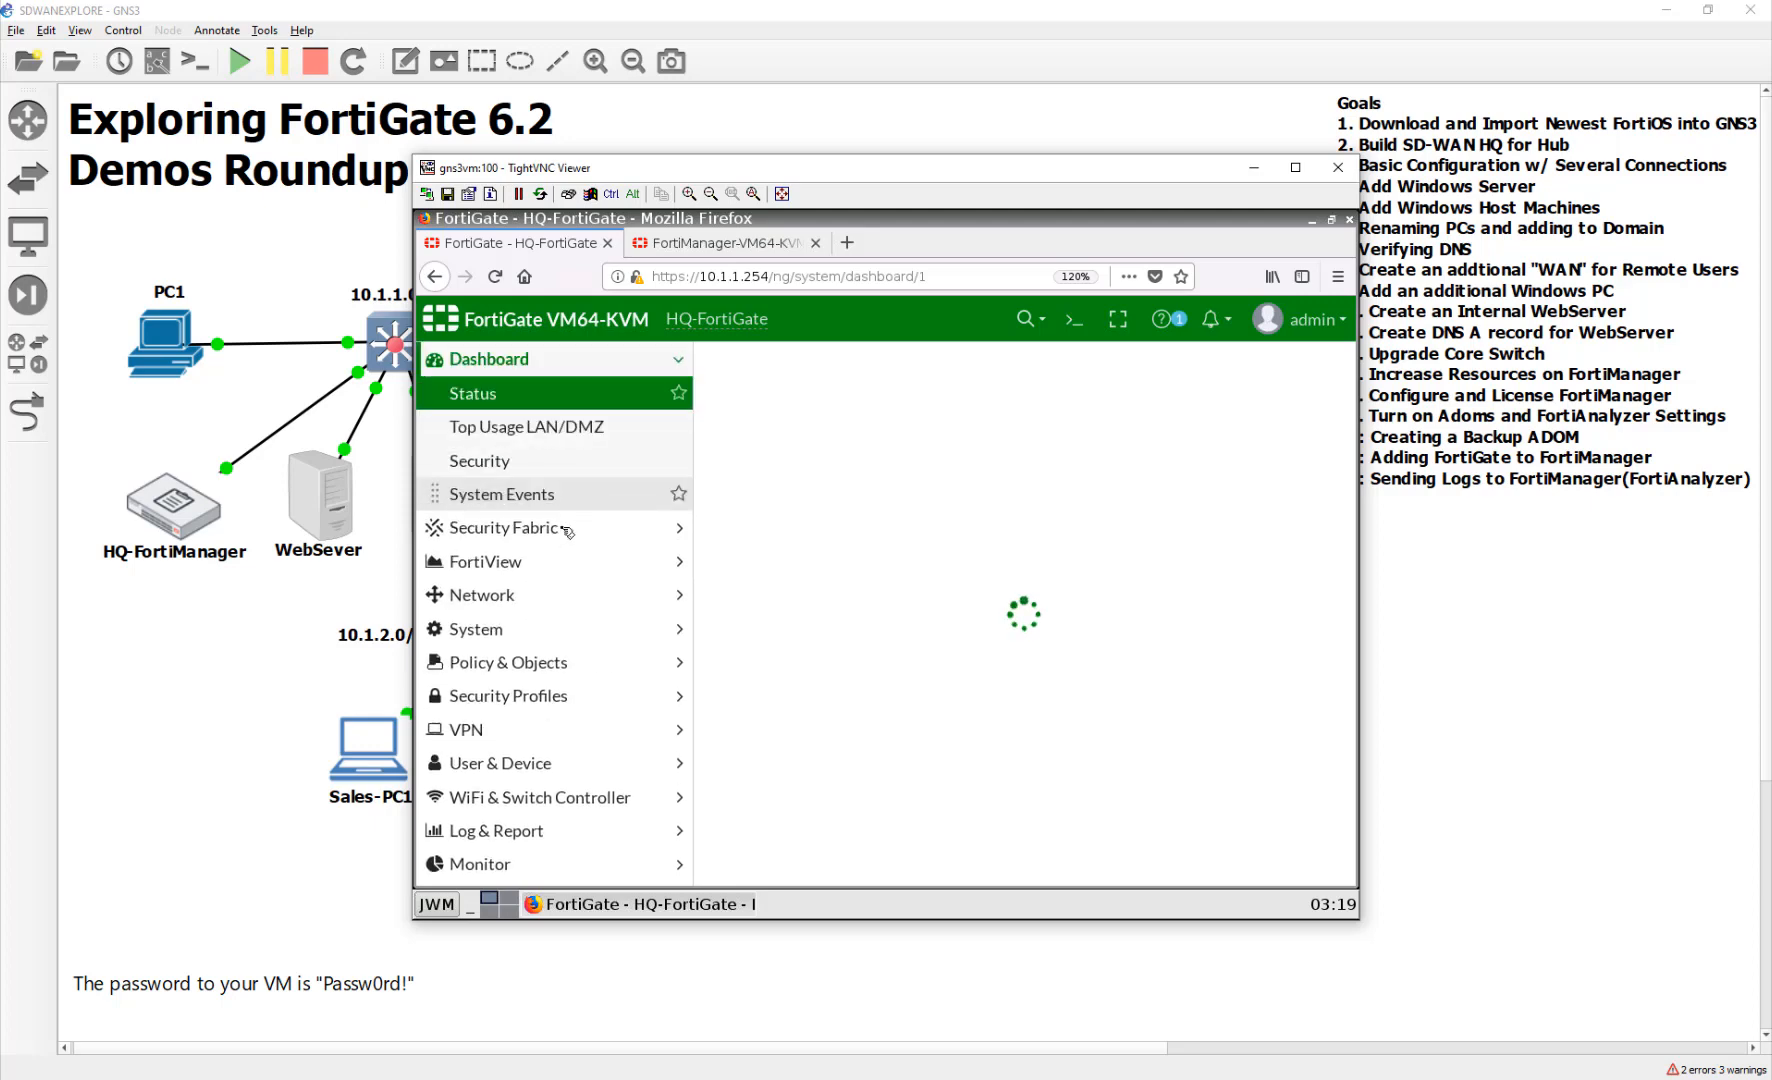
In Network > Interfaces, confirm MNGT (port5) at 10.1.1.254 allows FMG-Access
{"action": "left_click", "coordinate": [470, 585]}
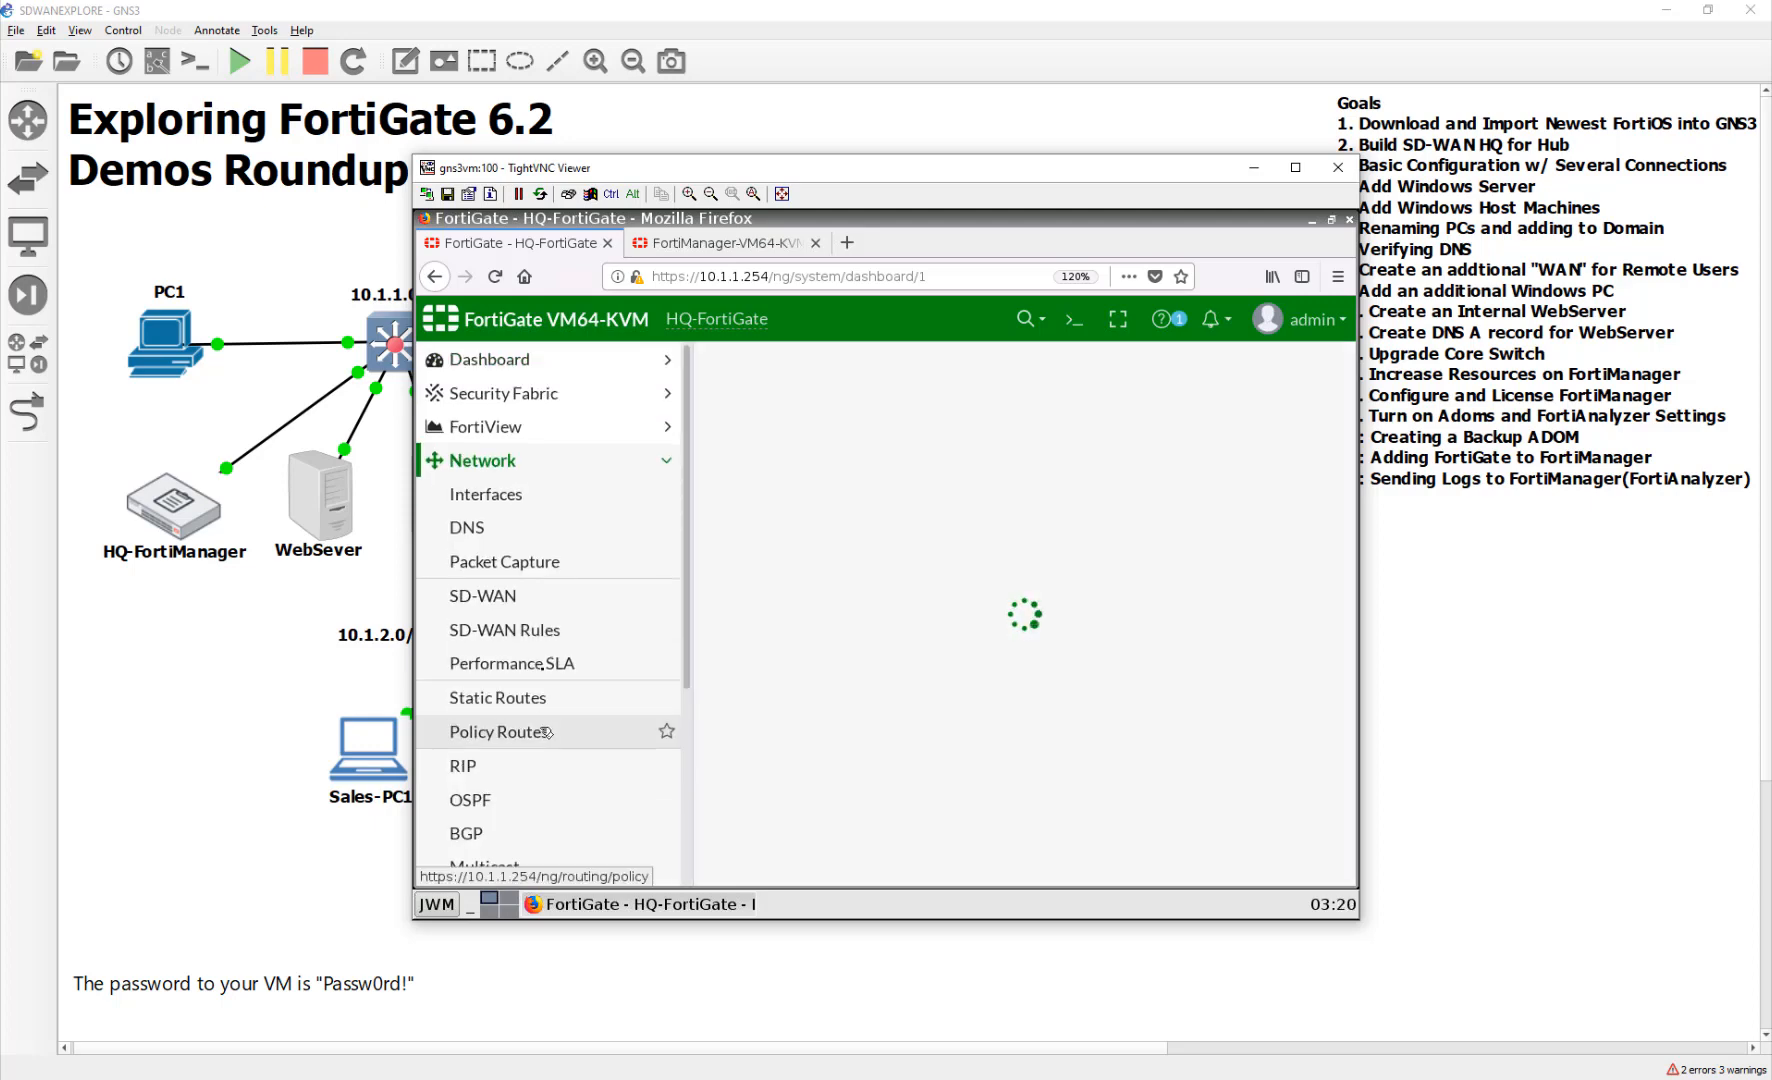
{"action": "left_click", "coordinate": [516, 500]}
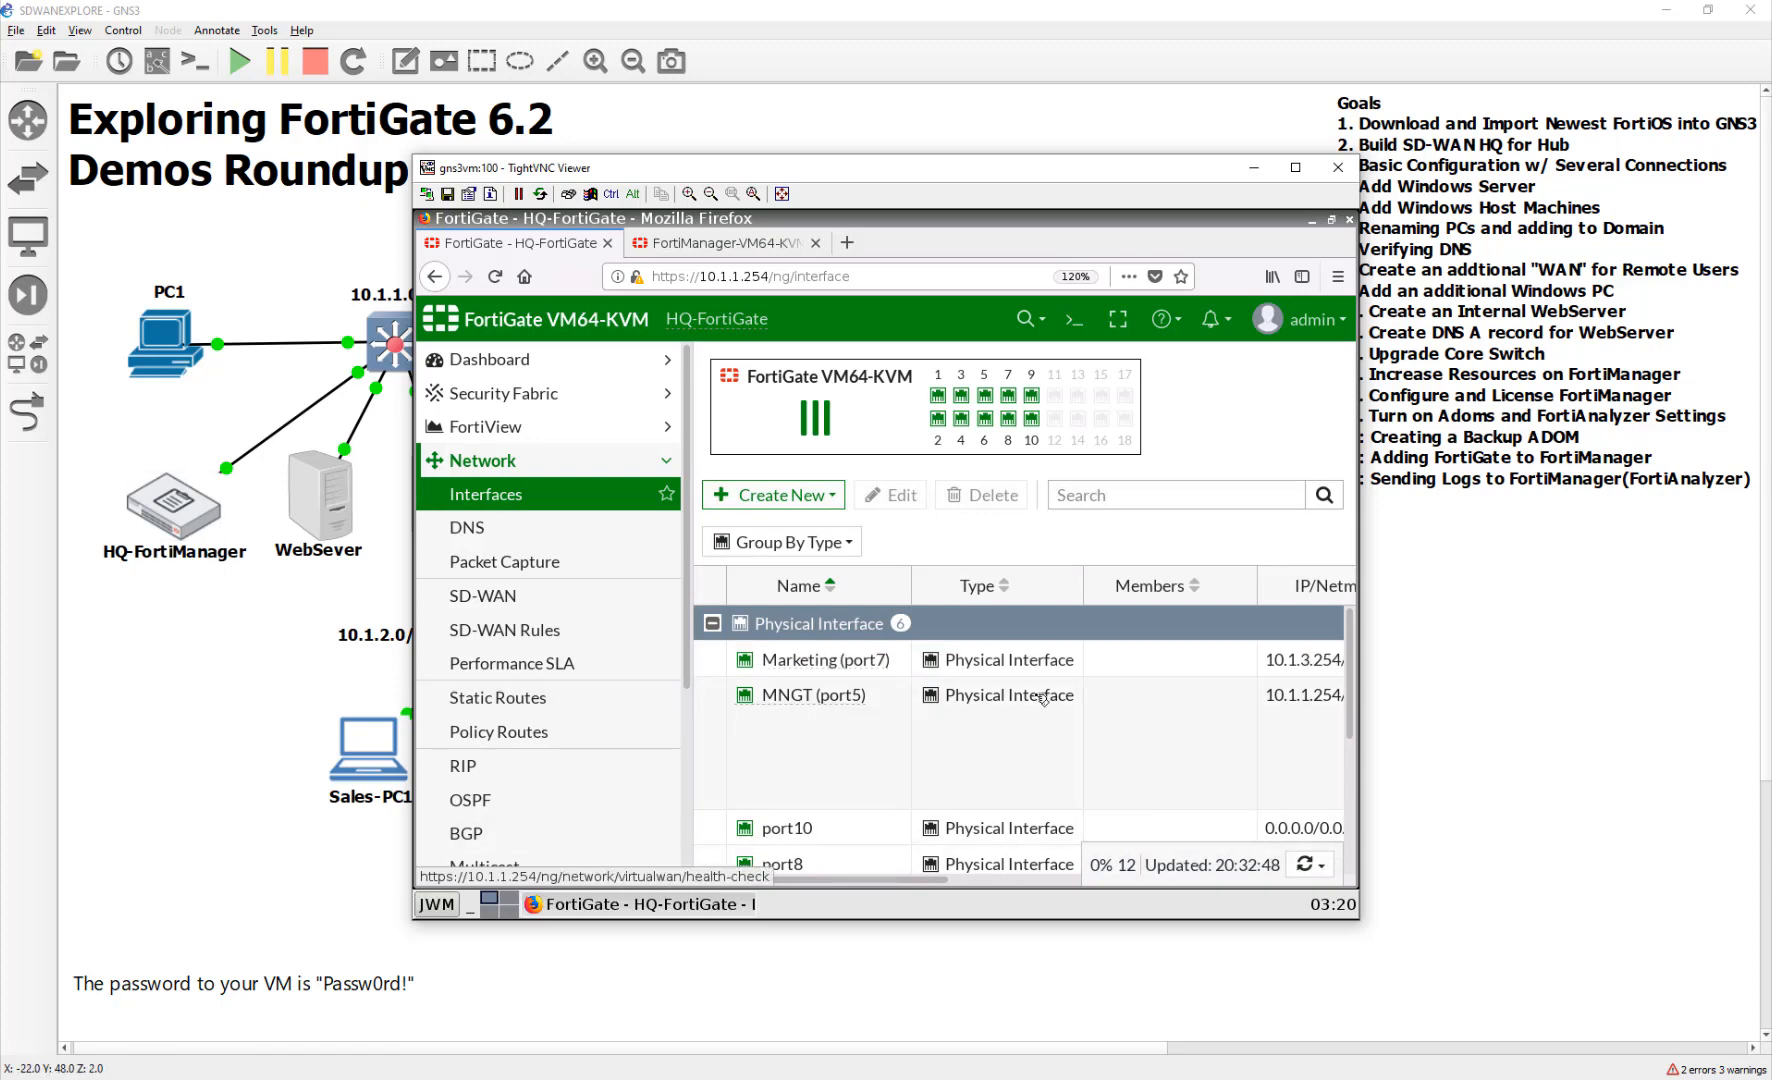
{"action": "left_click", "coordinate": [966, 881]}
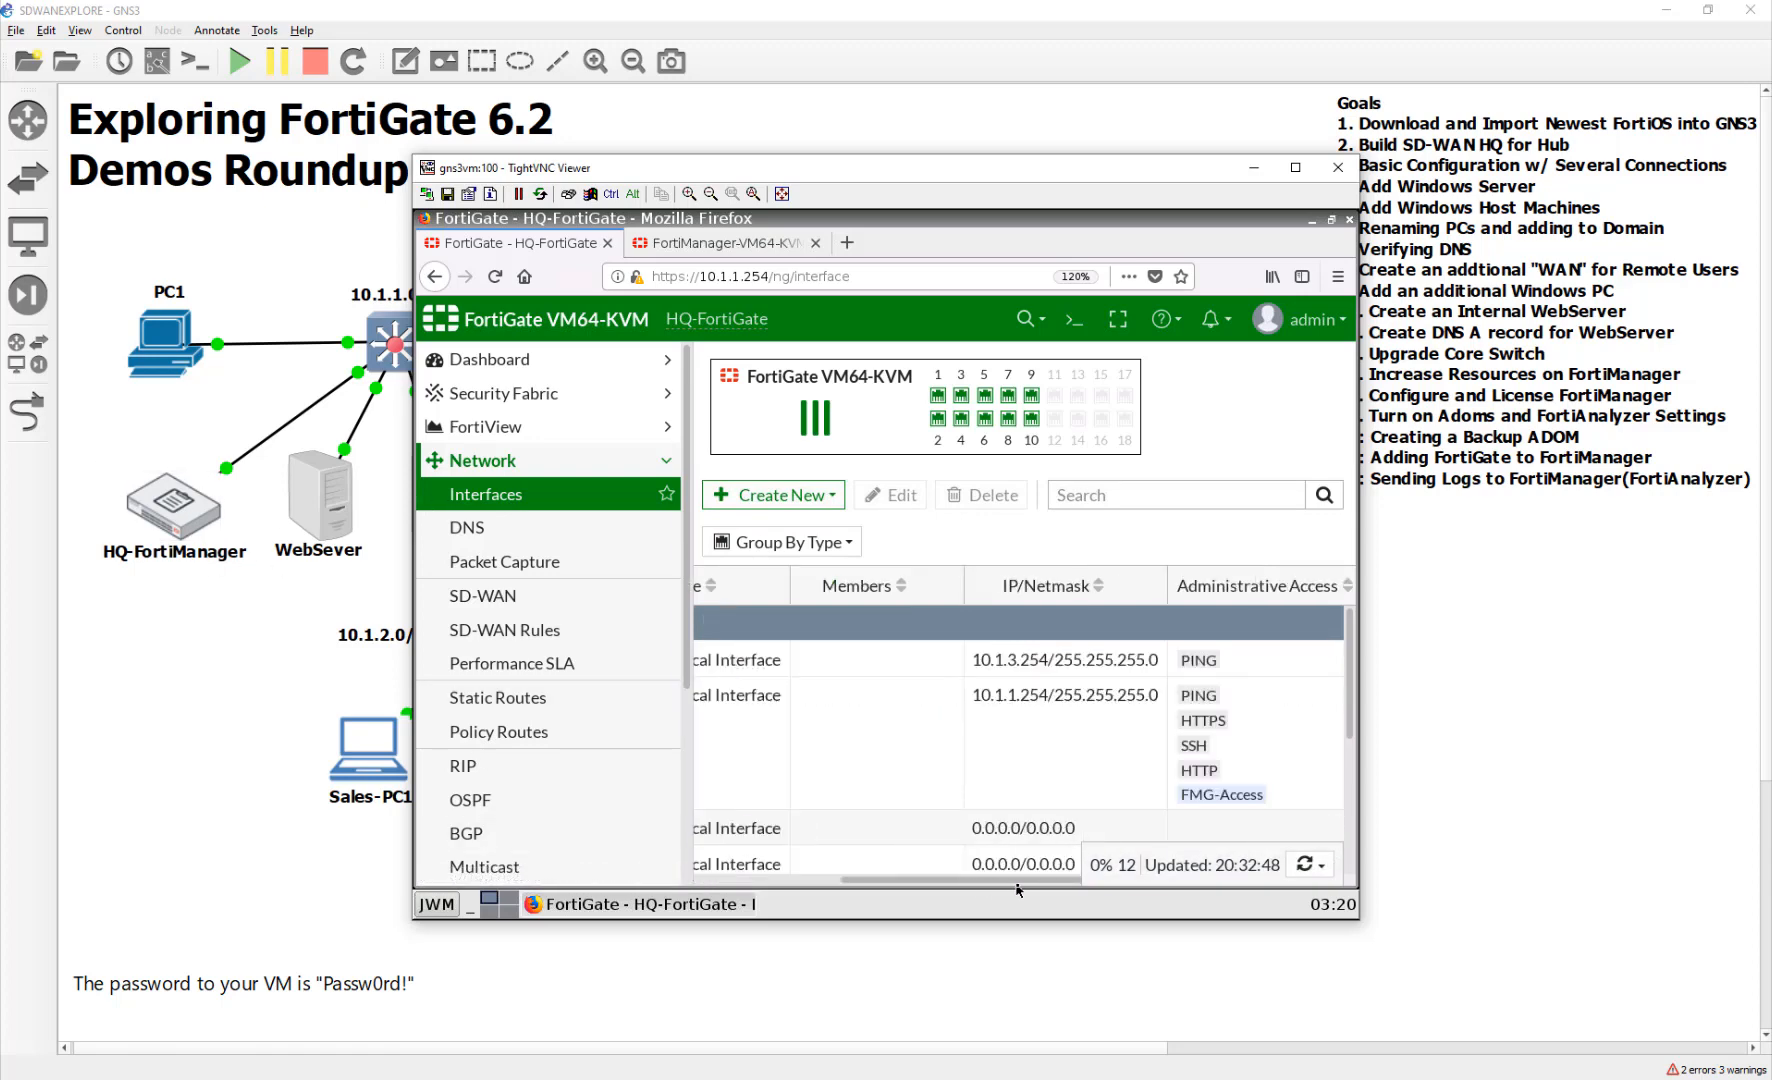
{"action": "left_click_drag", "start_coordinate": [1018, 886], "coordinate": [1067, 887]}
{"action": "left_click", "coordinate": [986, 805]}
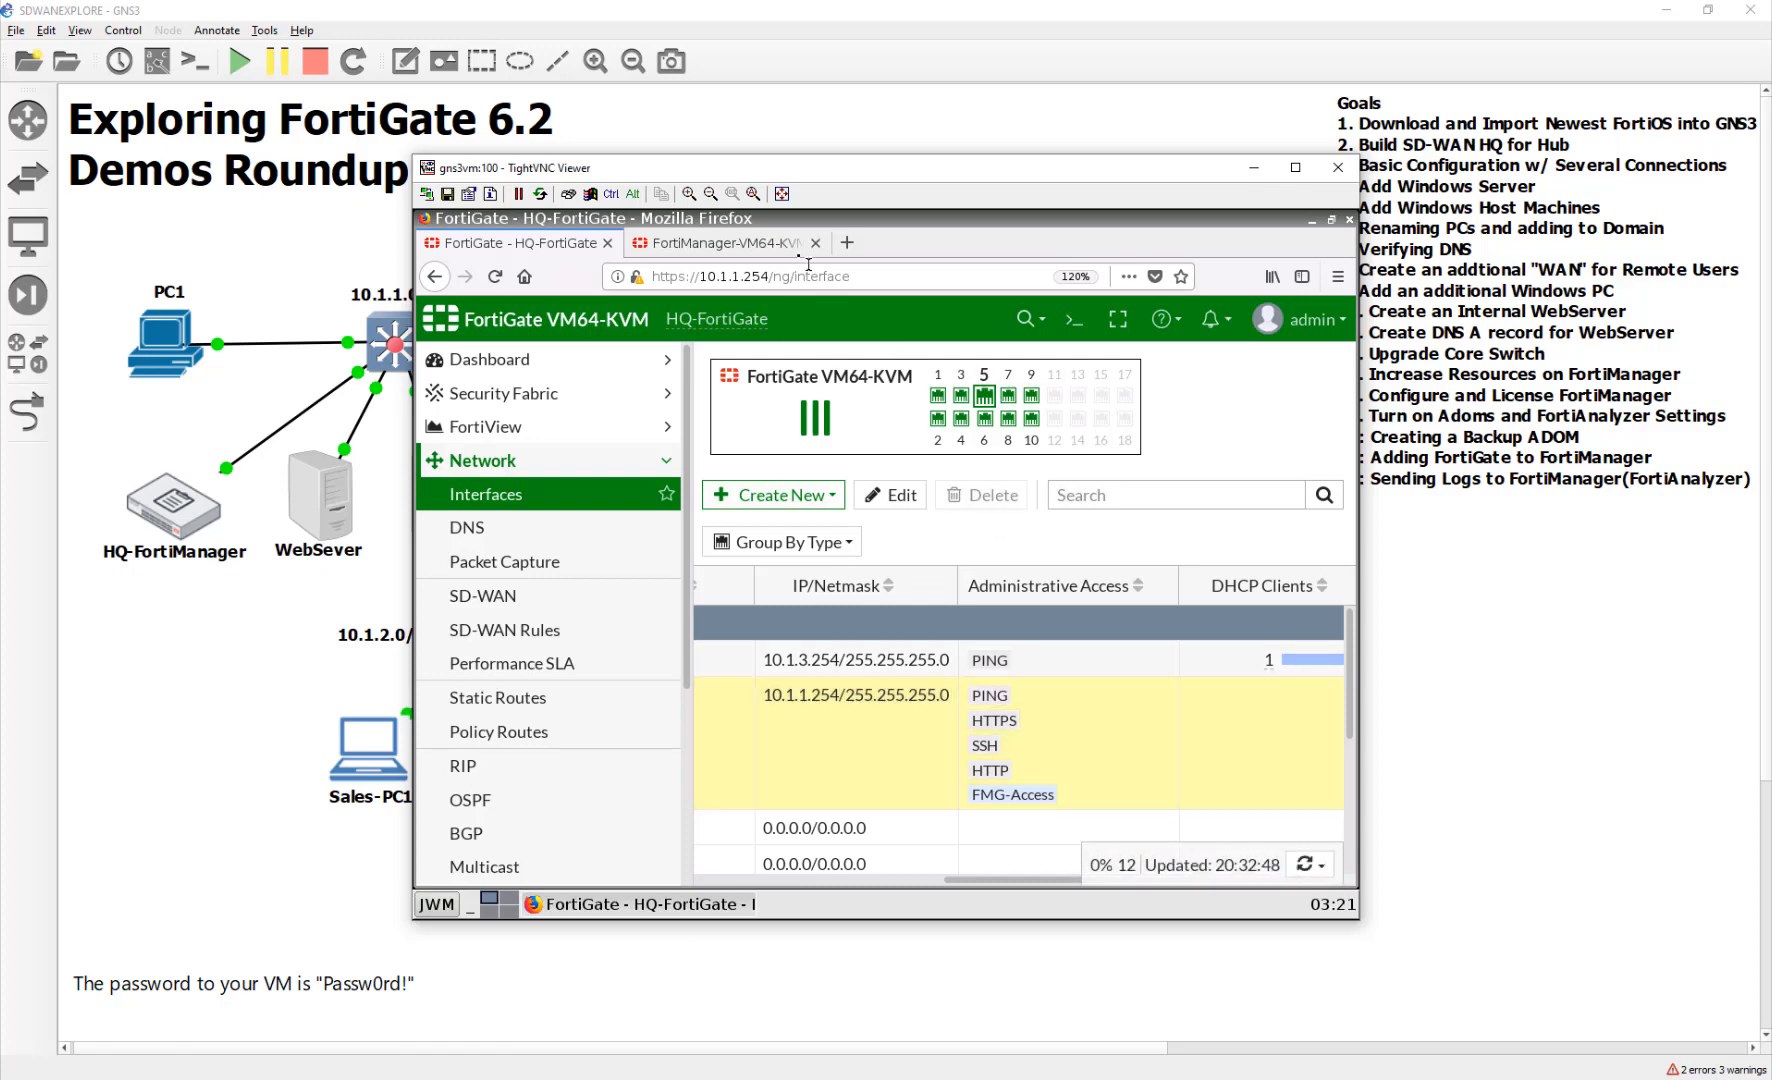
{"action": "left_click", "coordinate": [715, 243]}
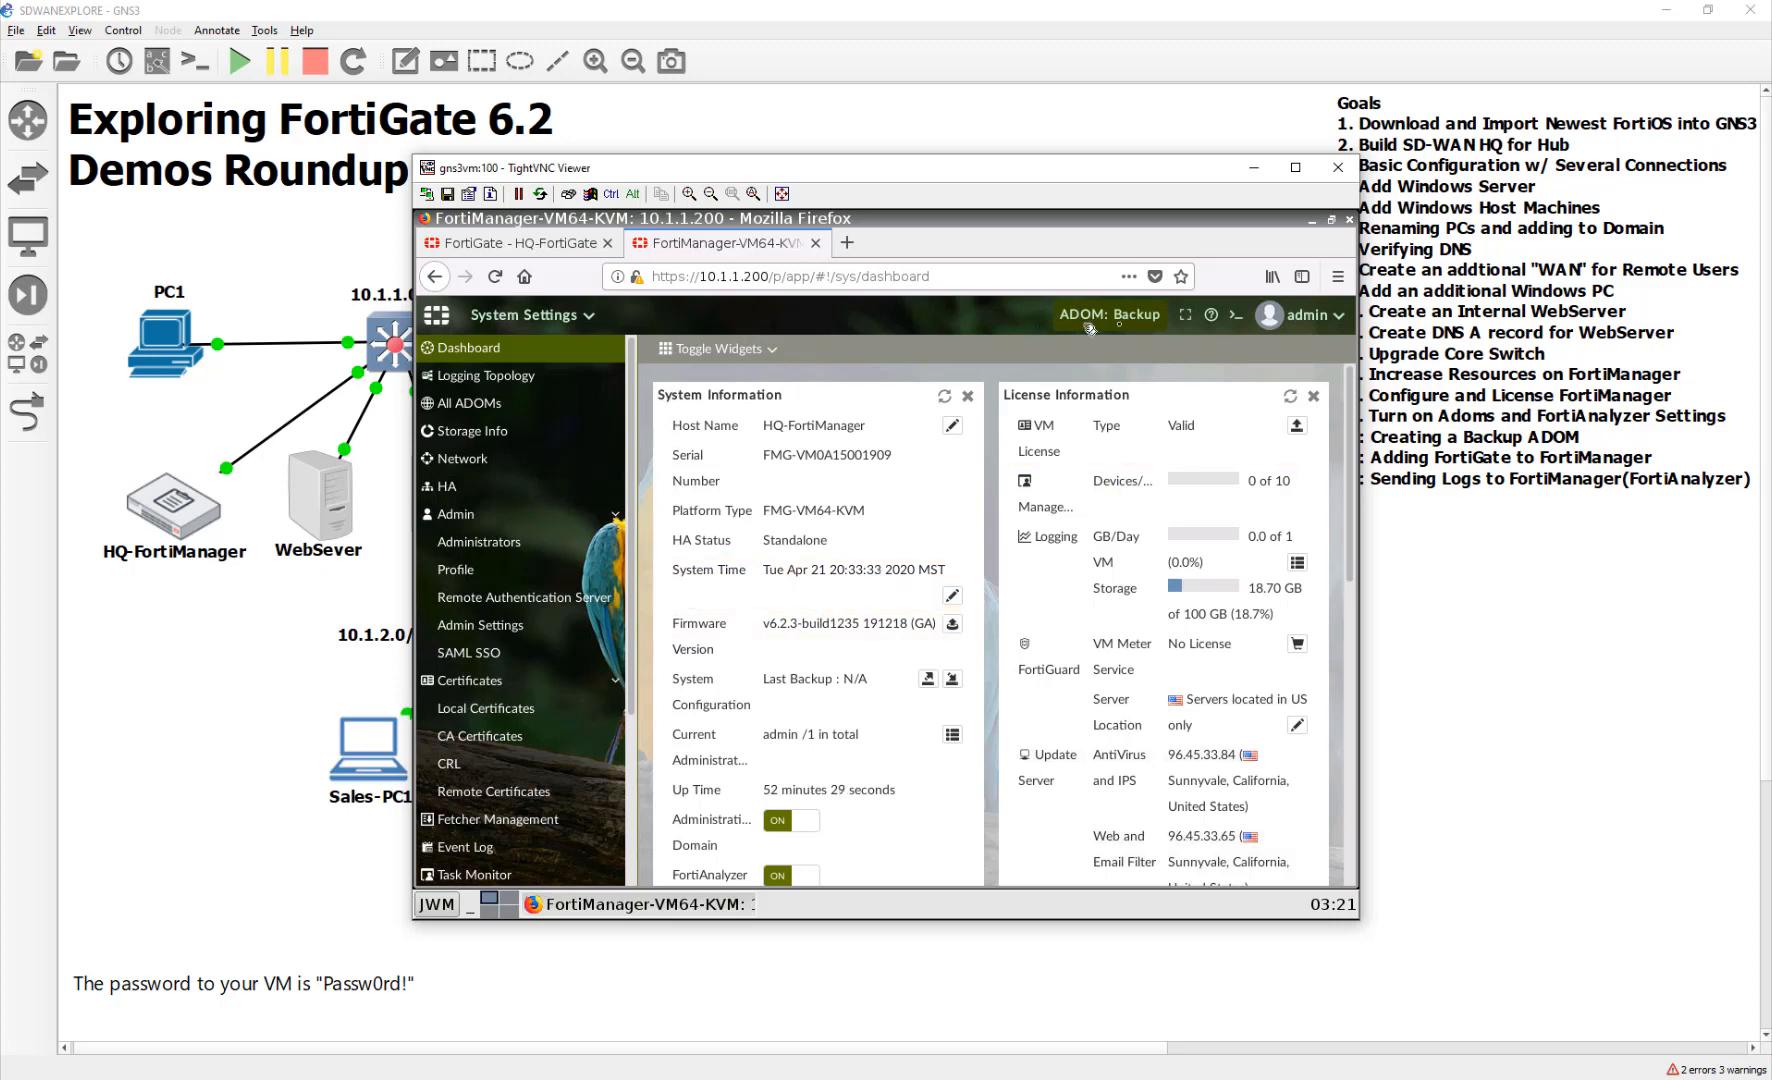
In Device Manager, add and discover the FortiGate at 10.1.1.254 using admin credentials
{"action": "left_click", "coordinate": [578, 318]}
{"action": "left_click", "coordinate": [520, 400]}
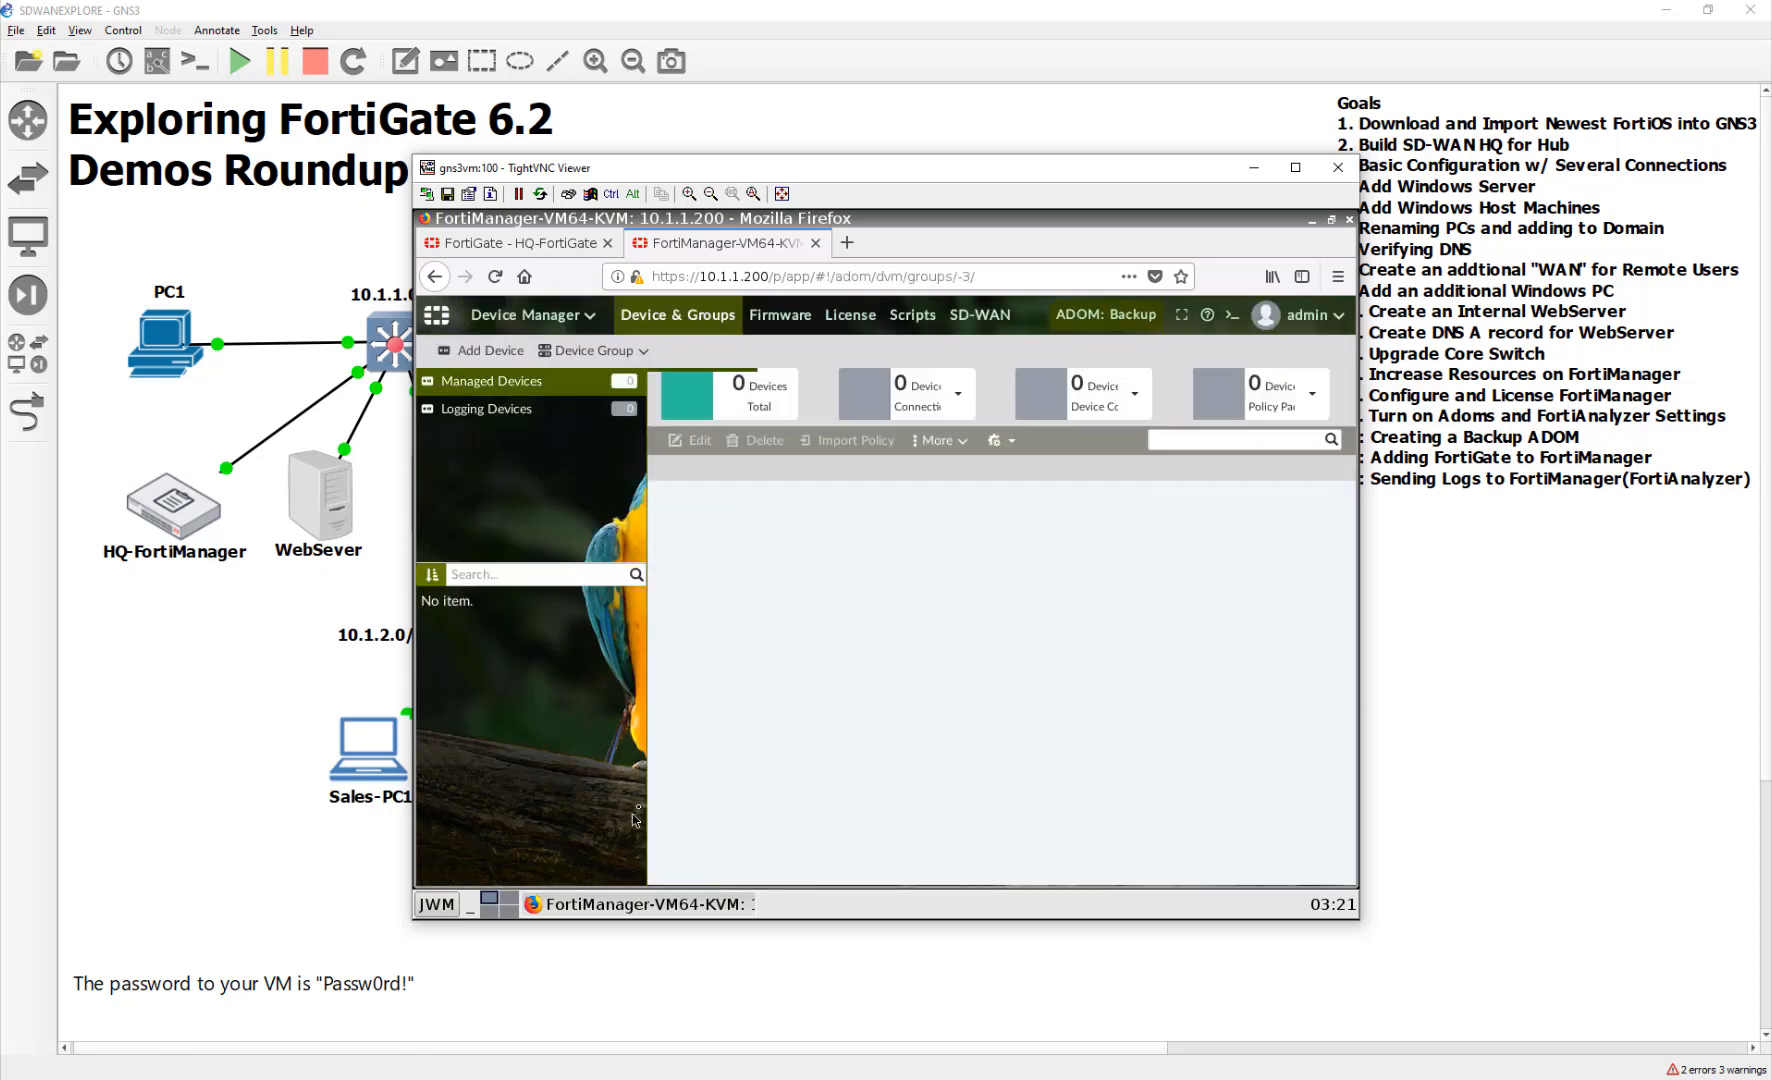
{"action": "left_click", "coordinate": [462, 358]}
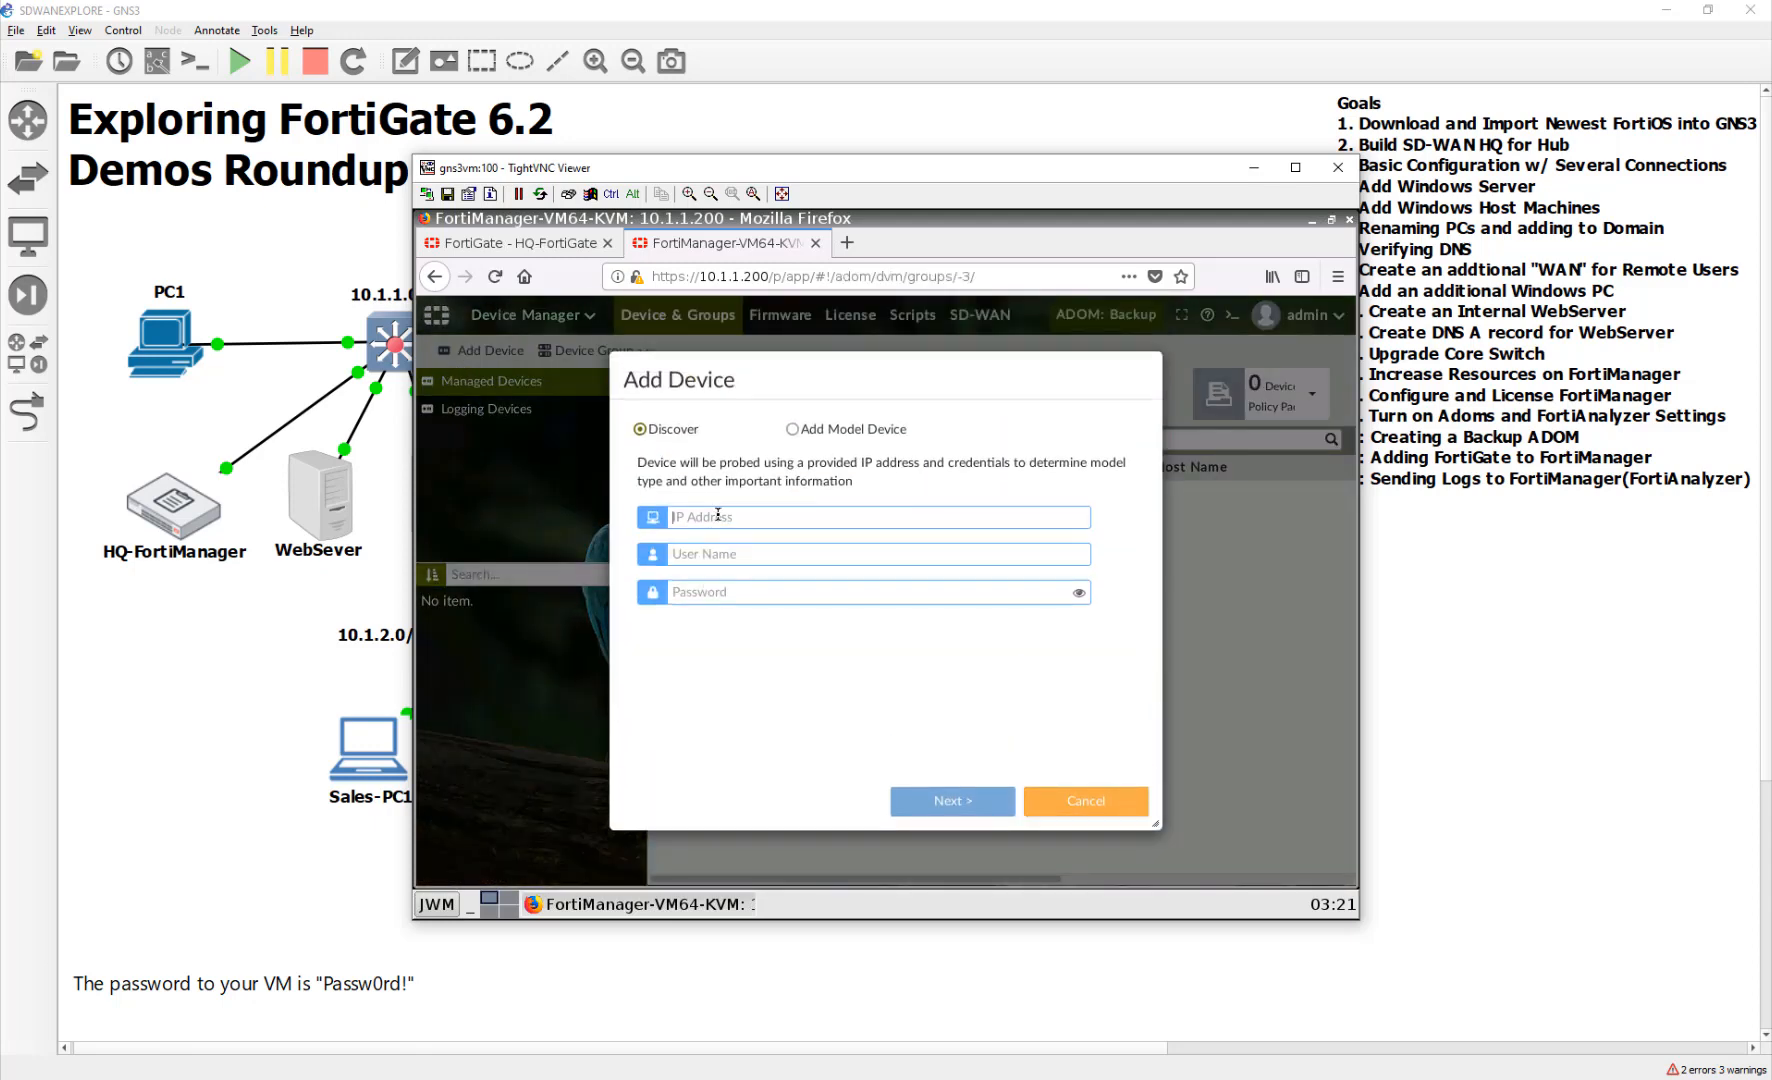
{"action": "left_click", "coordinate": [718, 514]}
{"action": "type", "text": "10.1.1"}
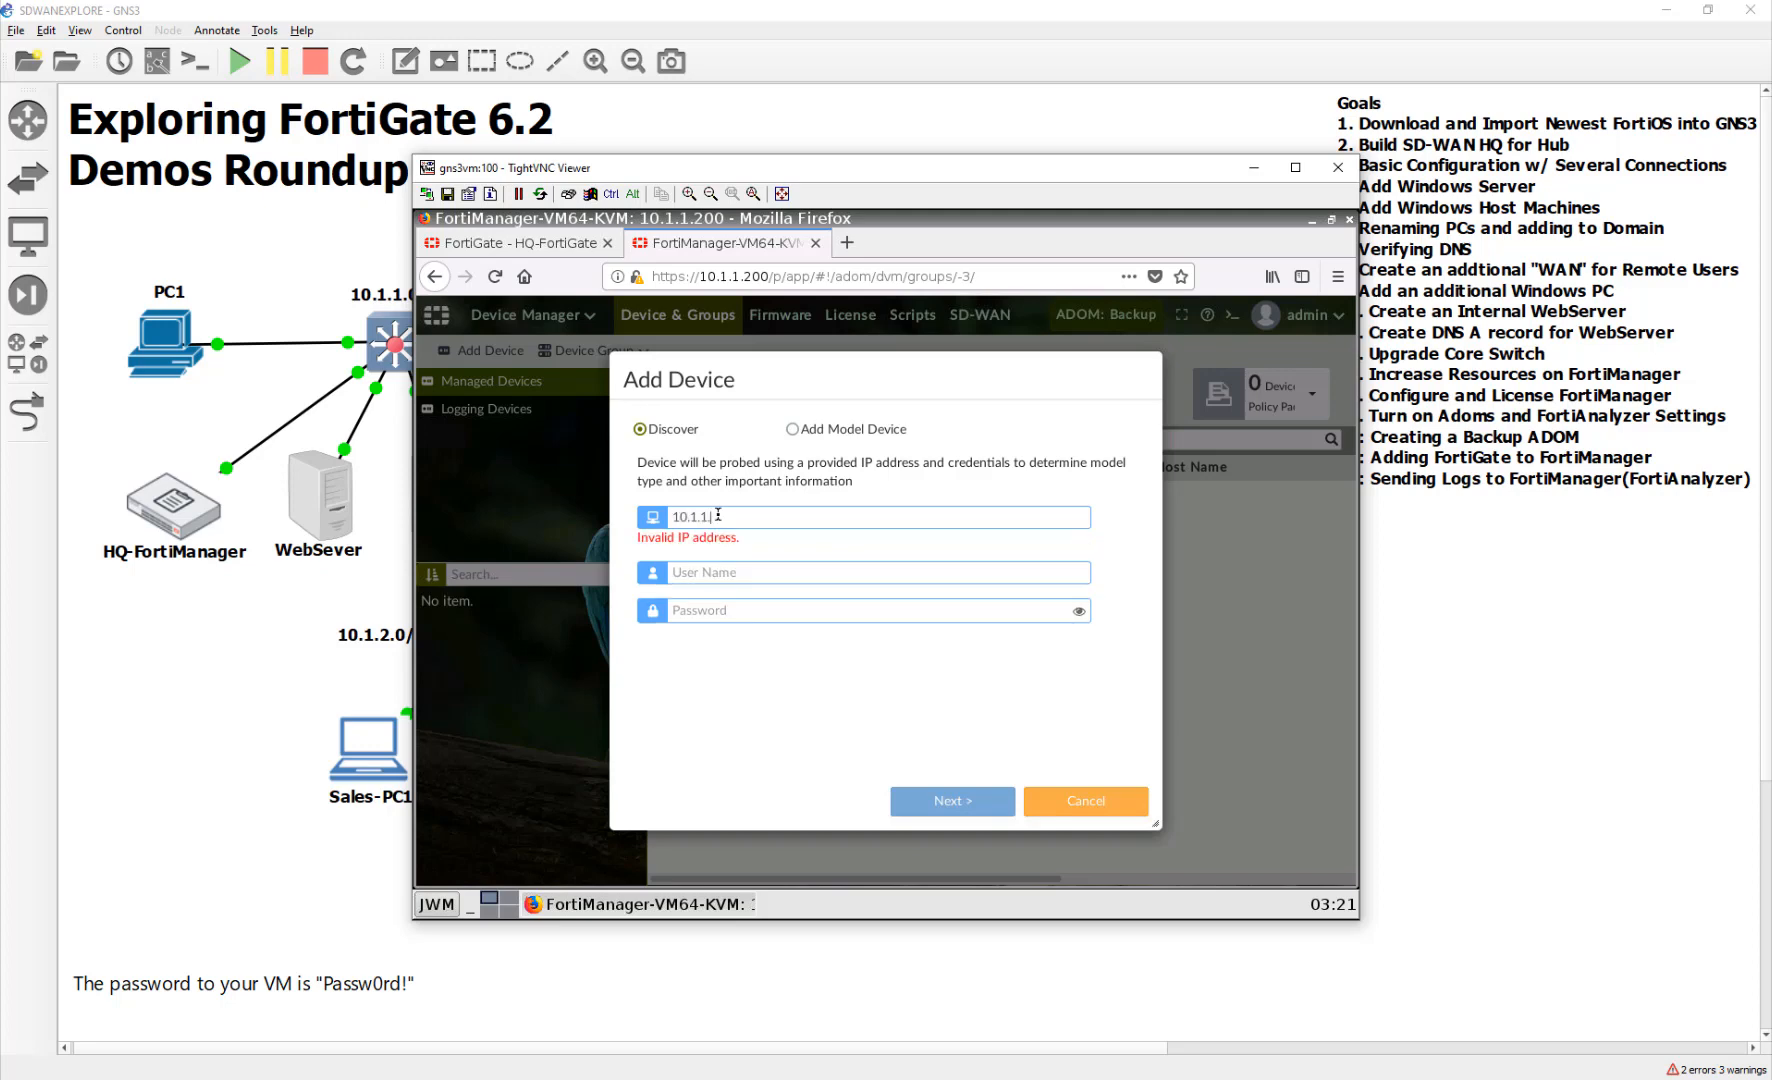
{"action": "type", "text": ".254"}
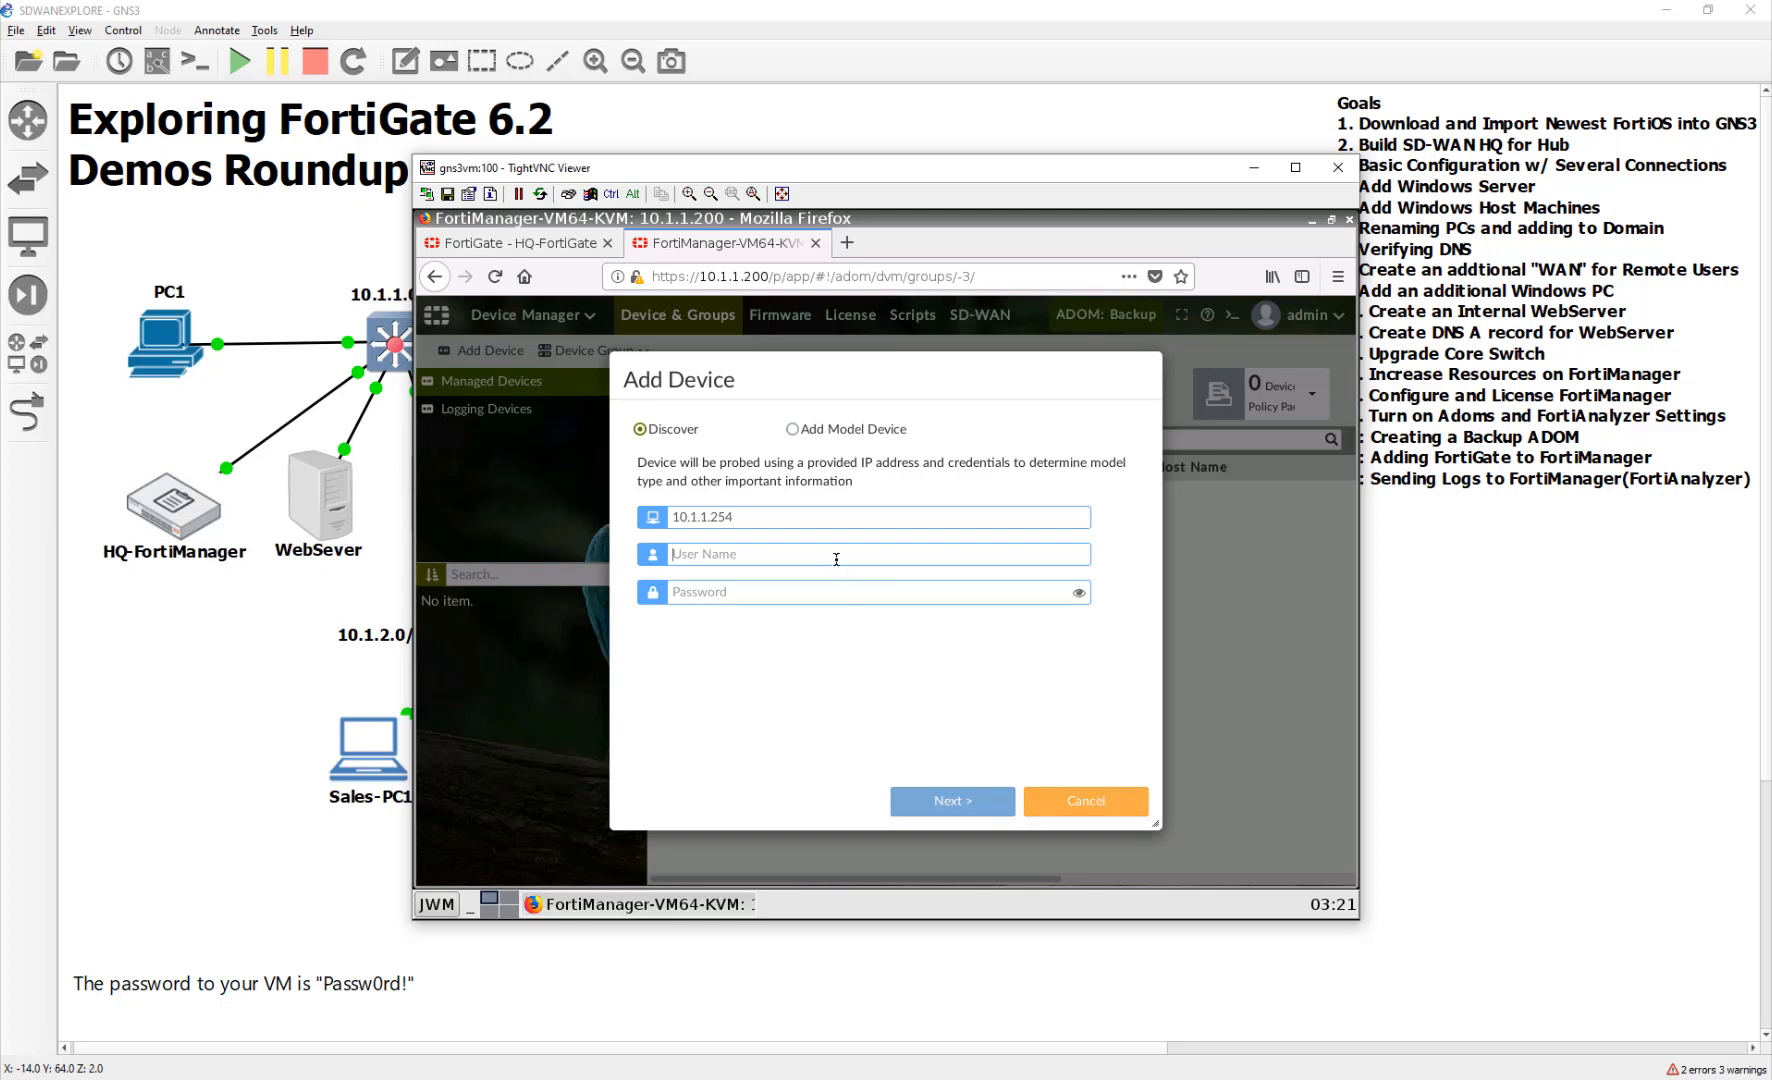
{"action": "type", "text": "admin"}
{"action": "key", "text": "Tab"}
{"action": "type", "text": "Pas"}
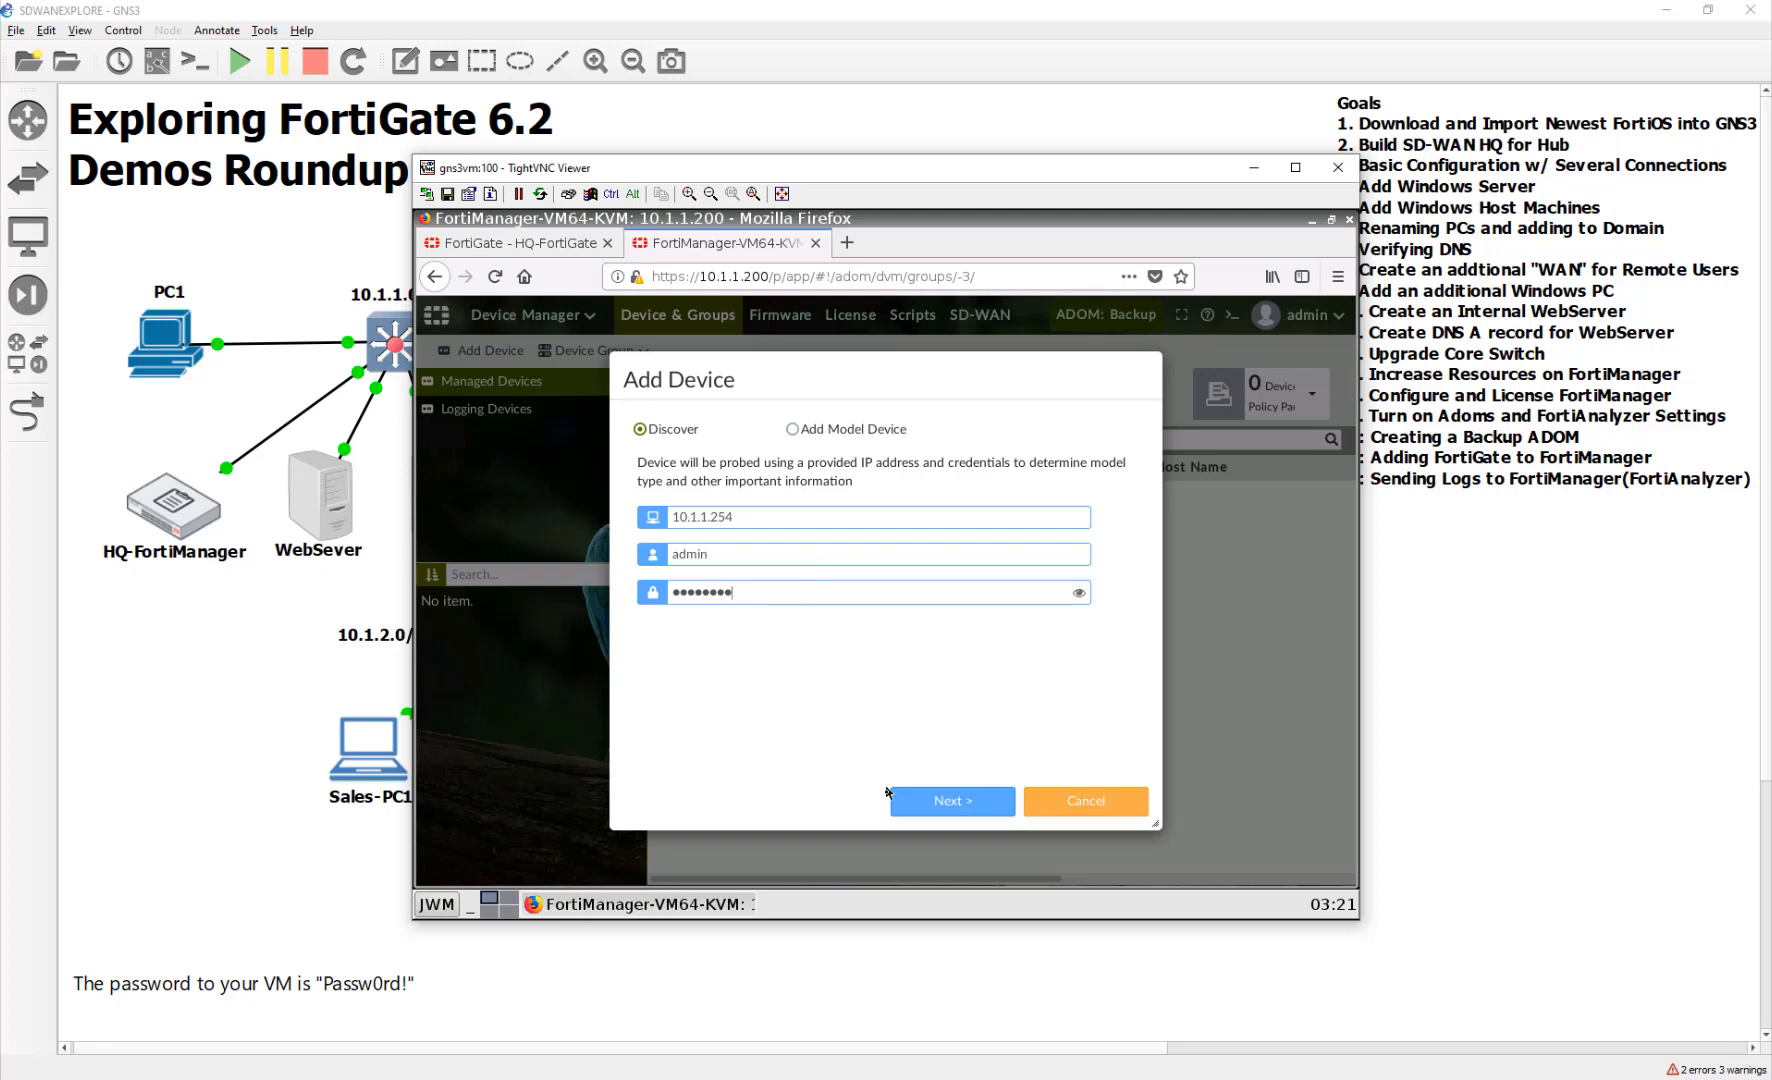
{"action": "left_click", "coordinate": [940, 801]}
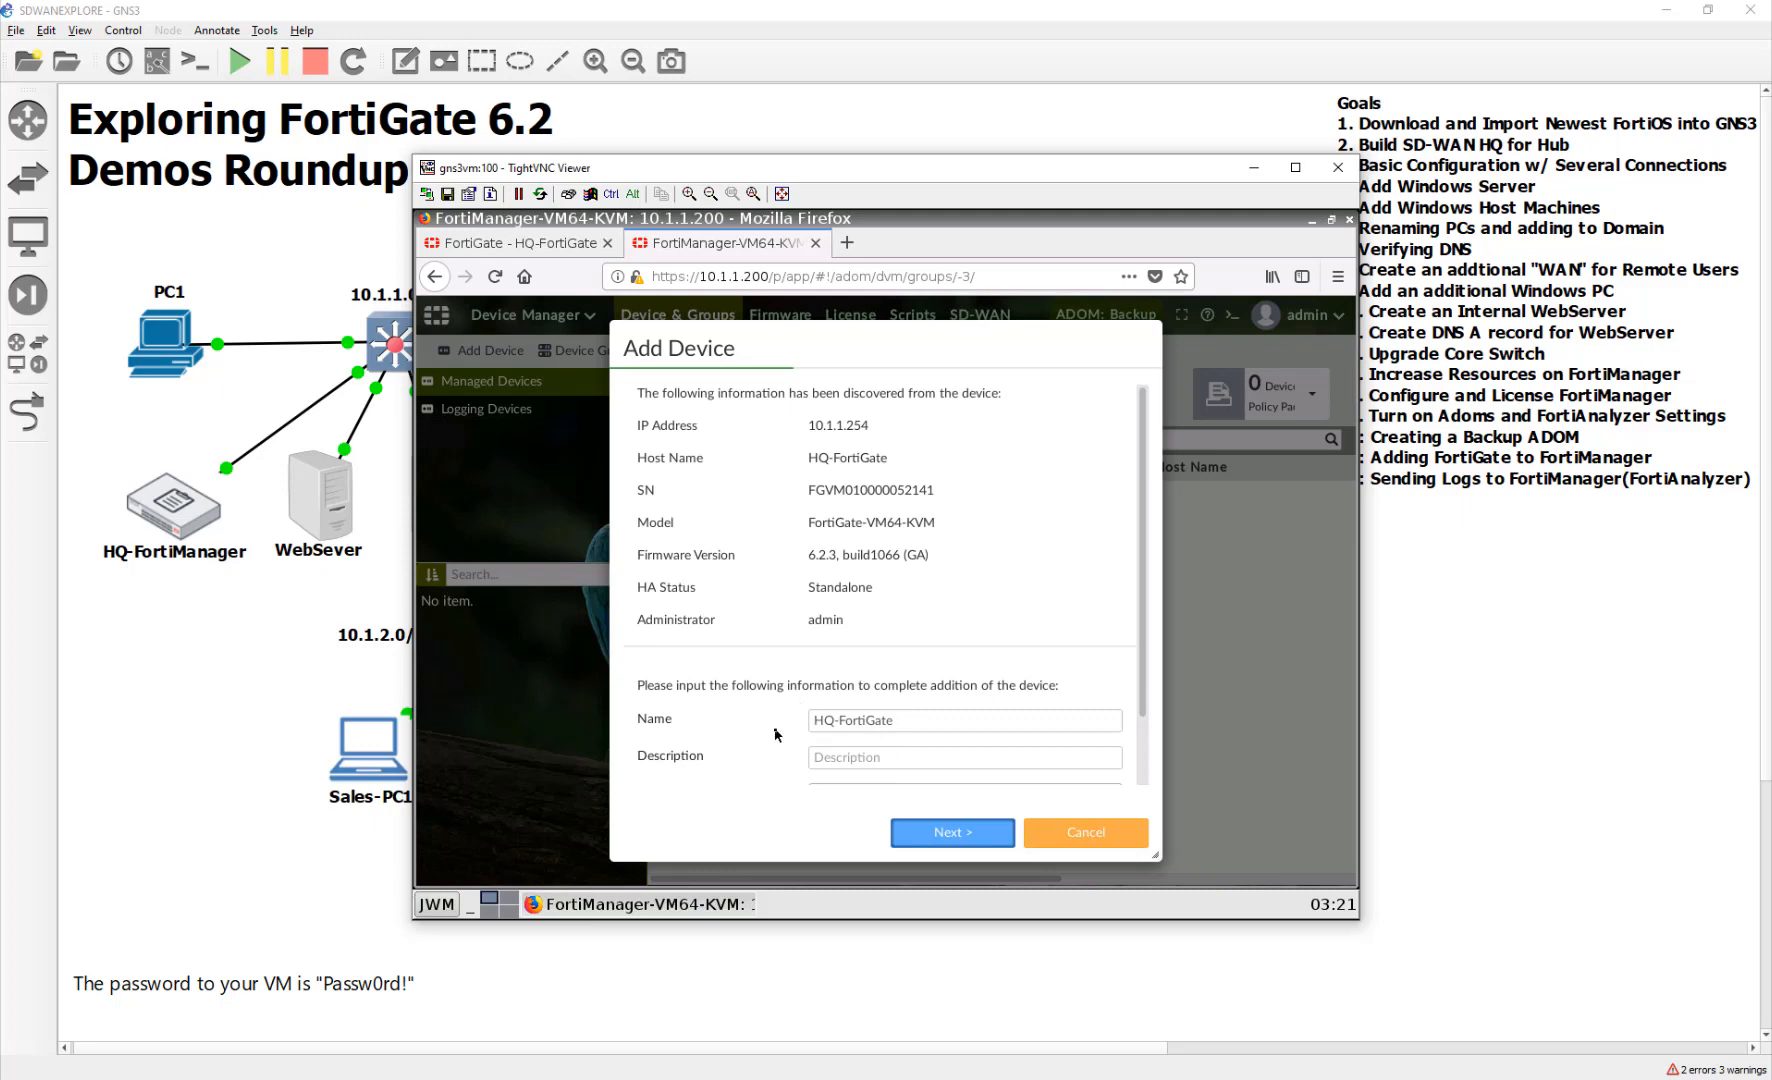
{"action": "scroll", "coordinate": [985, 731], "scroll_direction": "down", "scroll_amount": 2}
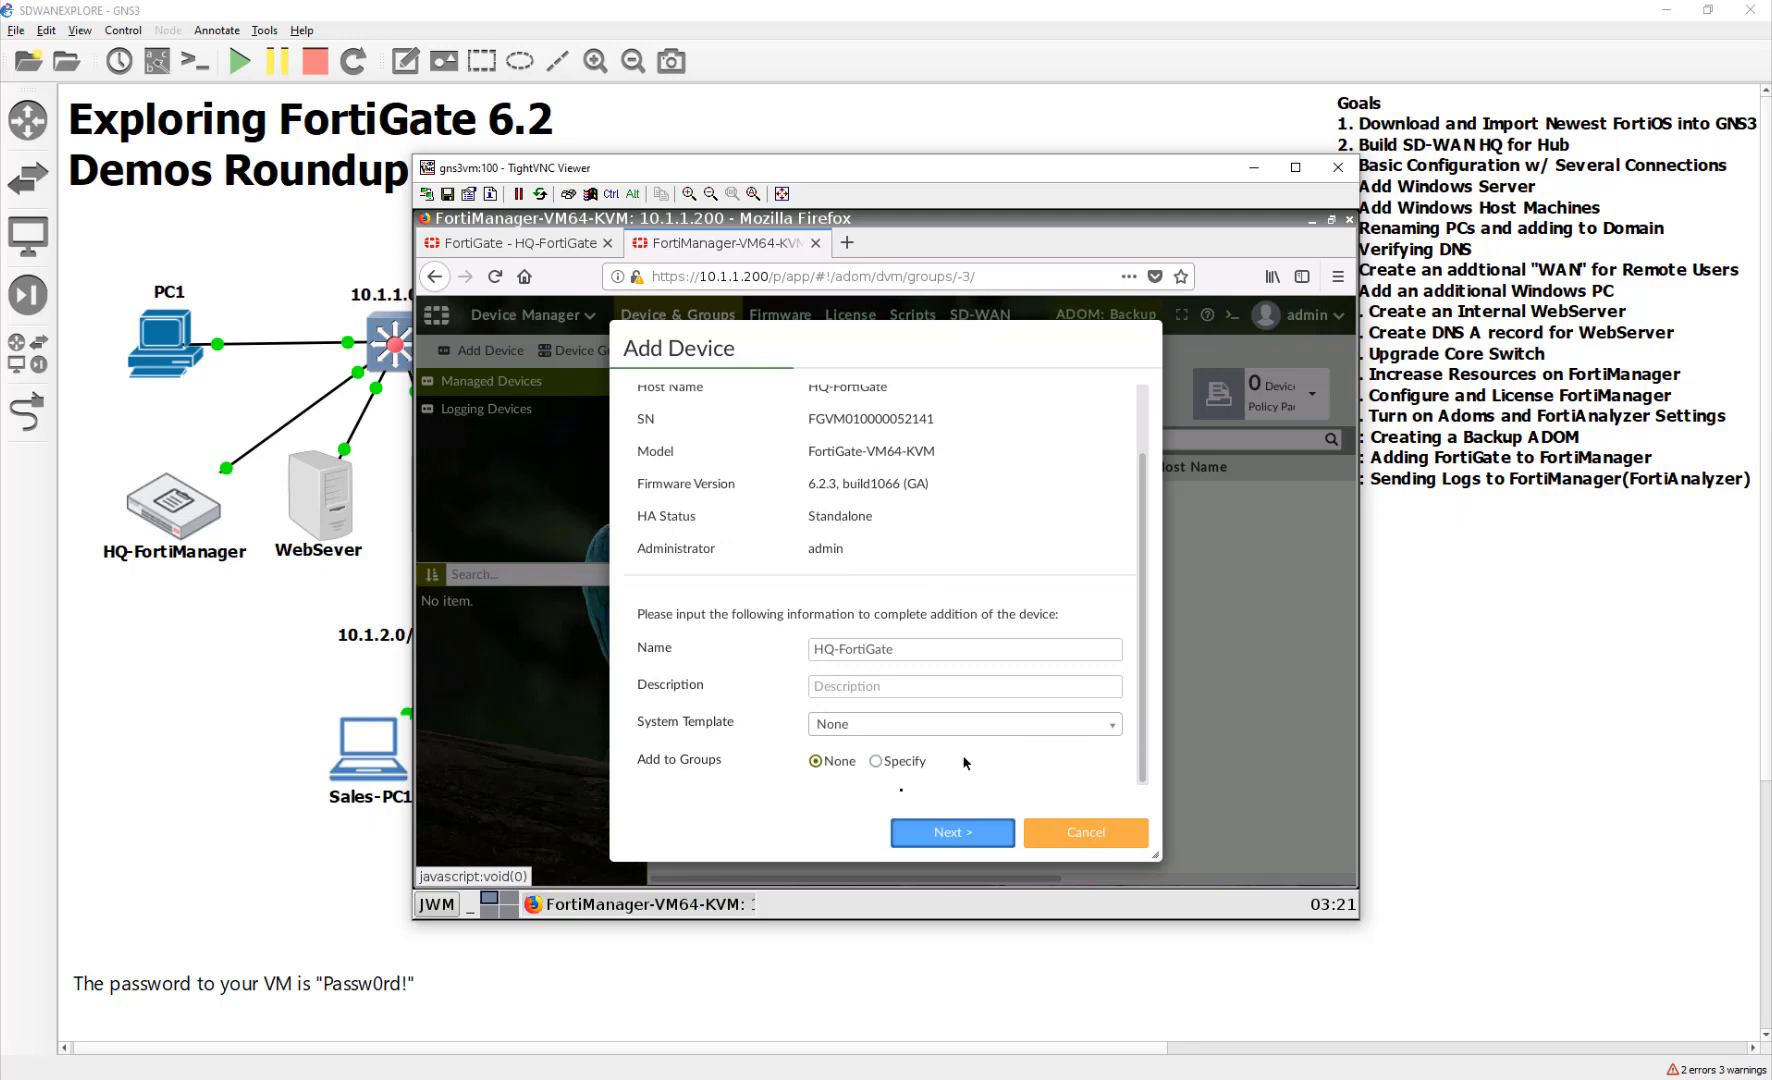
{"action": "left_click", "coordinate": [962, 830]}
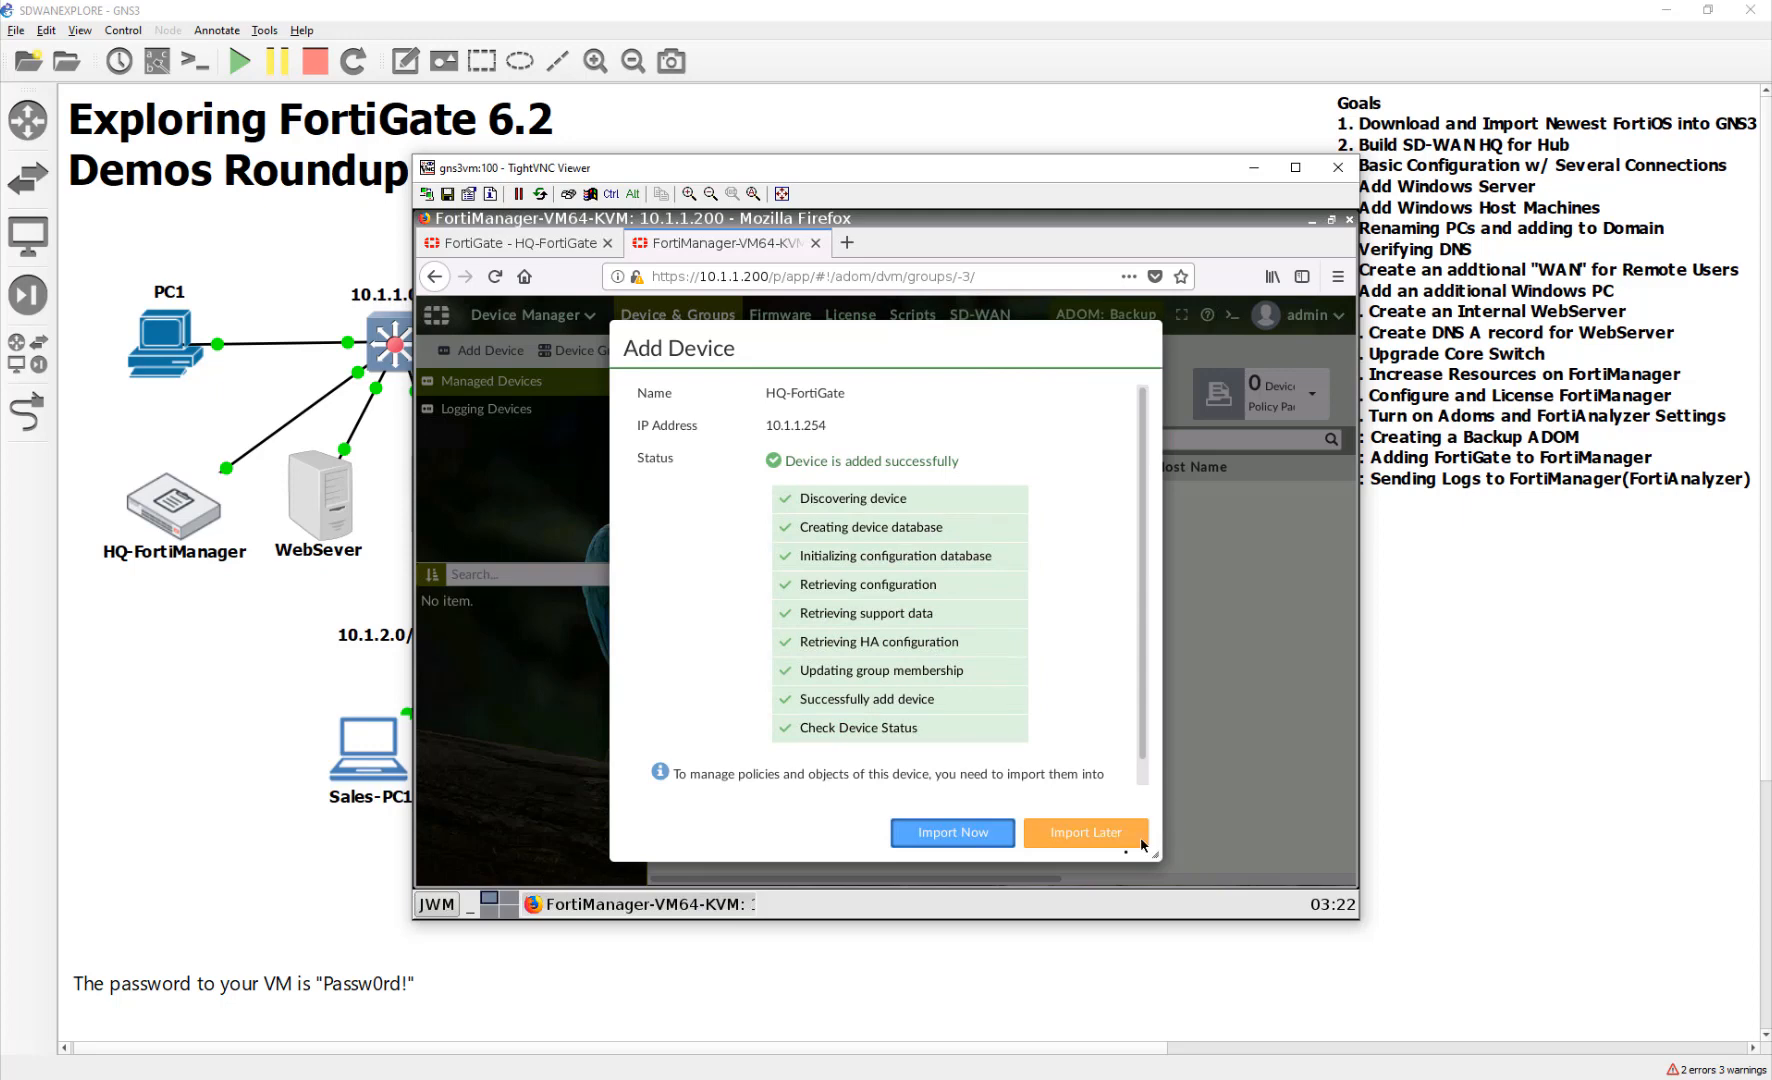
Finish with Import Later, review notifications and device lists, then open HQ-FortiGate's dashboard
{"action": "left_click", "coordinate": [1088, 834]}
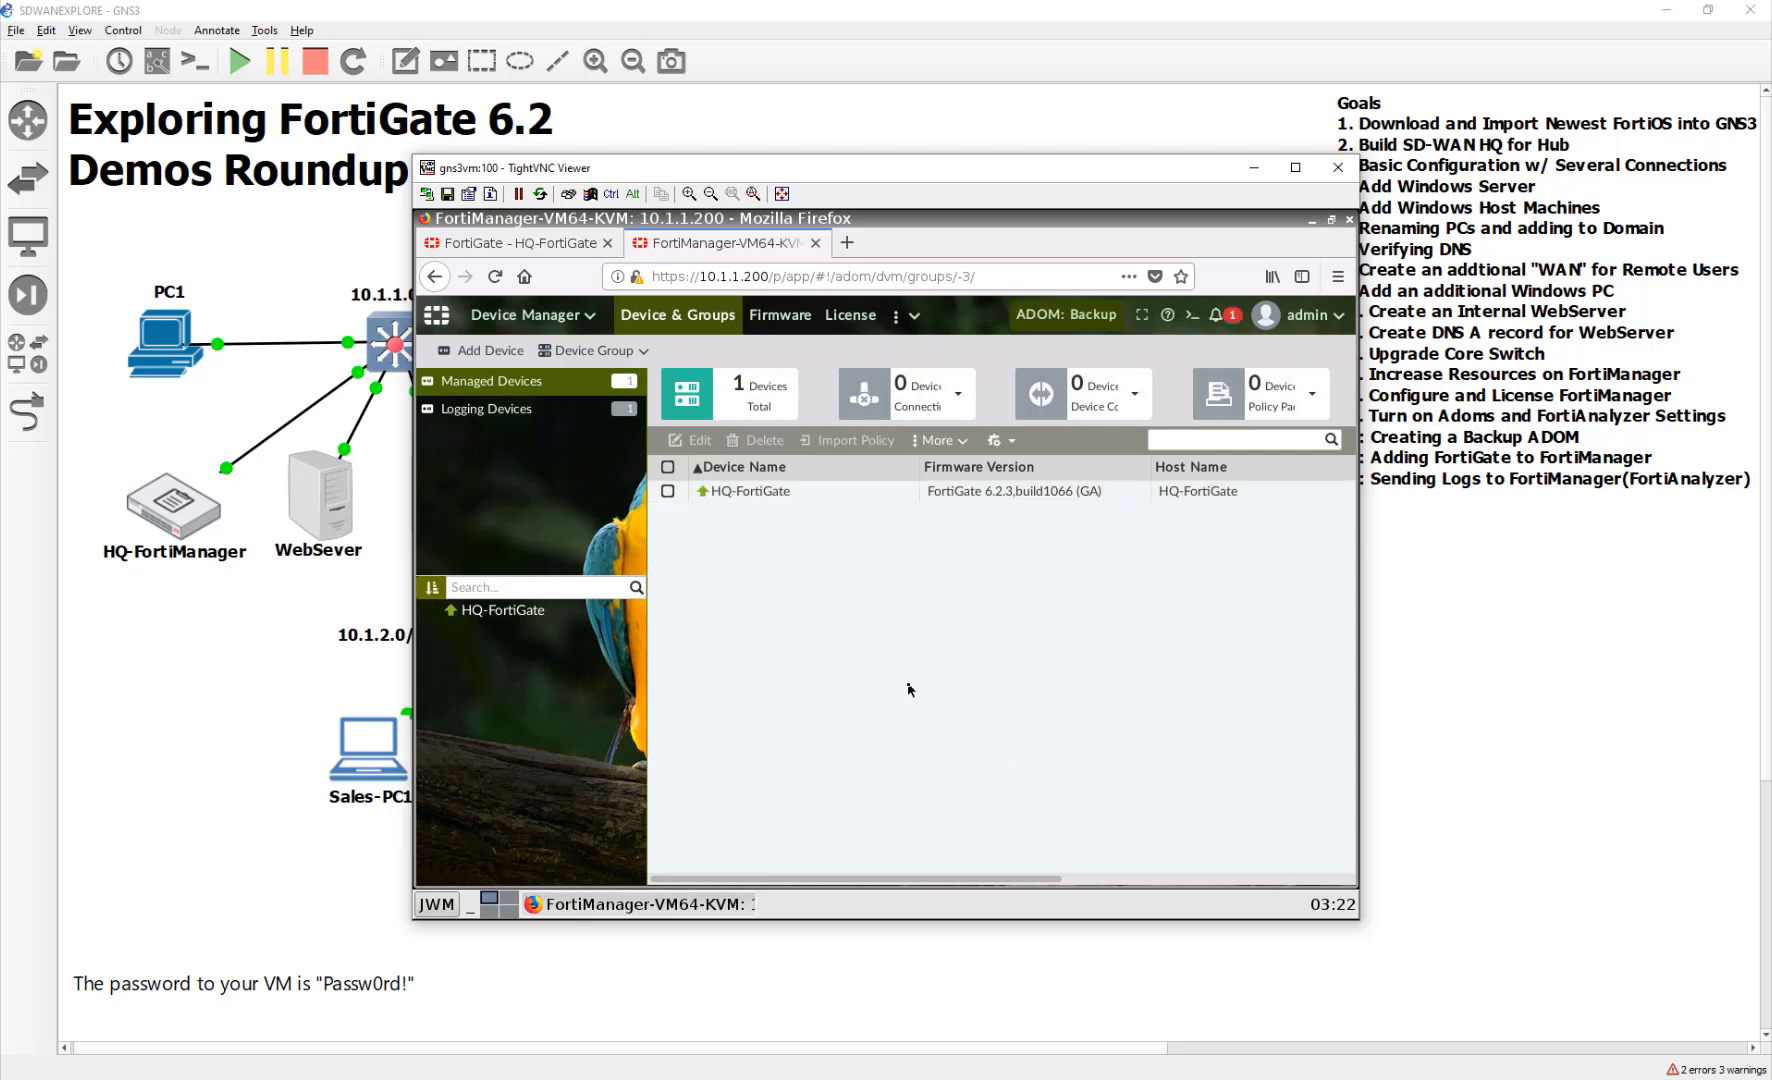
{"action": "left_click", "coordinate": [1235, 316]}
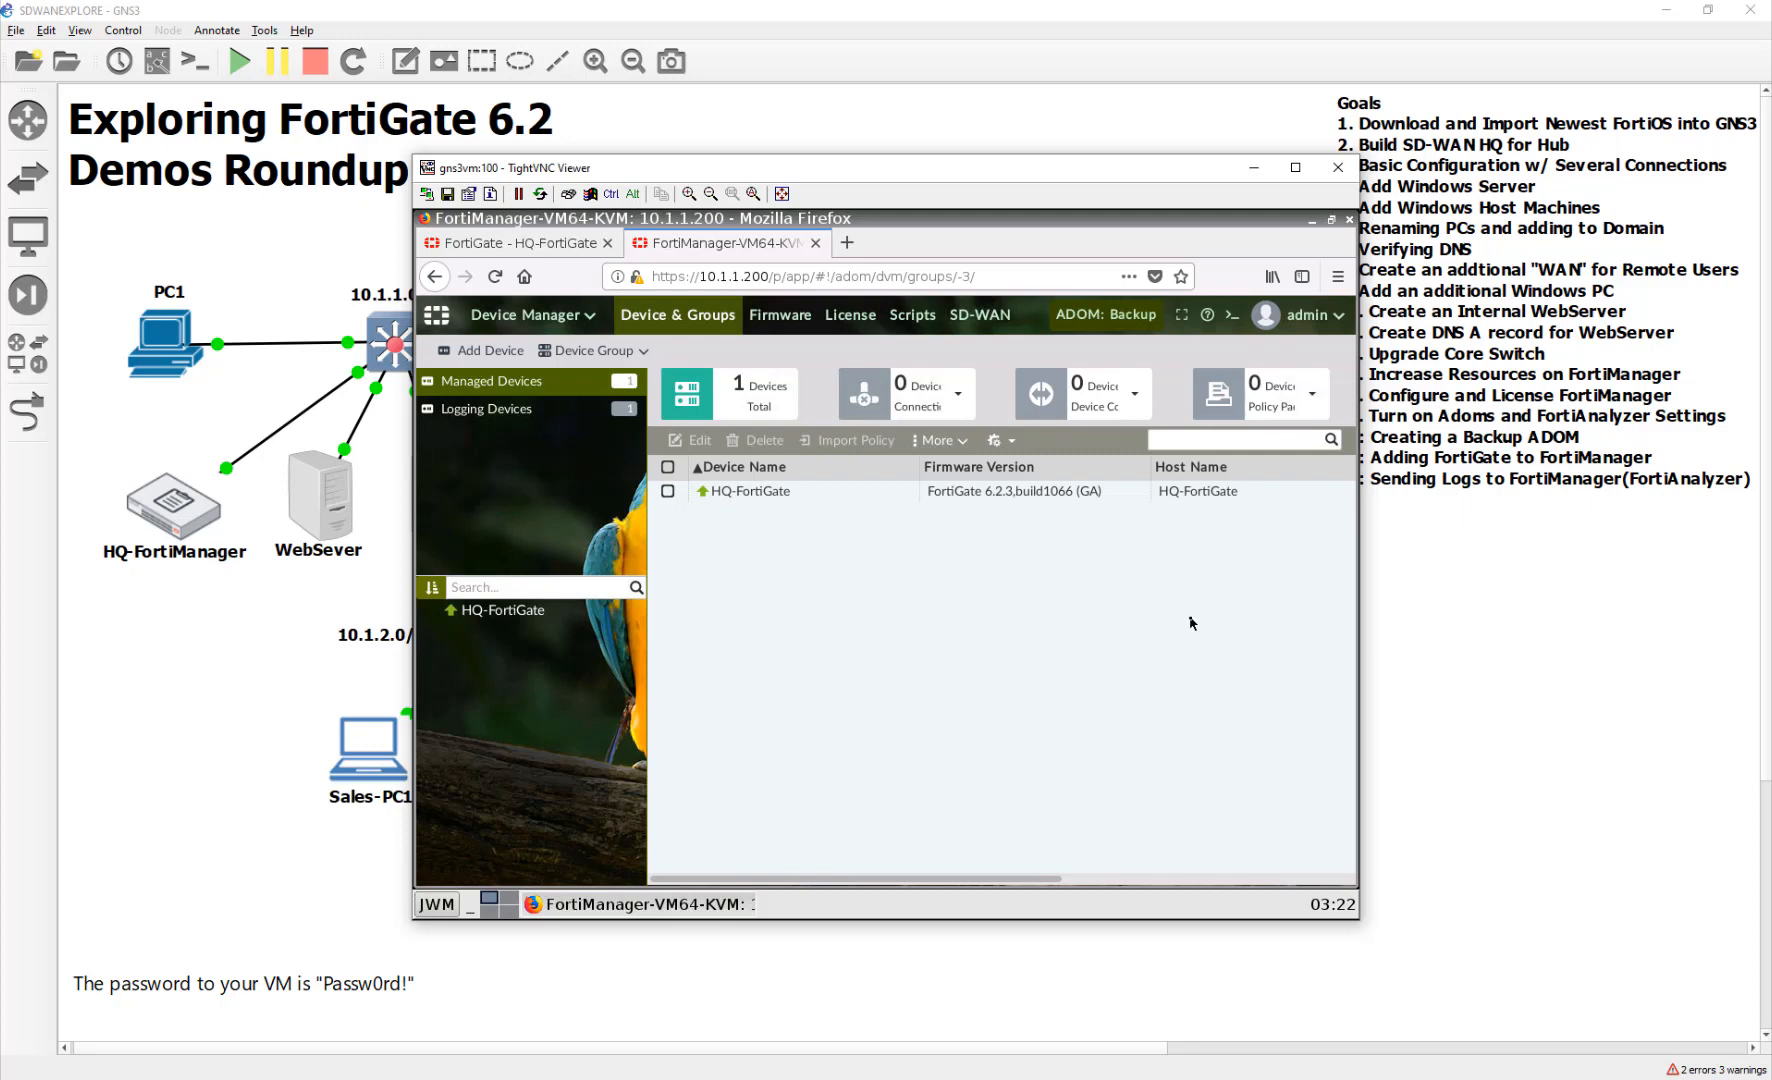
{"action": "left_click", "coordinate": [500, 418]}
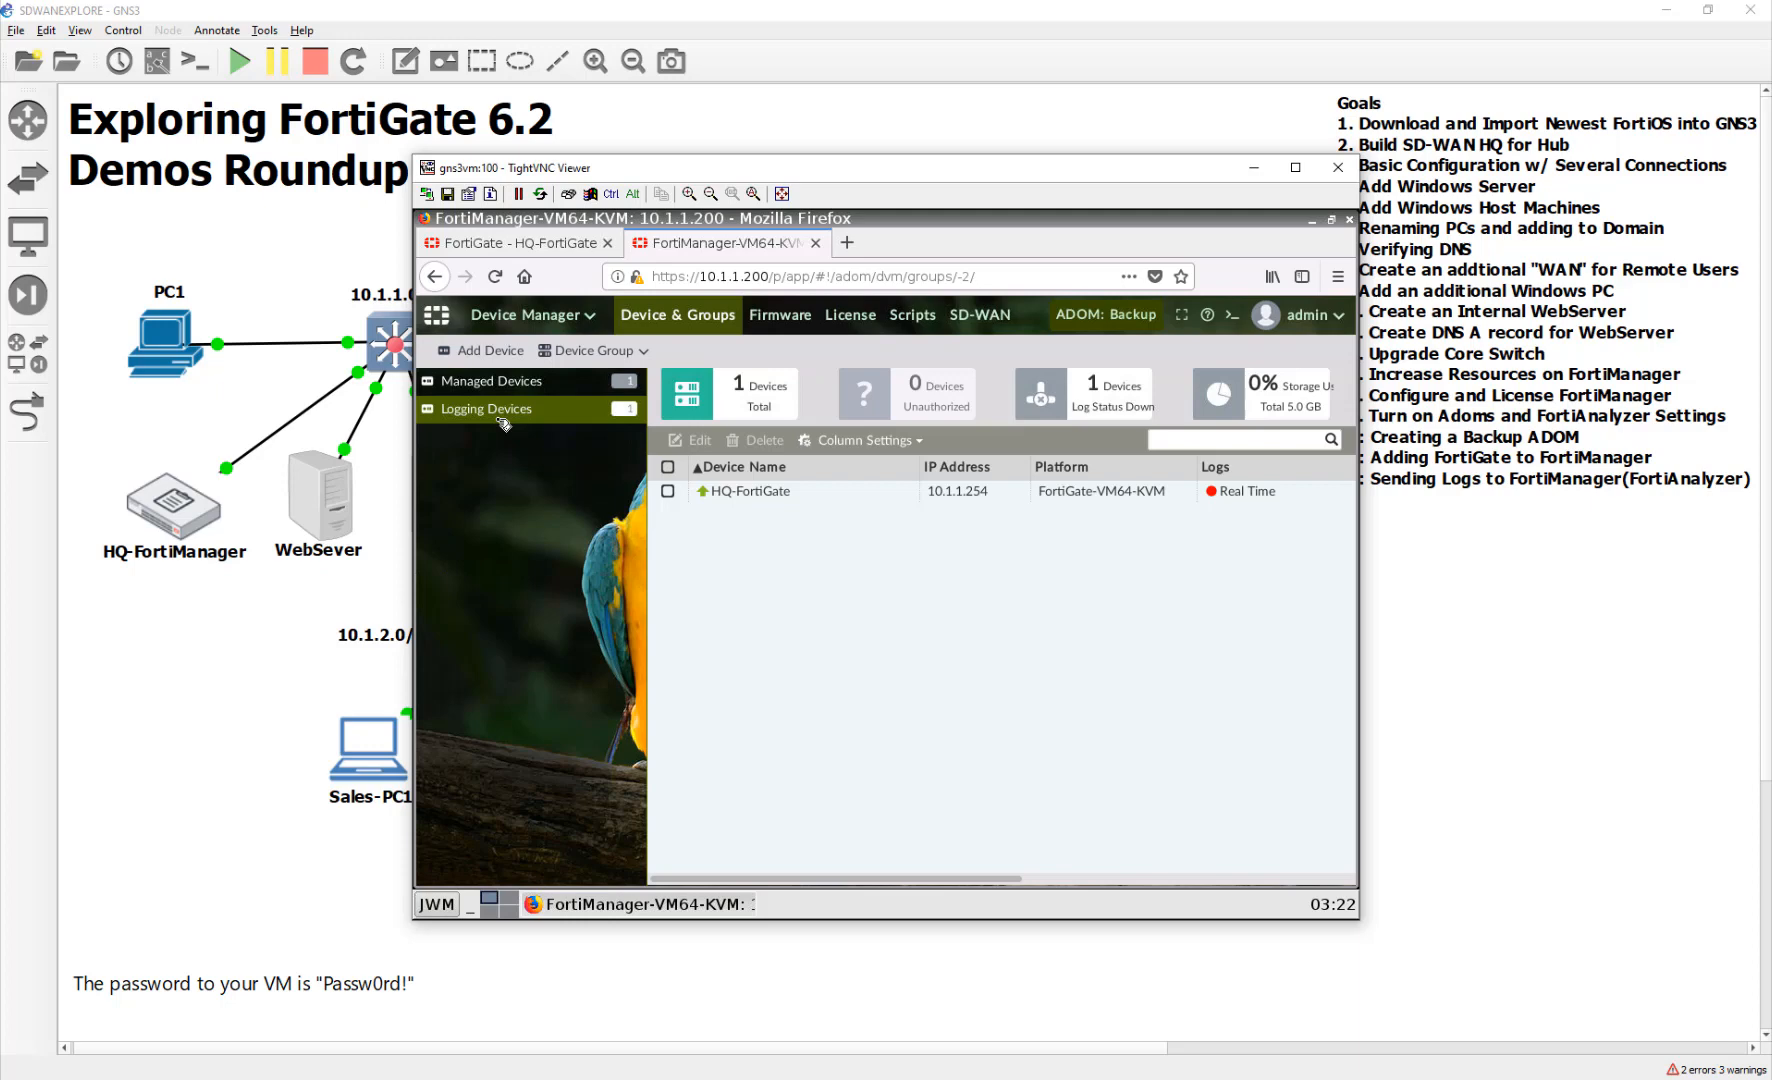
{"action": "left_click", "coordinate": [495, 381]}
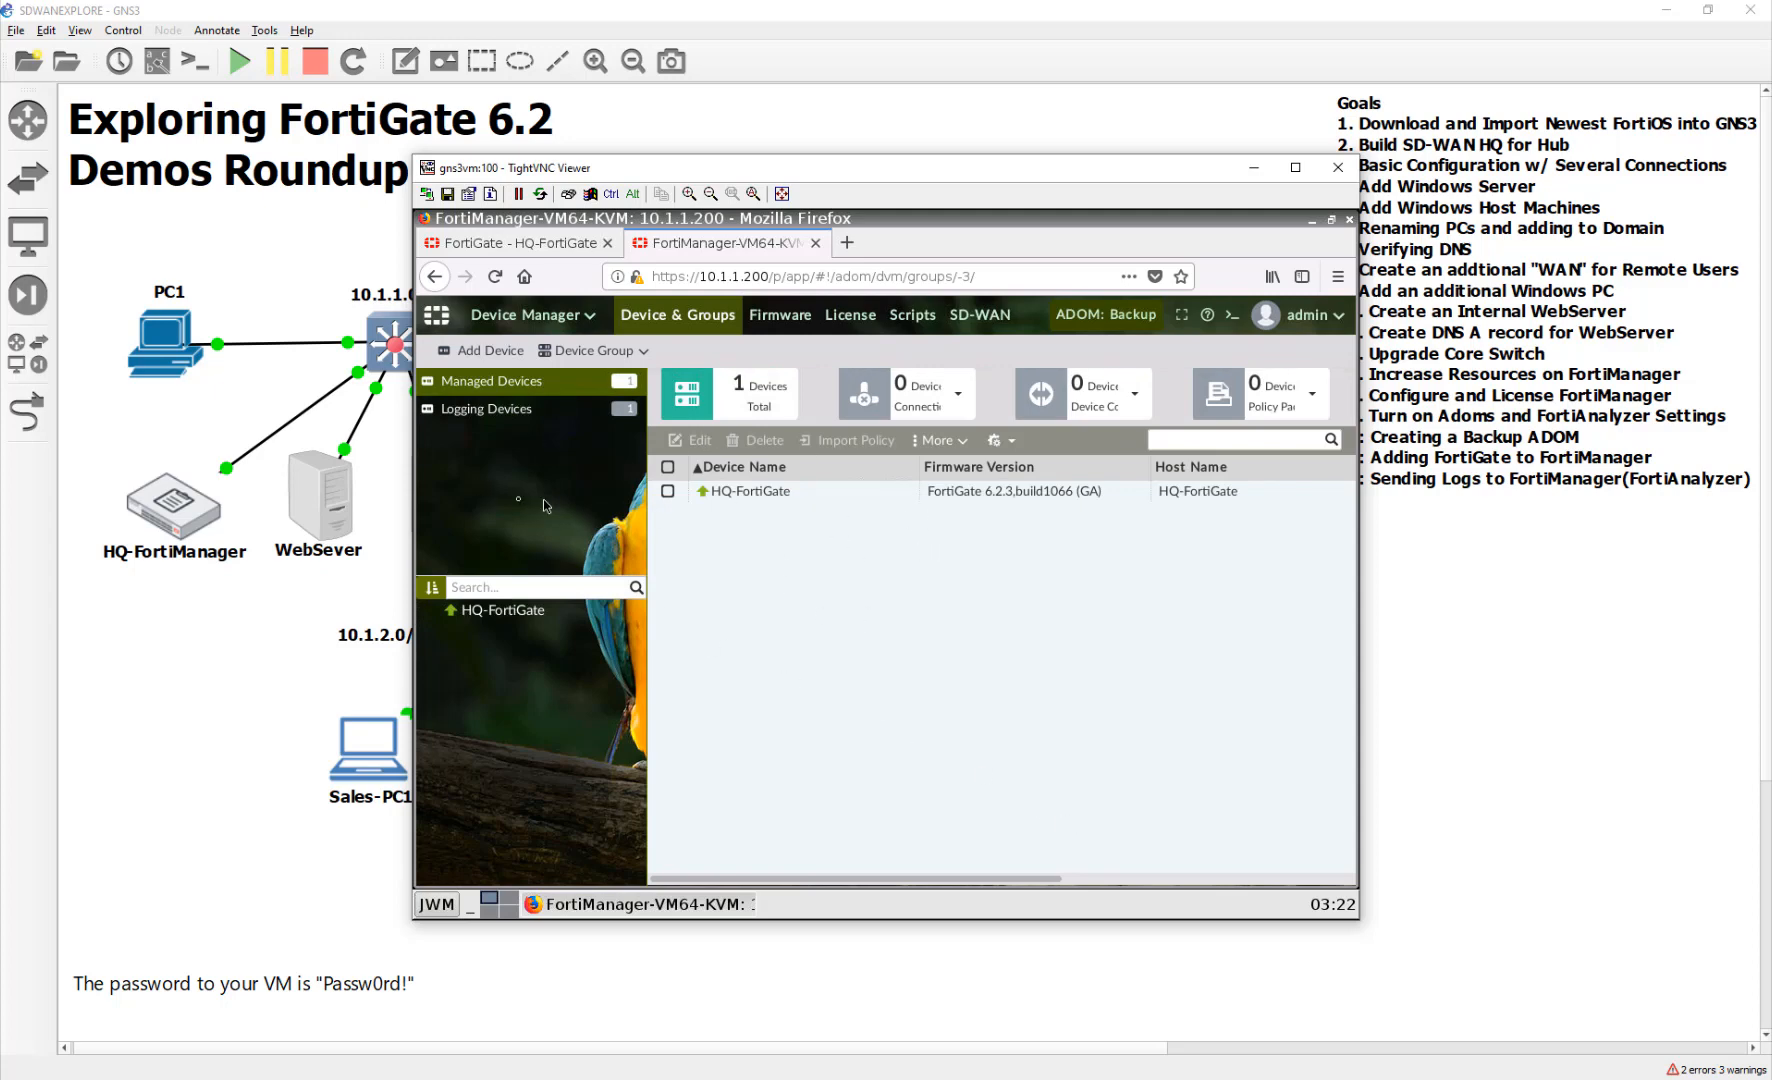
{"action": "double_click", "coordinate": [815, 492]}
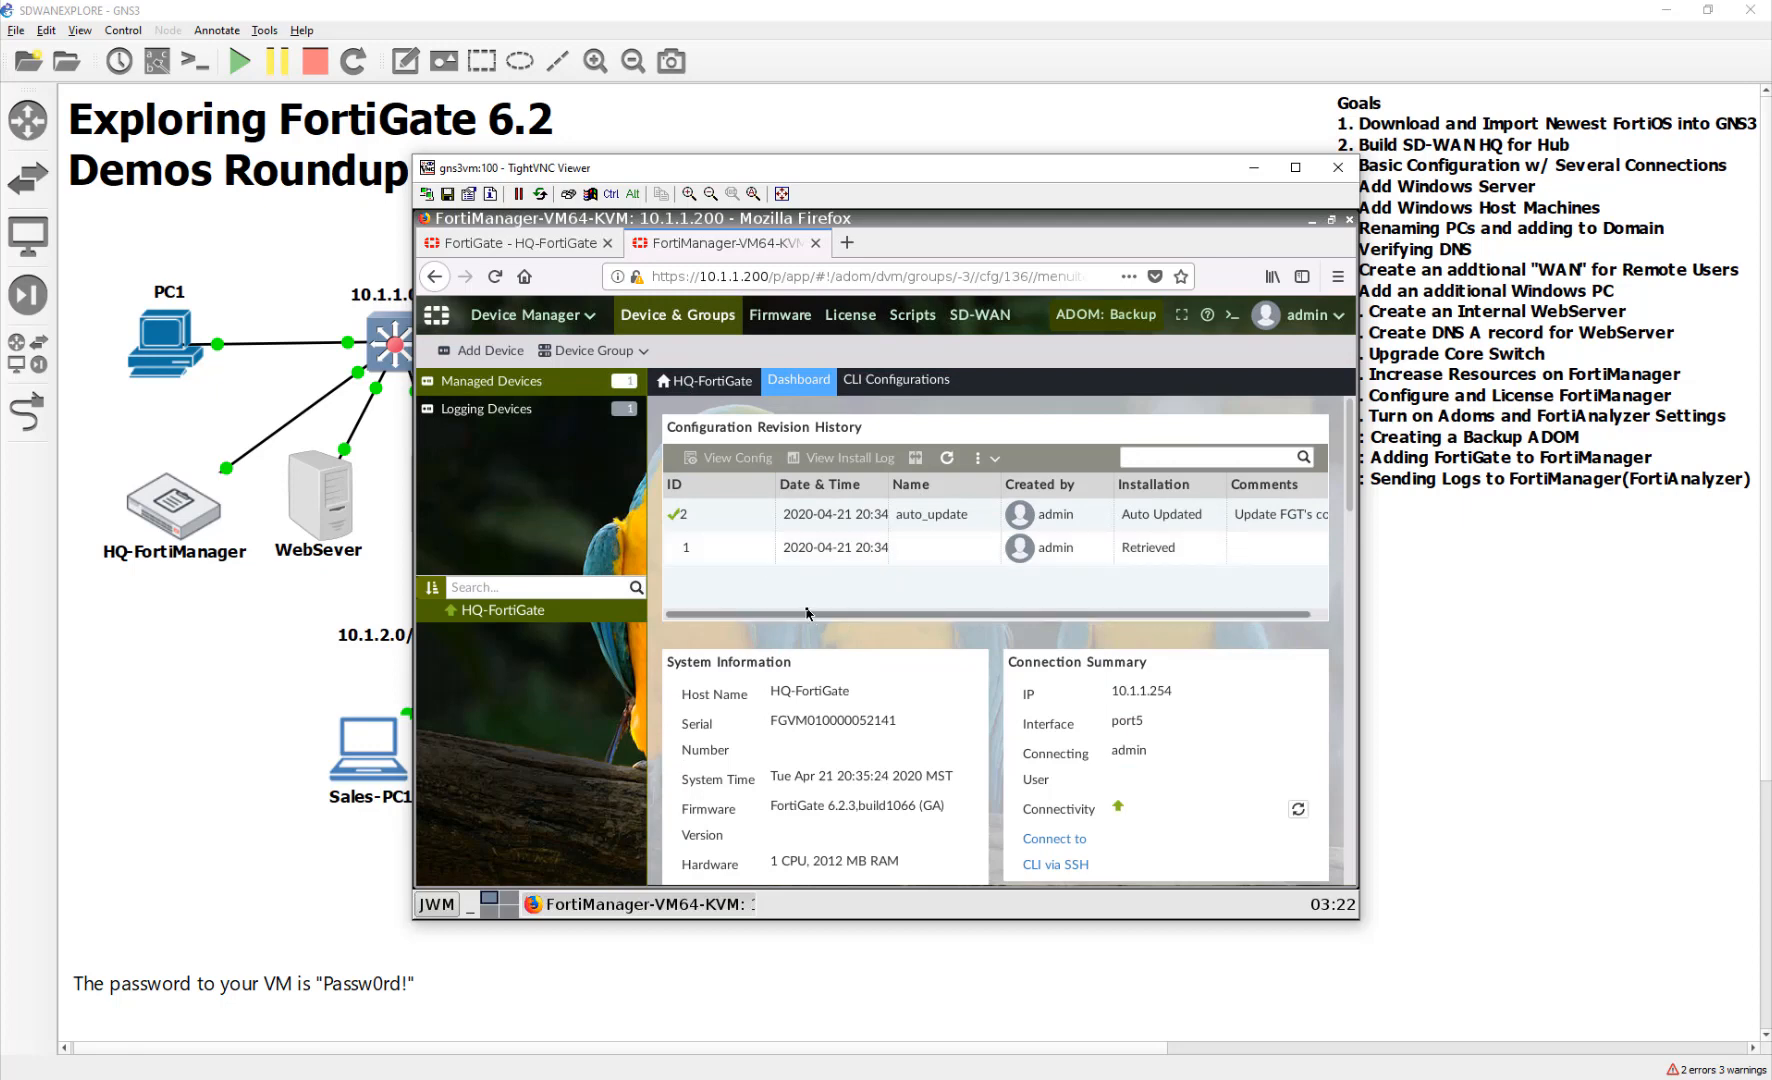
Review HQ-FortiGate's two config revisions and show firmware build 1066 with 6.4.0 (1579) available
{"action": "left_click_drag", "start_coordinate": [807, 617], "coordinate": [1150, 619]}
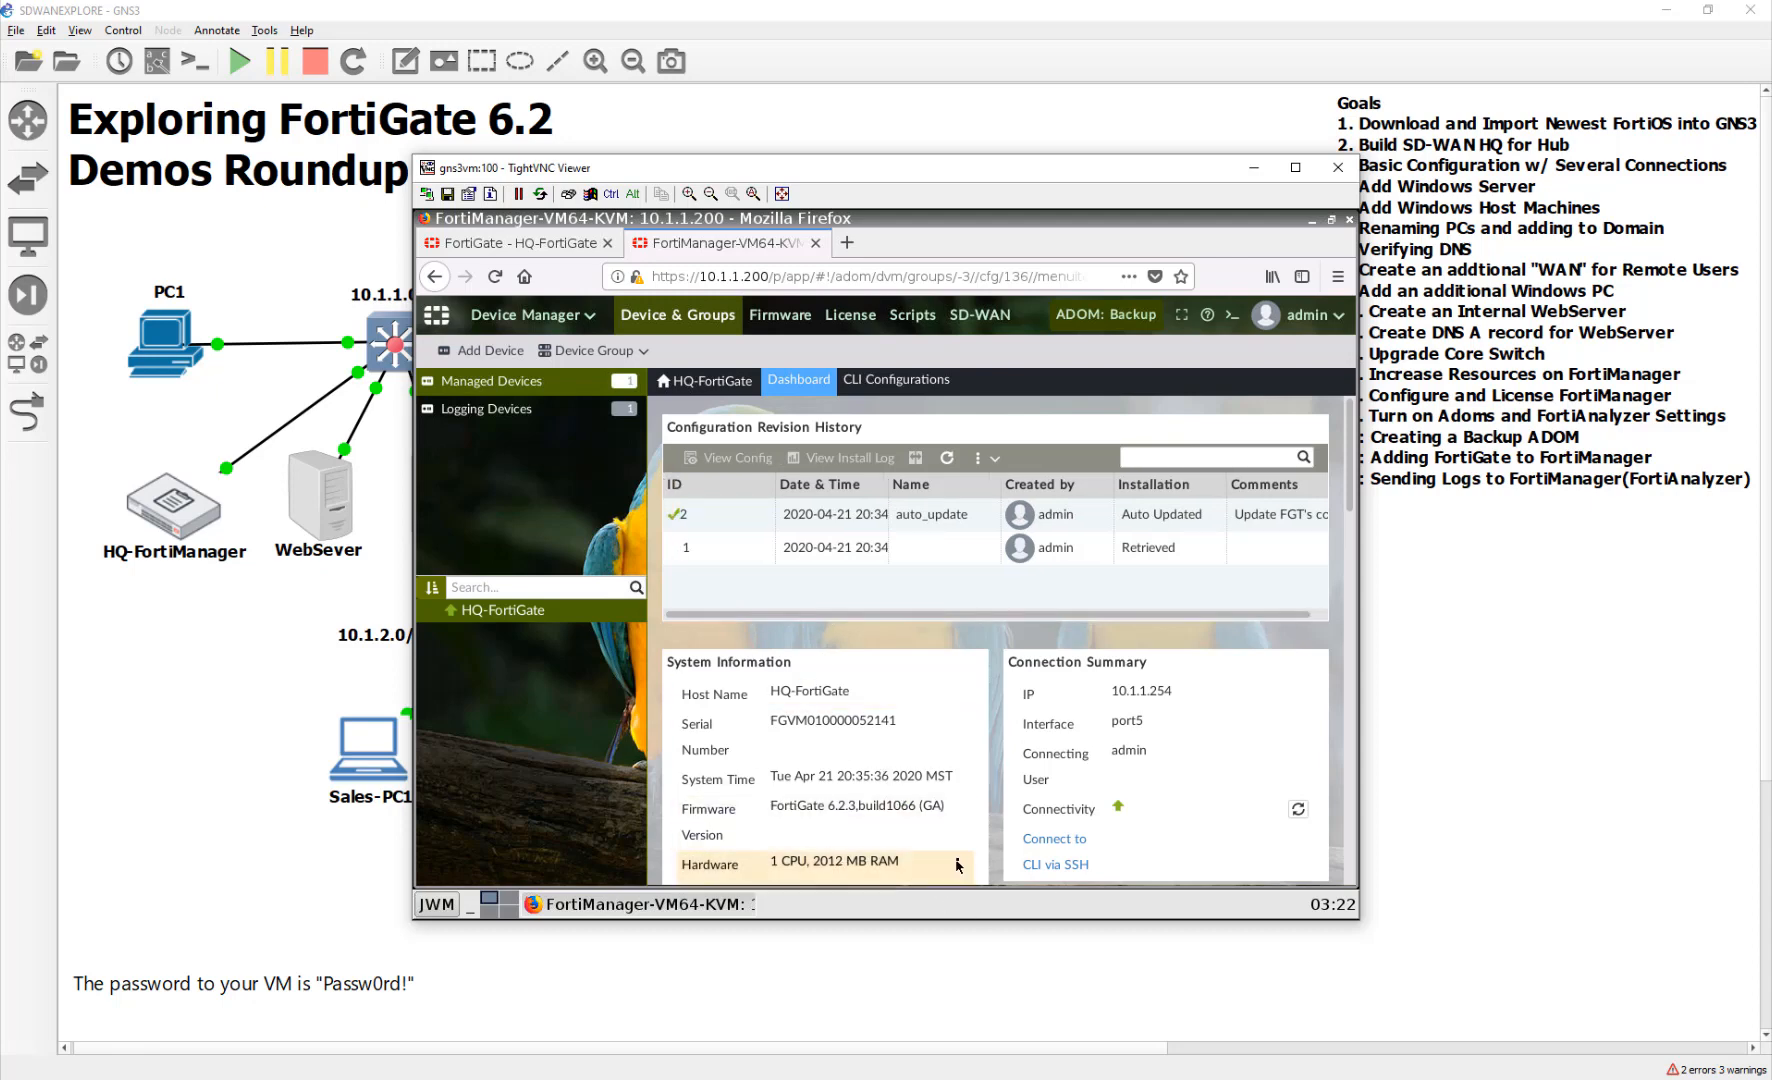
{"action": "scroll", "coordinate": [1021, 811], "scroll_direction": "down", "scroll_amount": 3}
{"action": "scroll", "coordinate": [1021, 811], "scroll_direction": "down", "scroll_amount": 15}
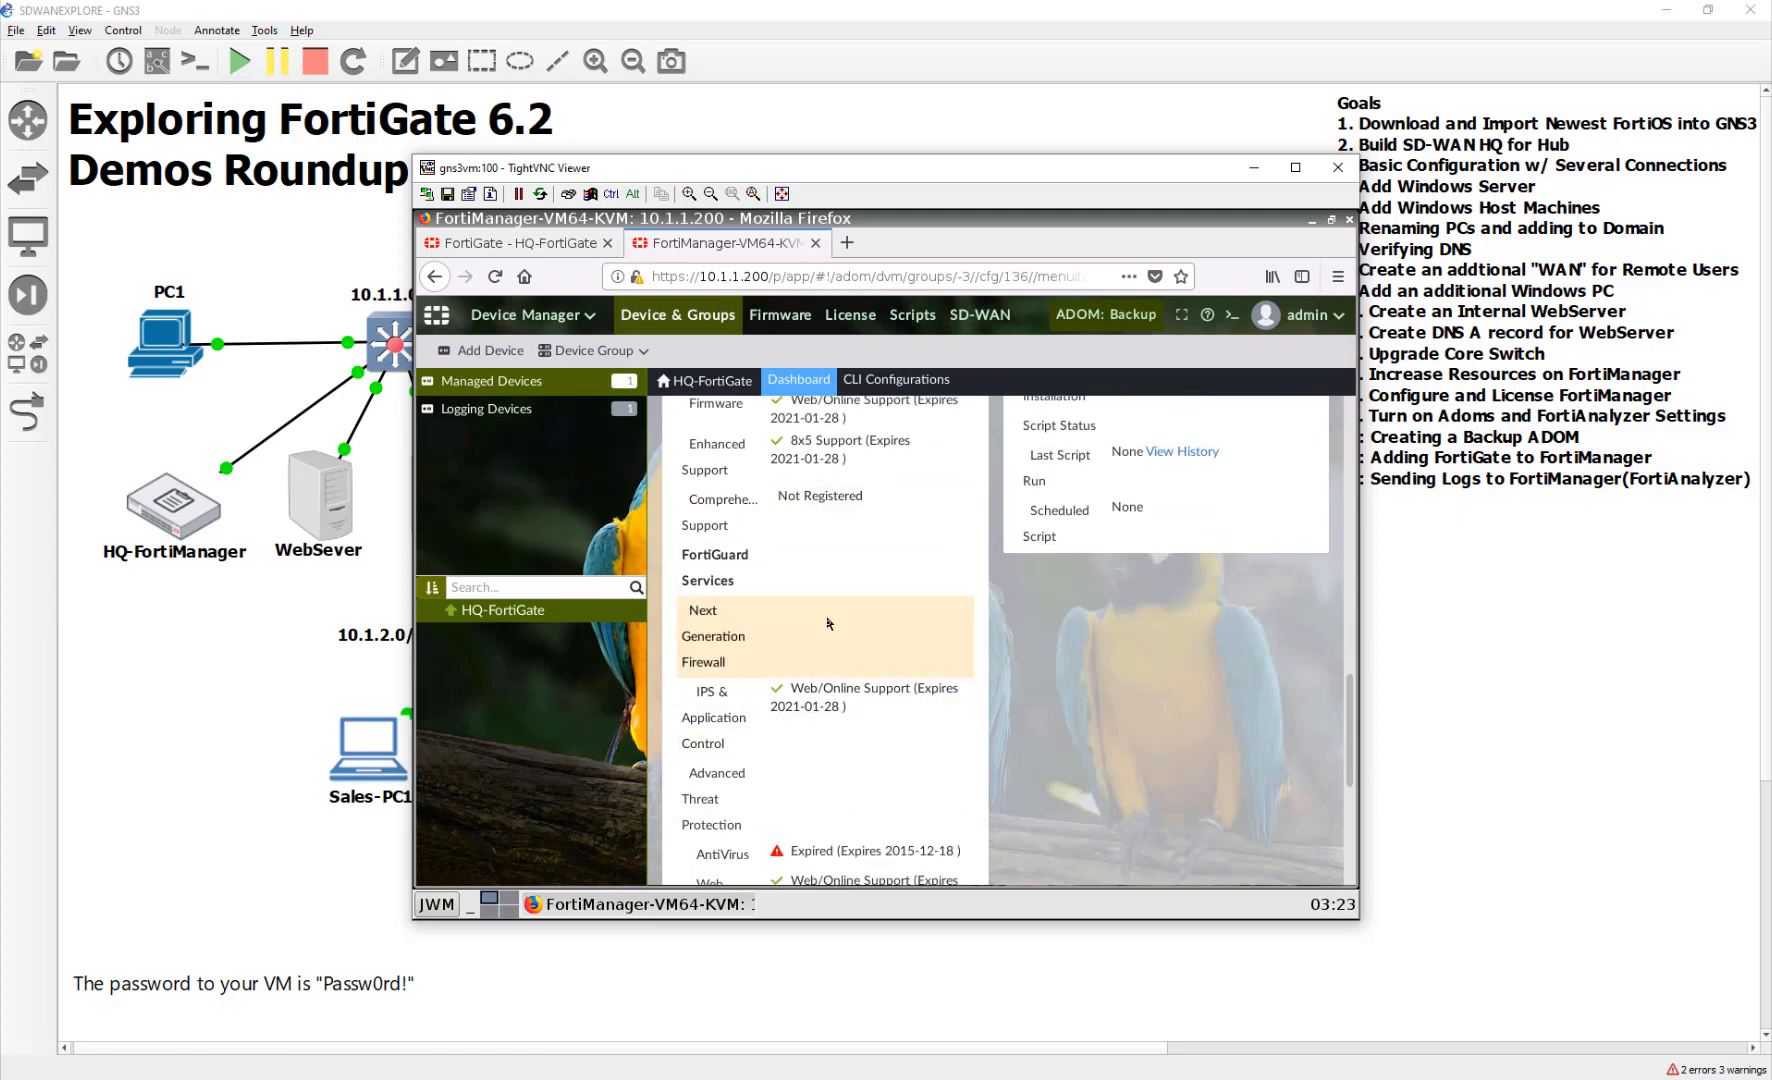
{"action": "scroll", "coordinate": [828, 623], "scroll_direction": "down", "scroll_amount": 7}
{"action": "scroll", "coordinate": [828, 701], "scroll_direction": "up", "scroll_amount": 20}
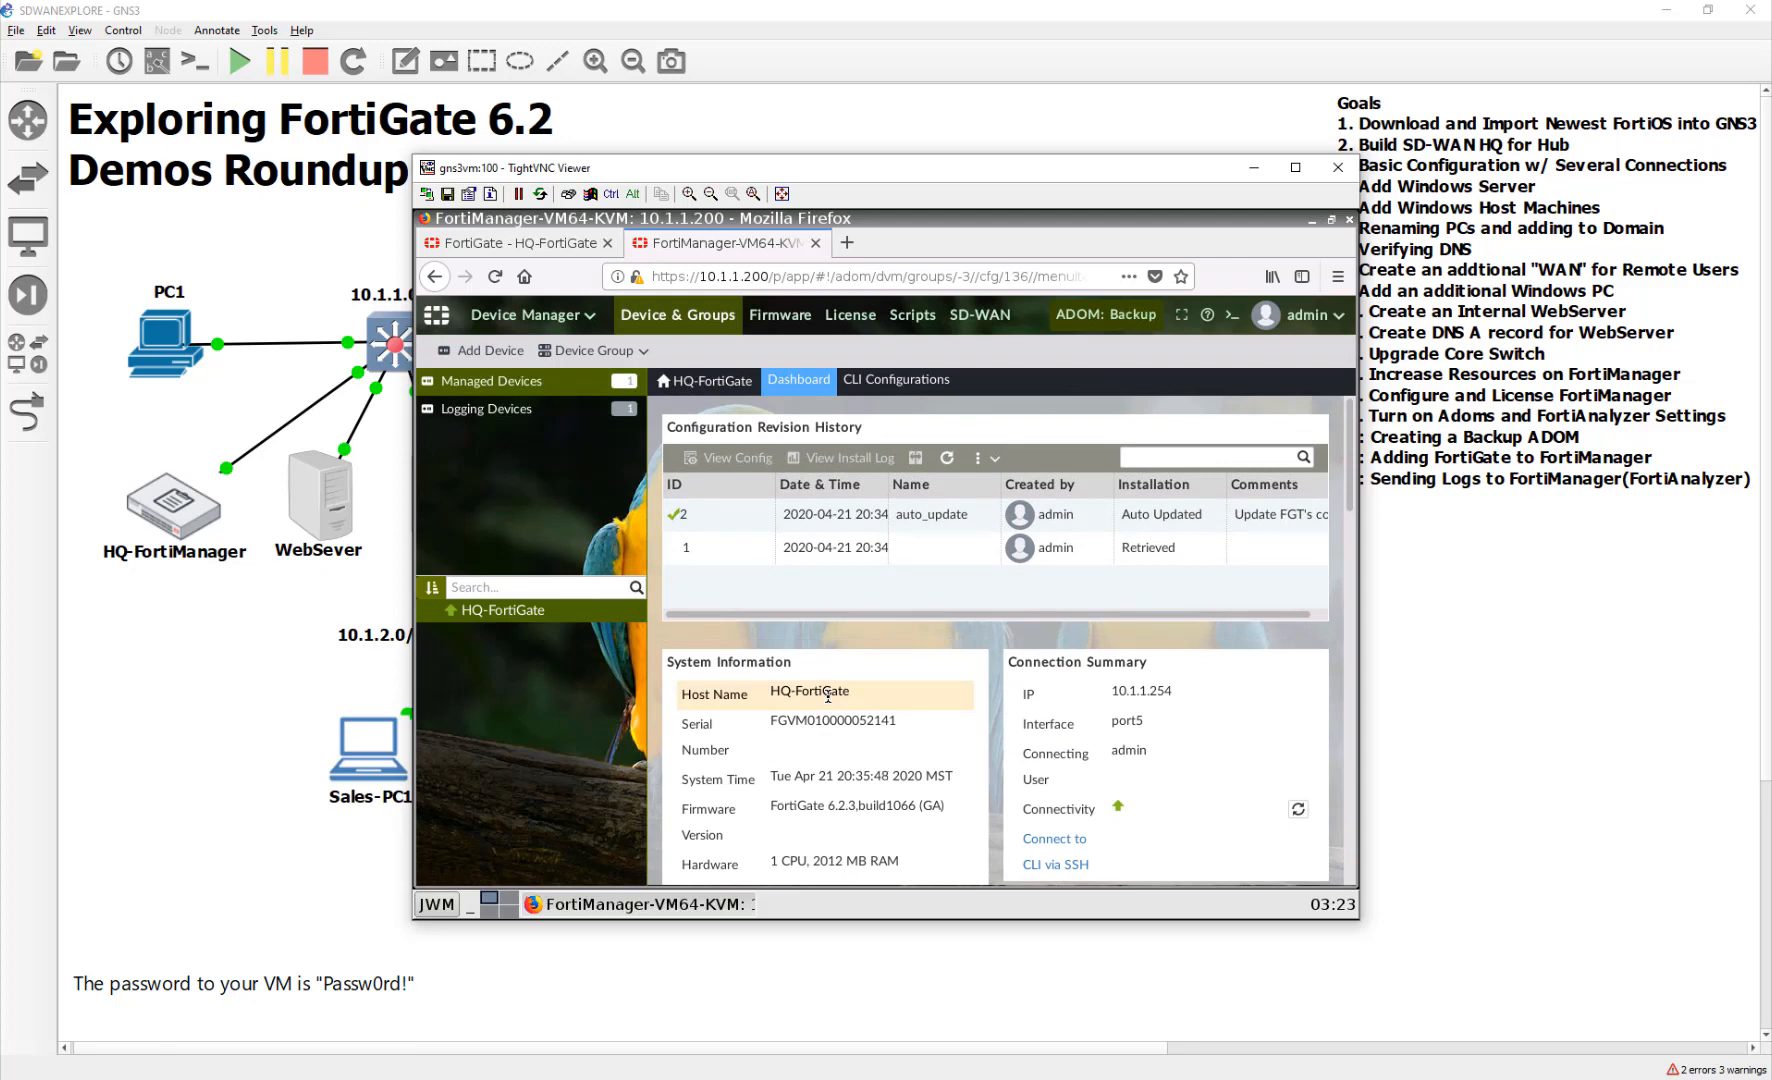
{"action": "left_click", "coordinate": [798, 315]}
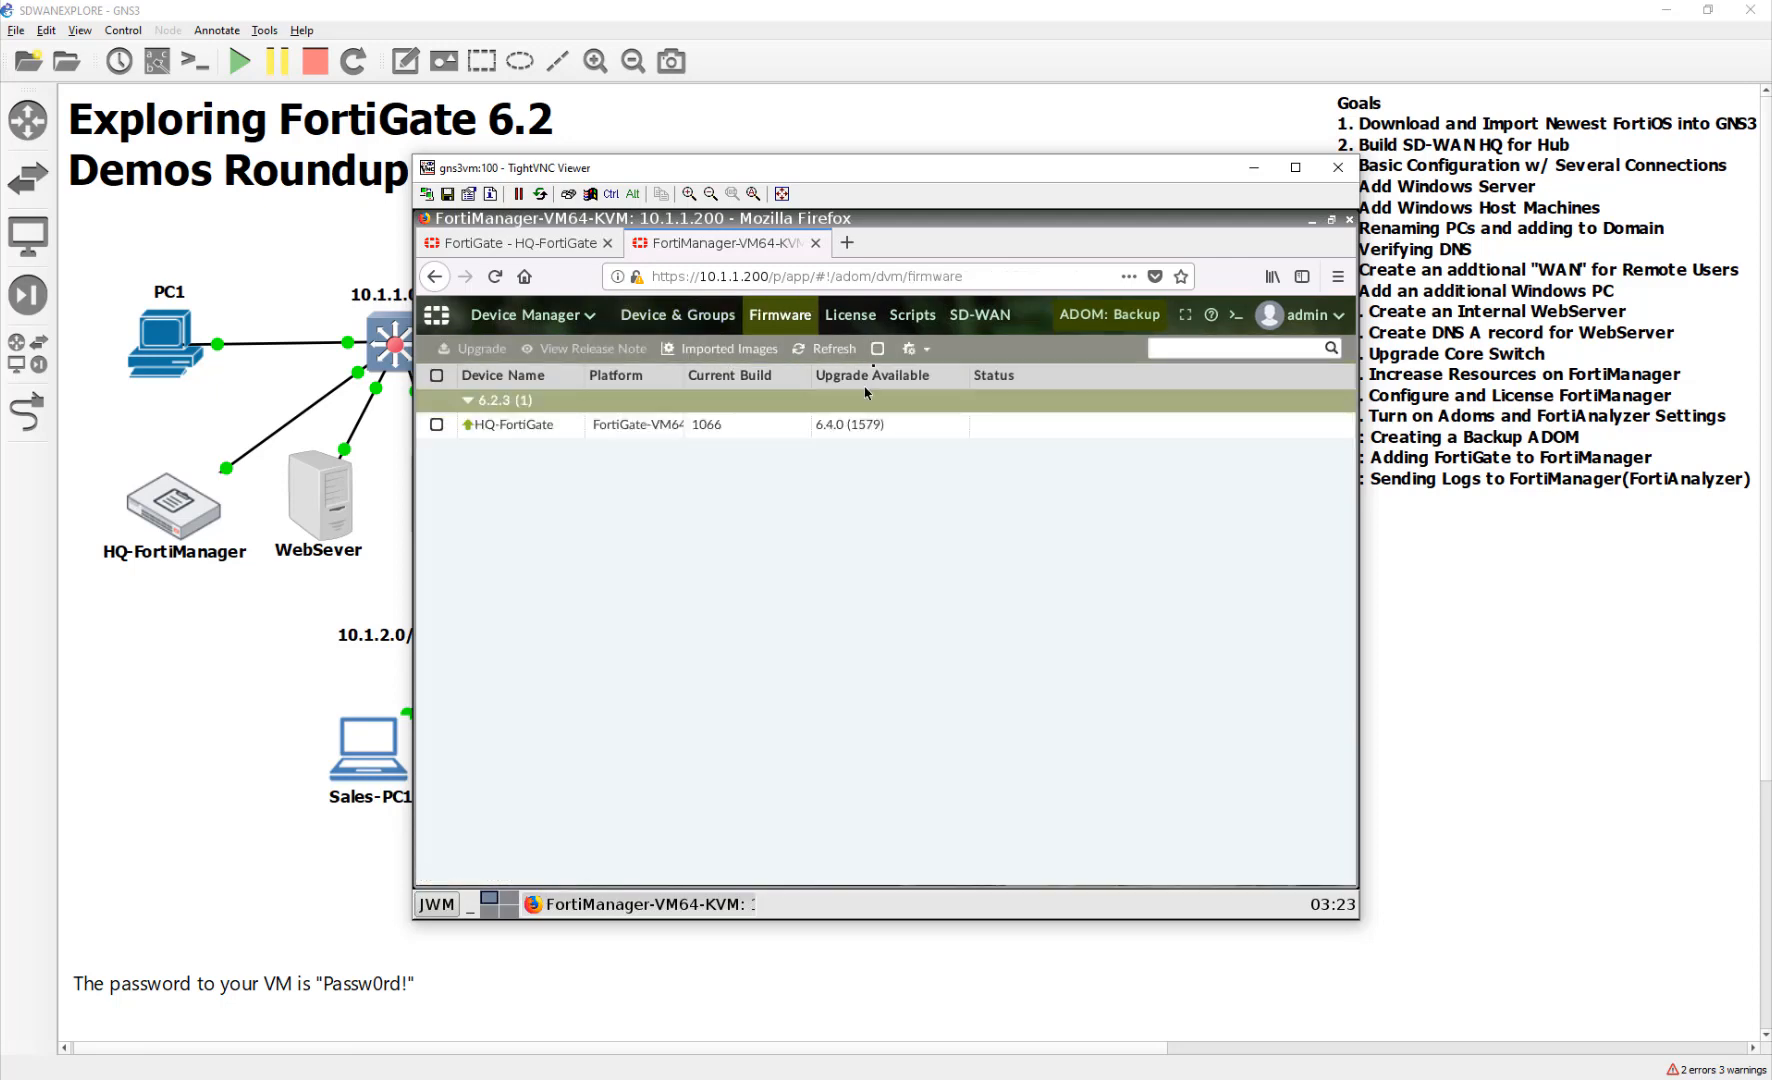
Browse FortiManager's License and Scripts pages, then go back to the HQ-FortiGate Interfaces page
{"action": "left_click", "coordinate": [850, 315]}
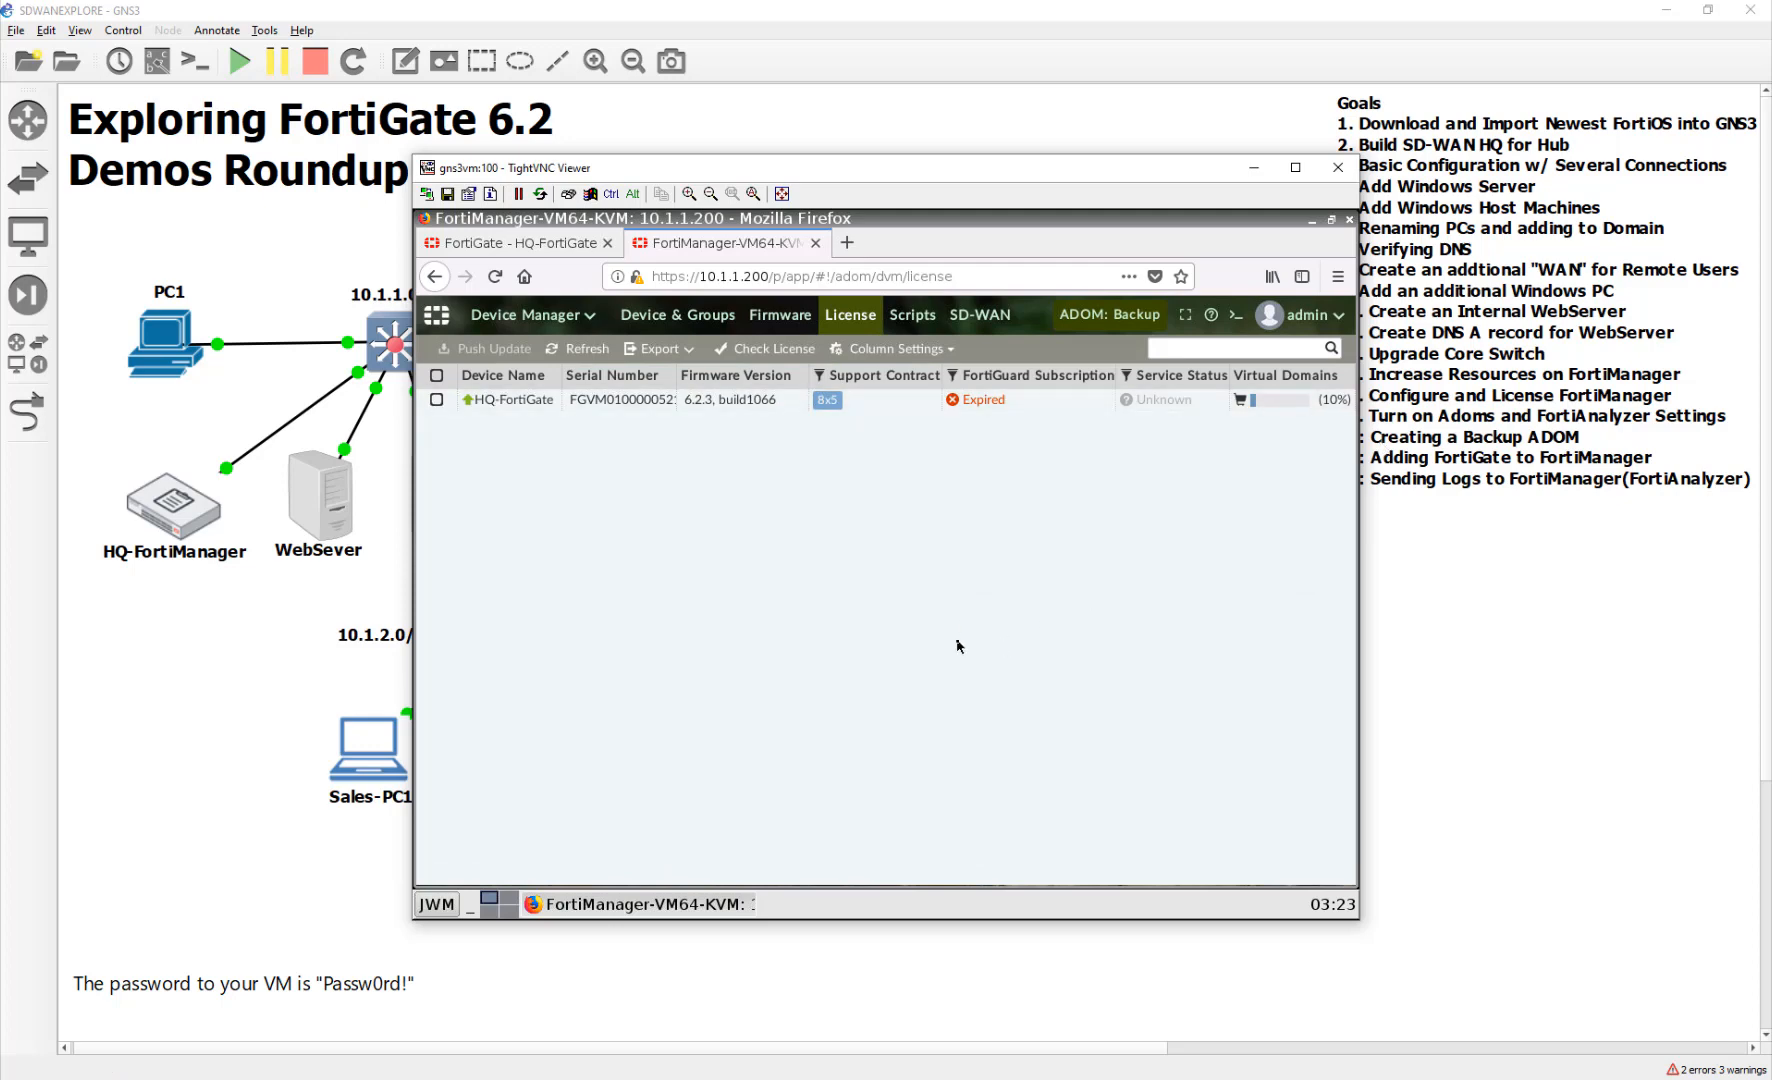
{"action": "left_click", "coordinate": [912, 314]}
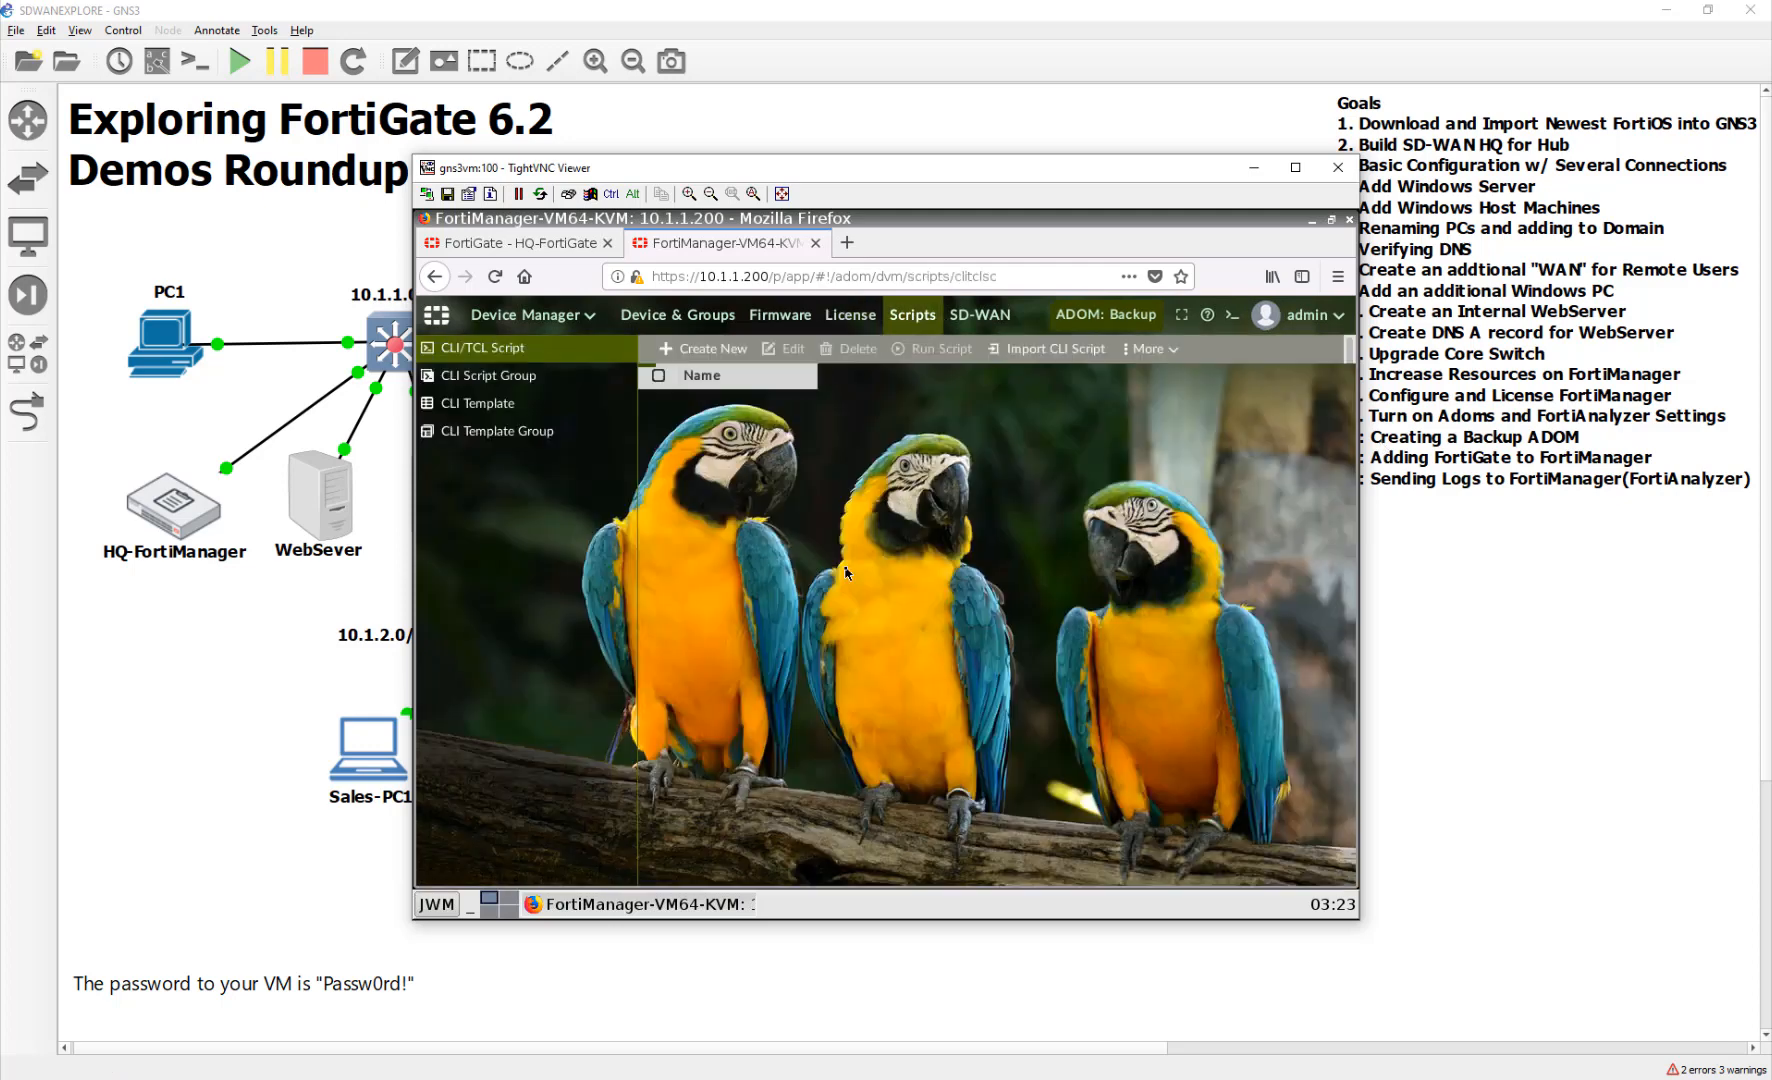
{"action": "left_click", "coordinate": [709, 315]}
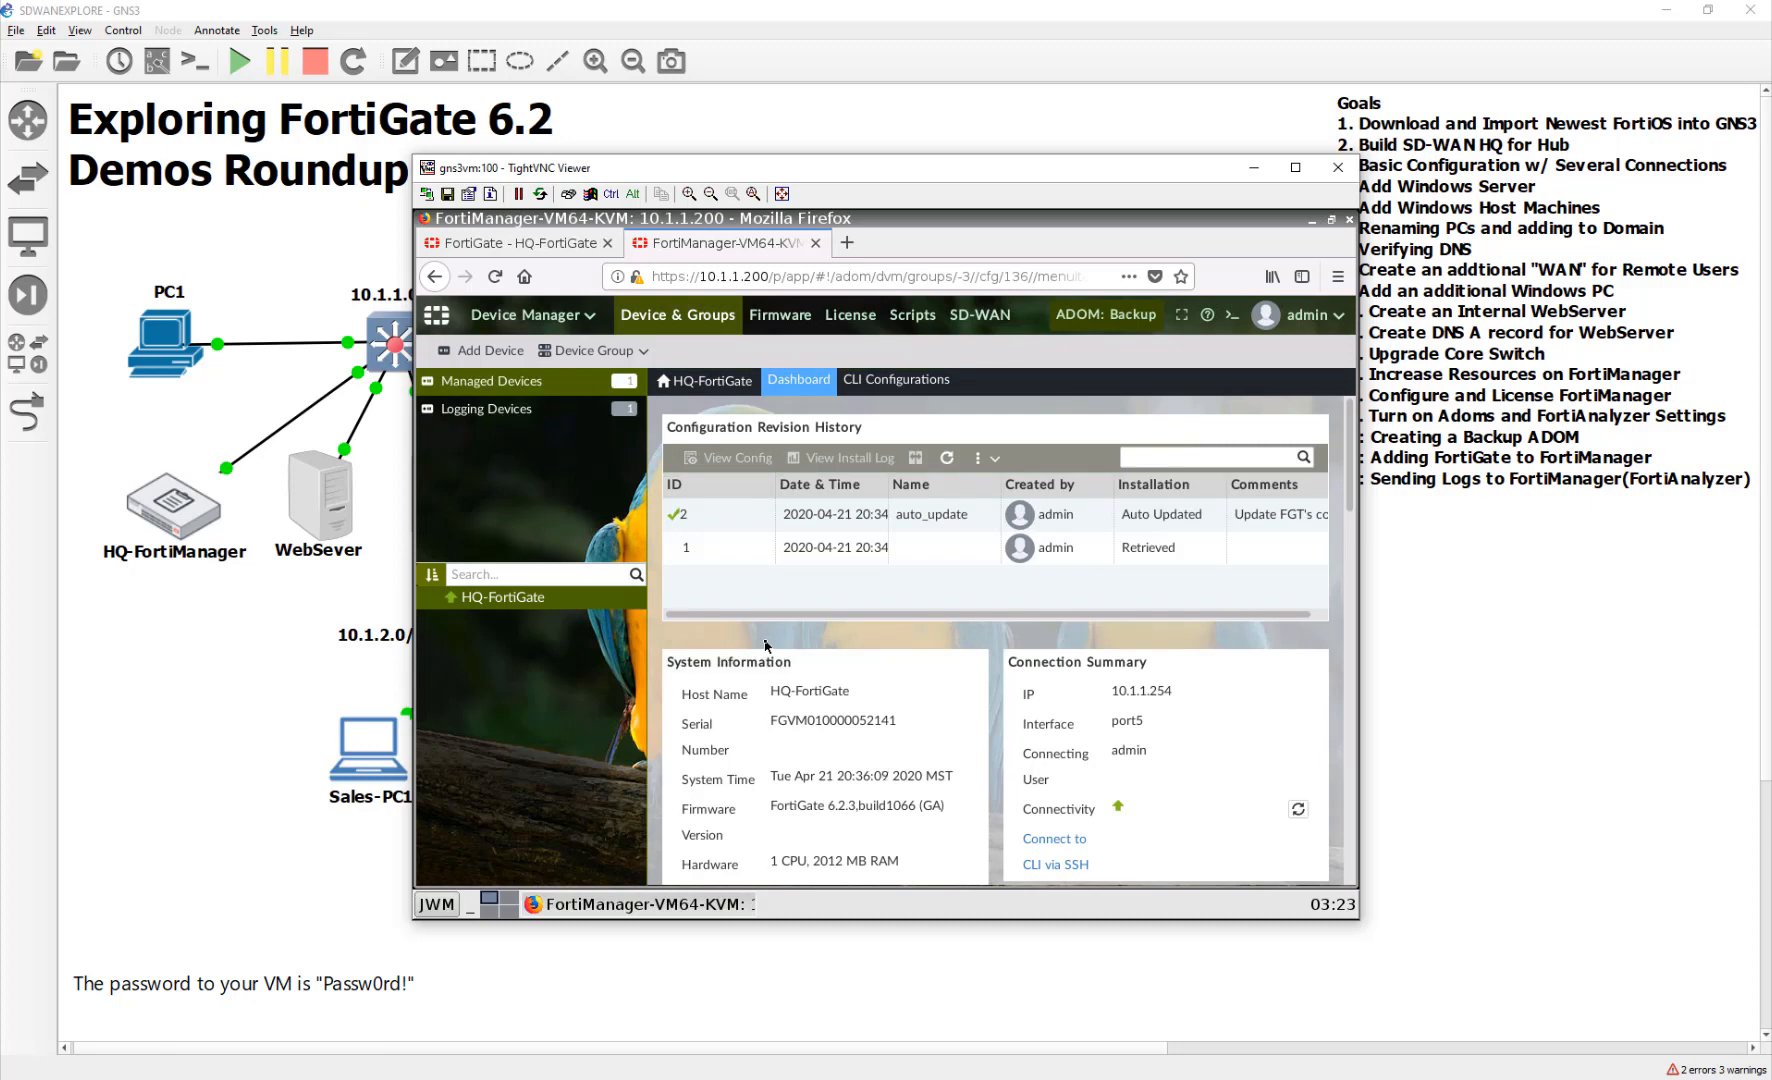
{"action": "left_click", "coordinate": [545, 240]}
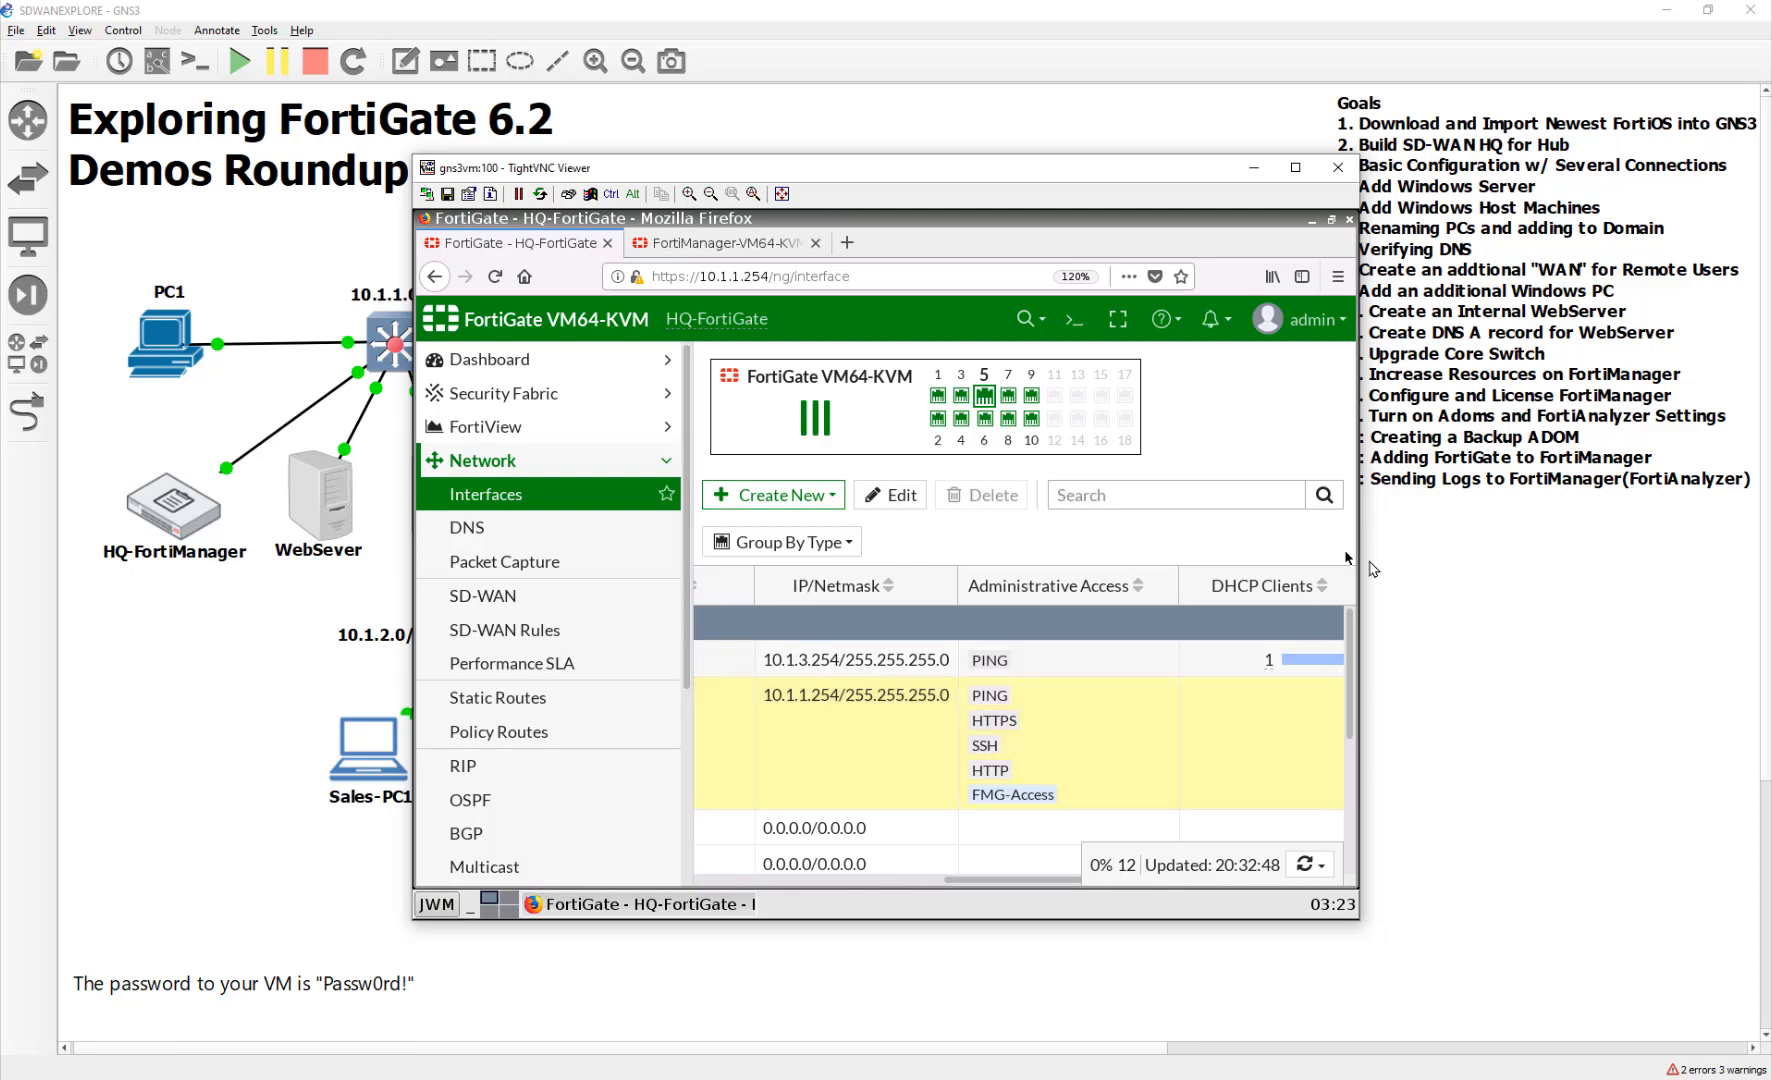
Log out of HQ-FortiGate and sign back in as admin with the account password
{"action": "left_click", "coordinate": [1298, 320]}
{"action": "left_click", "coordinate": [1210, 636]}
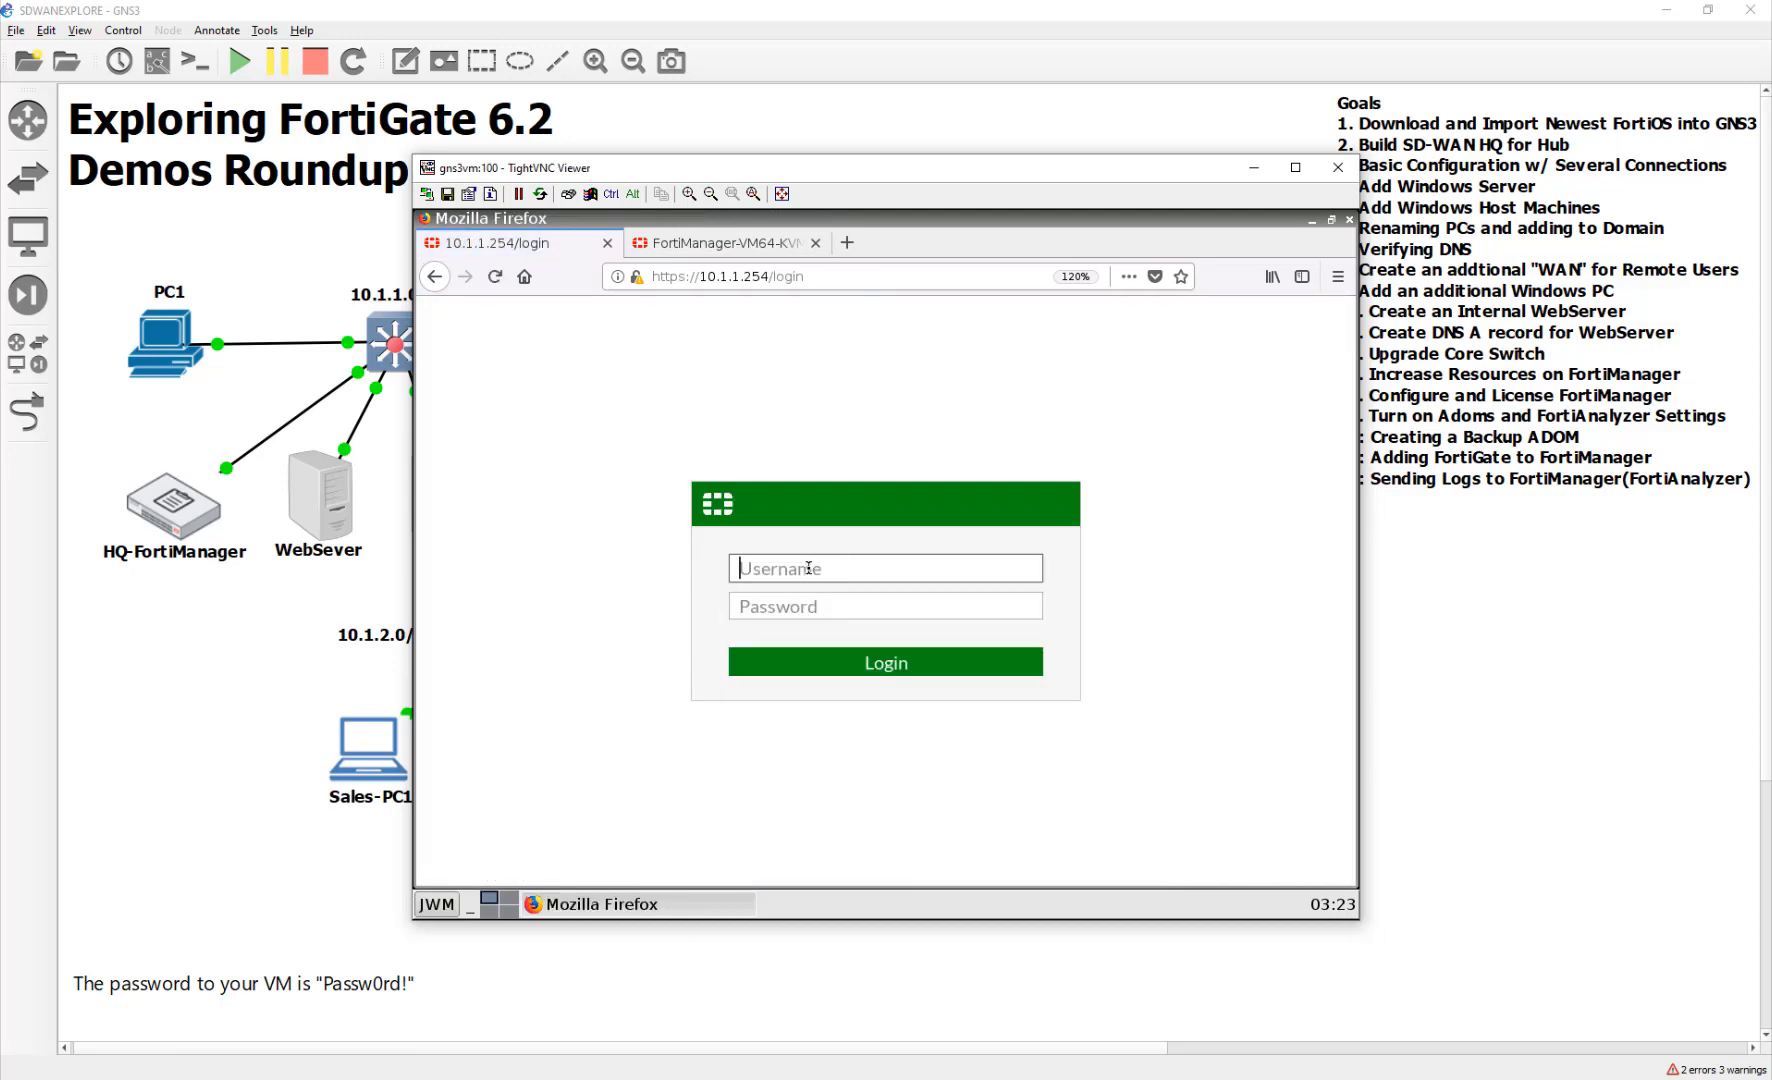
{"action": "left_click", "coordinate": [808, 567]}
{"action": "type", "text": "admin"}
{"action": "key", "text": "Tab"}
{"action": "type", "text": "Passw0rd!"}
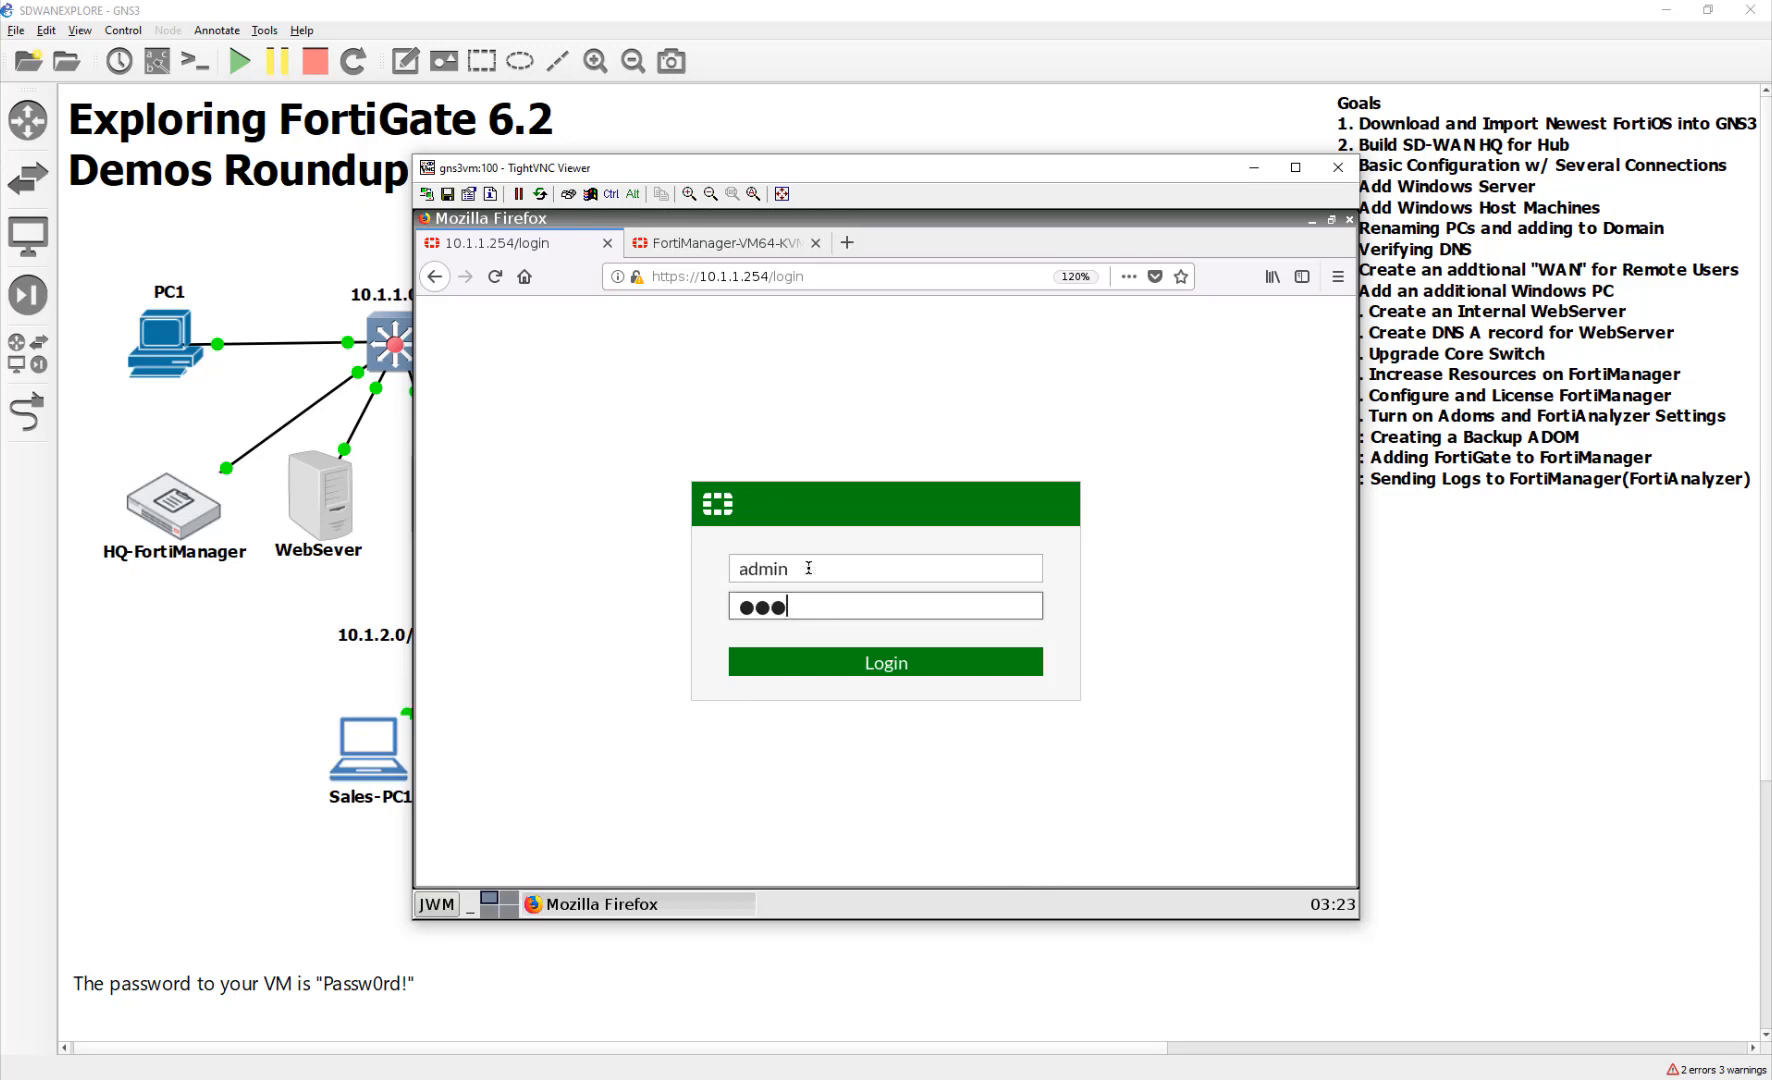
{"action": "key", "text": "Return"}
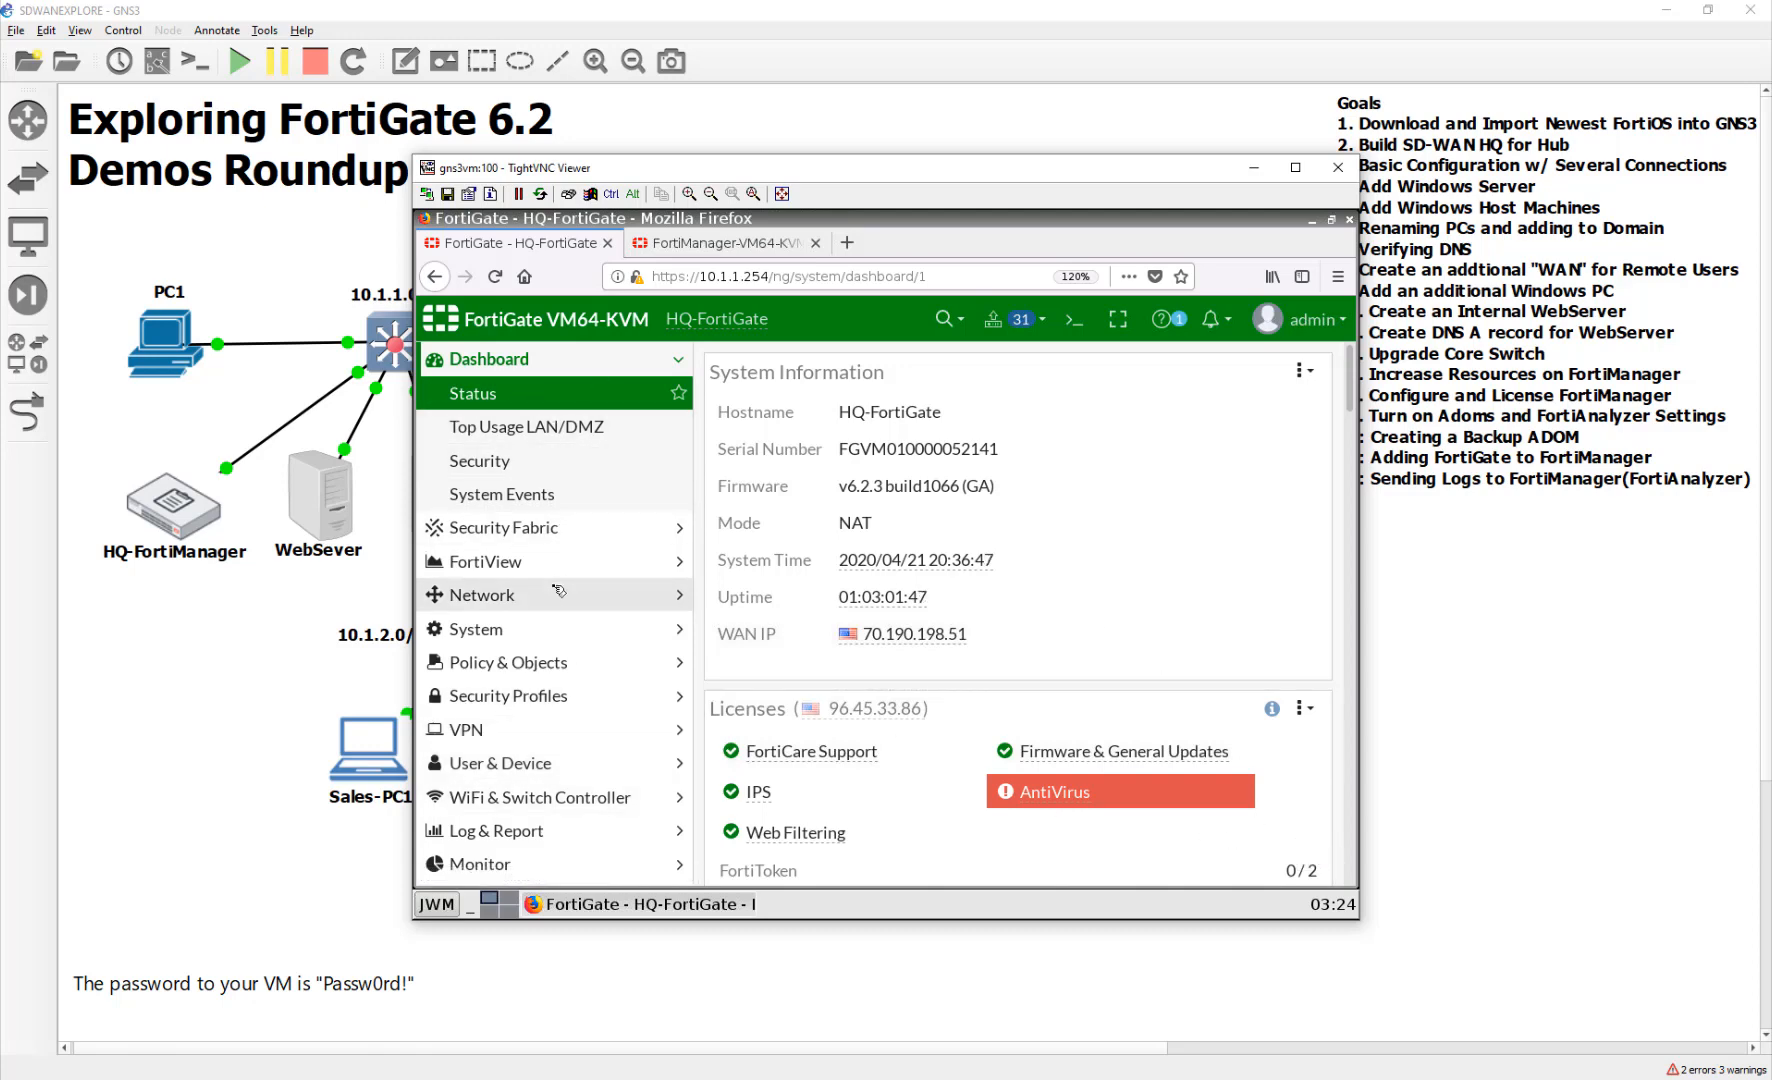
Open the IPv4 Policy list and scroll the table across to the Log column
{"action": "left_click", "coordinate": [547, 663]}
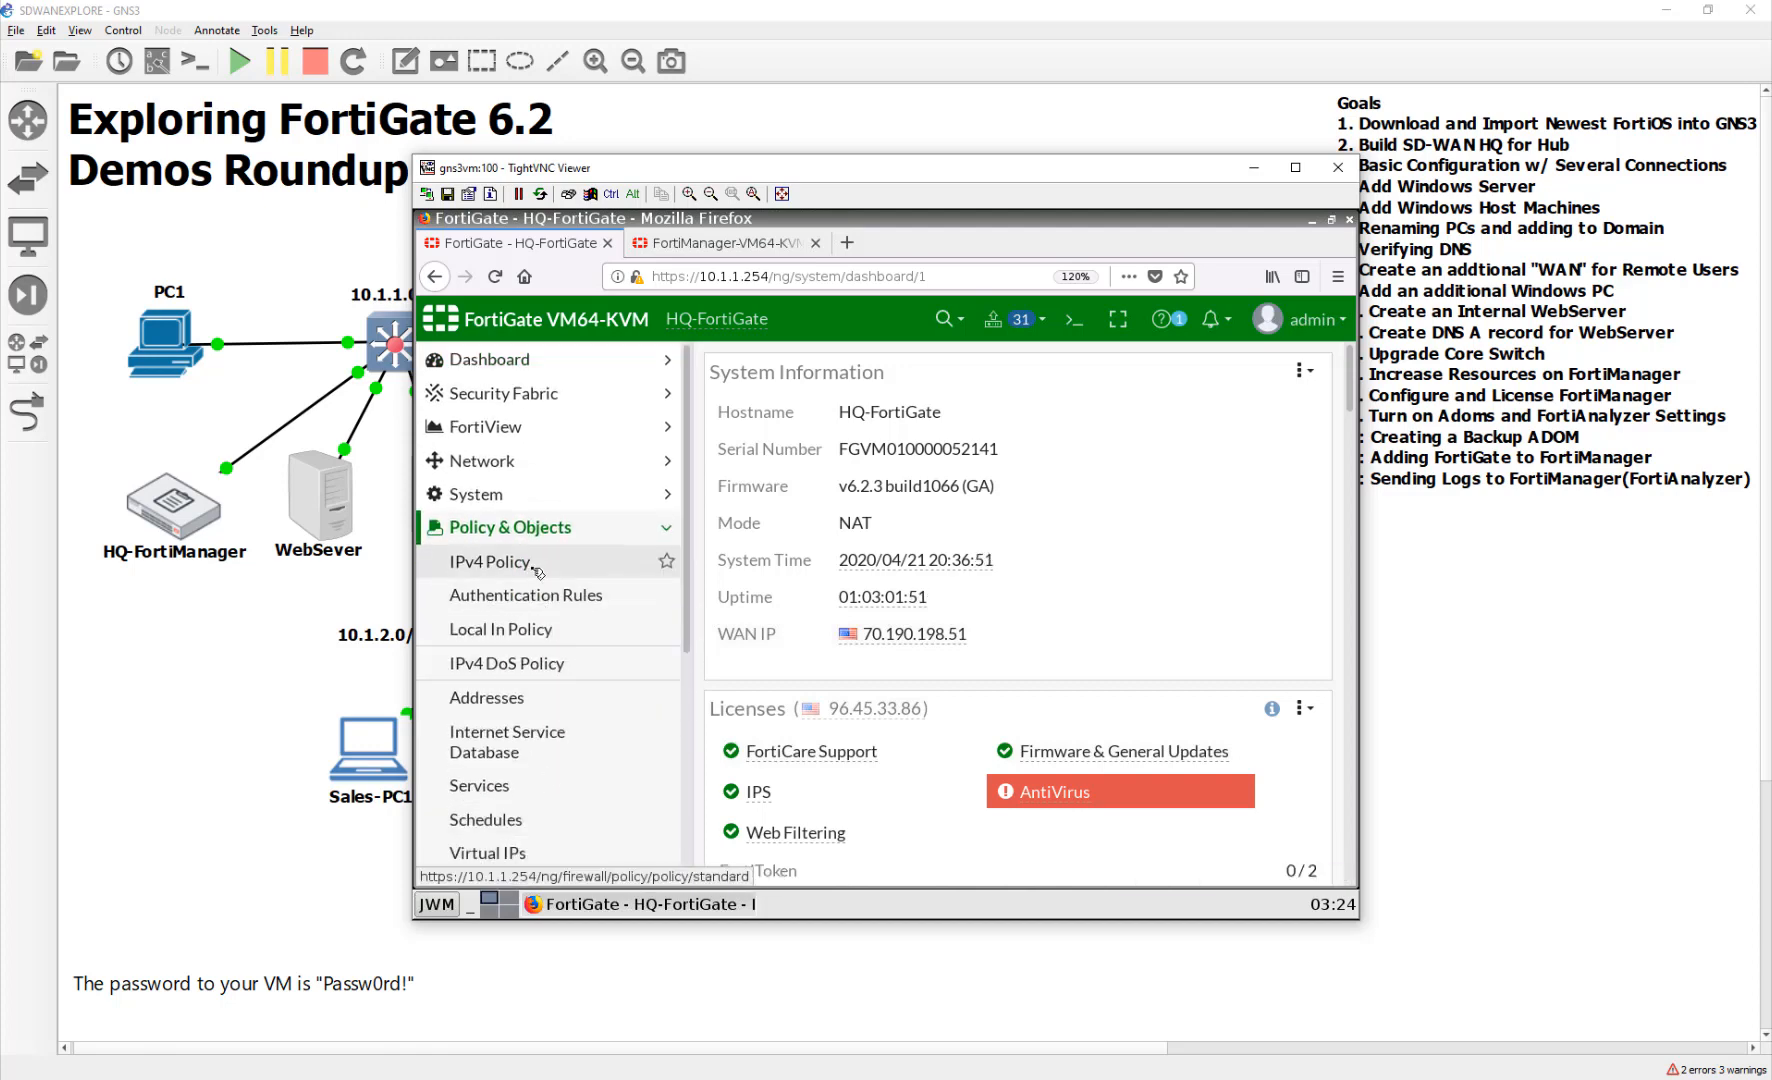
{"action": "left_click", "coordinate": [490, 561]}
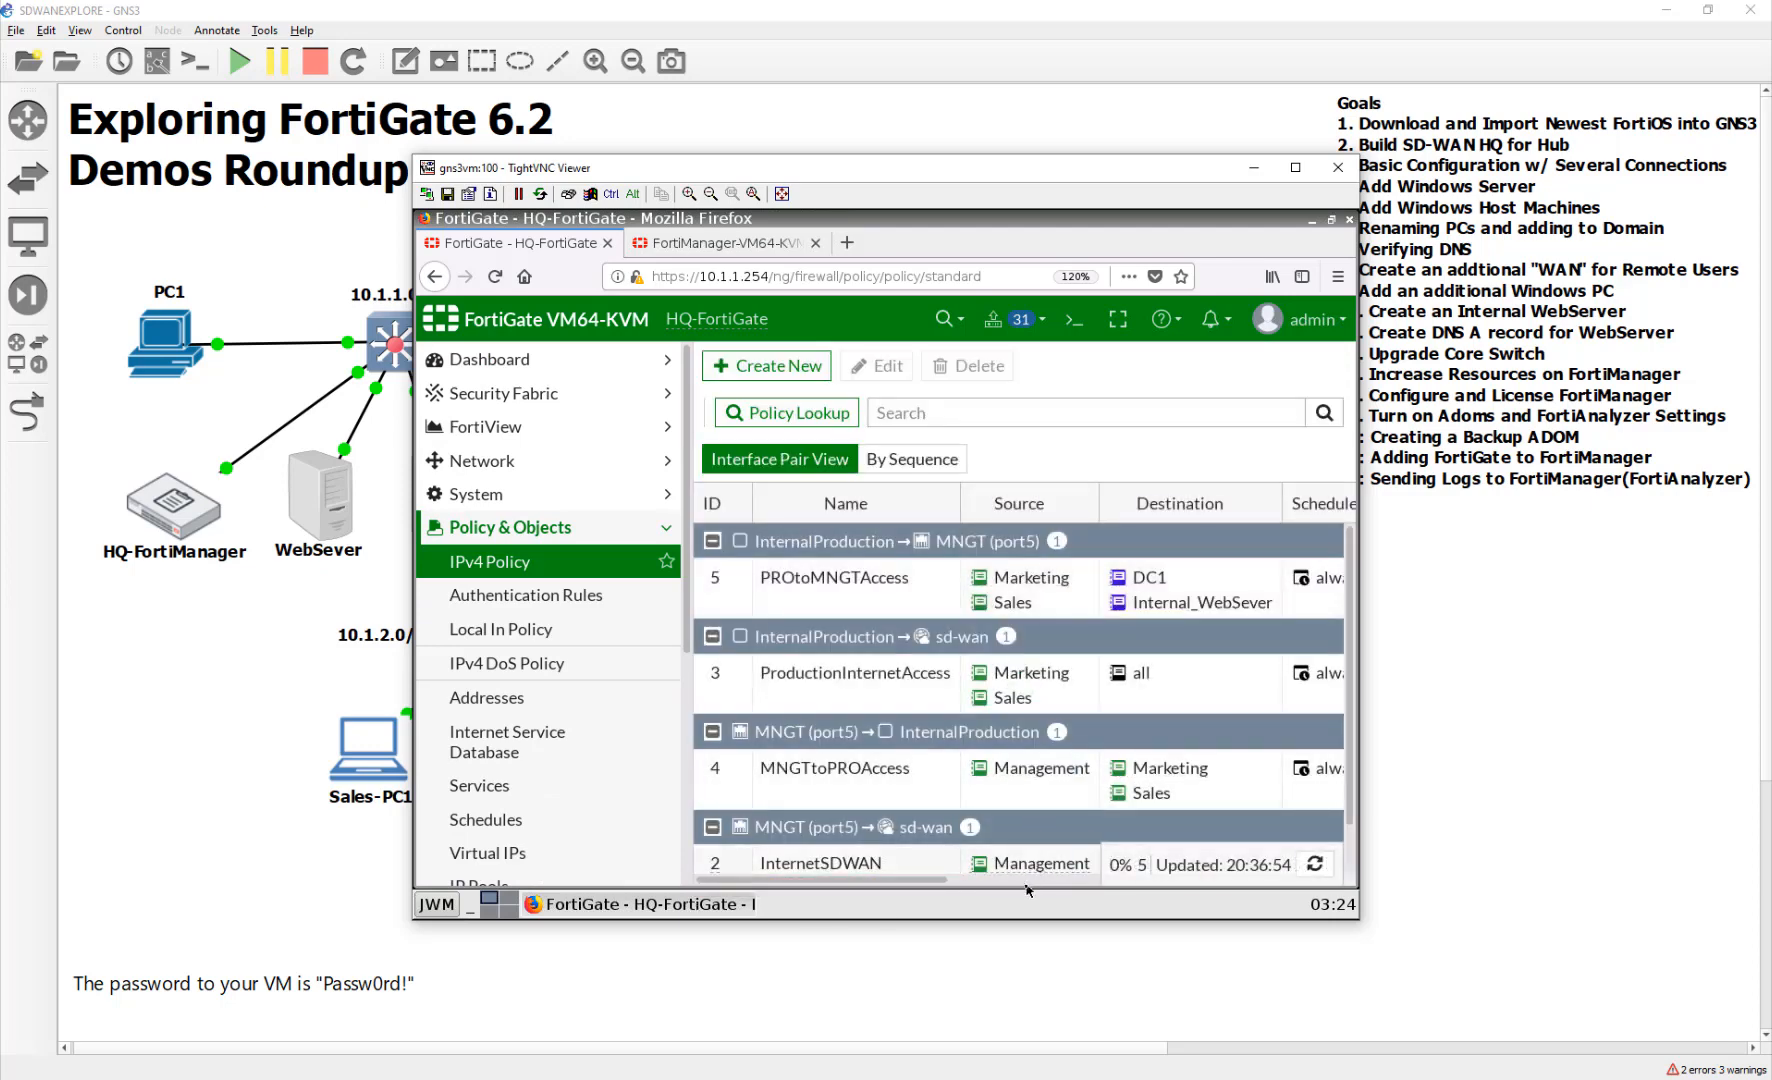
{"action": "left_click", "coordinate": [1027, 880]}
{"action": "left_click_drag", "start_coordinate": [1027, 884], "coordinate": [1227, 875]}
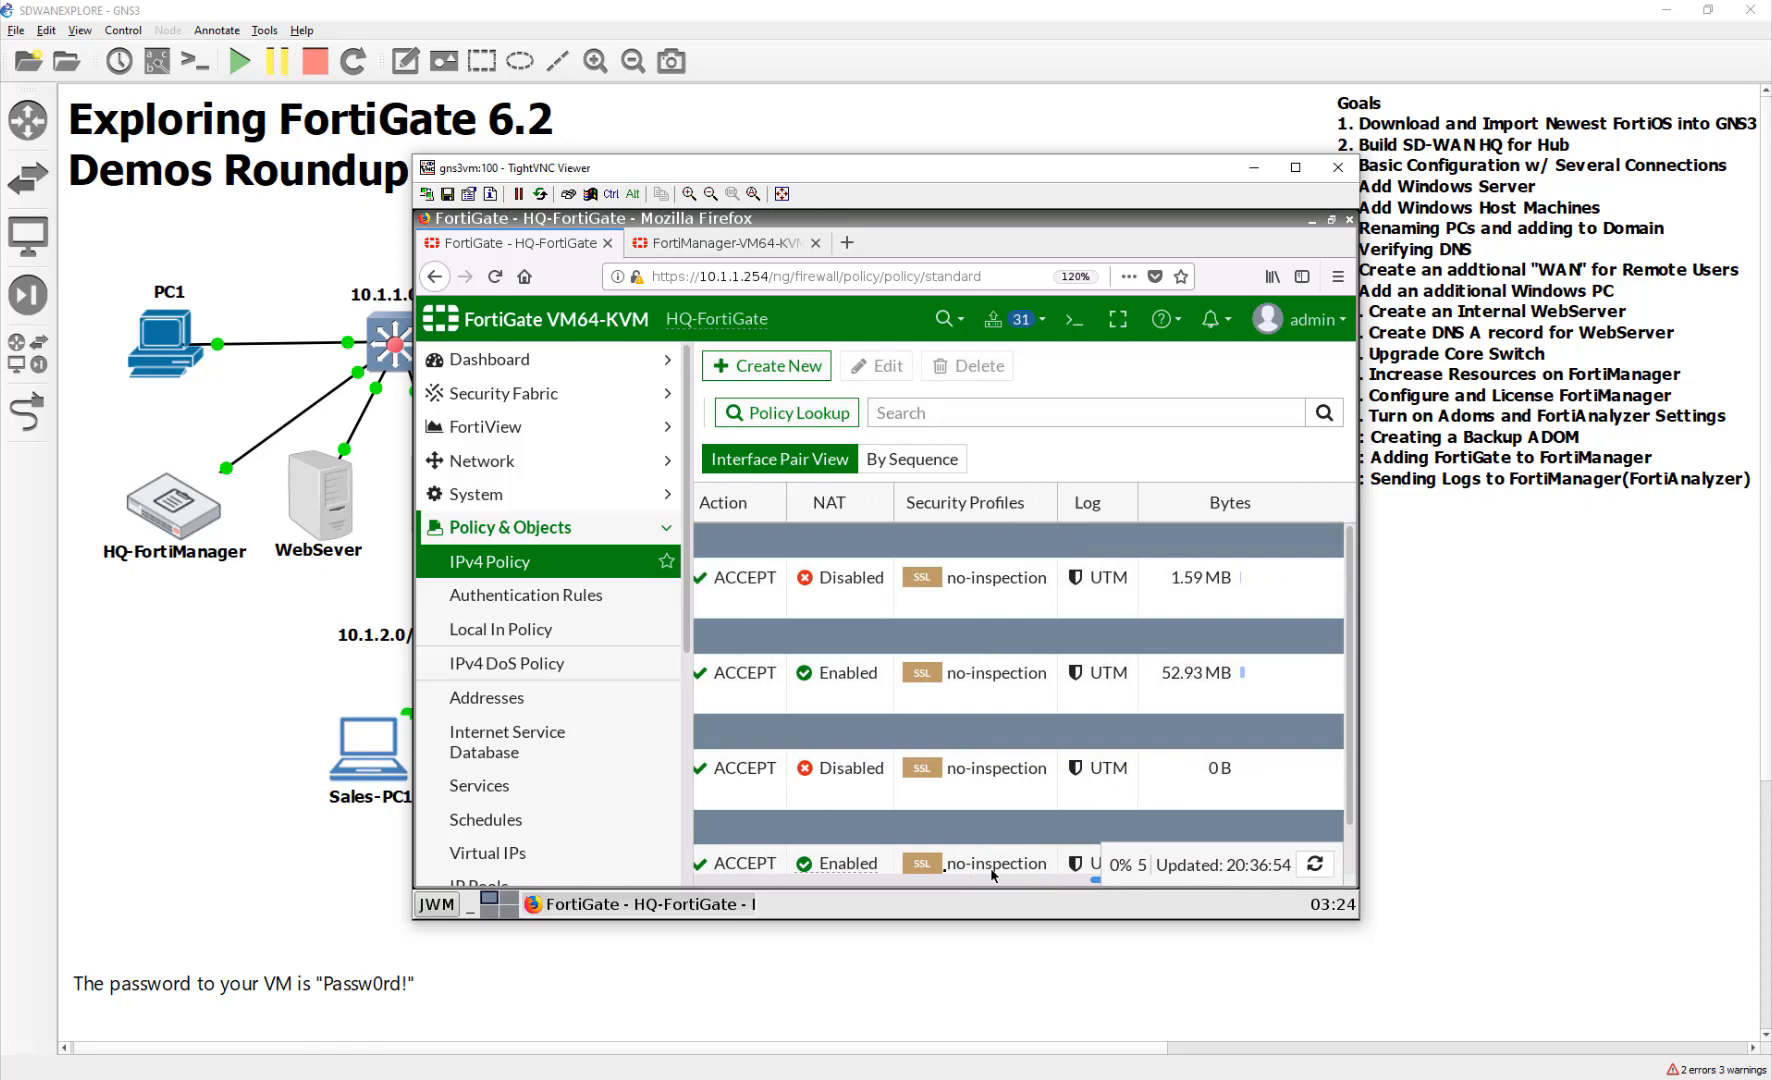
{"action": "left_click_drag", "start_coordinate": [992, 875], "coordinate": [1197, 873]}
Set ProductionInternetAccess's logging to All sessions and apply it
{"action": "left_click", "coordinate": [1126, 668]}
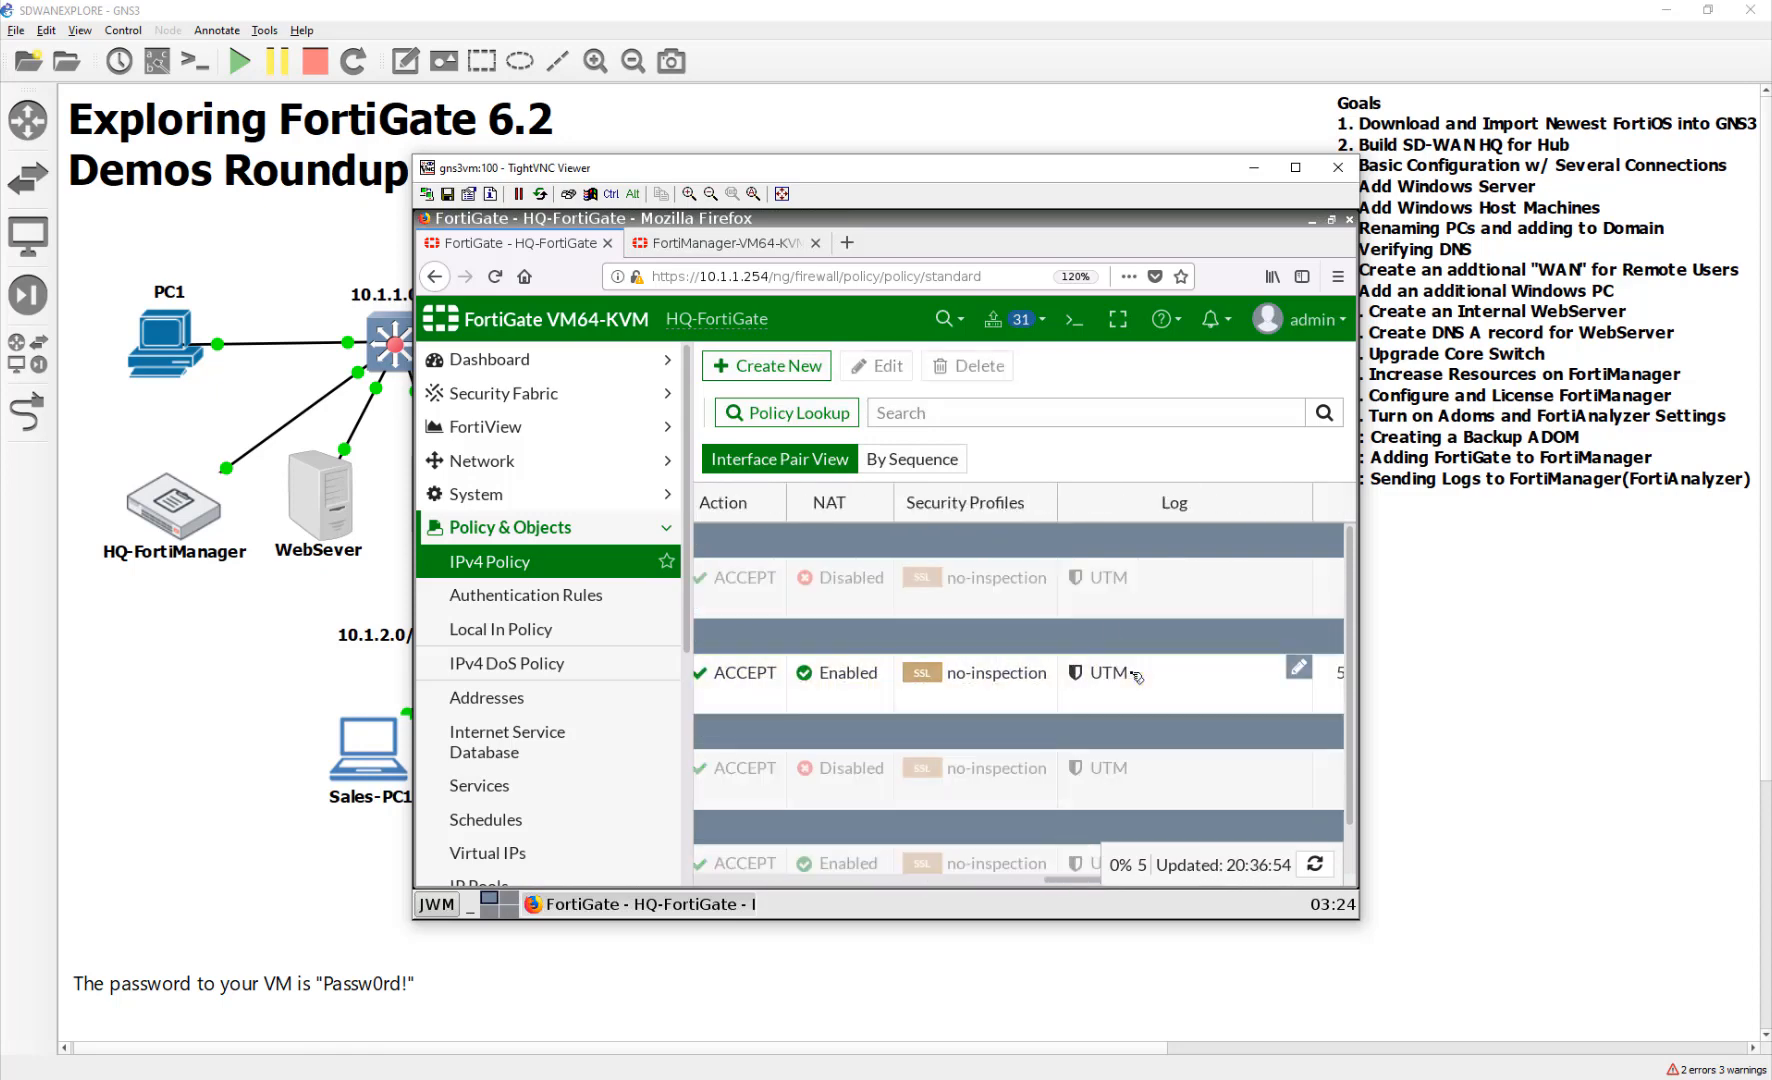
{"action": "left_click", "coordinate": [1136, 677]}
{"action": "left_click", "coordinate": [1137, 682]}
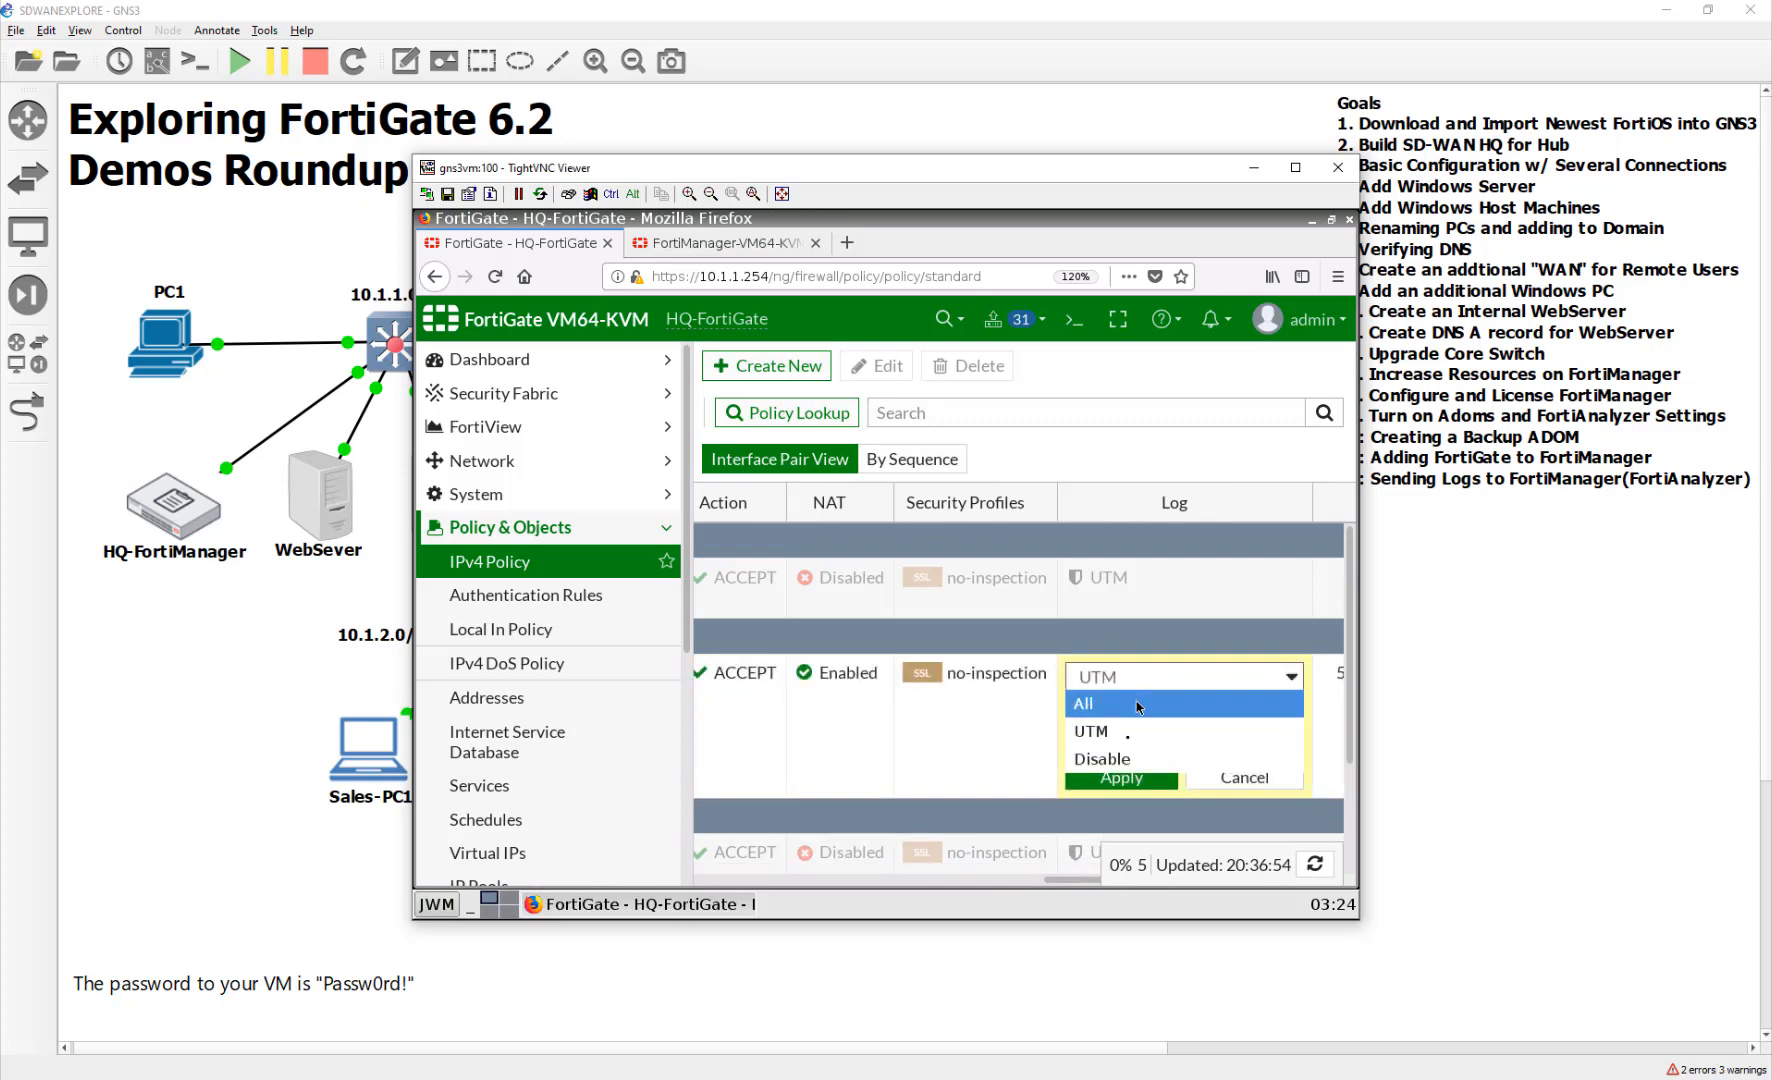
{"action": "left_click", "coordinate": [1140, 706]}
{"action": "left_click", "coordinate": [1121, 777]}
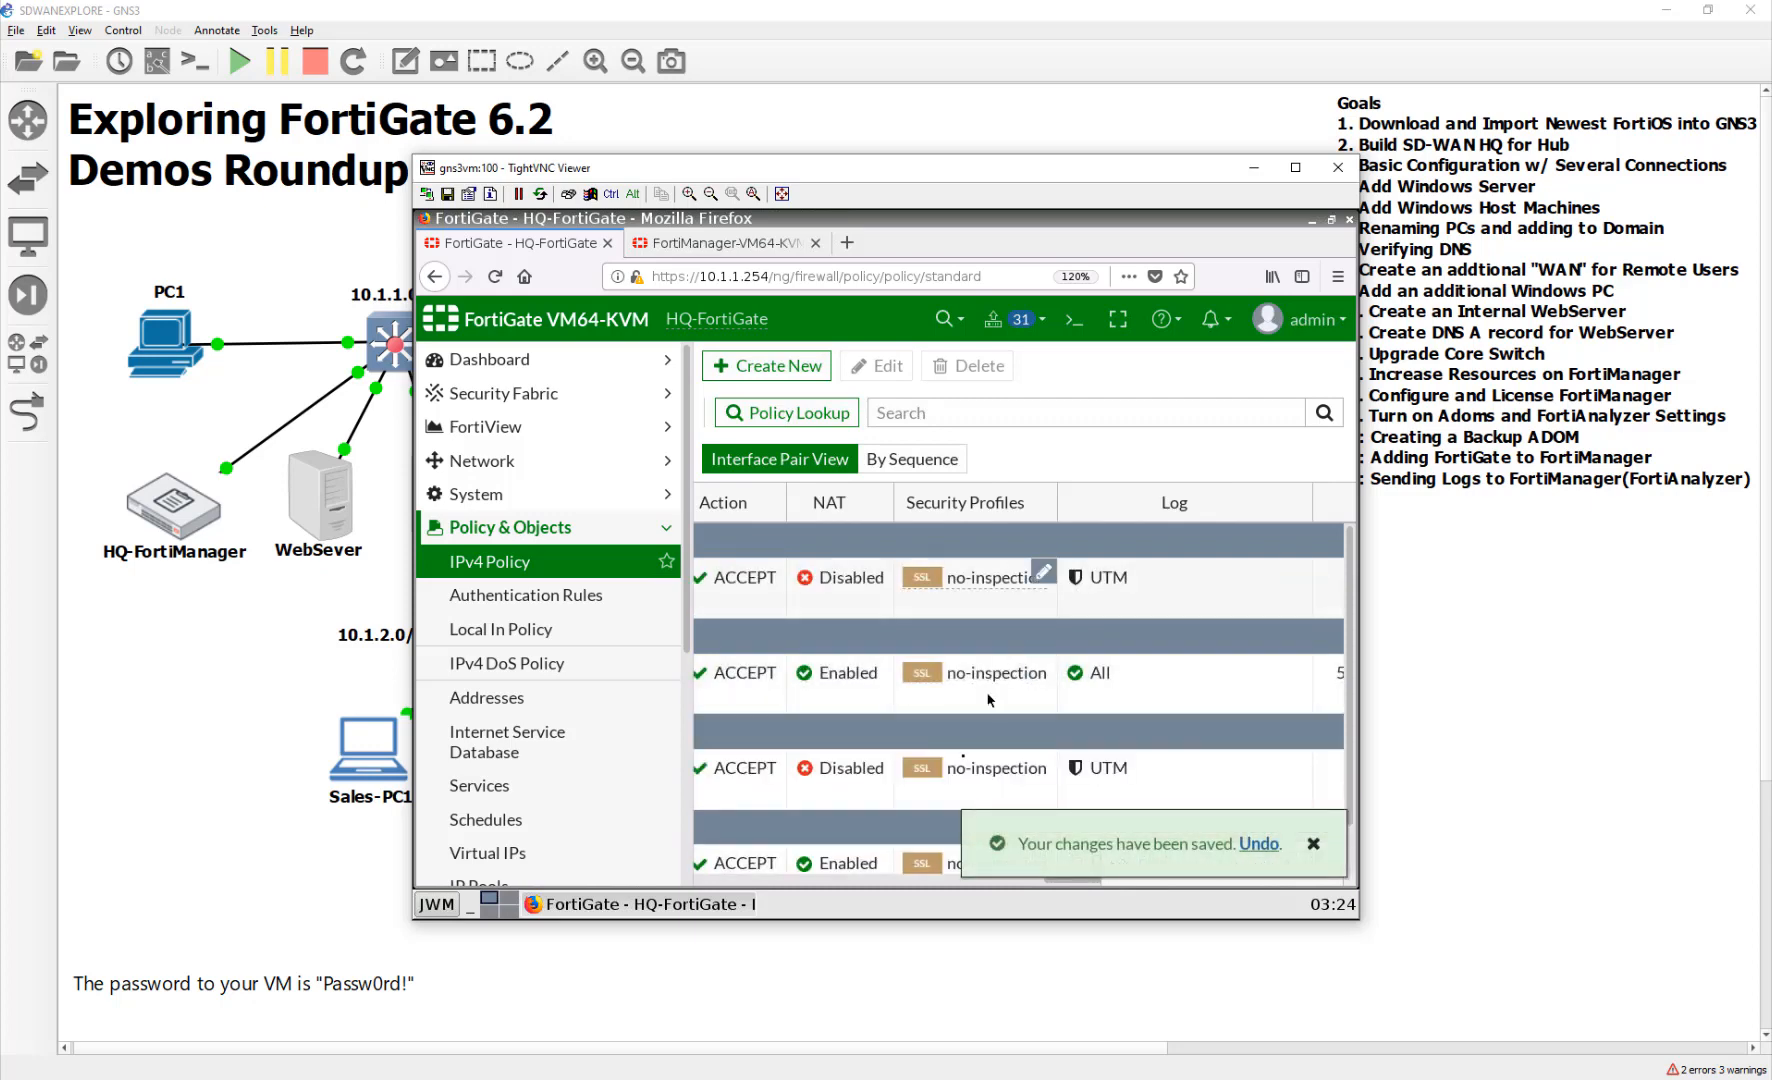
Scroll across the IPv4 policy table to review the updated policies
{"action": "left_click", "coordinate": [916, 883]}
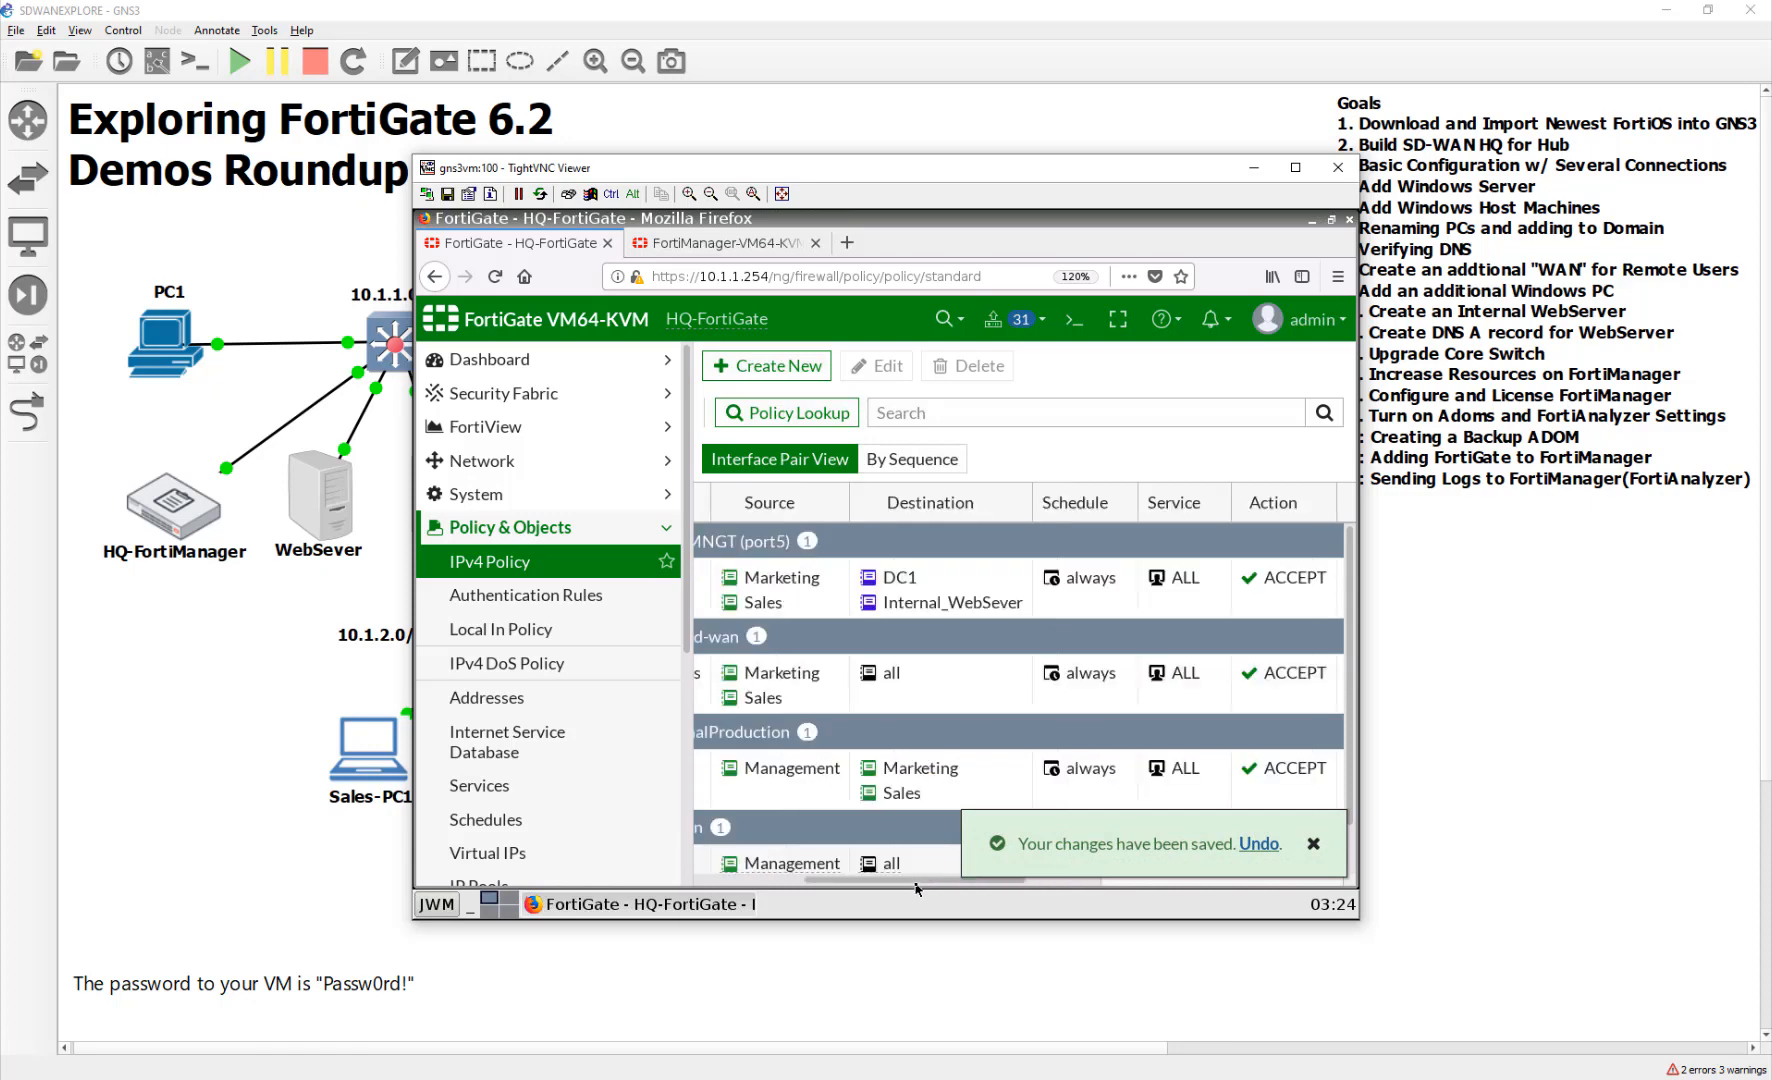
{"action": "left_click", "coordinate": [766, 882]}
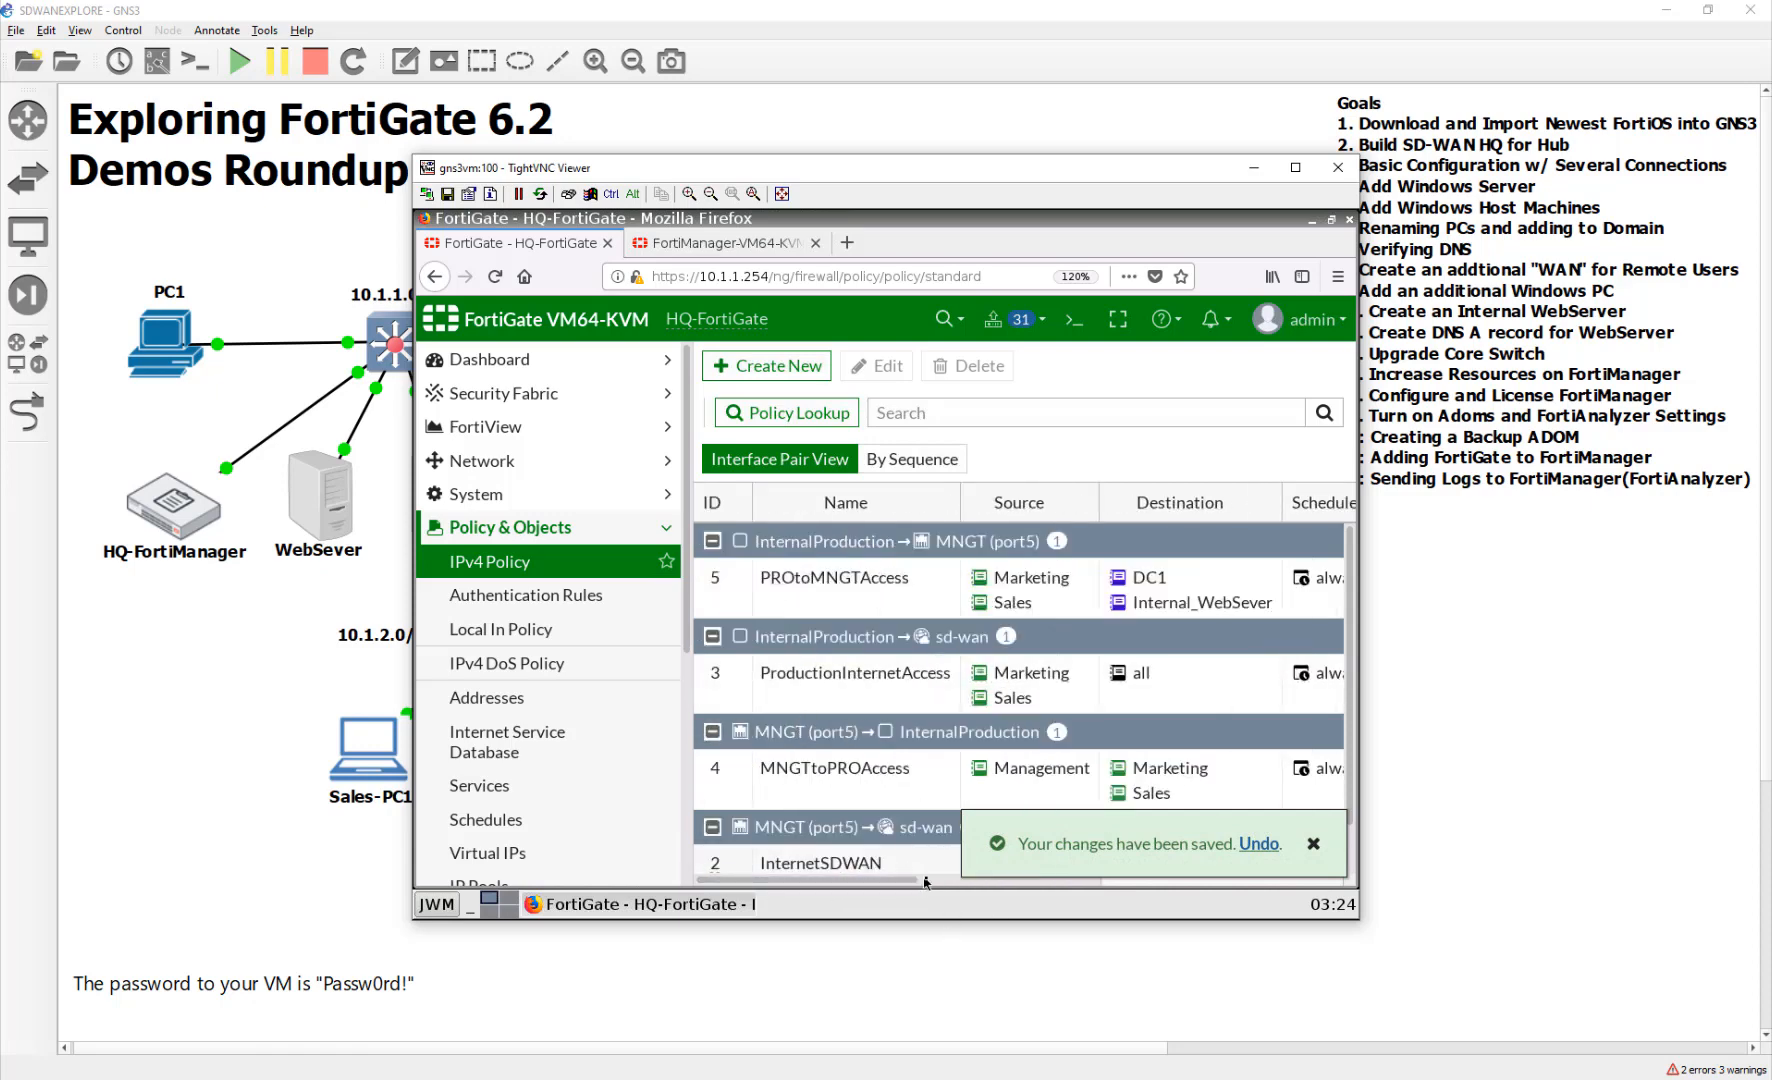
{"action": "left_click", "coordinate": [930, 880]}
{"action": "left_click", "coordinate": [1130, 876]}
{"action": "left_click_drag", "start_coordinate": [1130, 875], "coordinate": [1350, 855]}
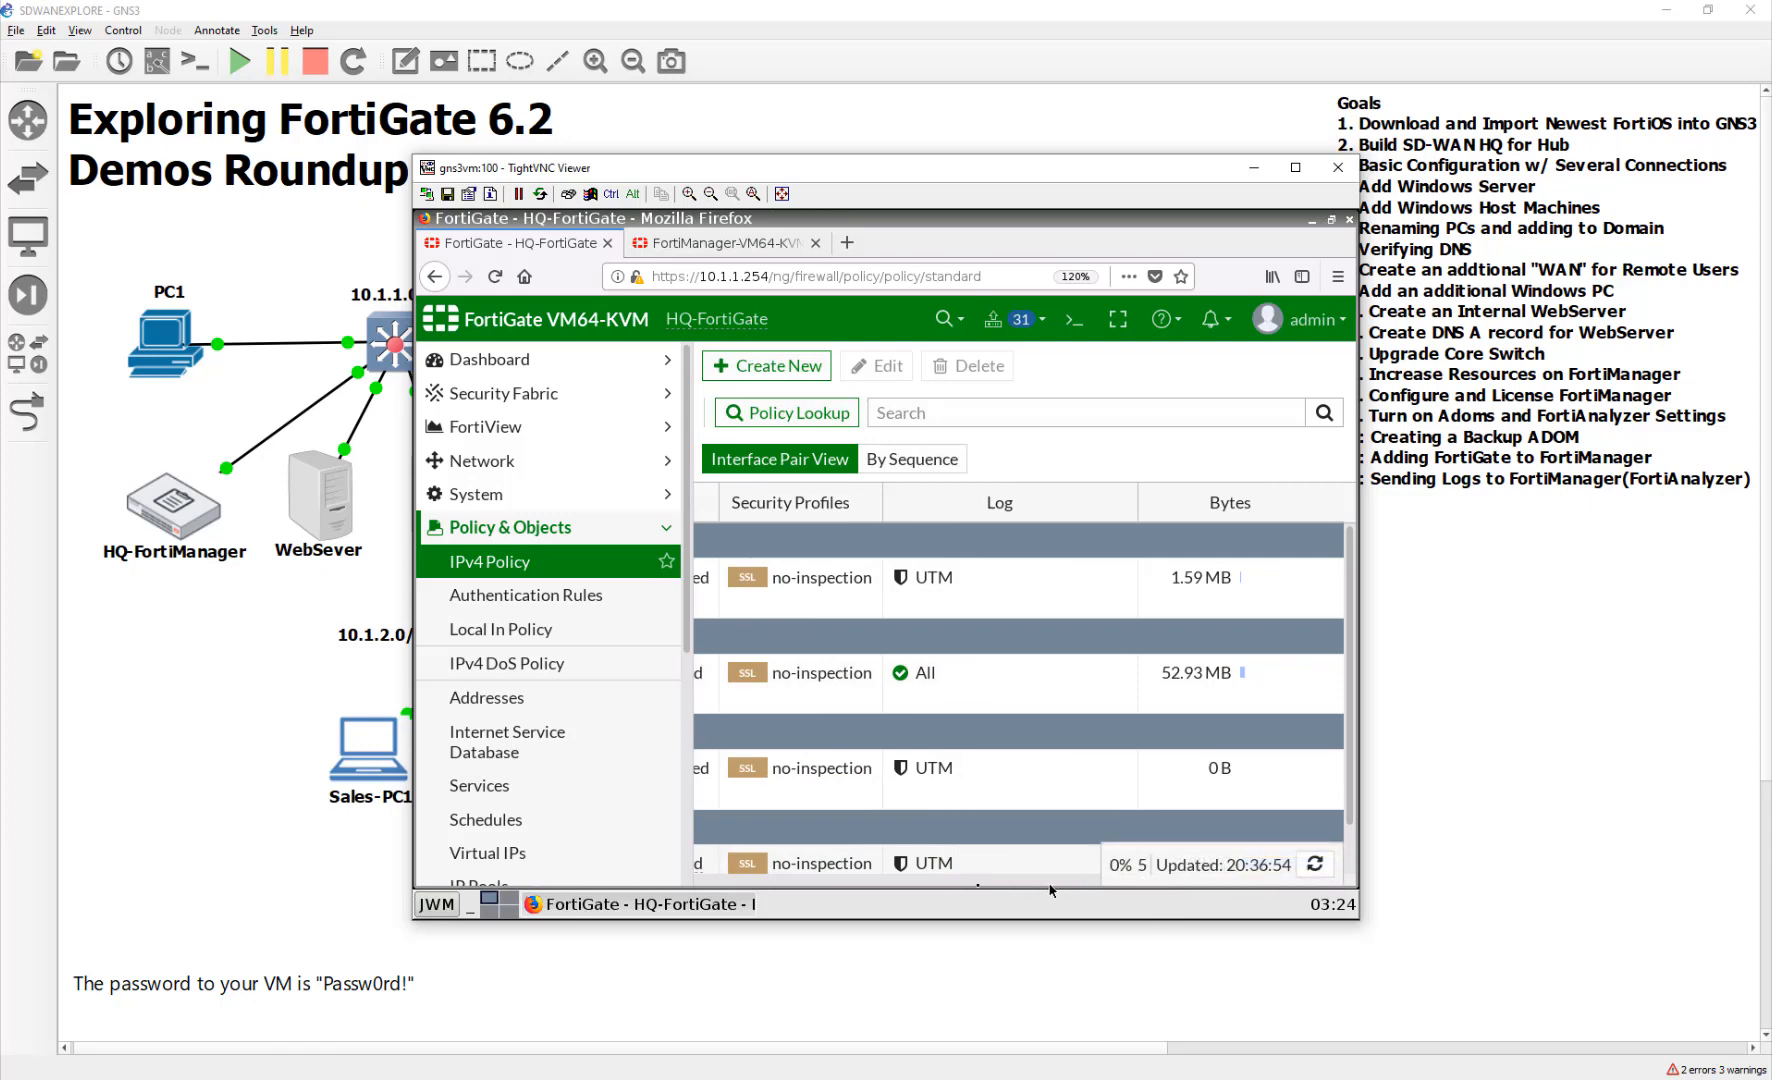
{"action": "scroll", "coordinate": [955, 882], "scroll_direction": "left", "scroll_amount": 5}
{"action": "left_click_drag", "start_coordinate": [955, 882], "coordinate": [808, 884]}
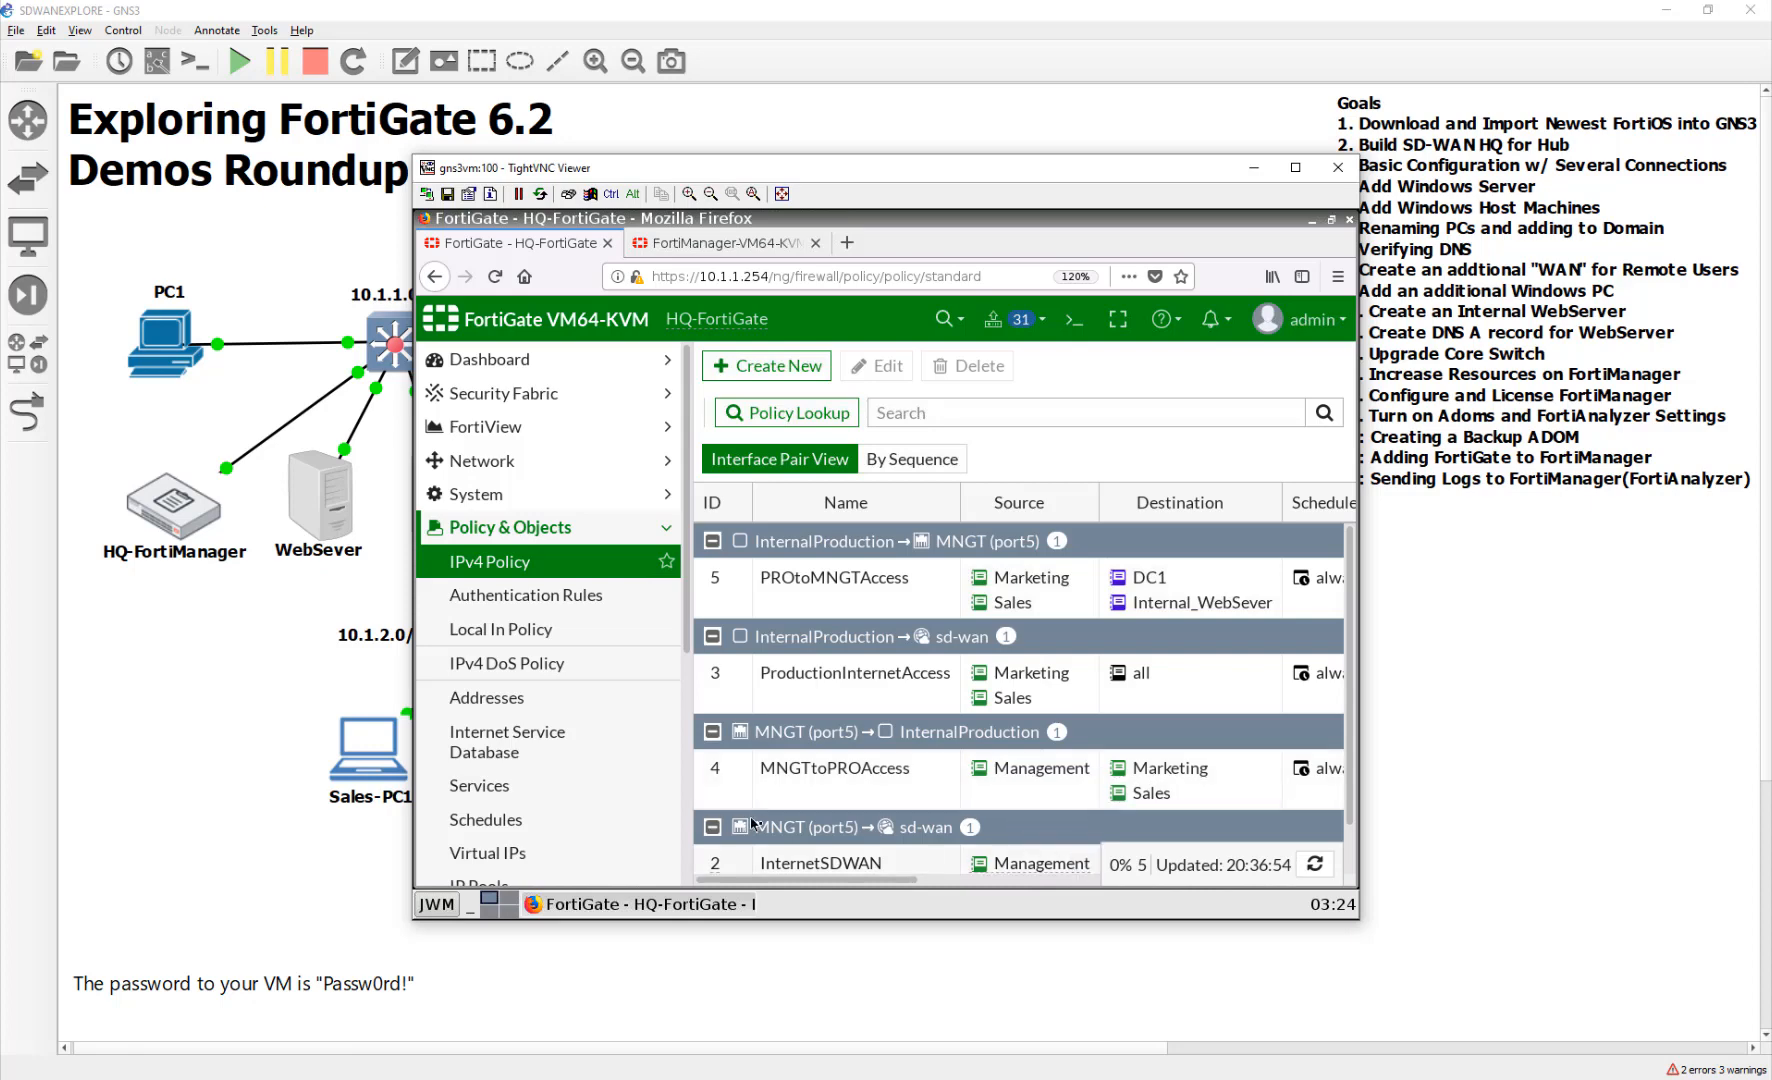
{"action": "scroll", "coordinate": [557, 787], "scroll_direction": "down", "scroll_amount": 5}
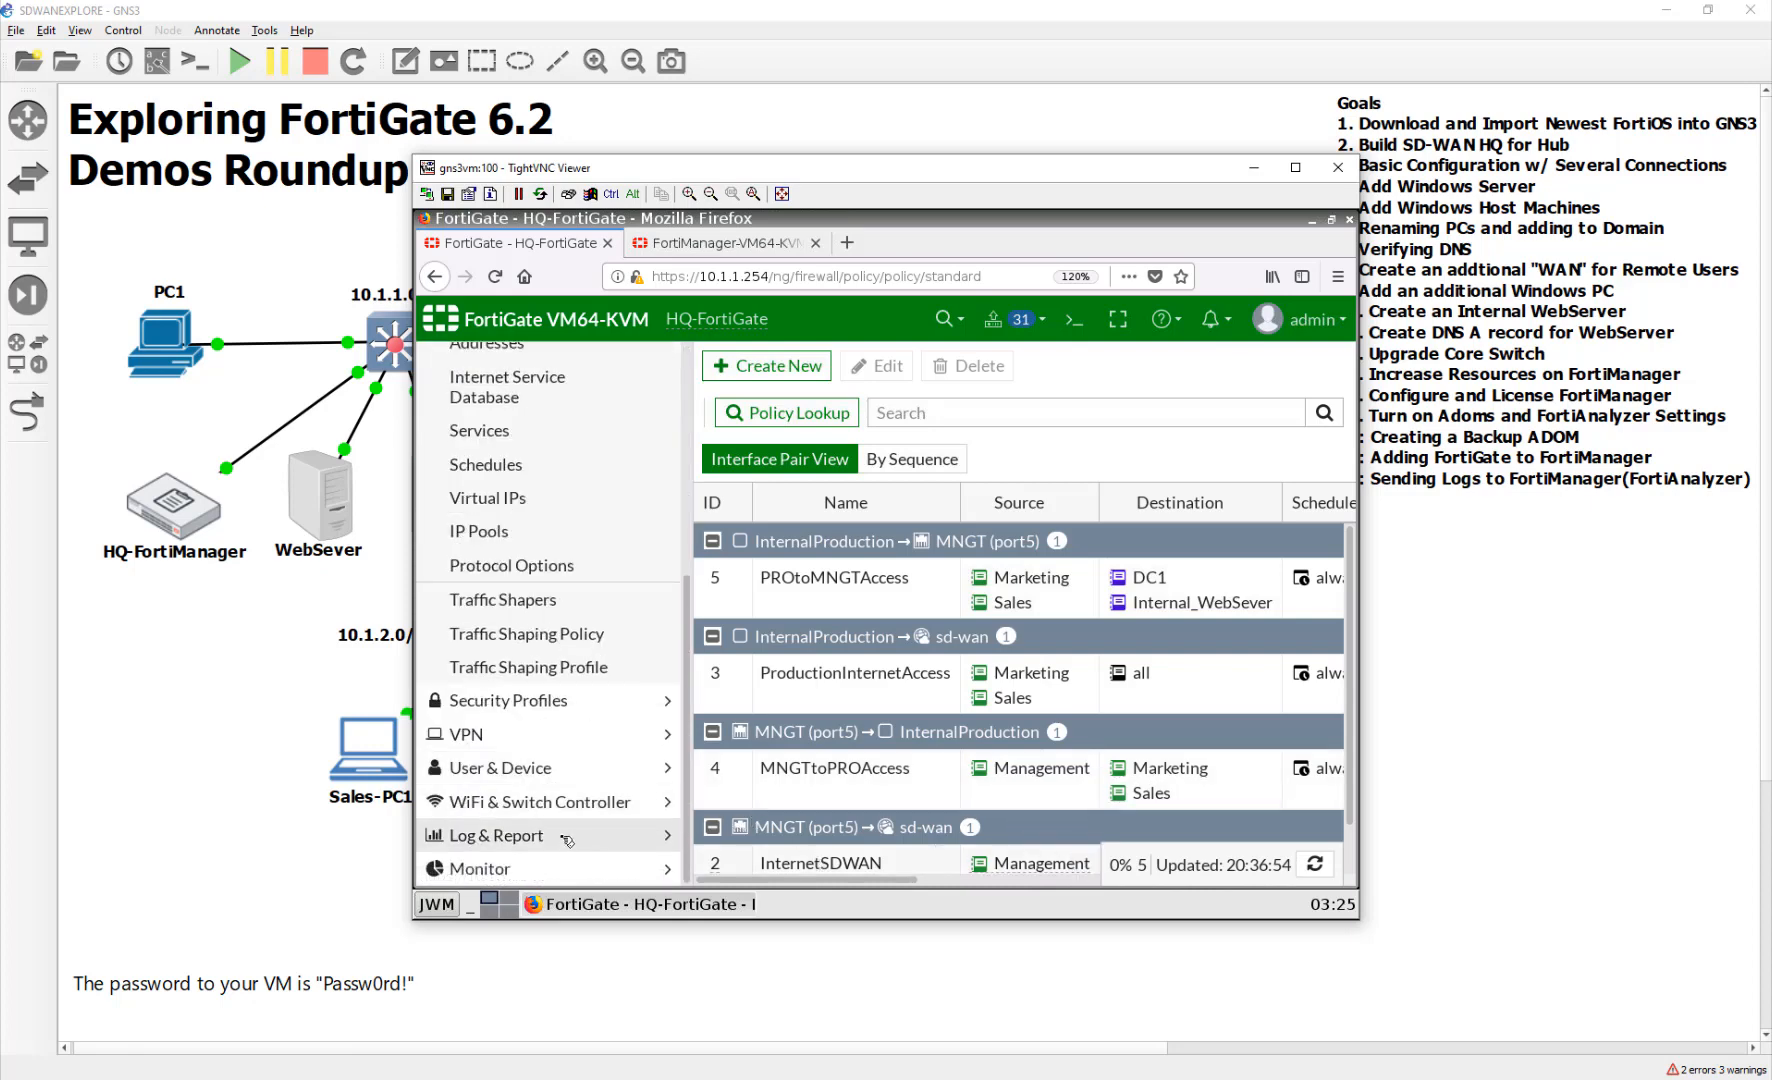
Look over the Log & Report settings page
{"action": "left_click", "coordinate": [560, 836]}
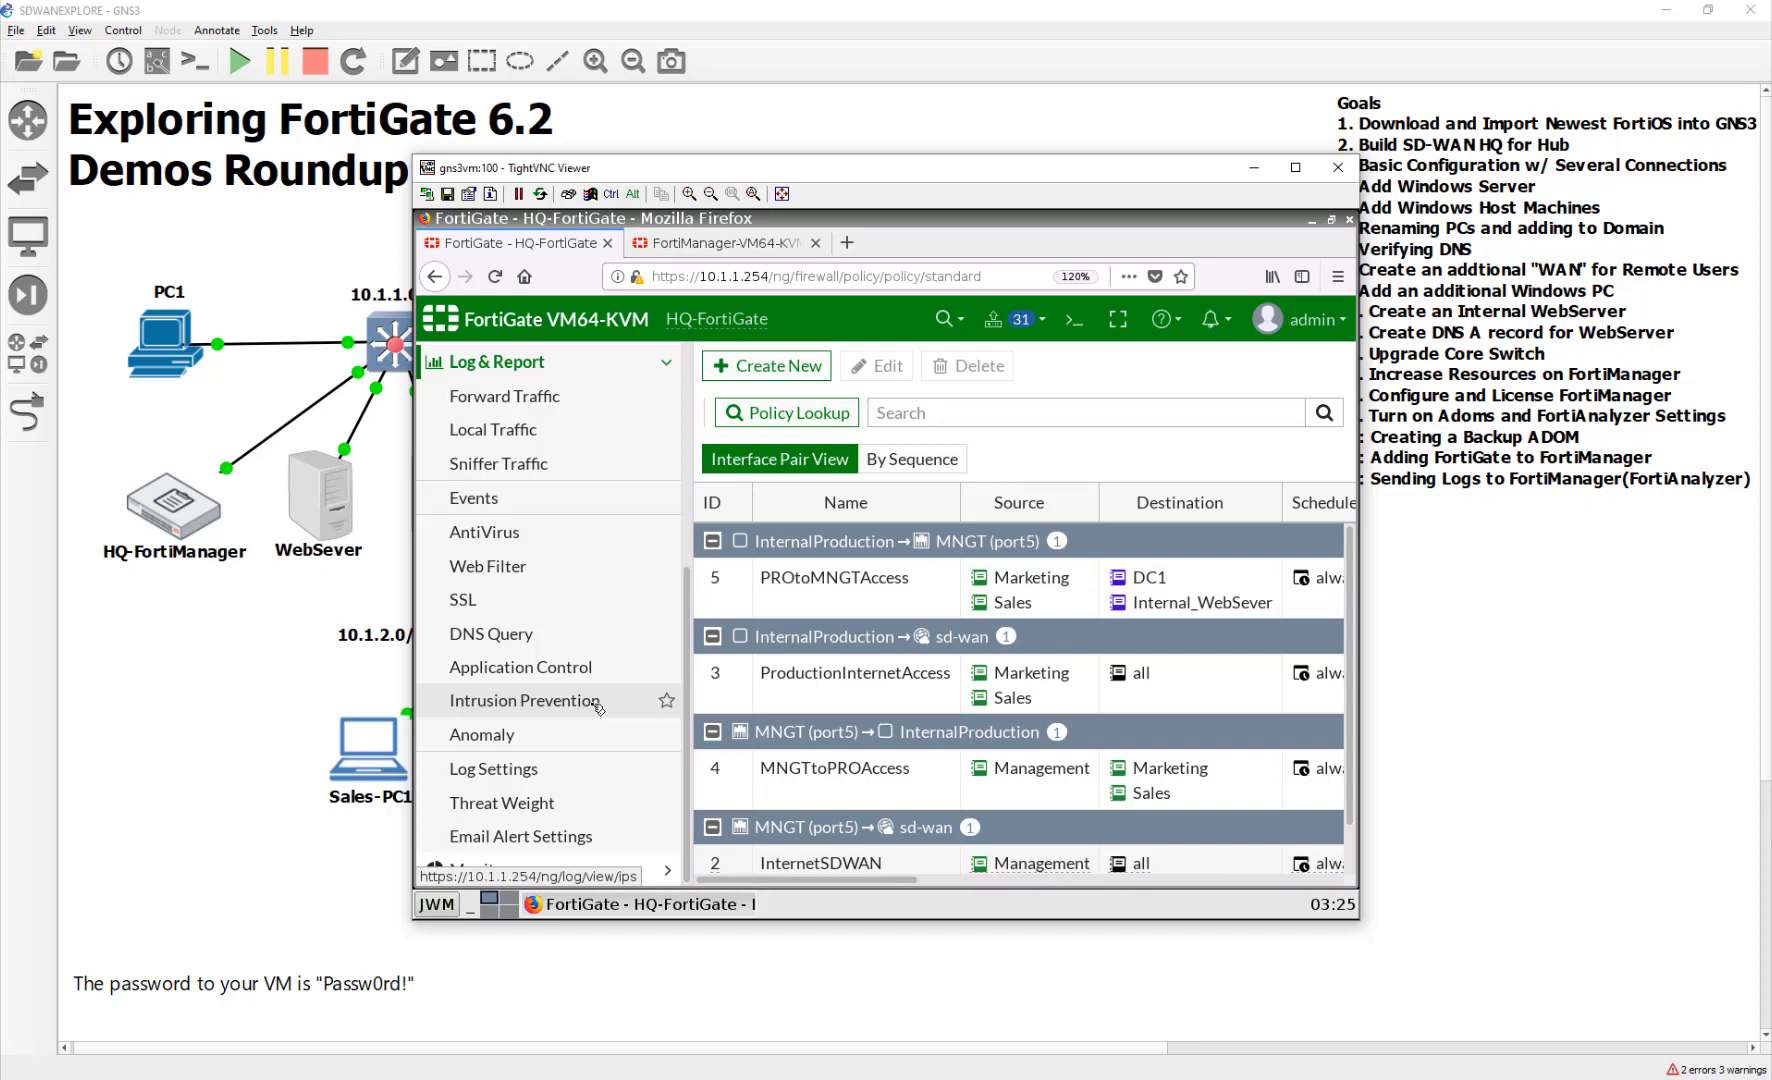
{"action": "left_click", "coordinate": [595, 768]}
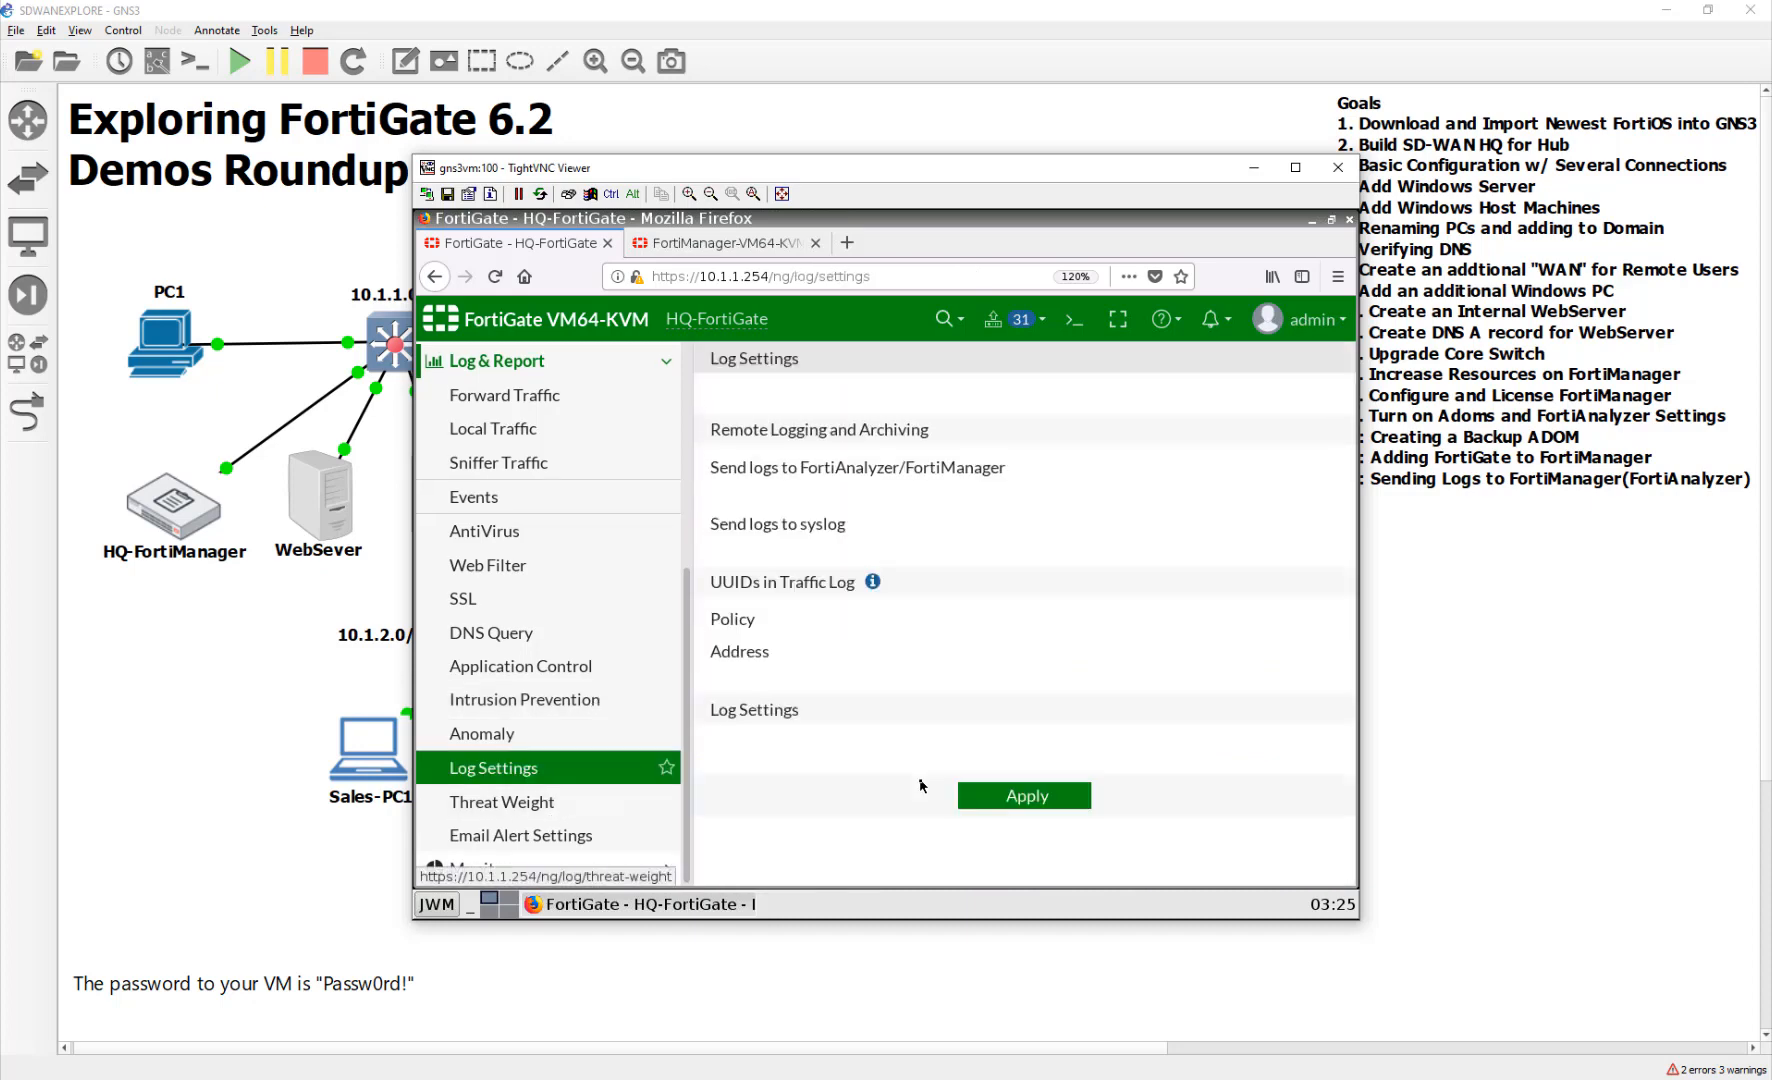
{"action": "scroll", "coordinate": [766, 727], "scroll_direction": "down", "scroll_amount": 5}
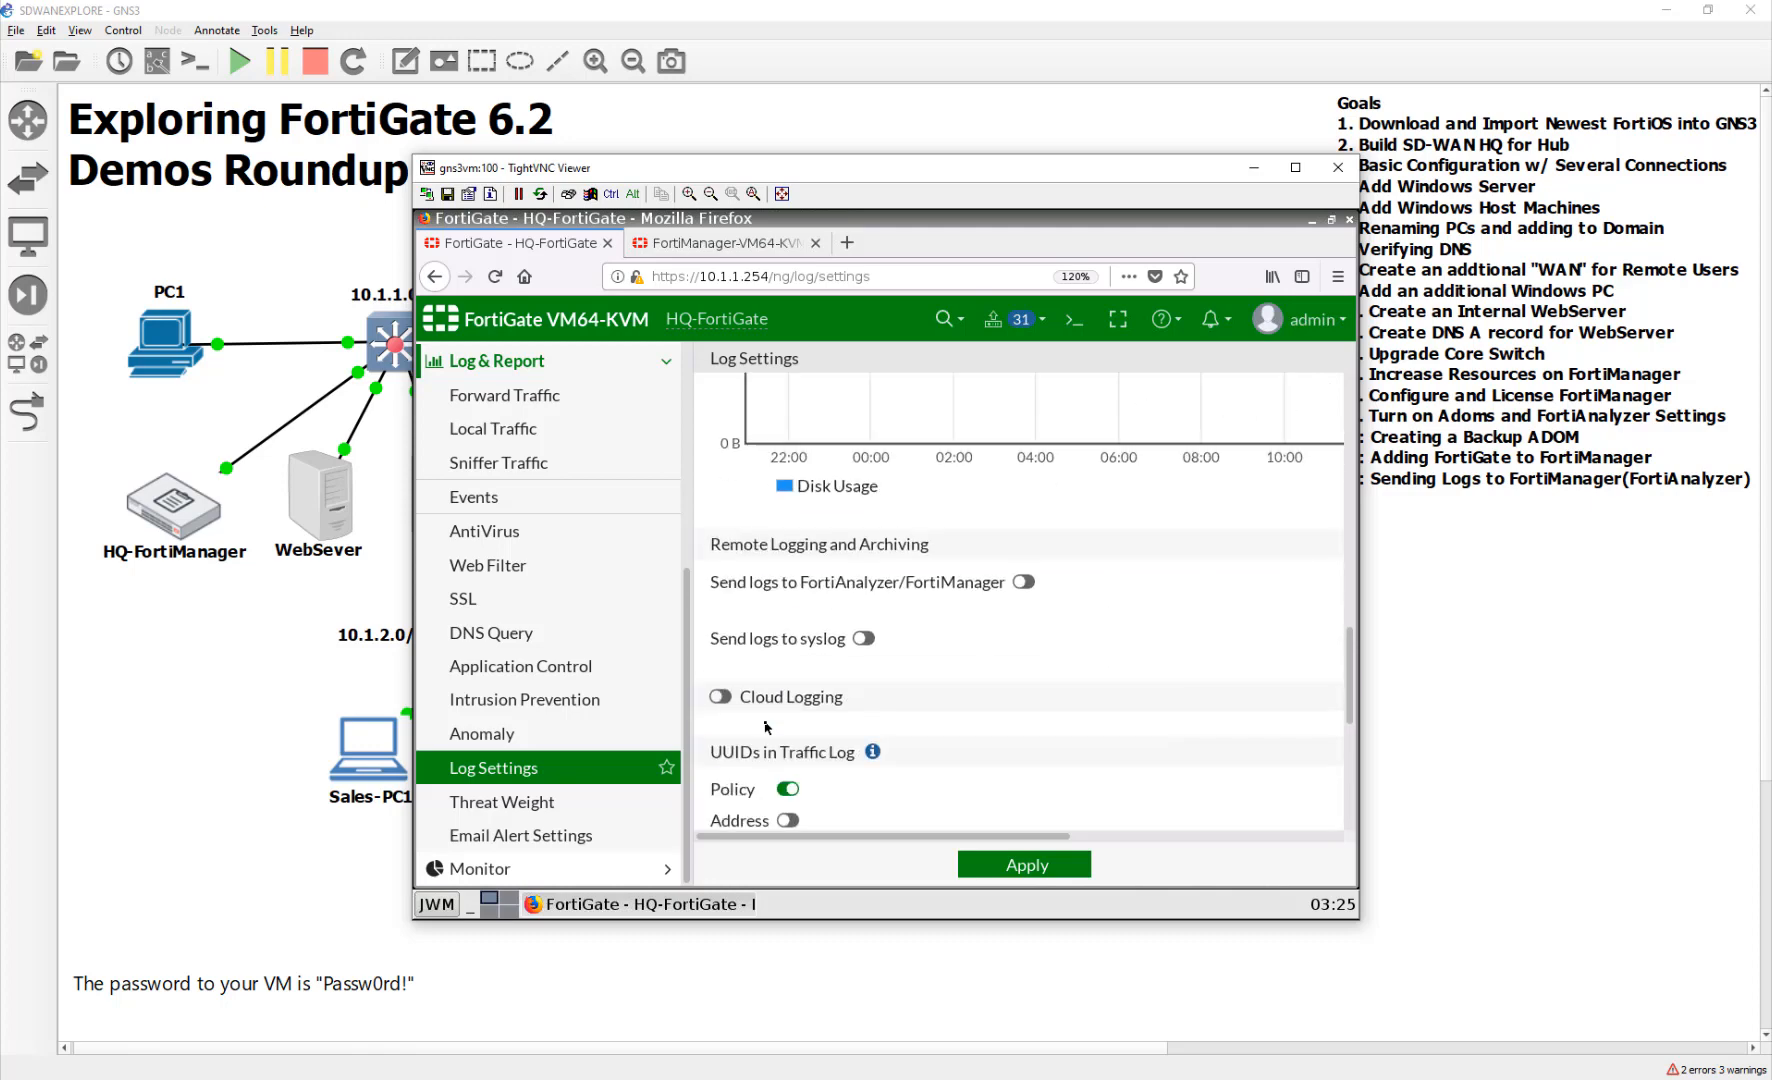
{"action": "scroll", "coordinate": [766, 727], "scroll_direction": "down", "scroll_amount": 5}
{"action": "scroll", "coordinate": [766, 727], "scroll_direction": "up", "scroll_amount": 4}
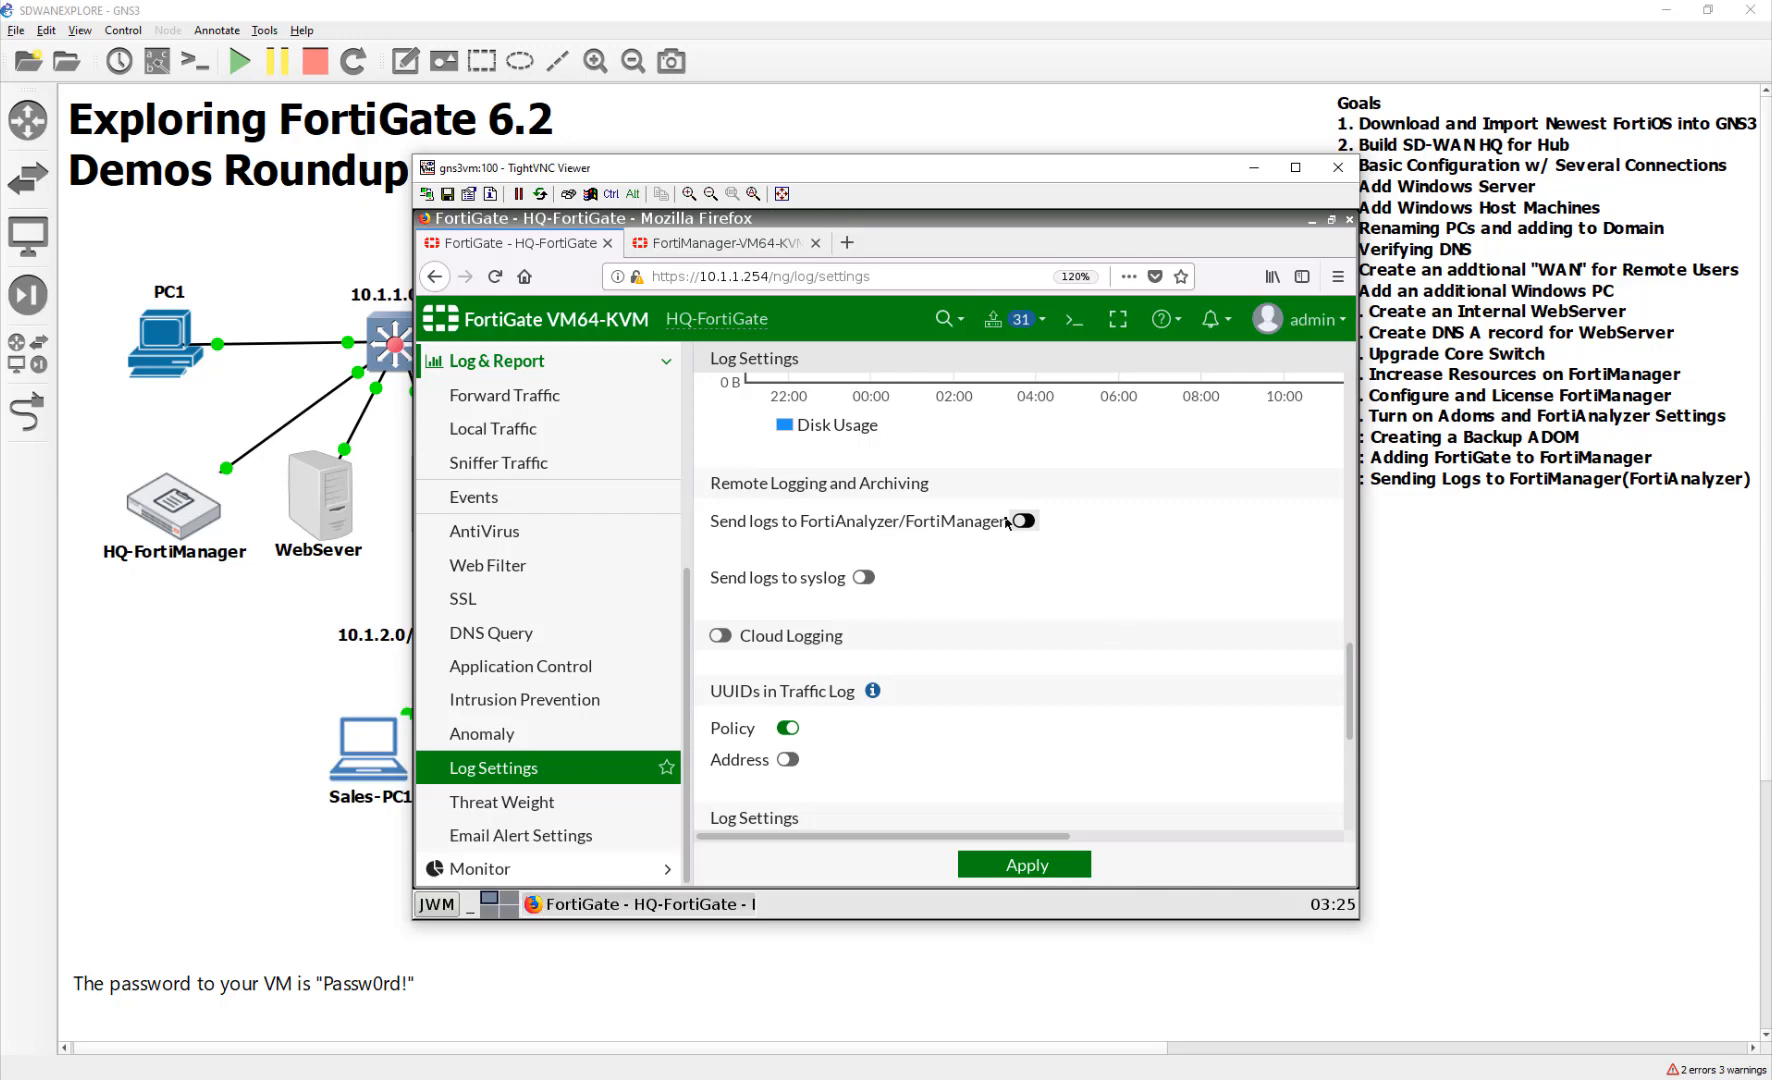
{"action": "scroll", "coordinate": [550, 650], "scroll_direction": "up", "scroll_amount": 5}
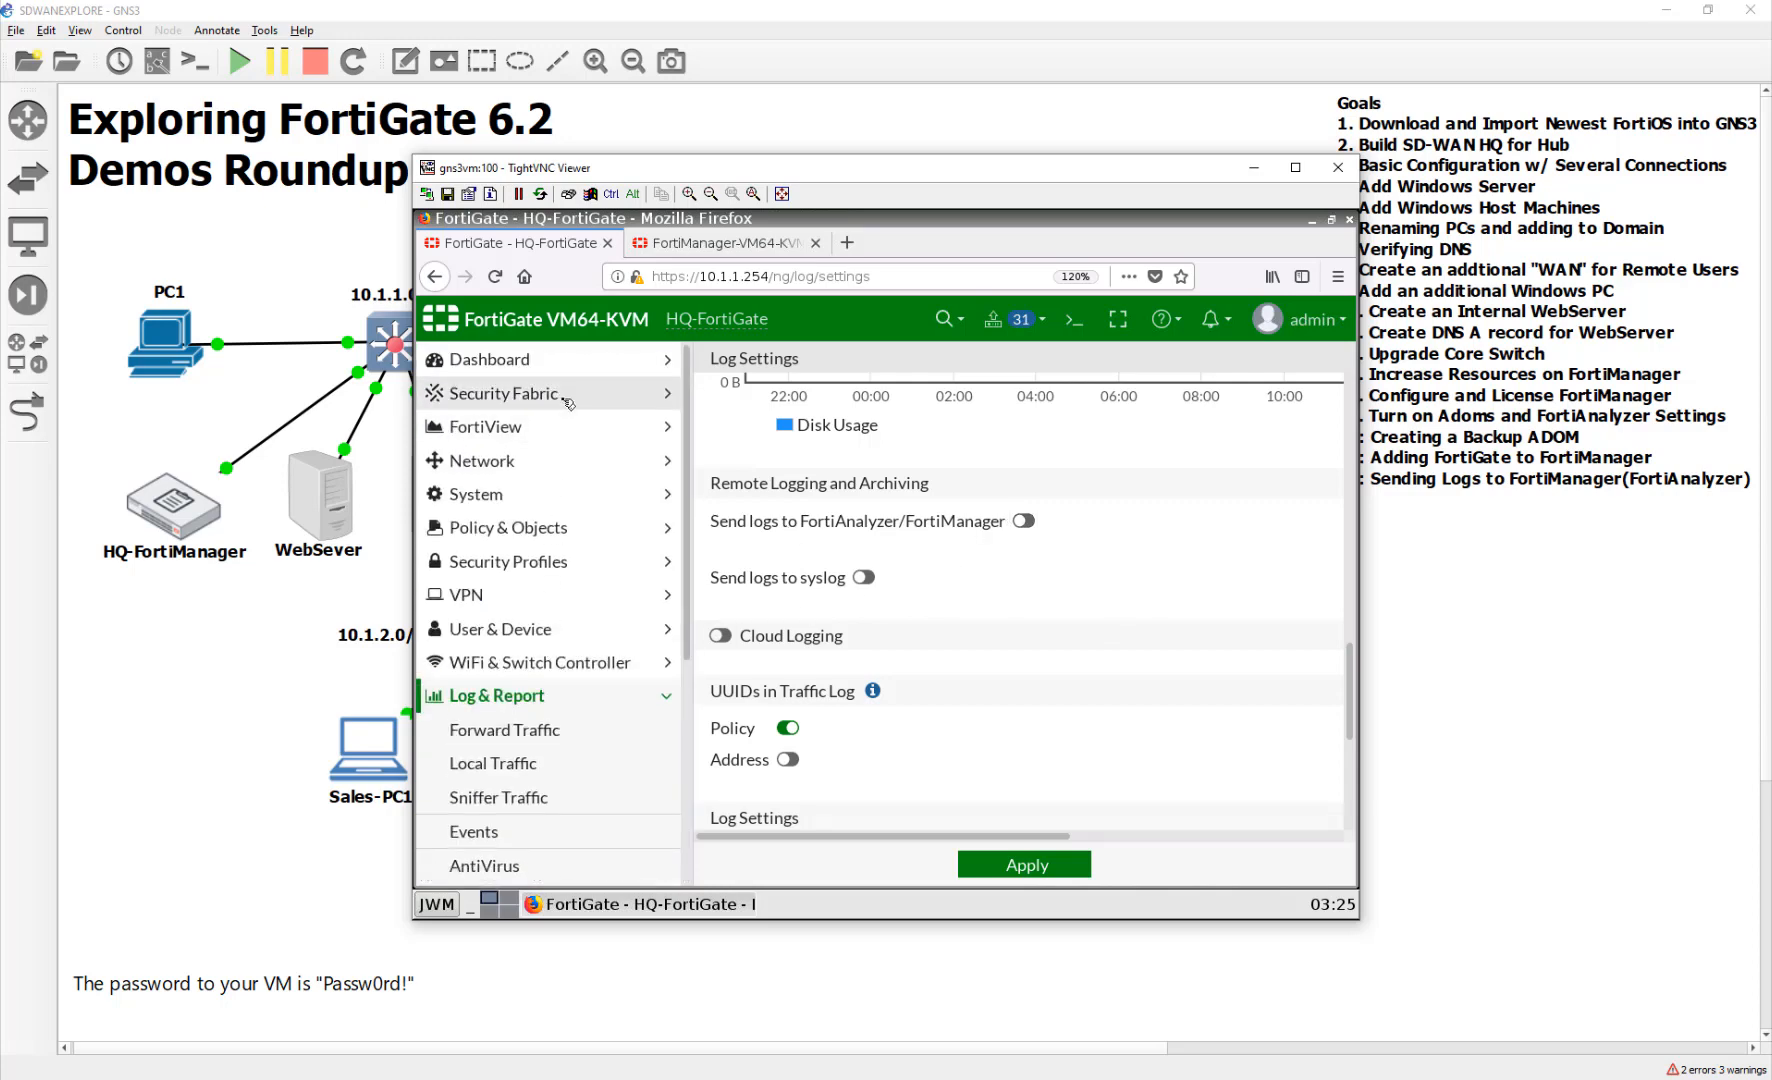
In Security Fabric Settings, enable FortiAnalyzer Logging to FortiManager with Real Time upload and test the connection
{"action": "left_click", "coordinate": [565, 398]}
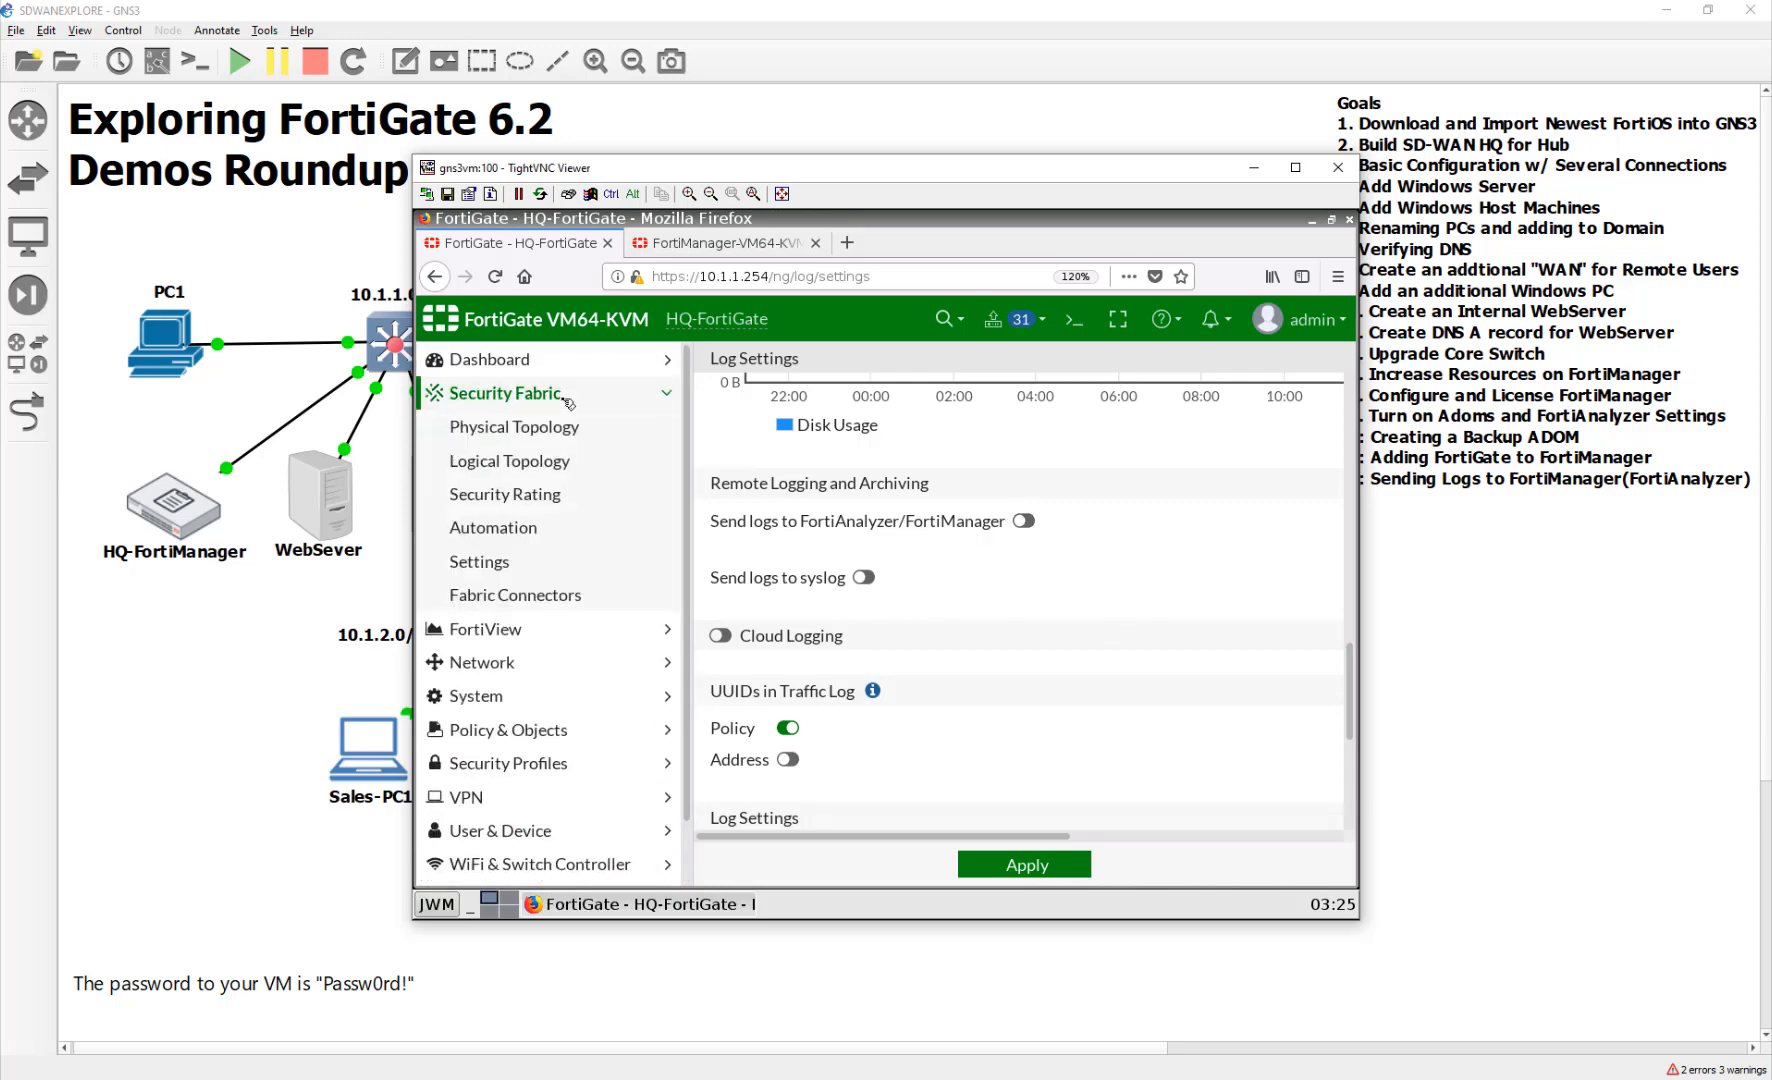
{"action": "left_click", "coordinate": [560, 566]}
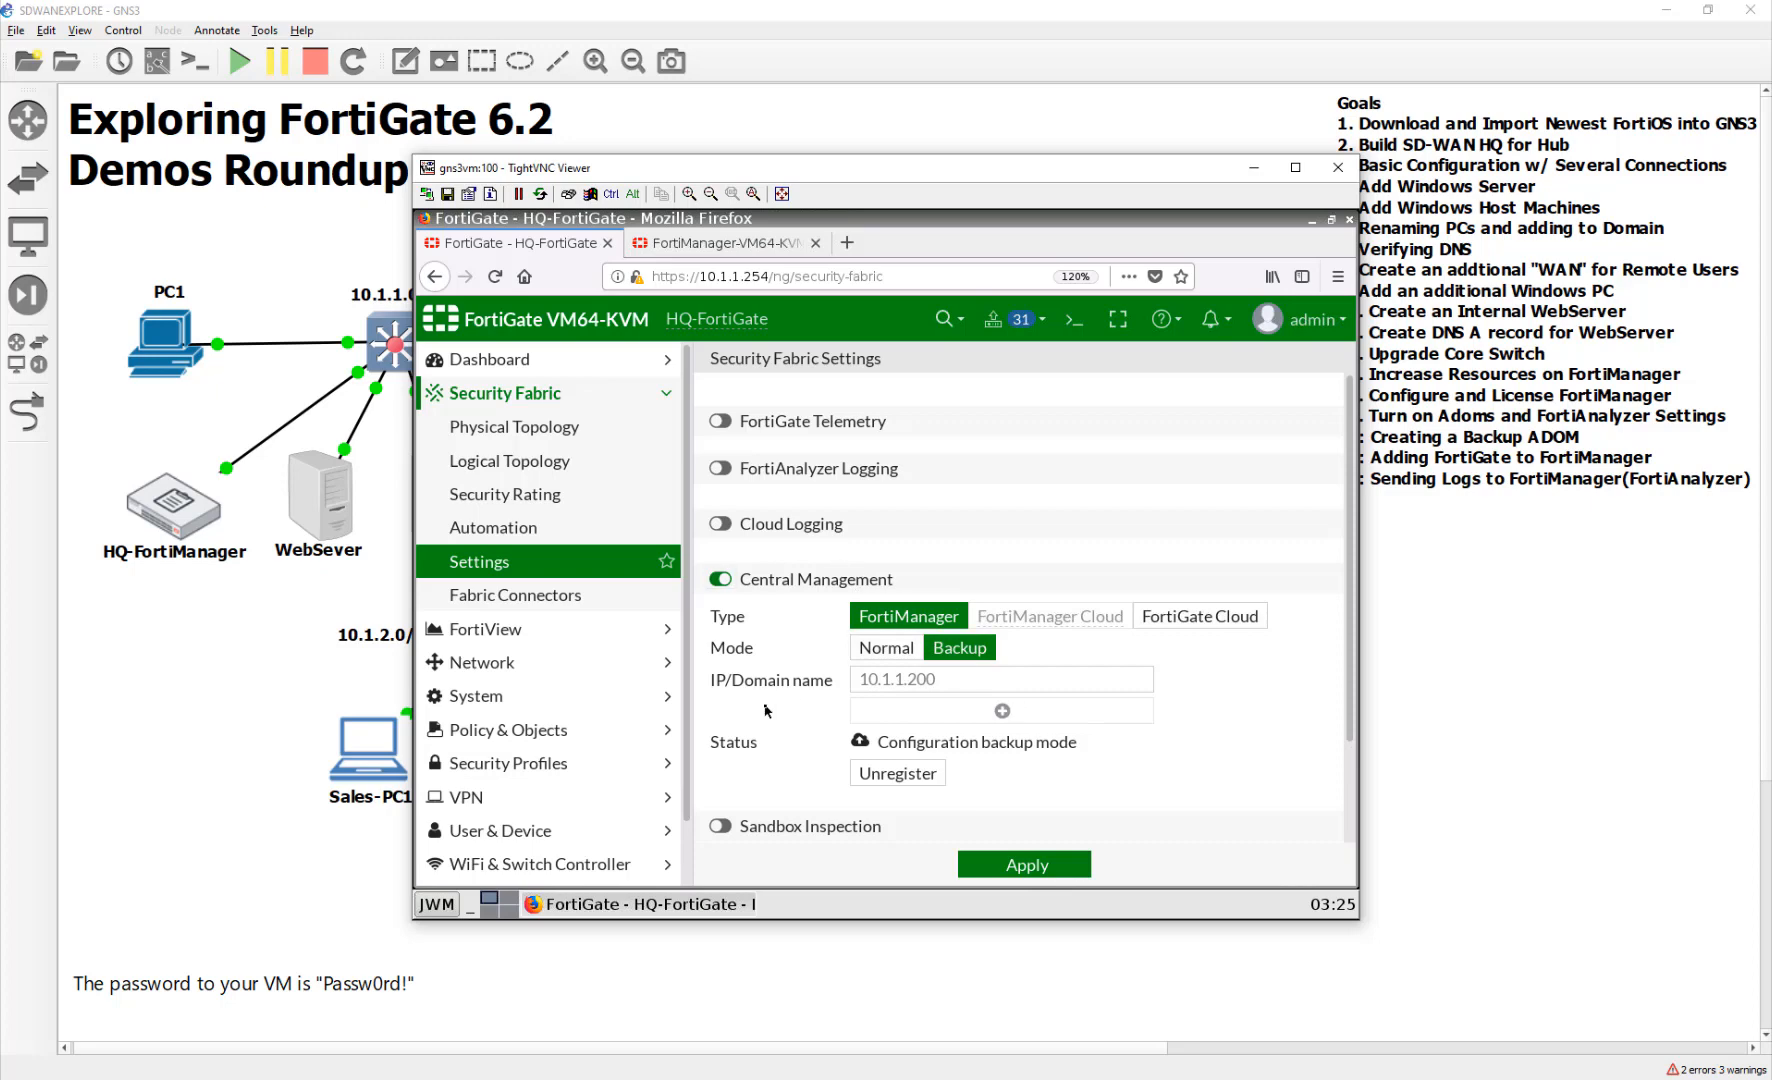
{"action": "scroll", "coordinate": [766, 712], "scroll_direction": "down", "scroll_amount": 1}
{"action": "scroll", "coordinate": [766, 712], "scroll_direction": "up", "scroll_amount": 1}
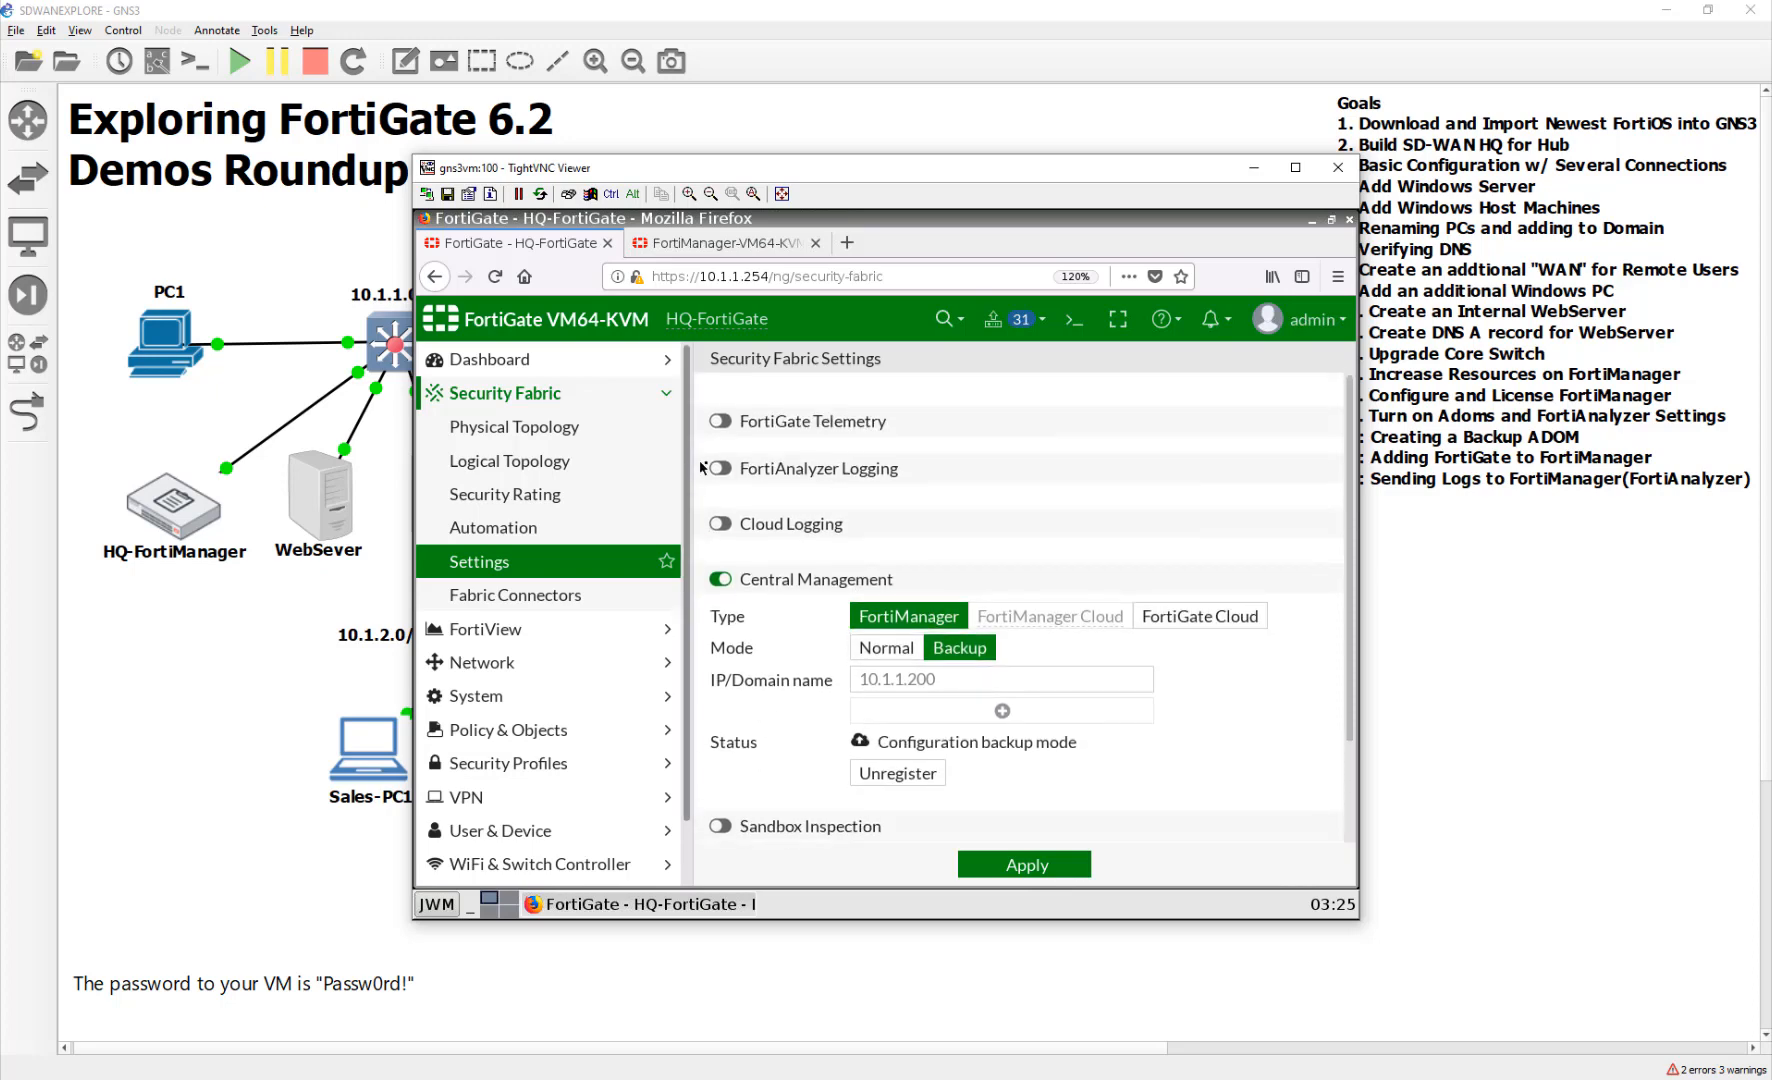
{"action": "left_click", "coordinate": [718, 467]}
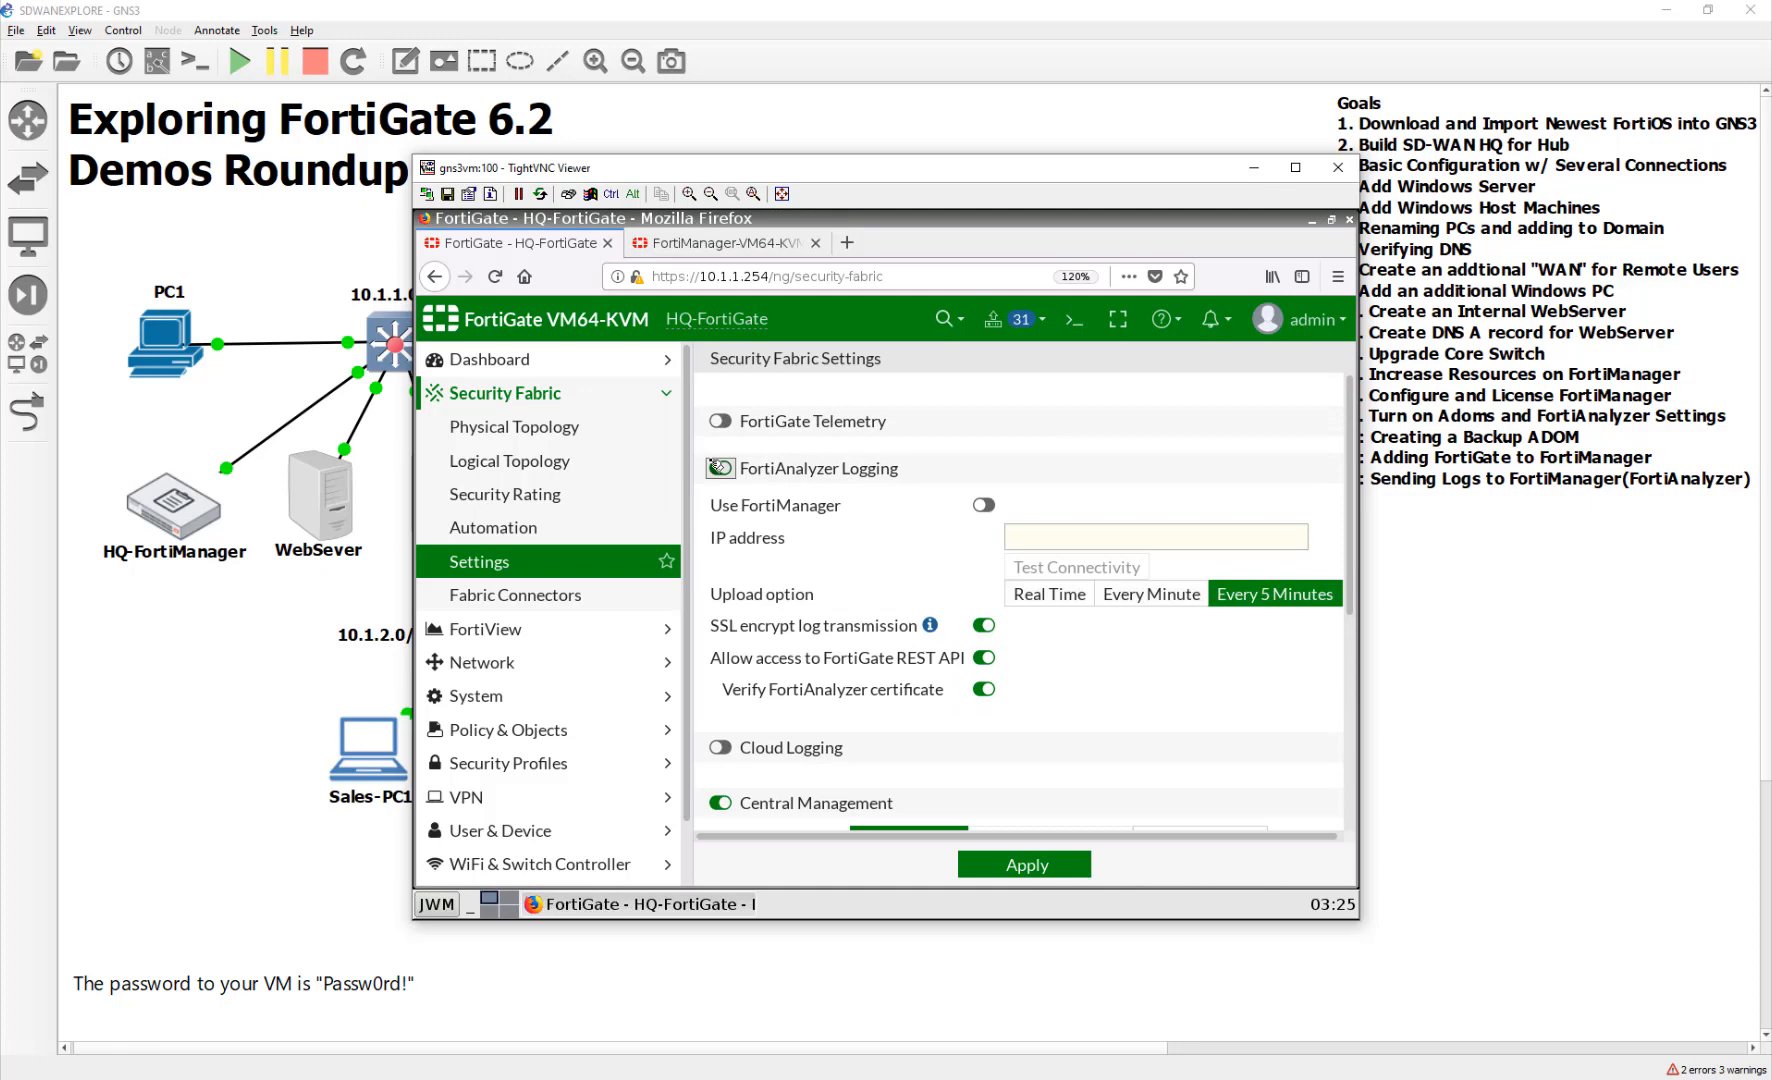
{"action": "left_click", "coordinate": [984, 504]}
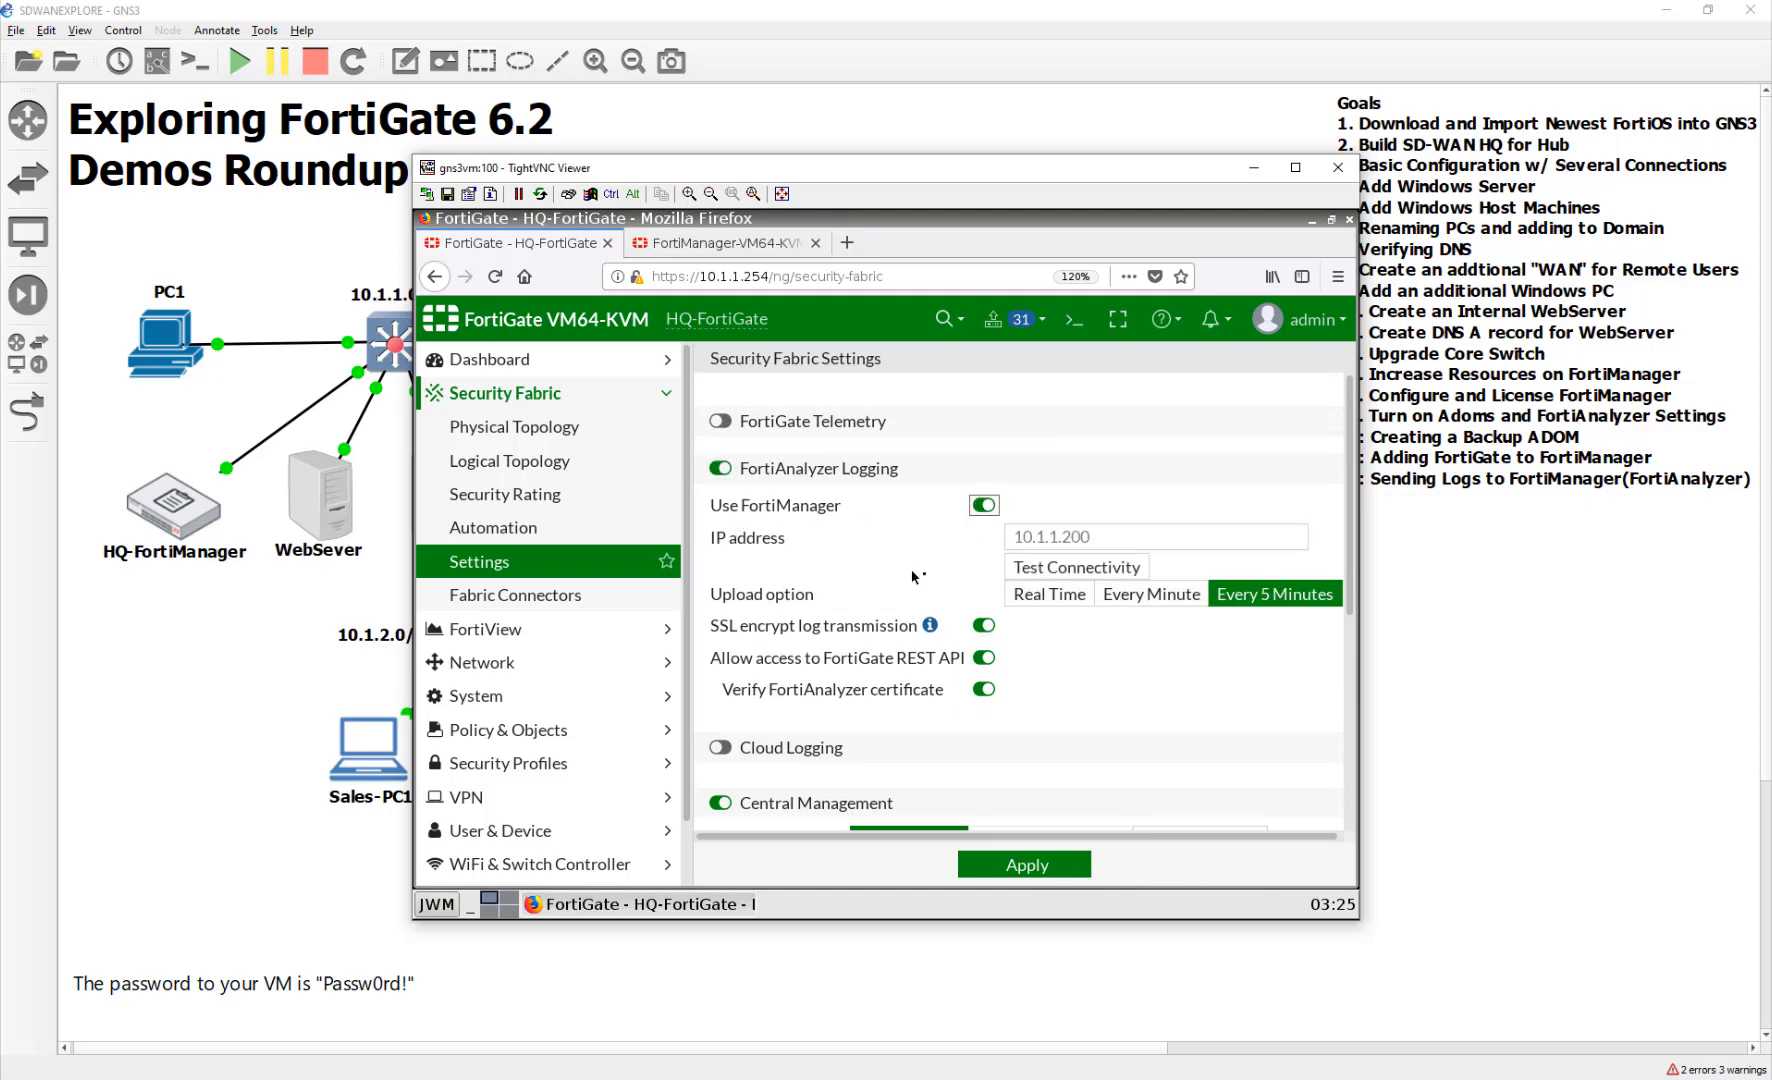
{"action": "left_click", "coordinate": [1044, 596]}
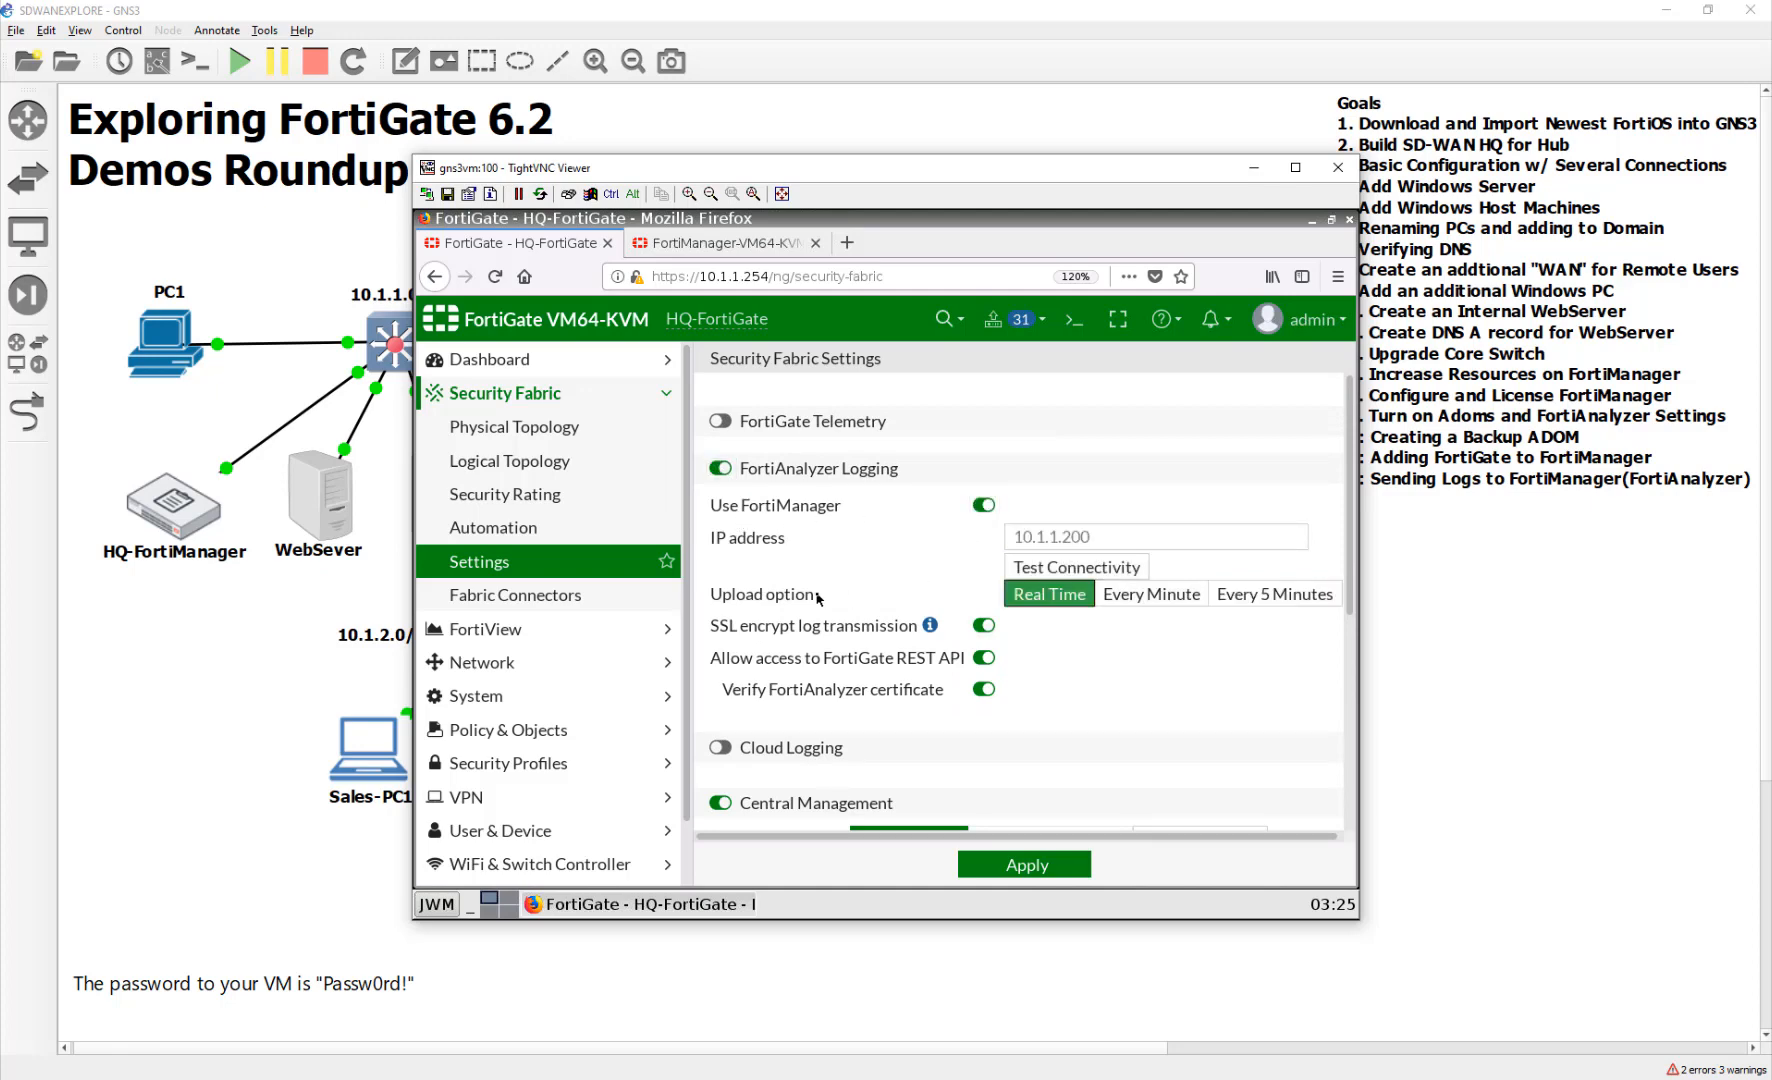
{"action": "left_click", "coordinate": [1016, 575]}
{"action": "scroll", "coordinate": [895, 581], "scroll_direction": "down", "scroll_amount": 2}
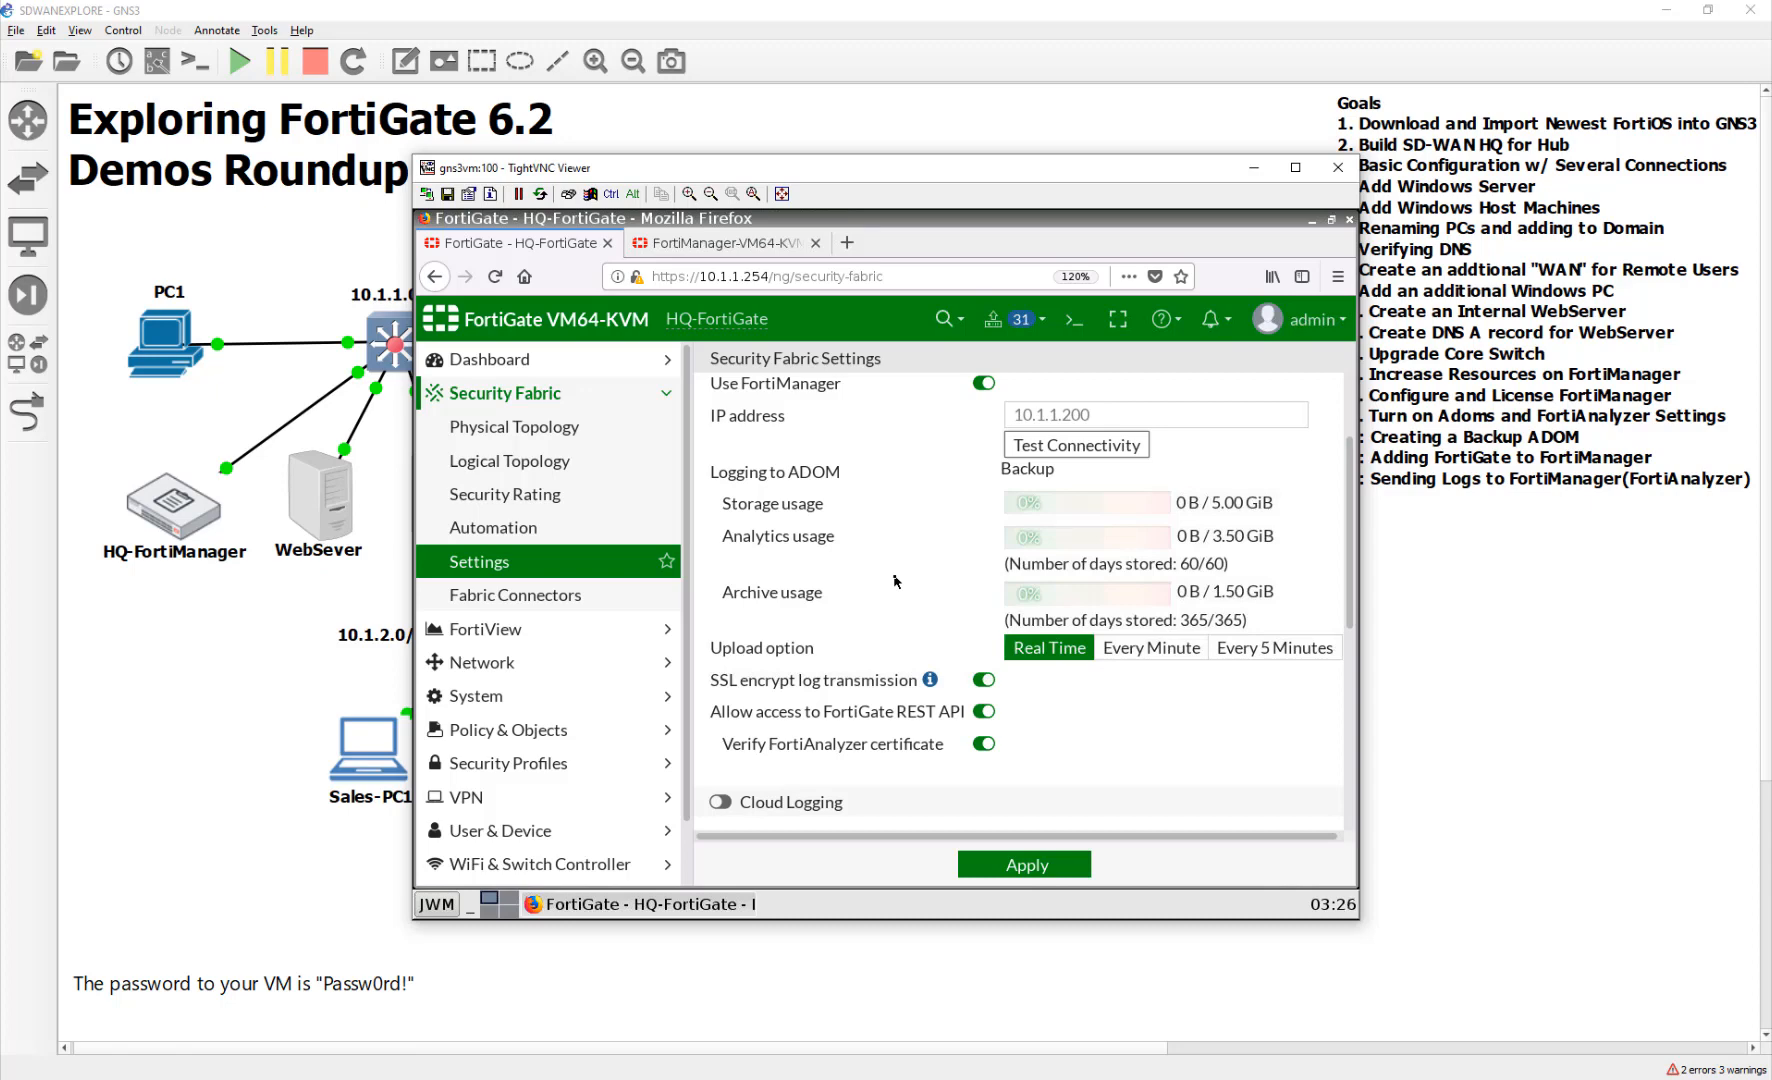
Apply the logging settings with Verify certificate disabled, then log out of FortiGate
{"action": "left_click", "coordinate": [1030, 864]}
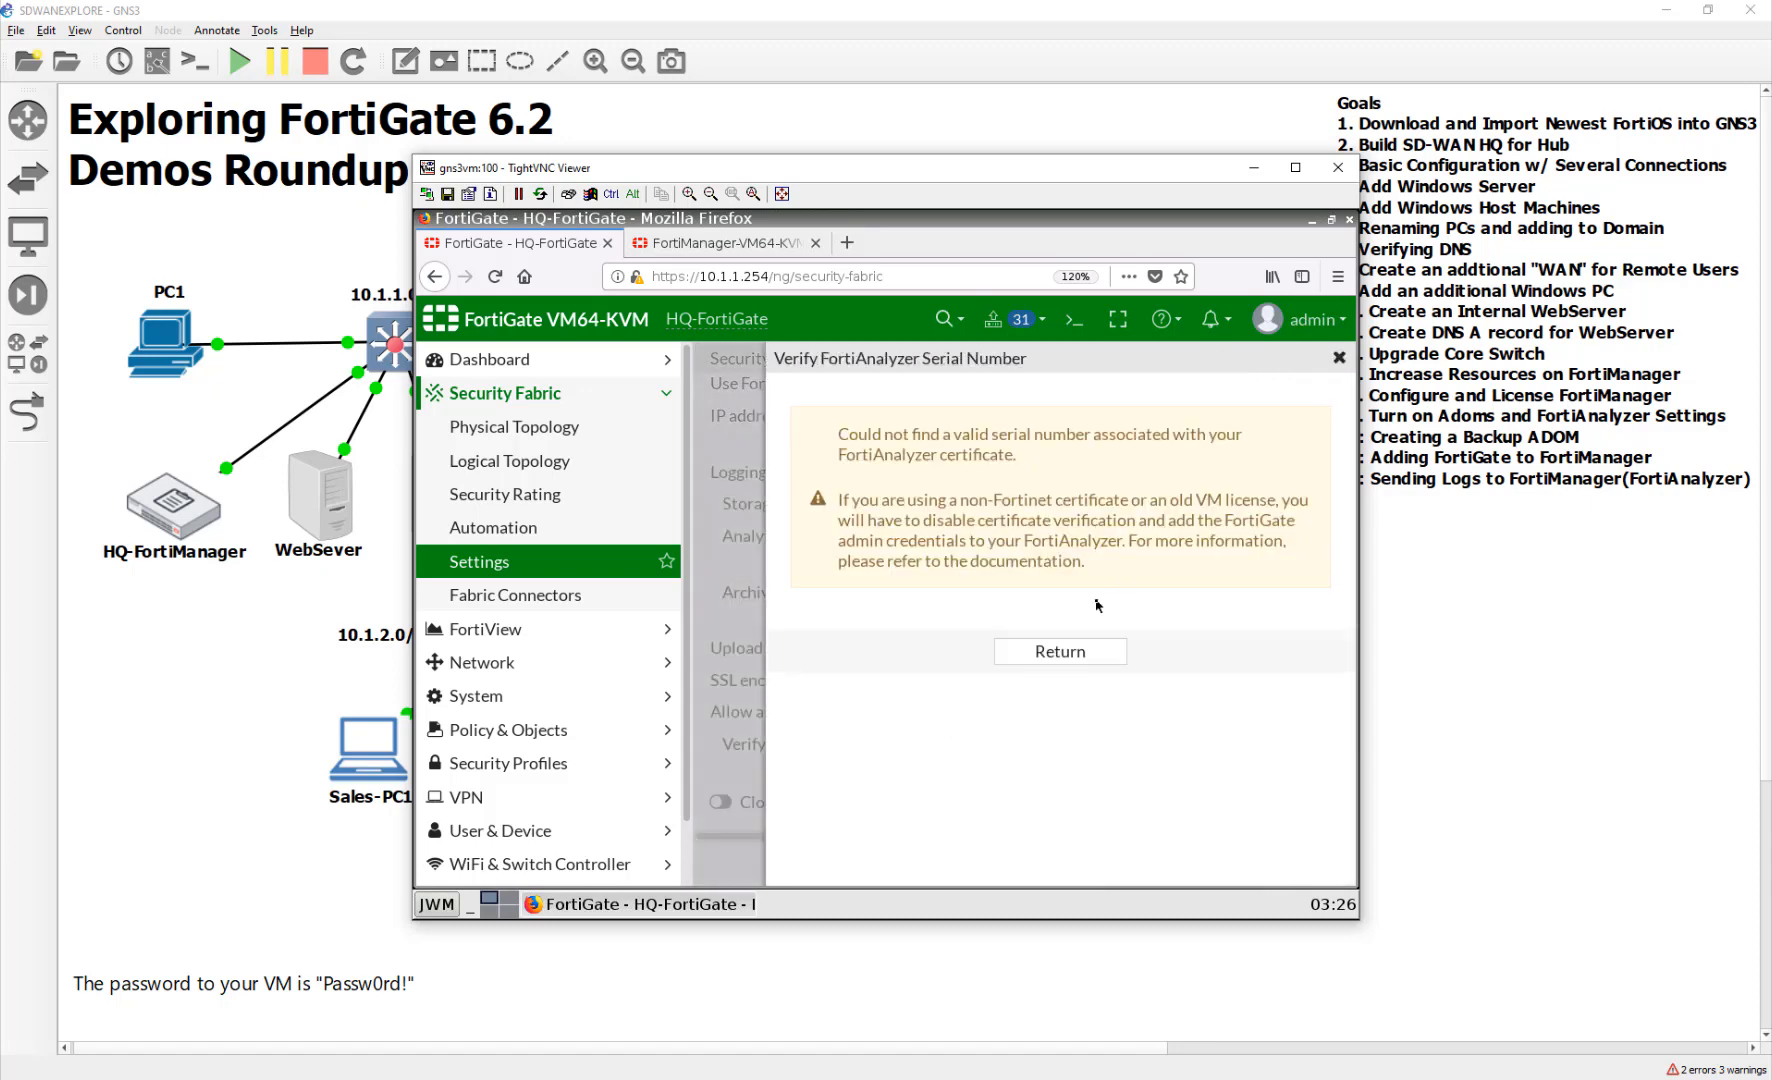
{"action": "left_click", "coordinate": [1086, 653]}
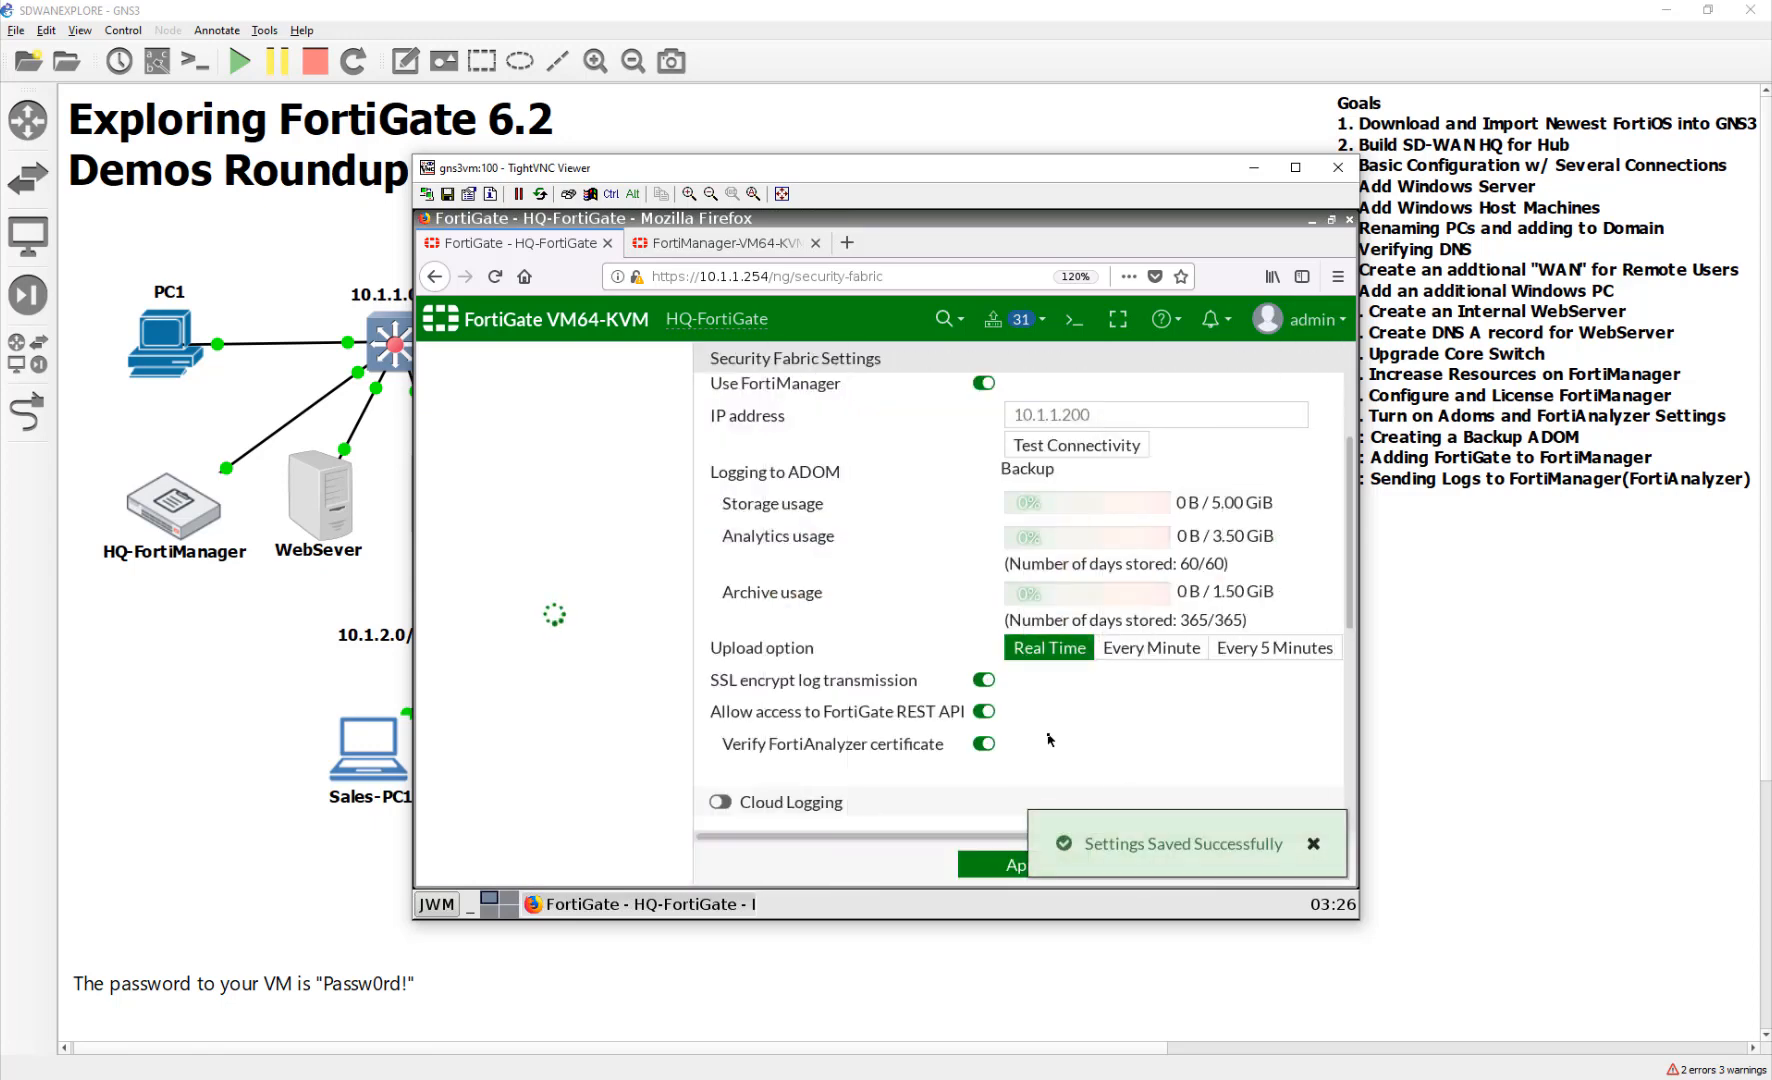
{"action": "left_click", "coordinate": [984, 744]}
{"action": "left_click", "coordinate": [1010, 866]}
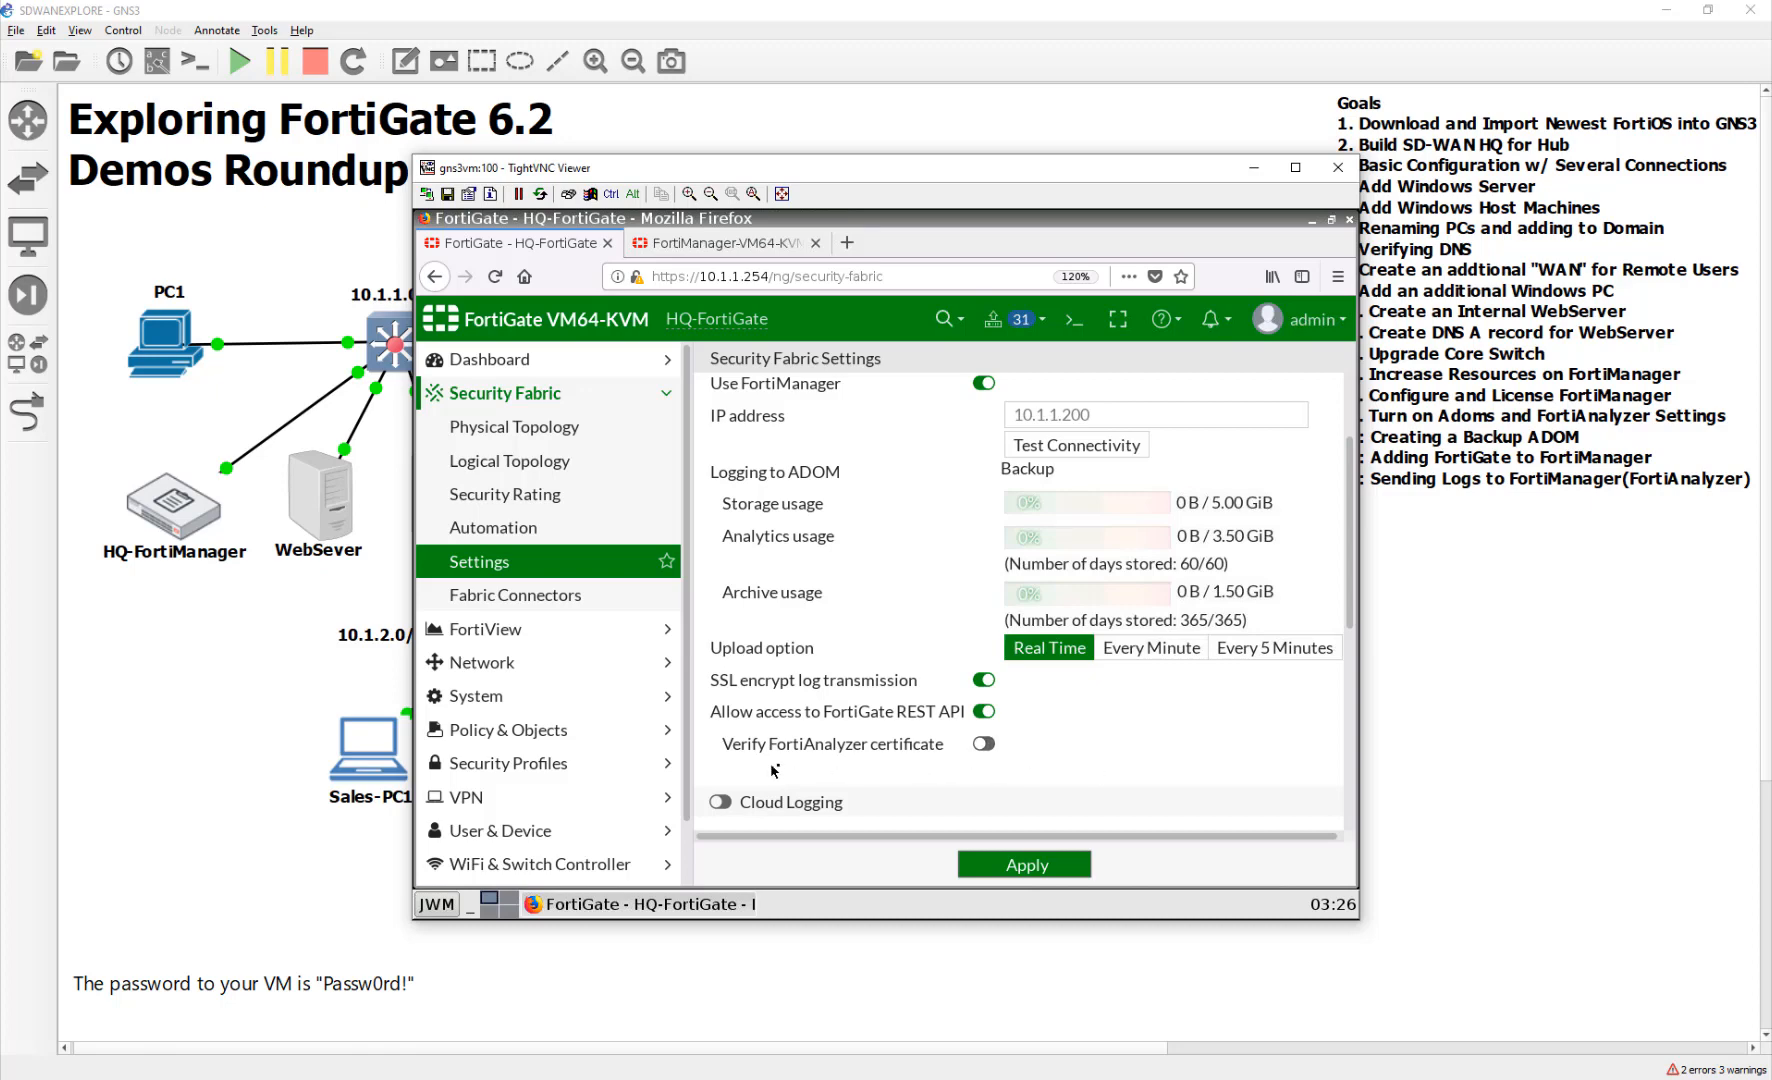
{"action": "left_click", "coordinate": [1024, 864]}
{"action": "scroll", "coordinate": [1143, 770], "scroll_direction": "down", "scroll_amount": 3}
{"action": "scroll", "coordinate": [1143, 770], "scroll_direction": "up", "scroll_amount": 4}
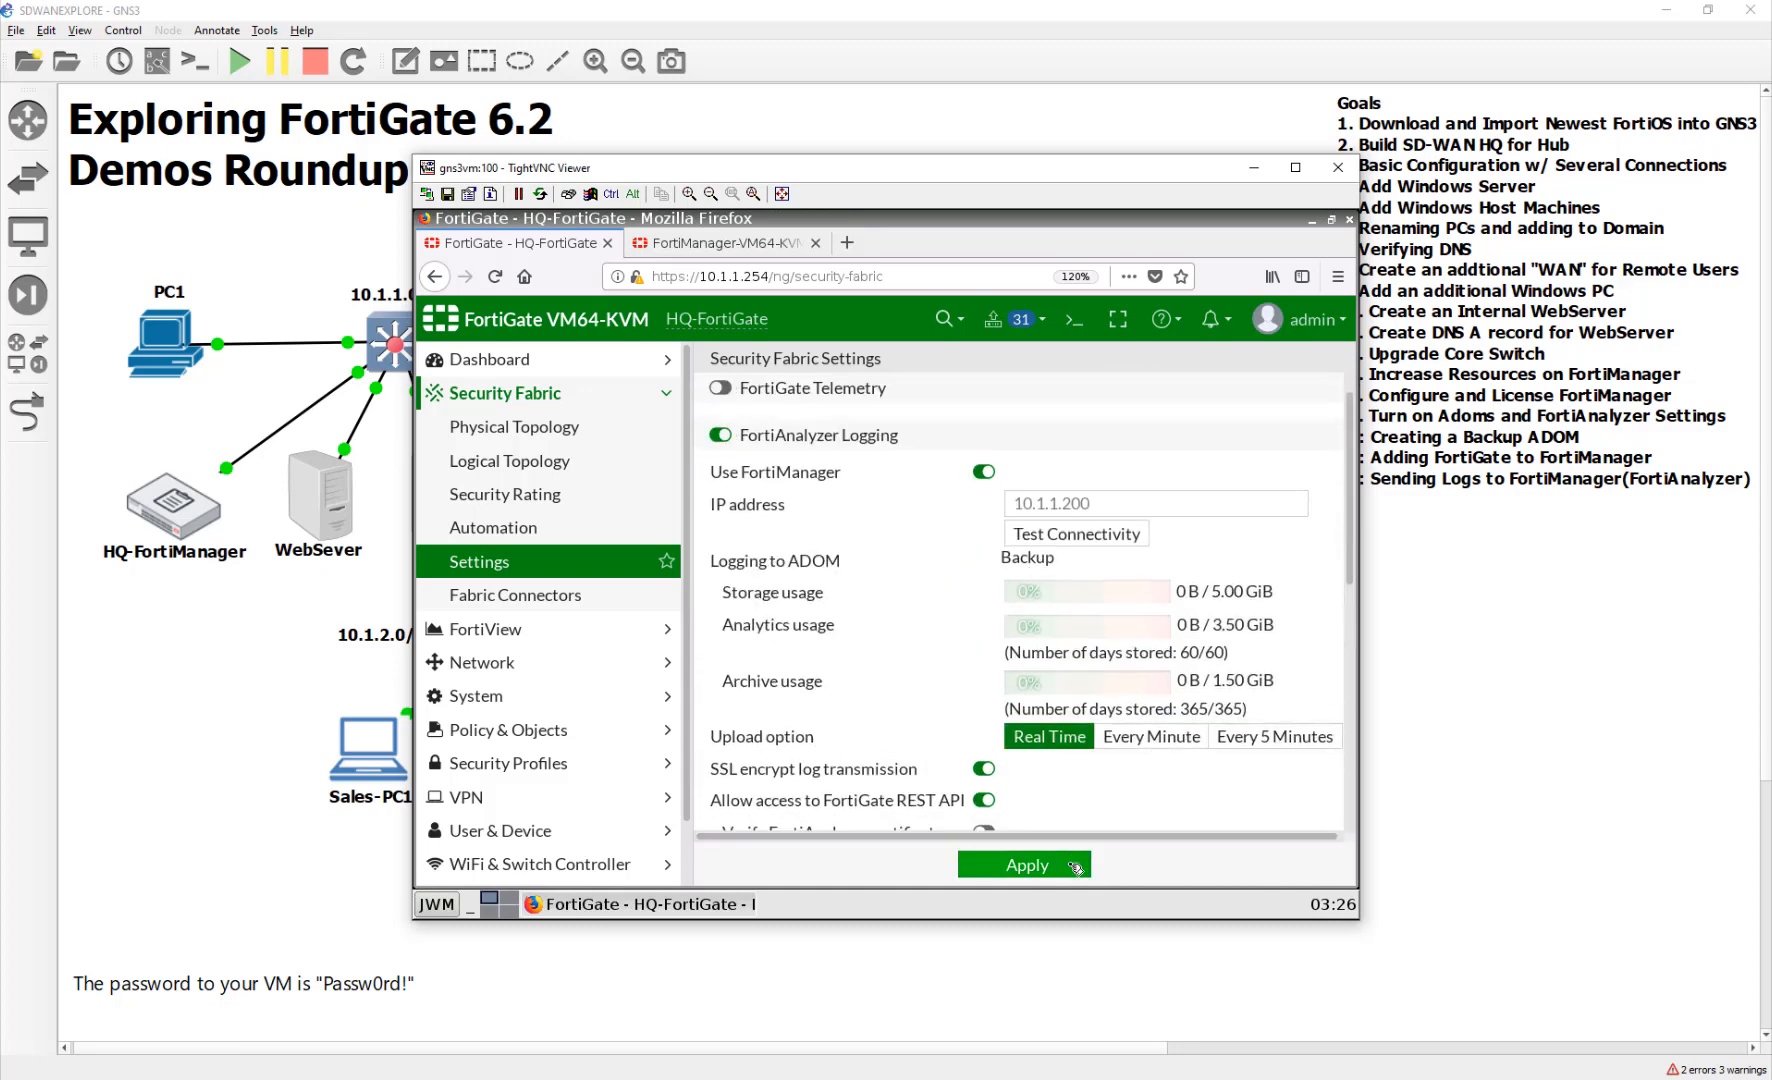
{"action": "left_click", "coordinate": [1075, 866]}
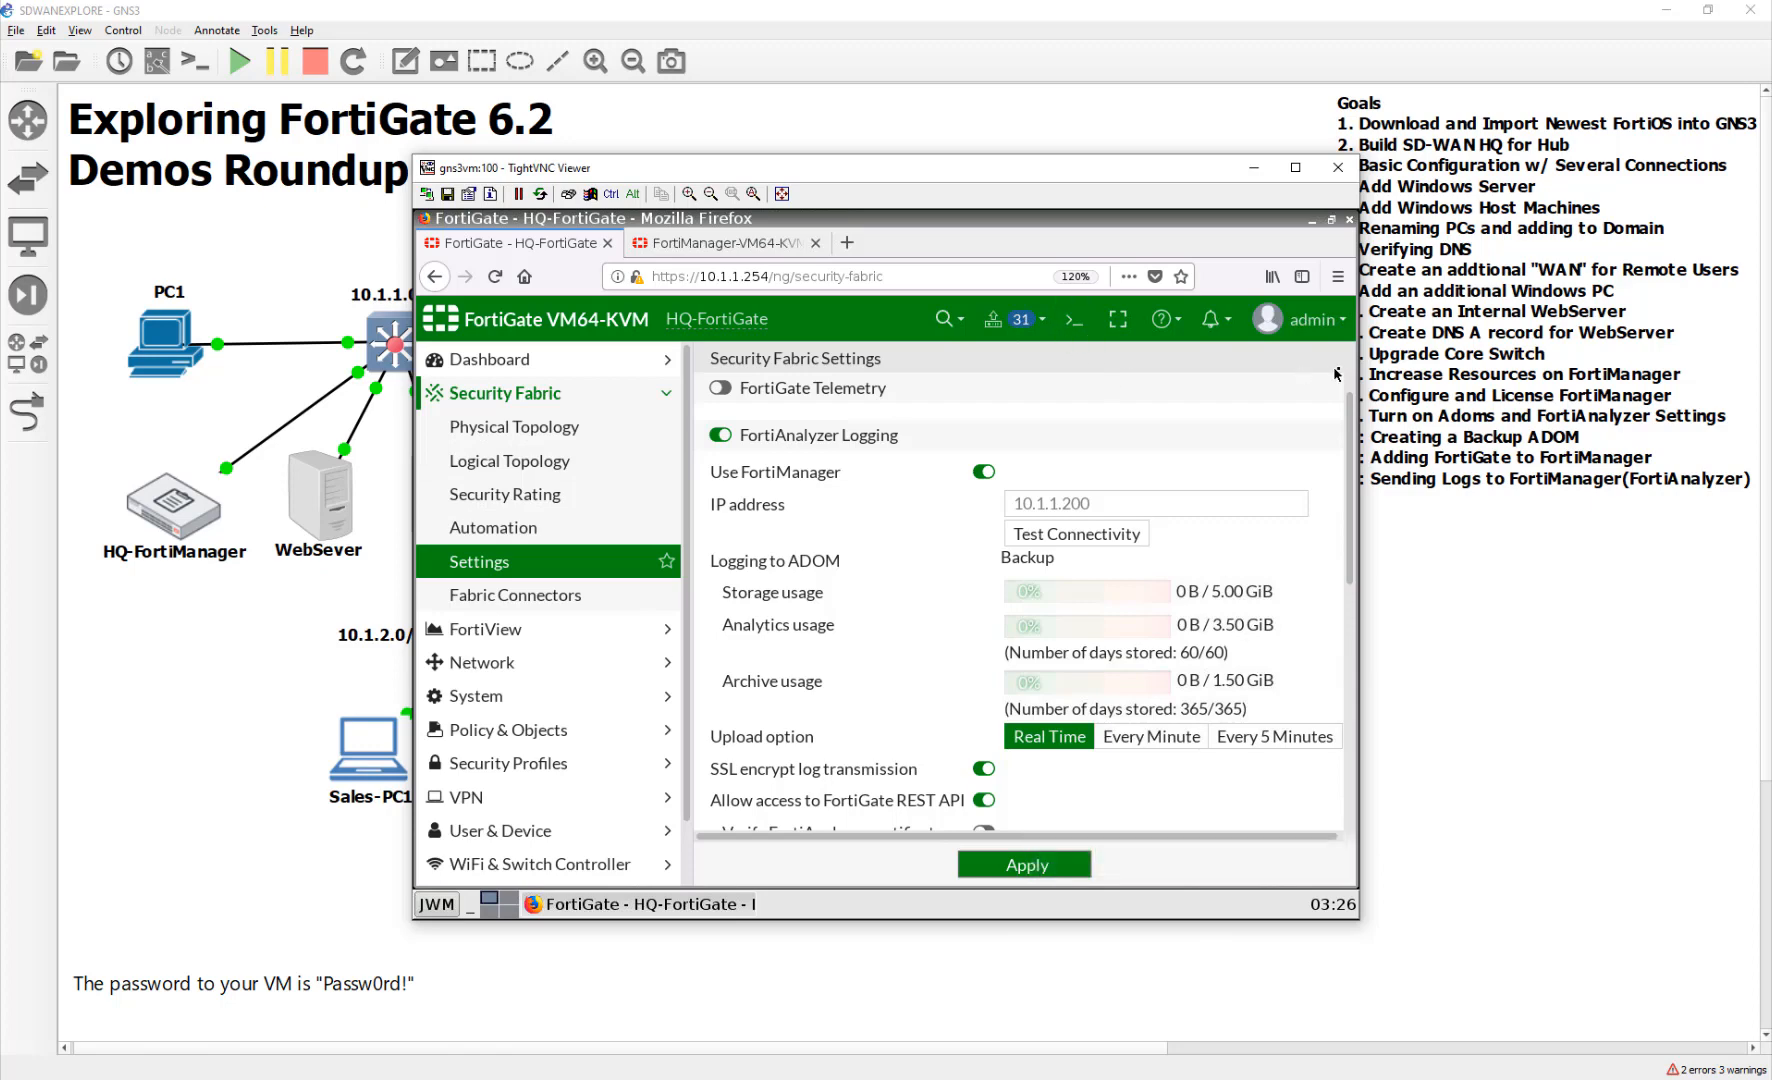
{"action": "left_click", "coordinate": [1296, 322]}
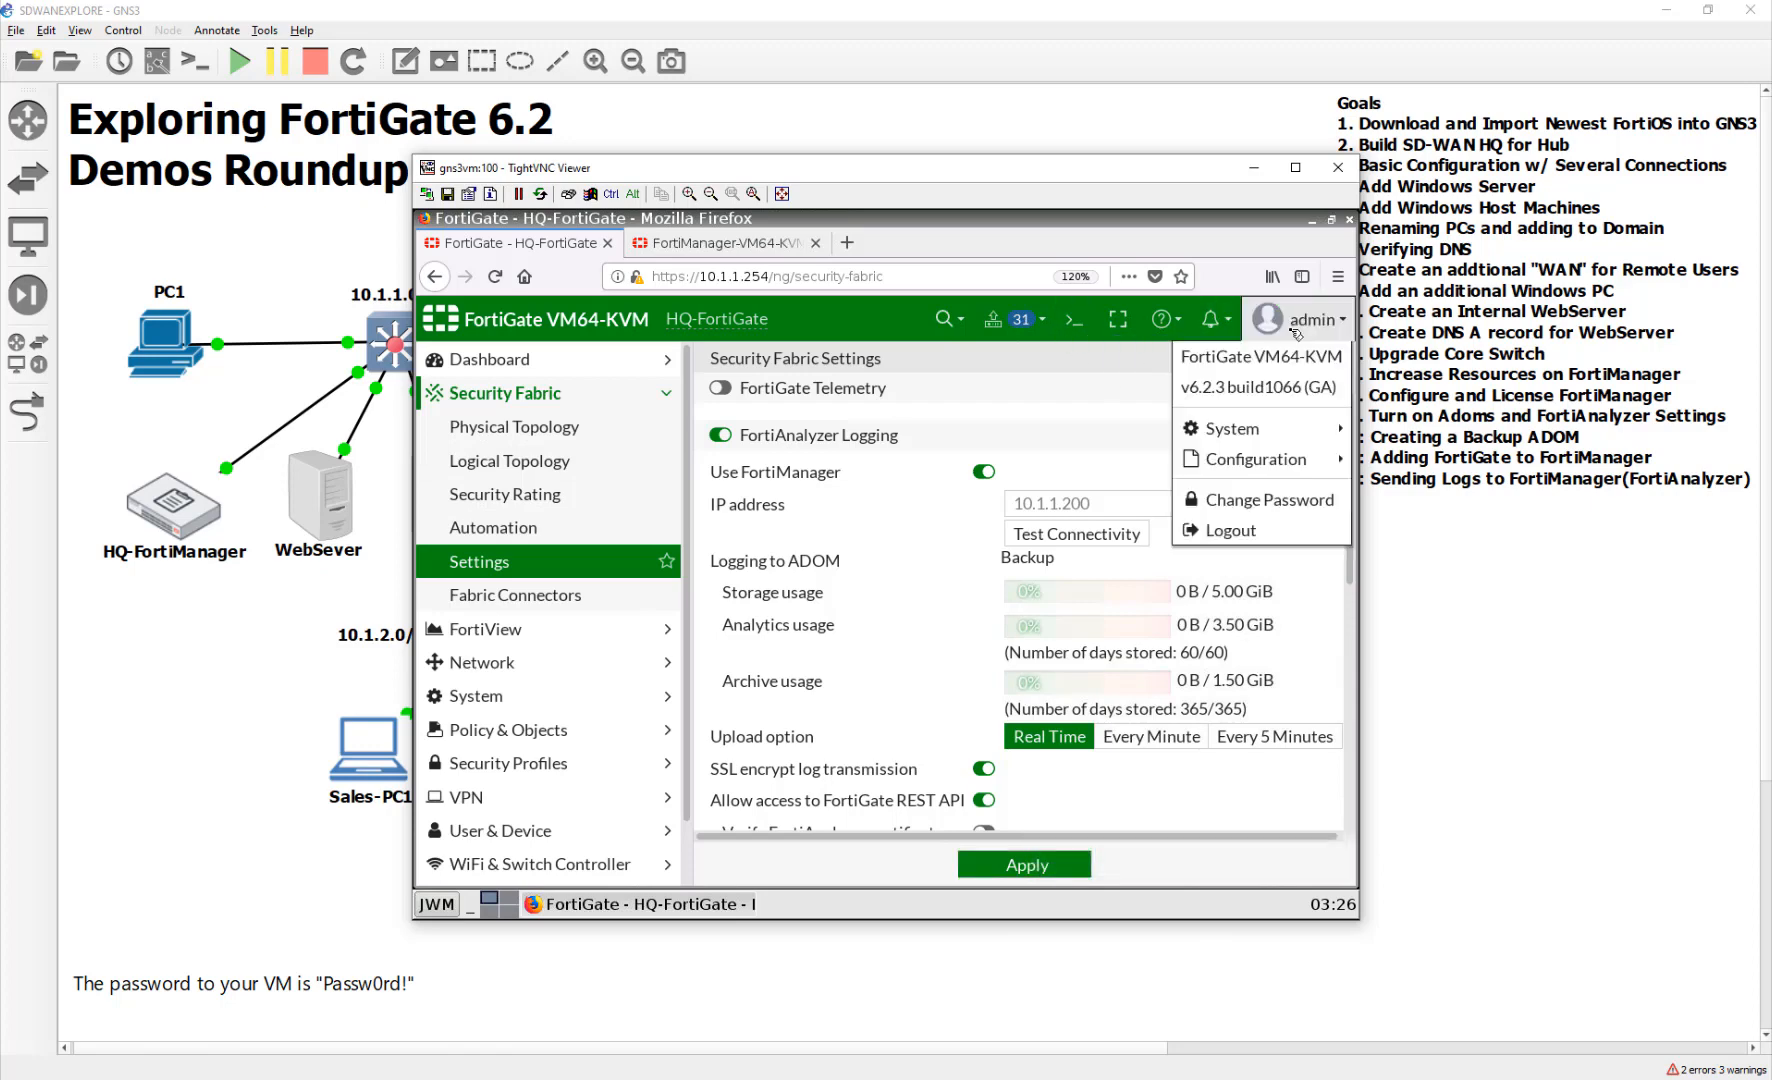
{"action": "left_click", "coordinate": [1299, 526]}
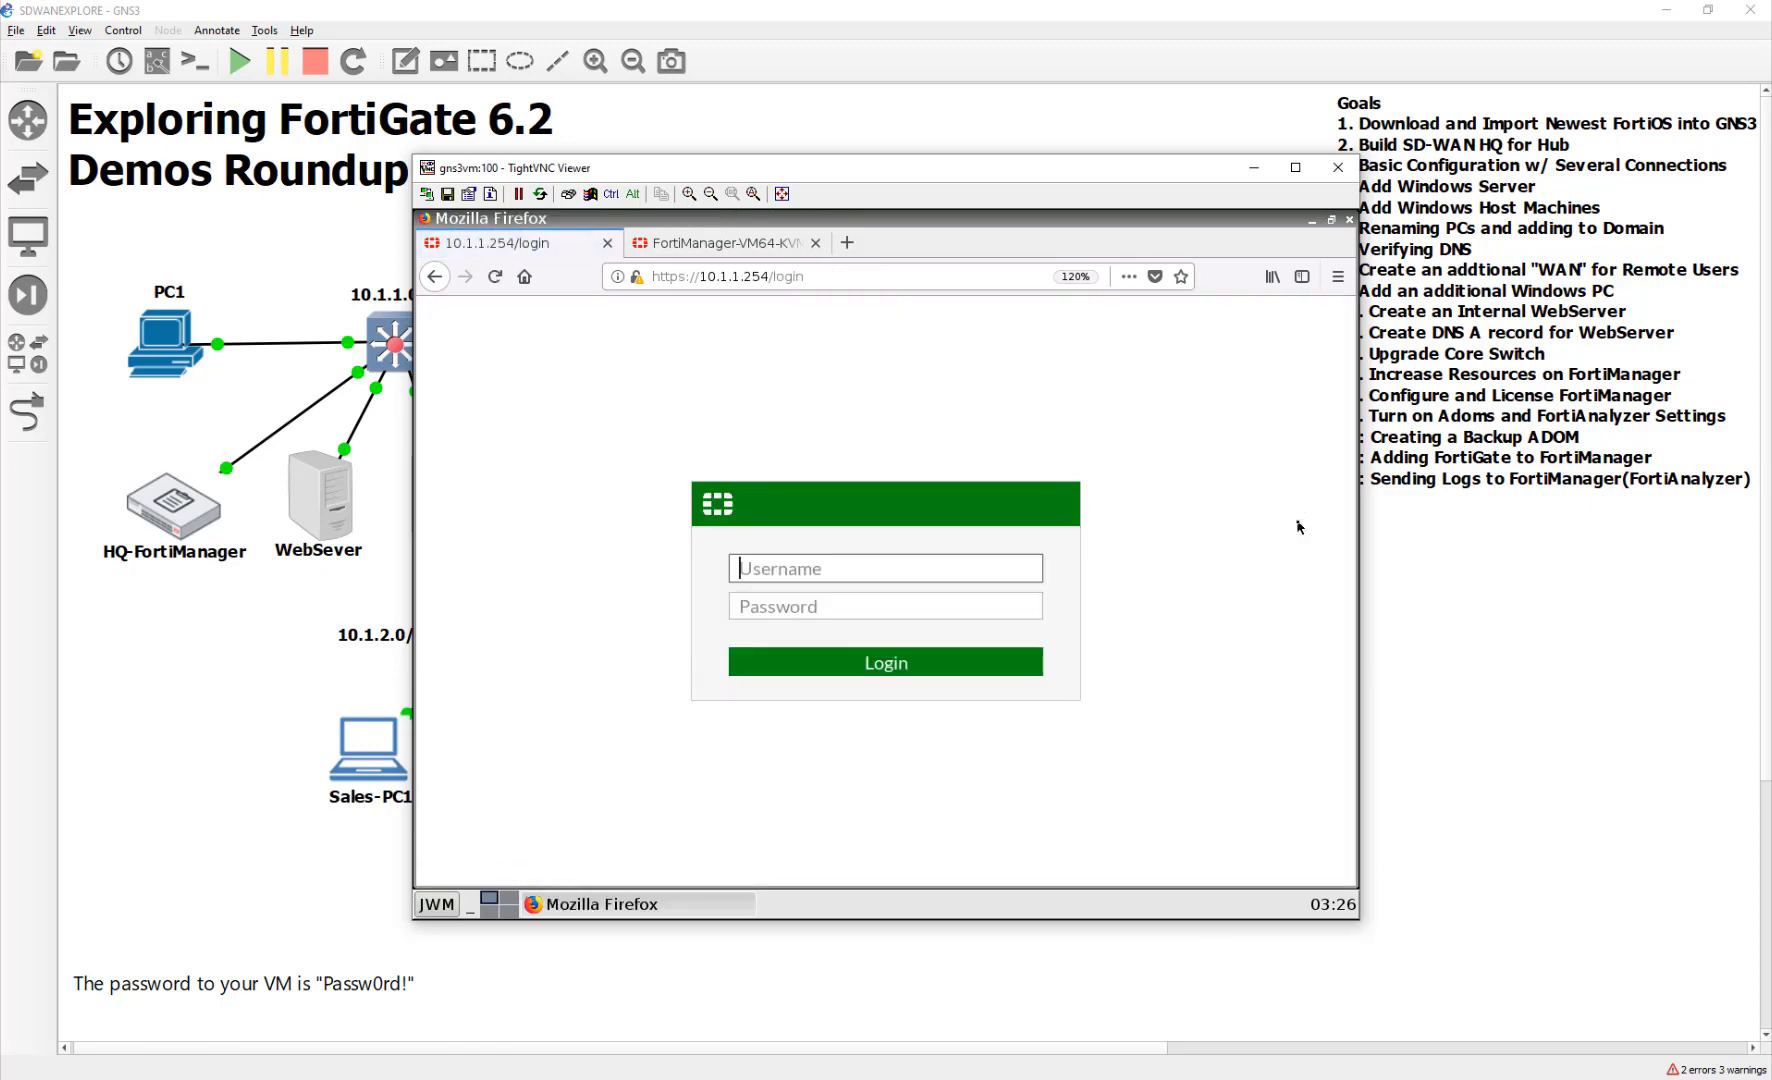
In FortiManager, close the retrieve task once HQ-FortiGate's configuration reaches 100%
{"action": "left_click", "coordinate": [720, 243]}
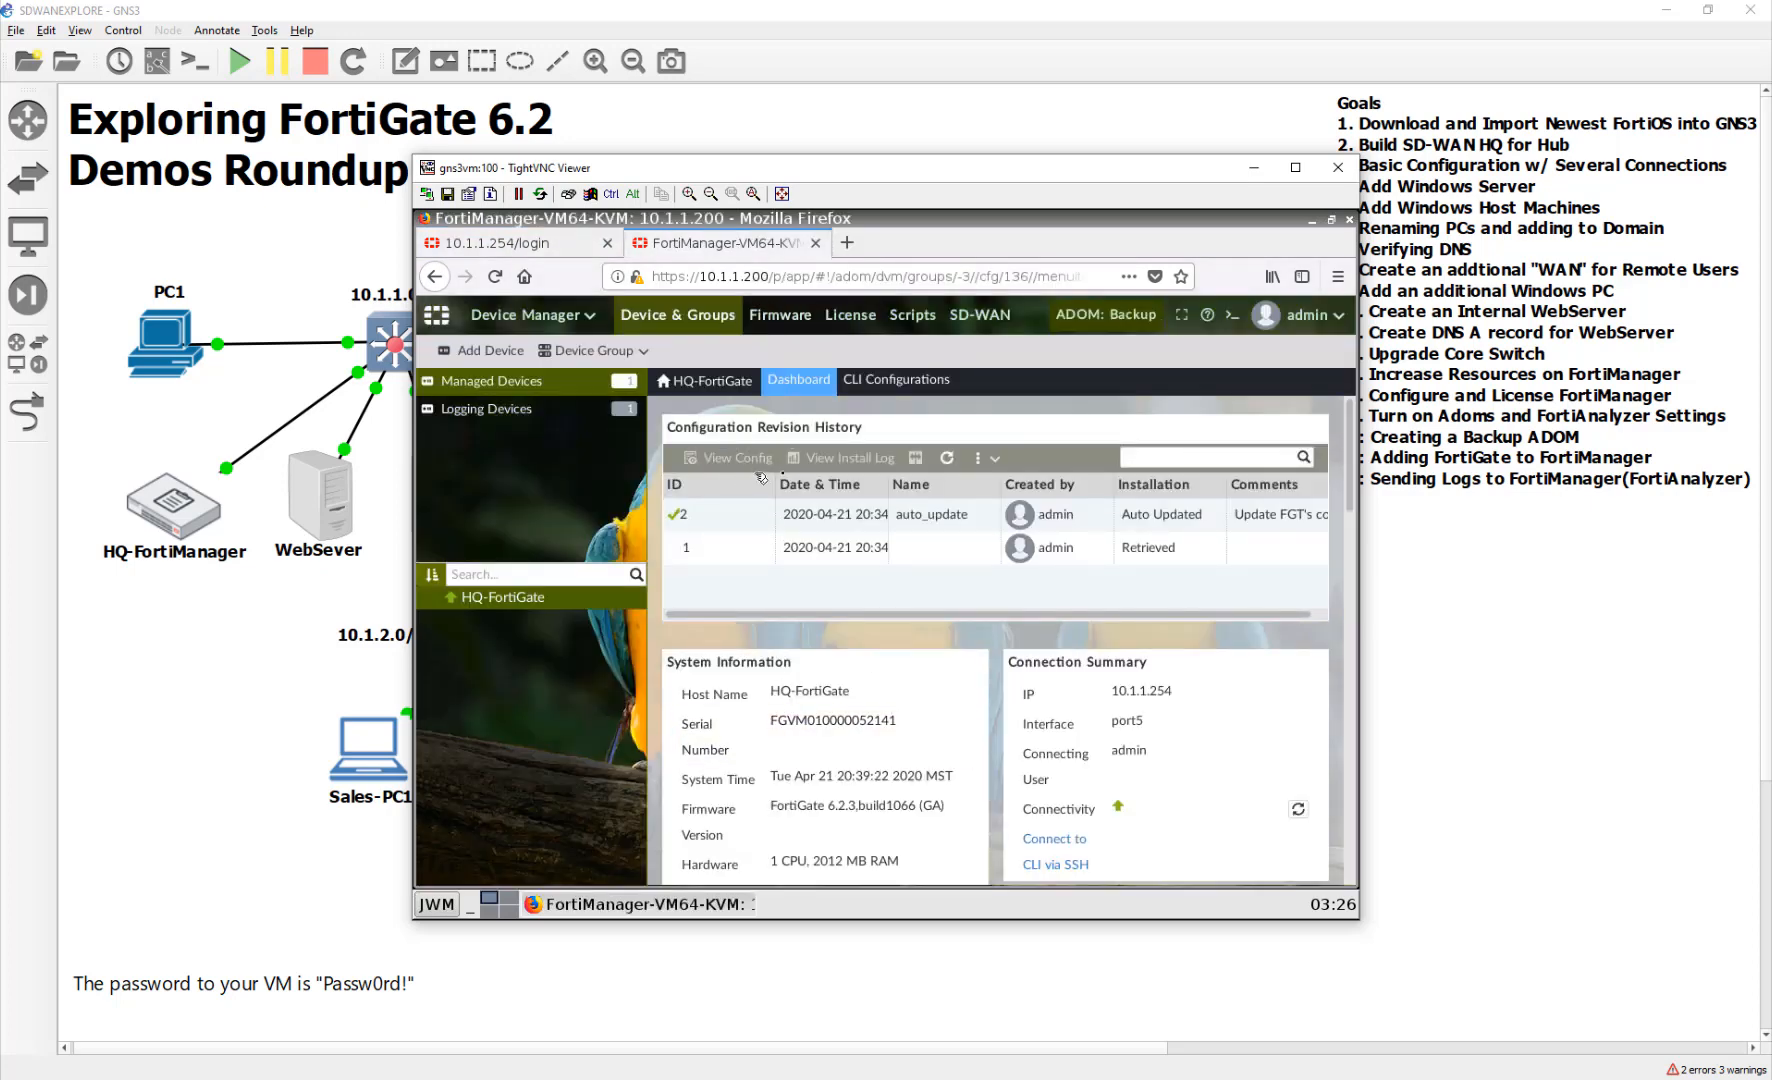
{"action": "left_click", "coordinate": [947, 458]}
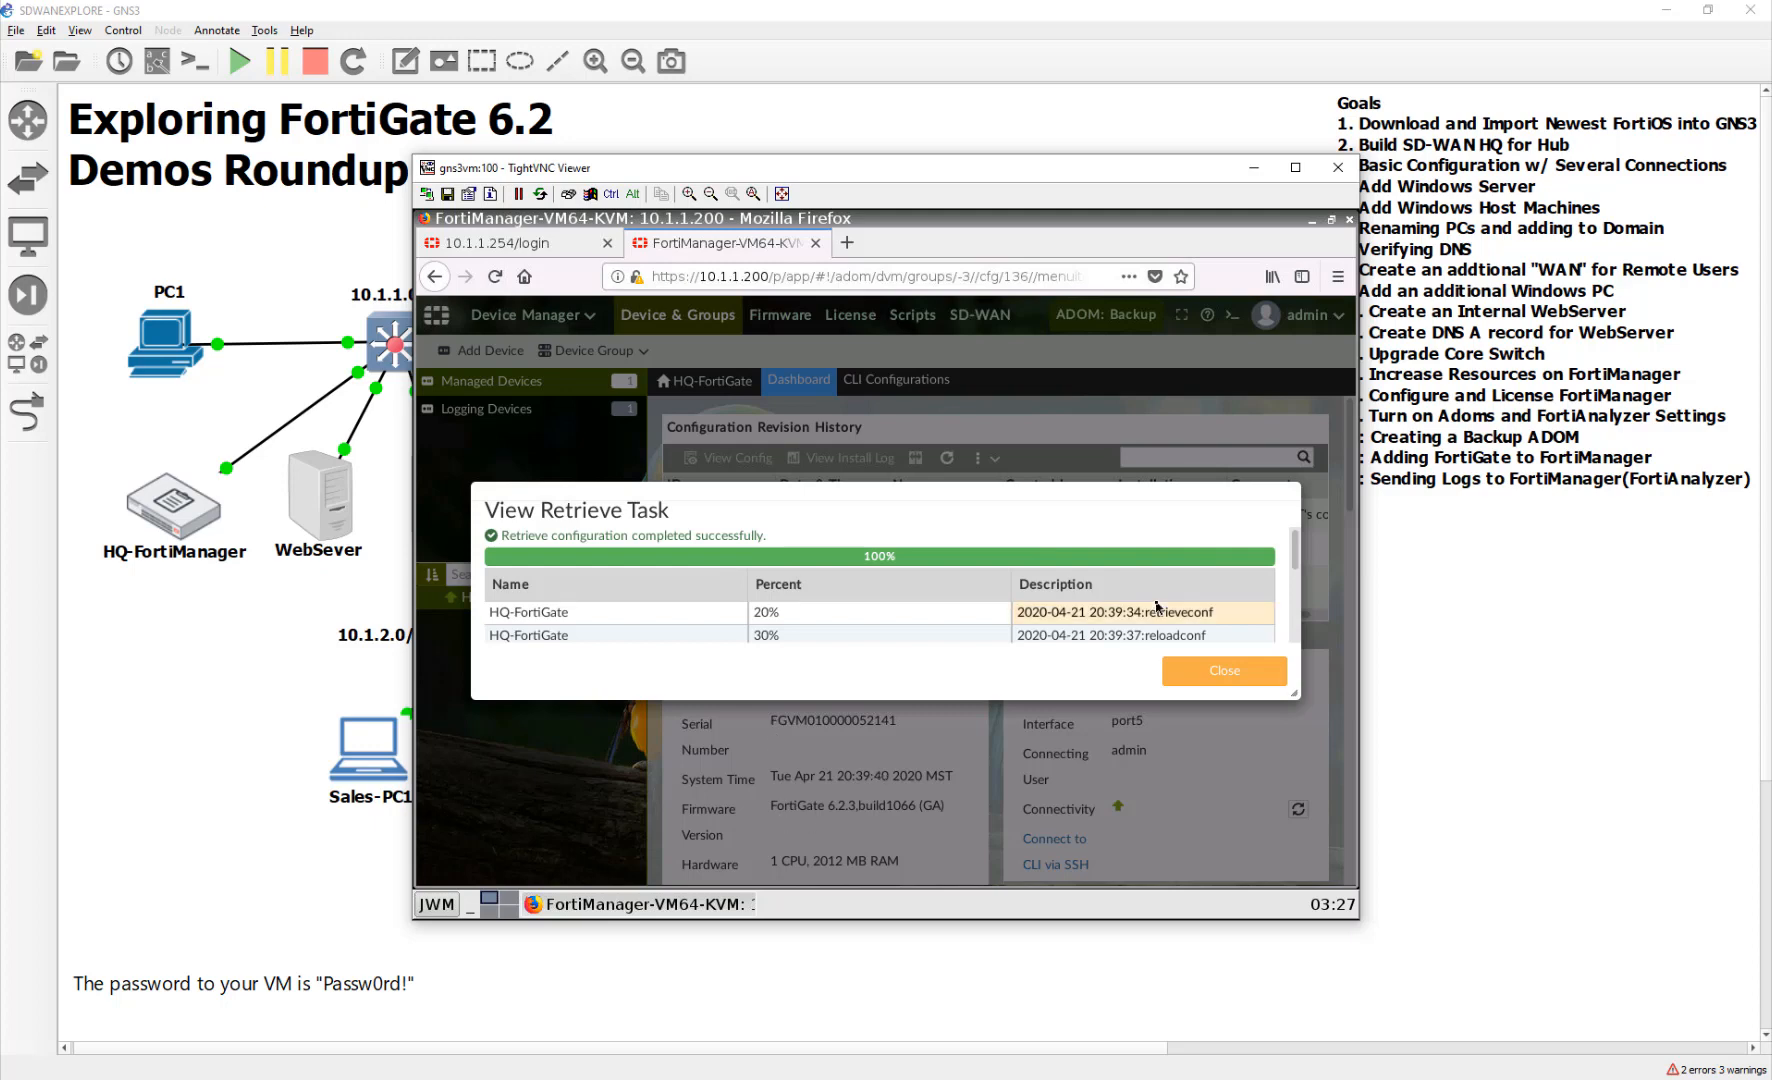
{"action": "scroll", "coordinate": [1150, 620], "scroll_direction": "down", "scroll_amount": 3}
{"action": "left_click", "coordinate": [1200, 674]}
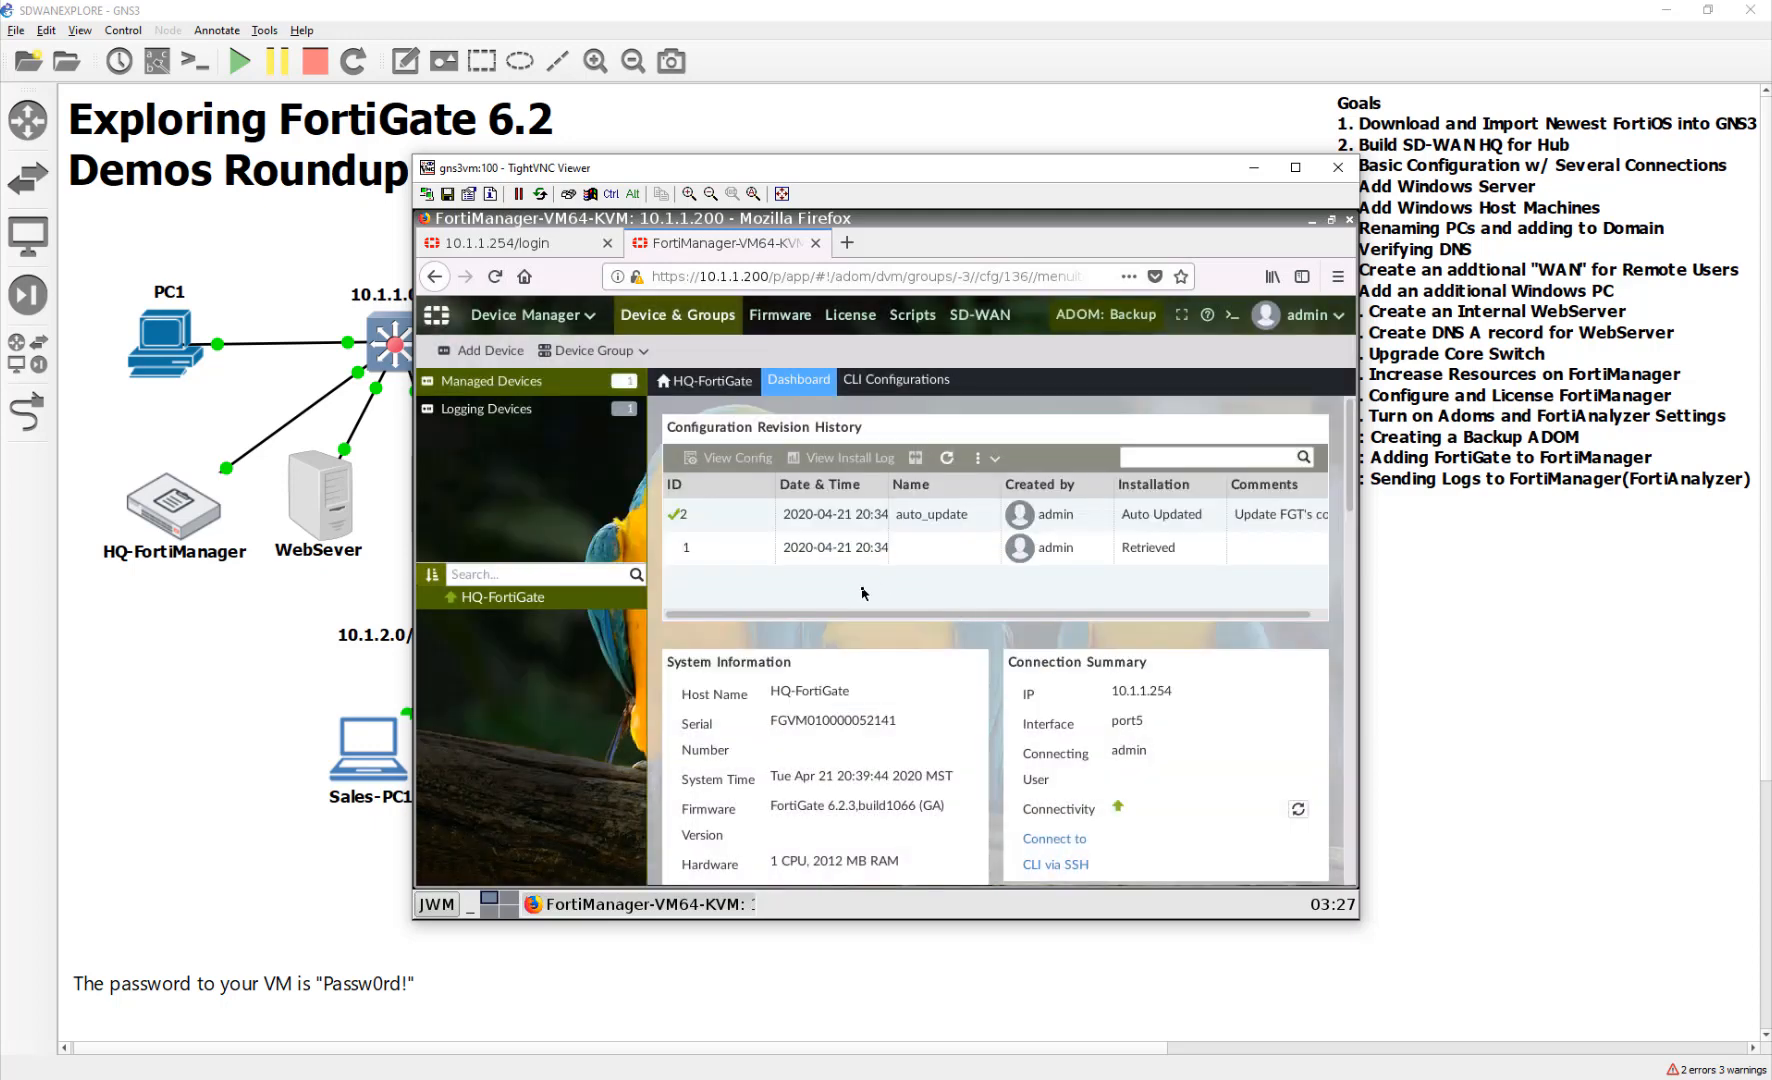
Reload the page and review the refreshed Configuration Revision History
{"action": "left_click", "coordinate": [496, 277]}
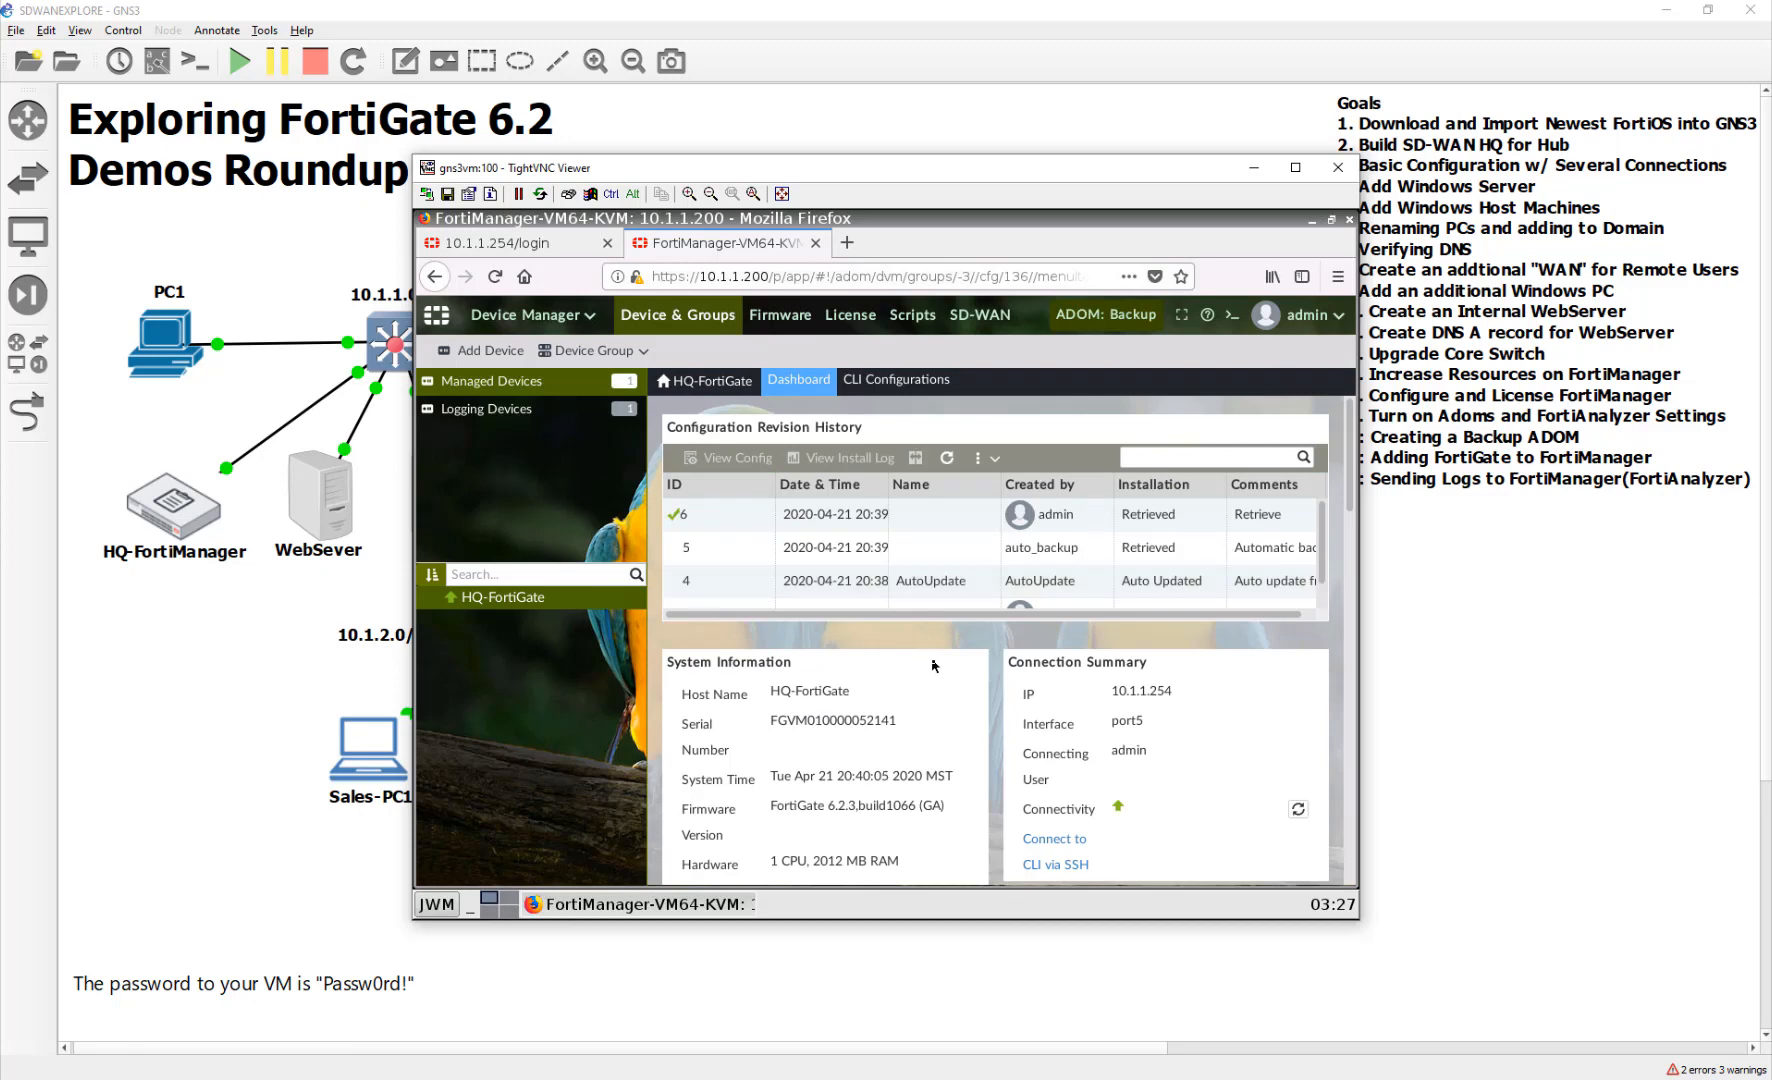
{"action": "left_click", "coordinate": [932, 520]}
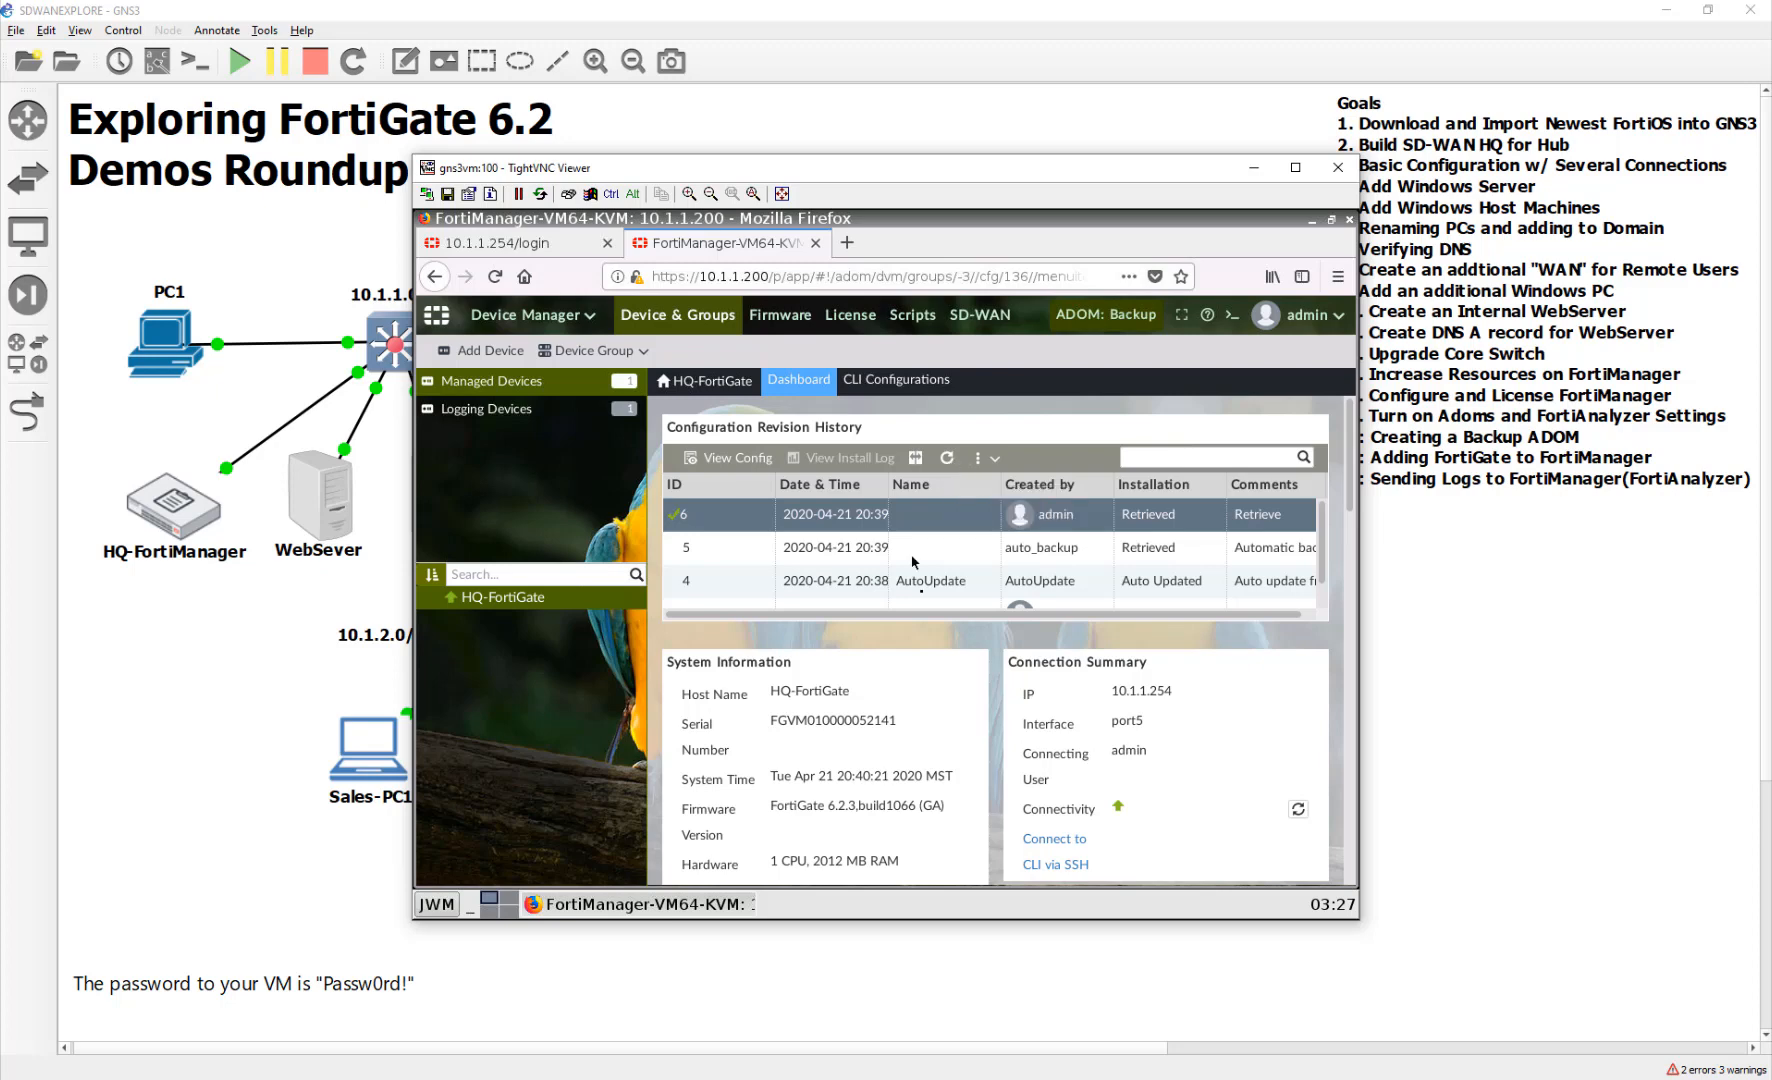
{"action": "scroll", "coordinate": [892, 585], "scroll_direction": "down", "scroll_amount": 1}
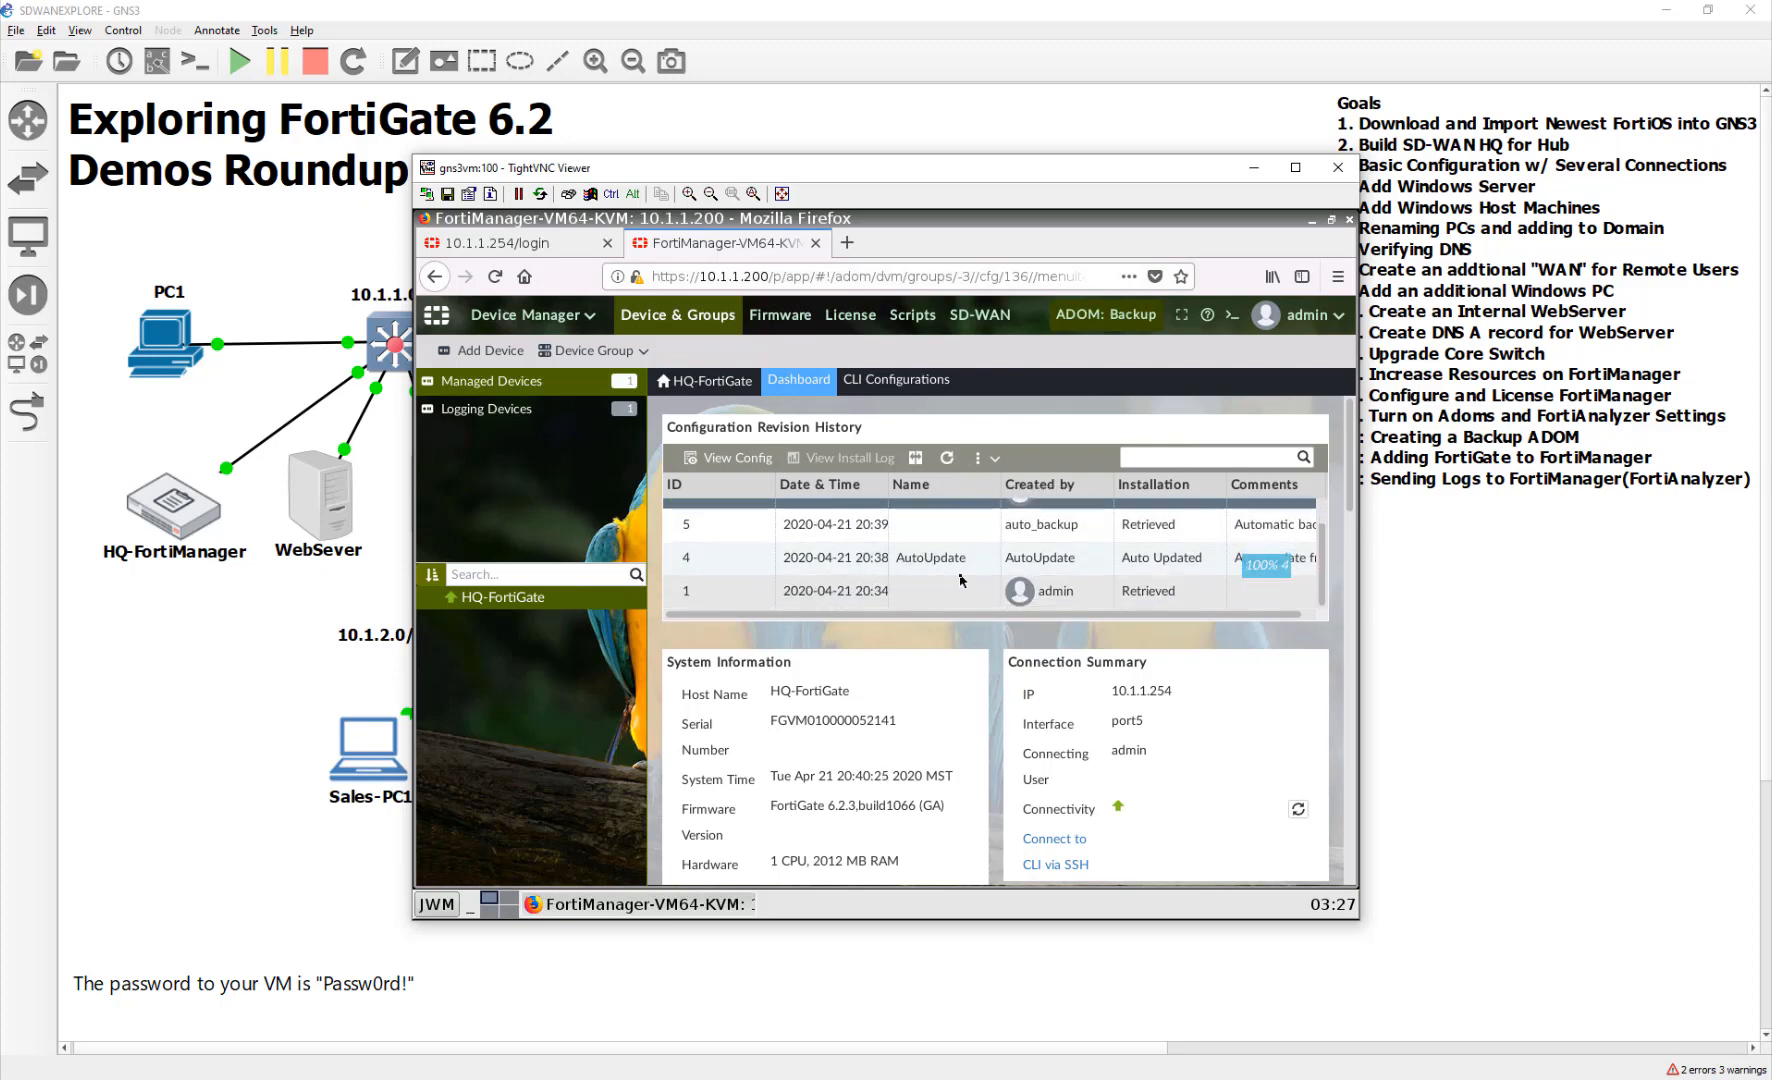
{"action": "scroll", "coordinate": [947, 598], "scroll_direction": "up", "scroll_amount": 1}
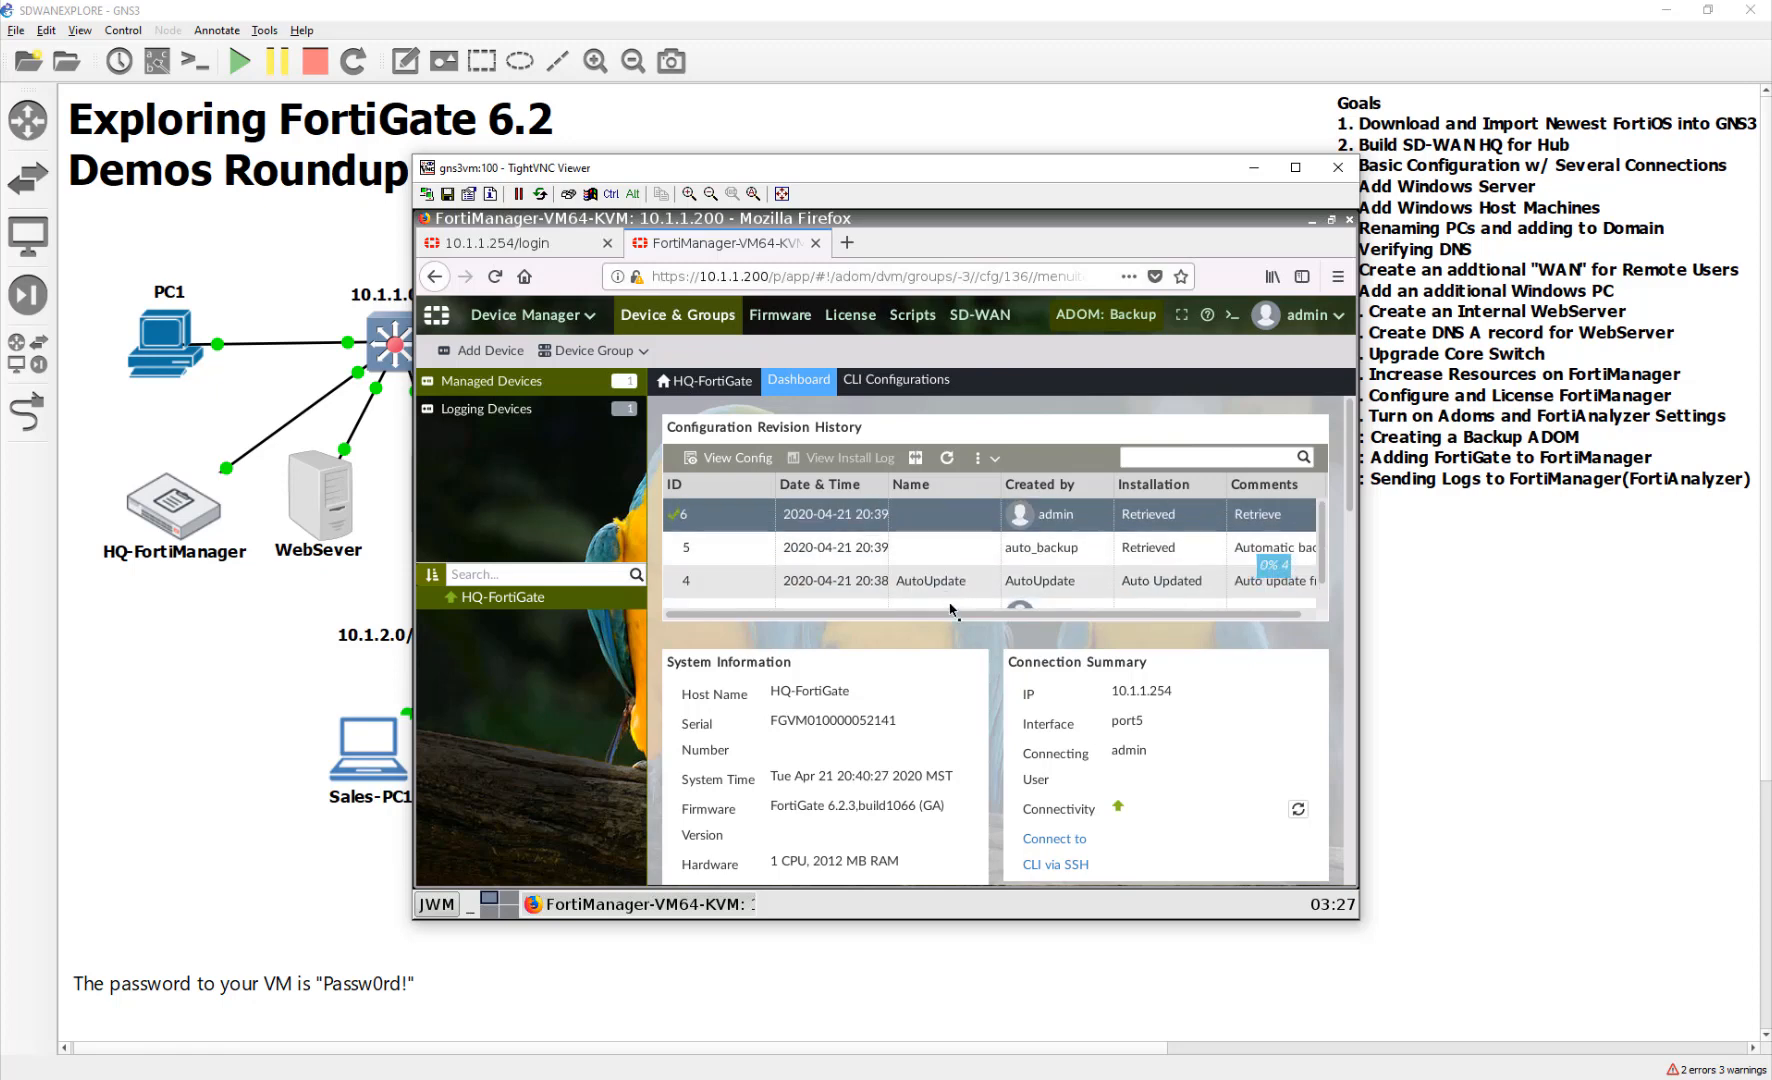
{"action": "left_click_drag", "start_coordinate": [946, 614], "coordinate": [1224, 602]}
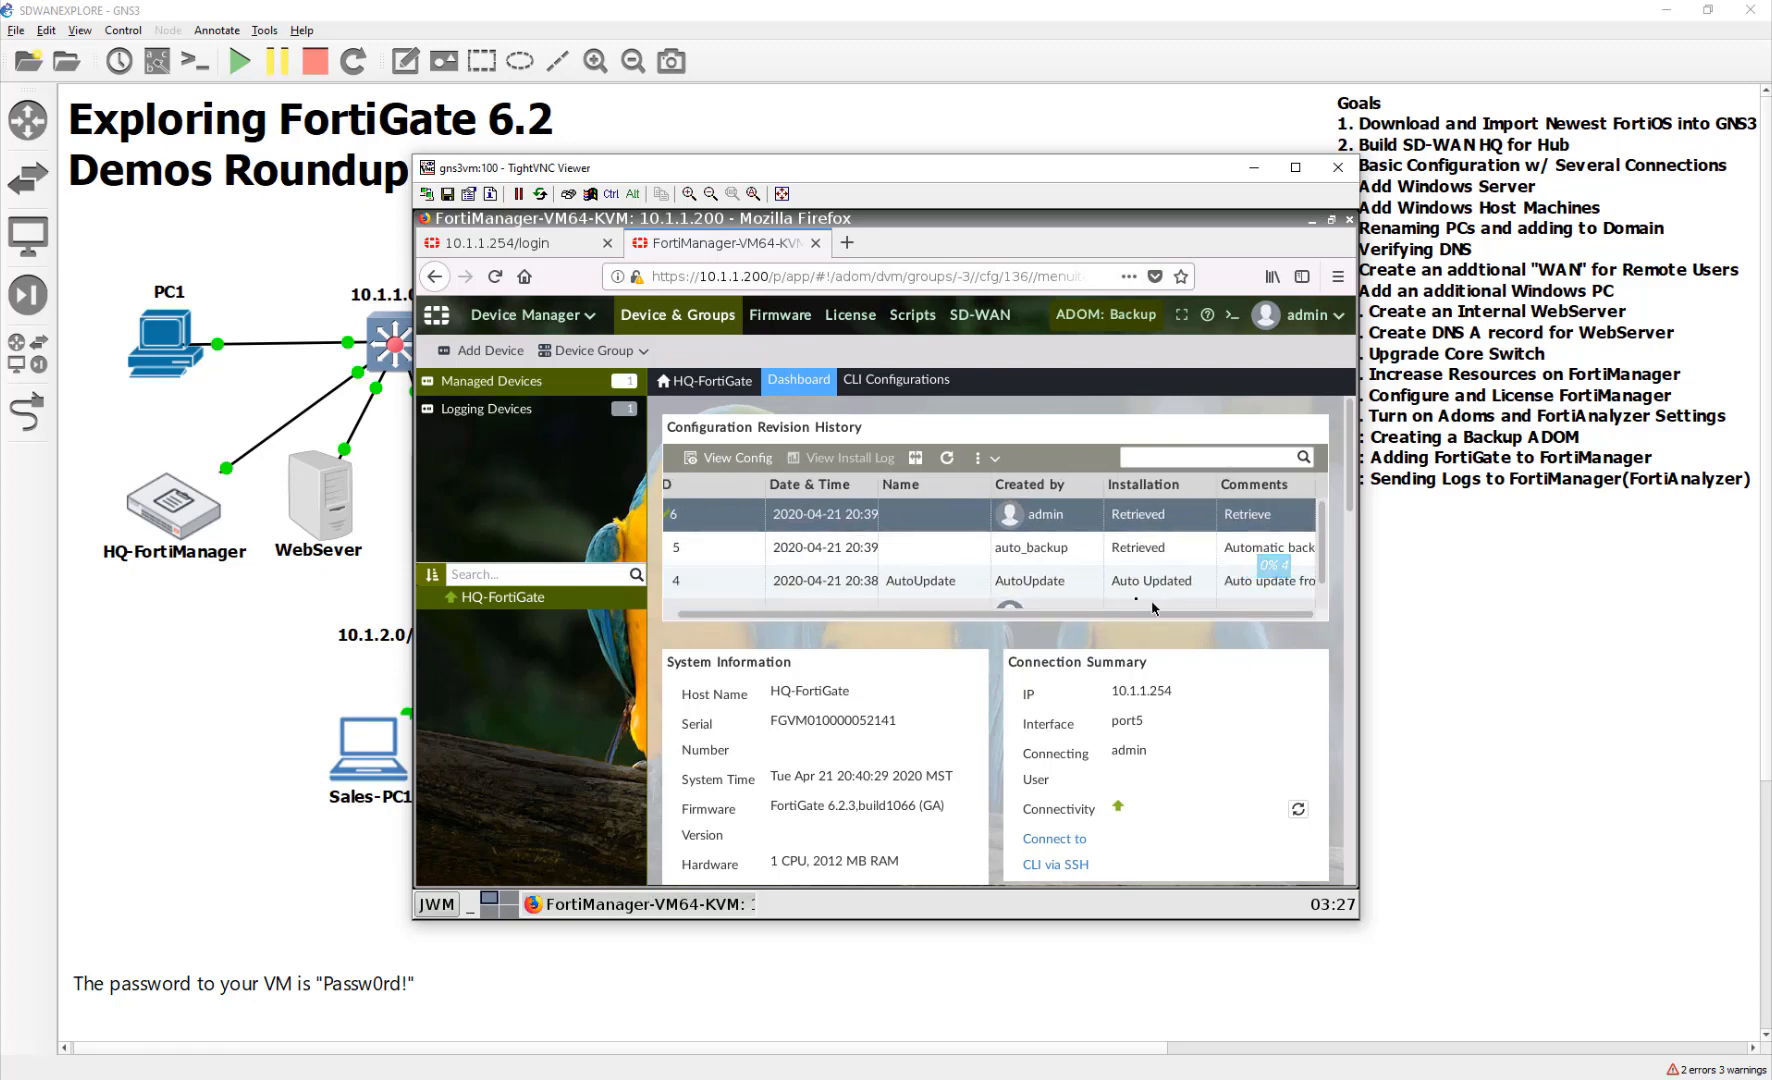
Select revision 4 and open its full configuration with View Config
{"action": "left_click", "coordinate": [1095, 547]}
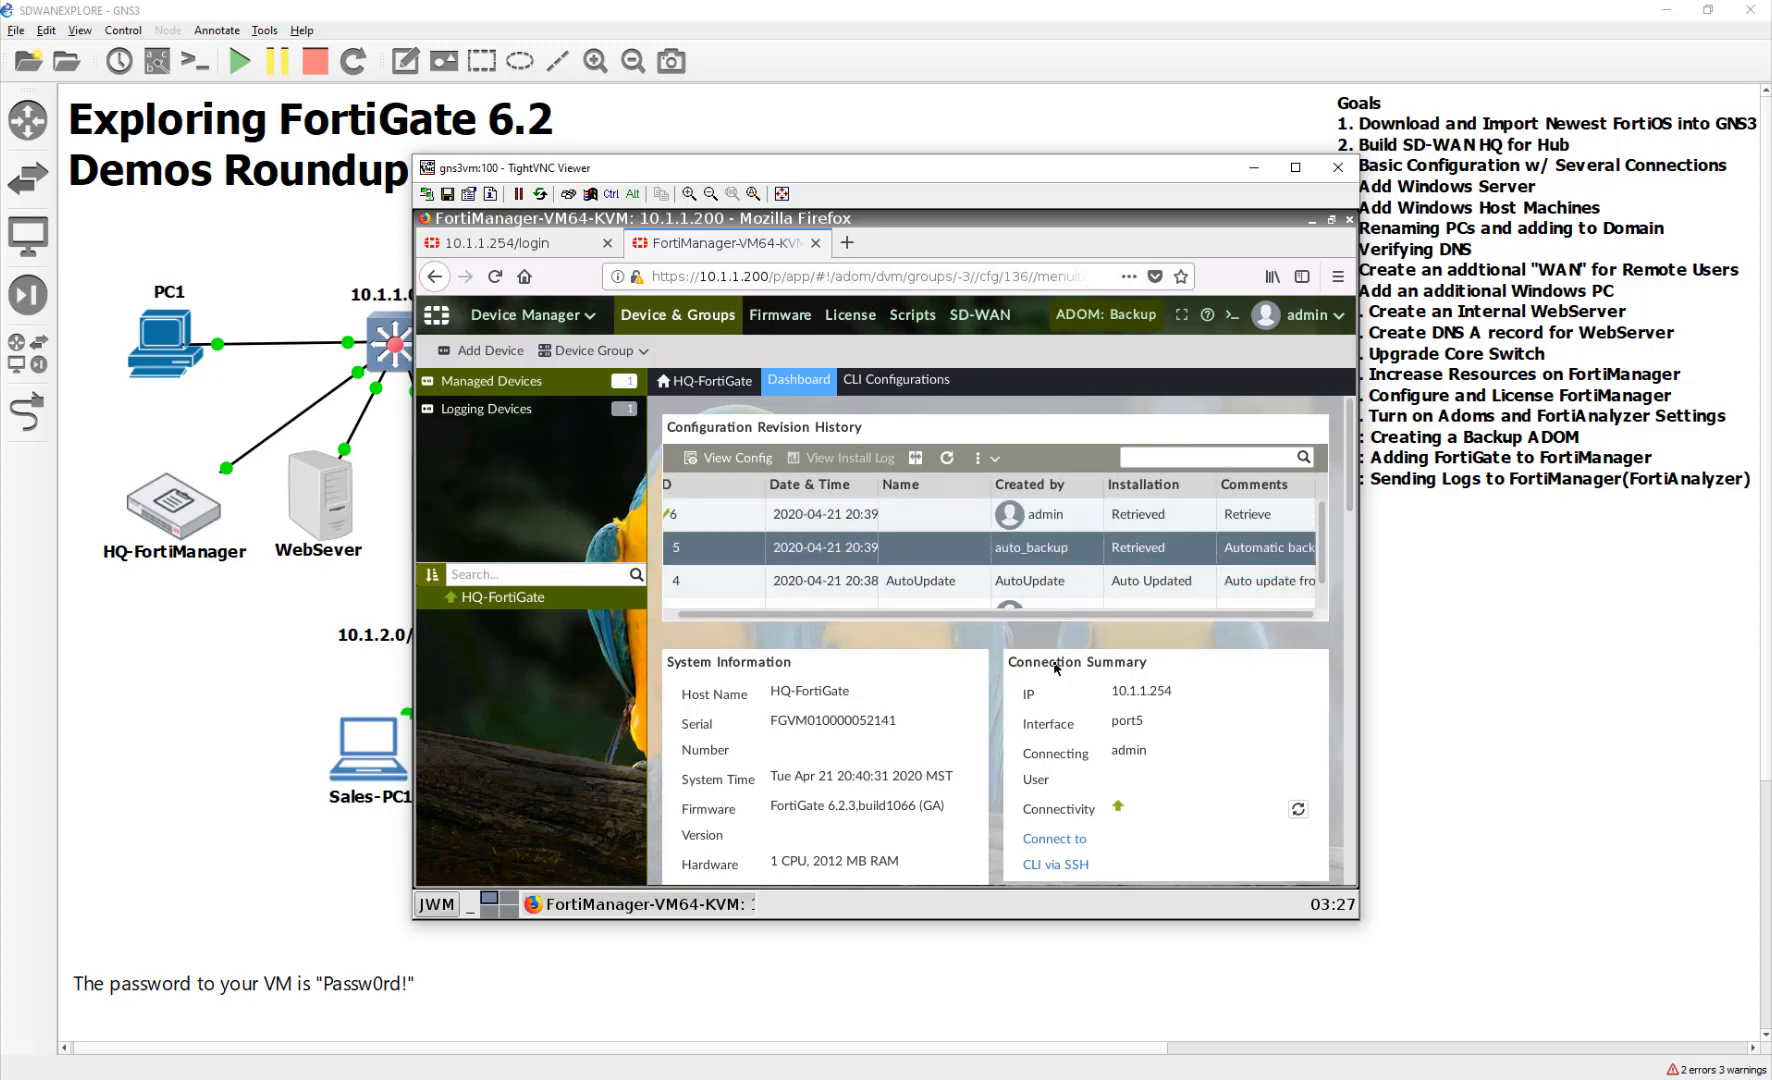
{"action": "left_click", "coordinate": [1071, 580]}
{"action": "left_click", "coordinate": [1071, 553]}
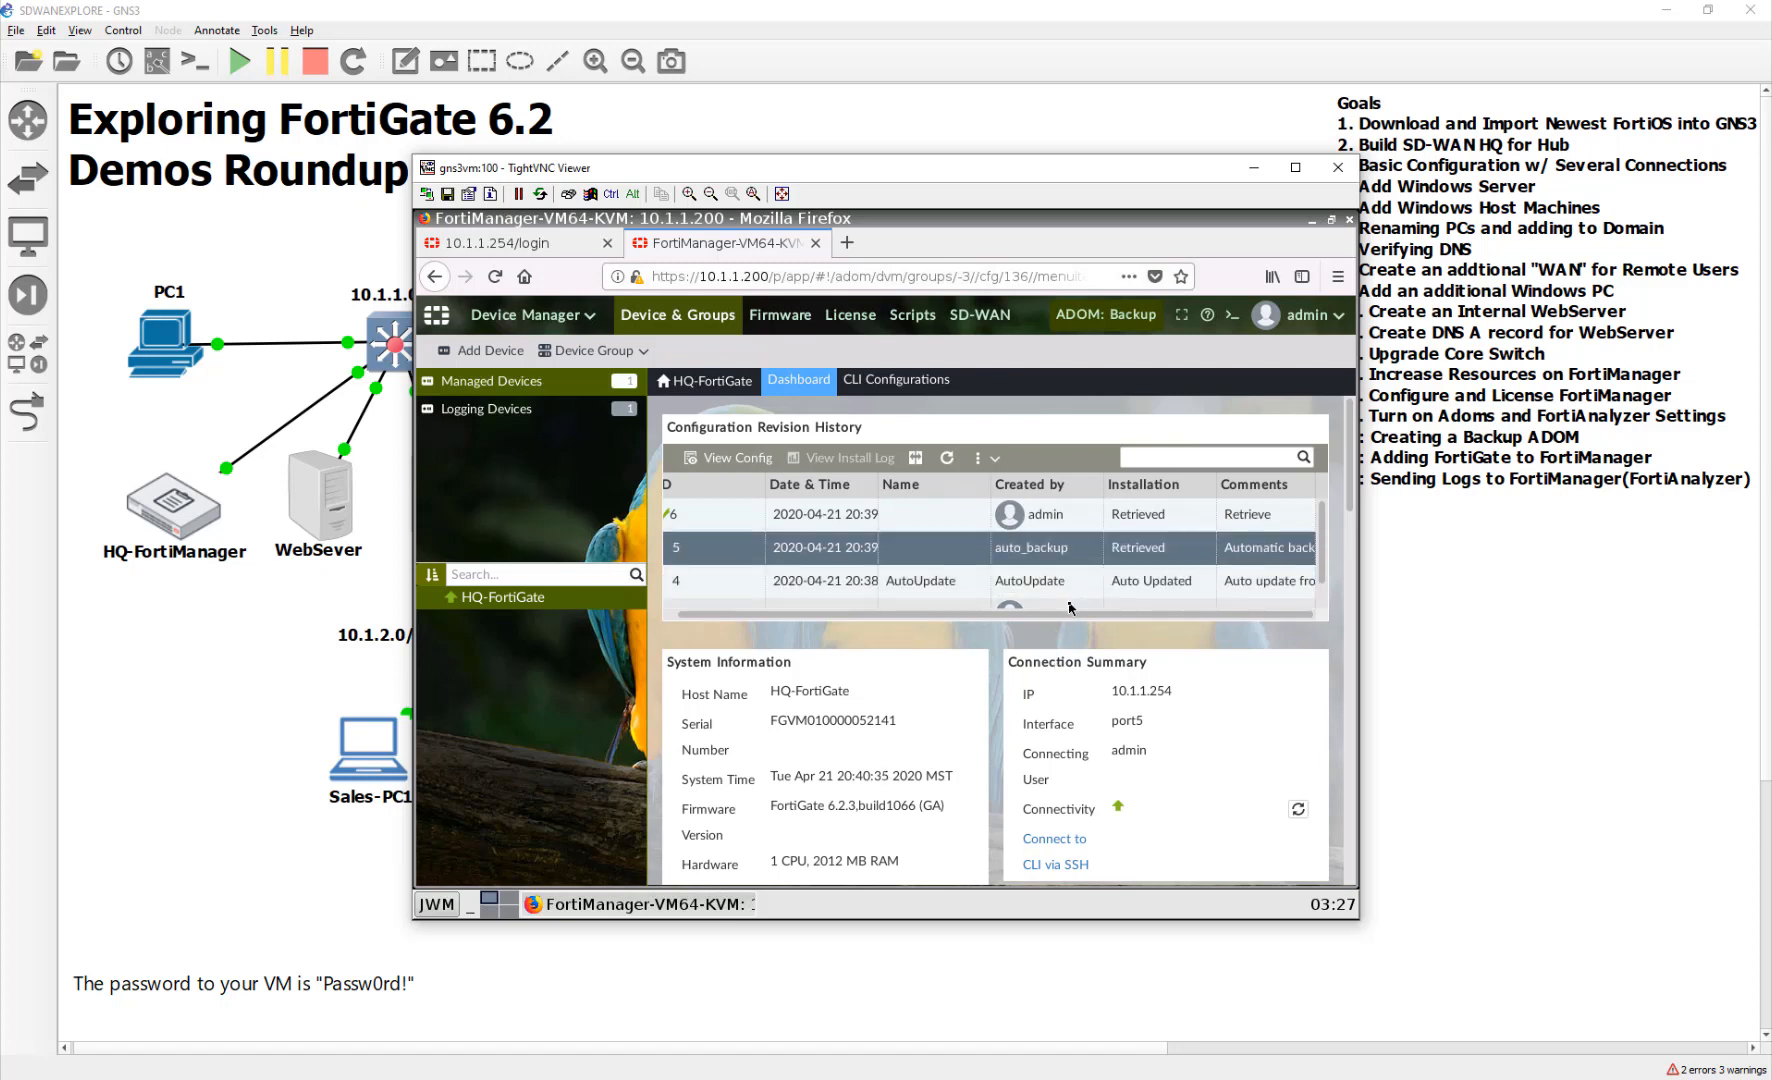
{"action": "left_click_drag", "start_coordinate": [1069, 612], "coordinate": [843, 637]}
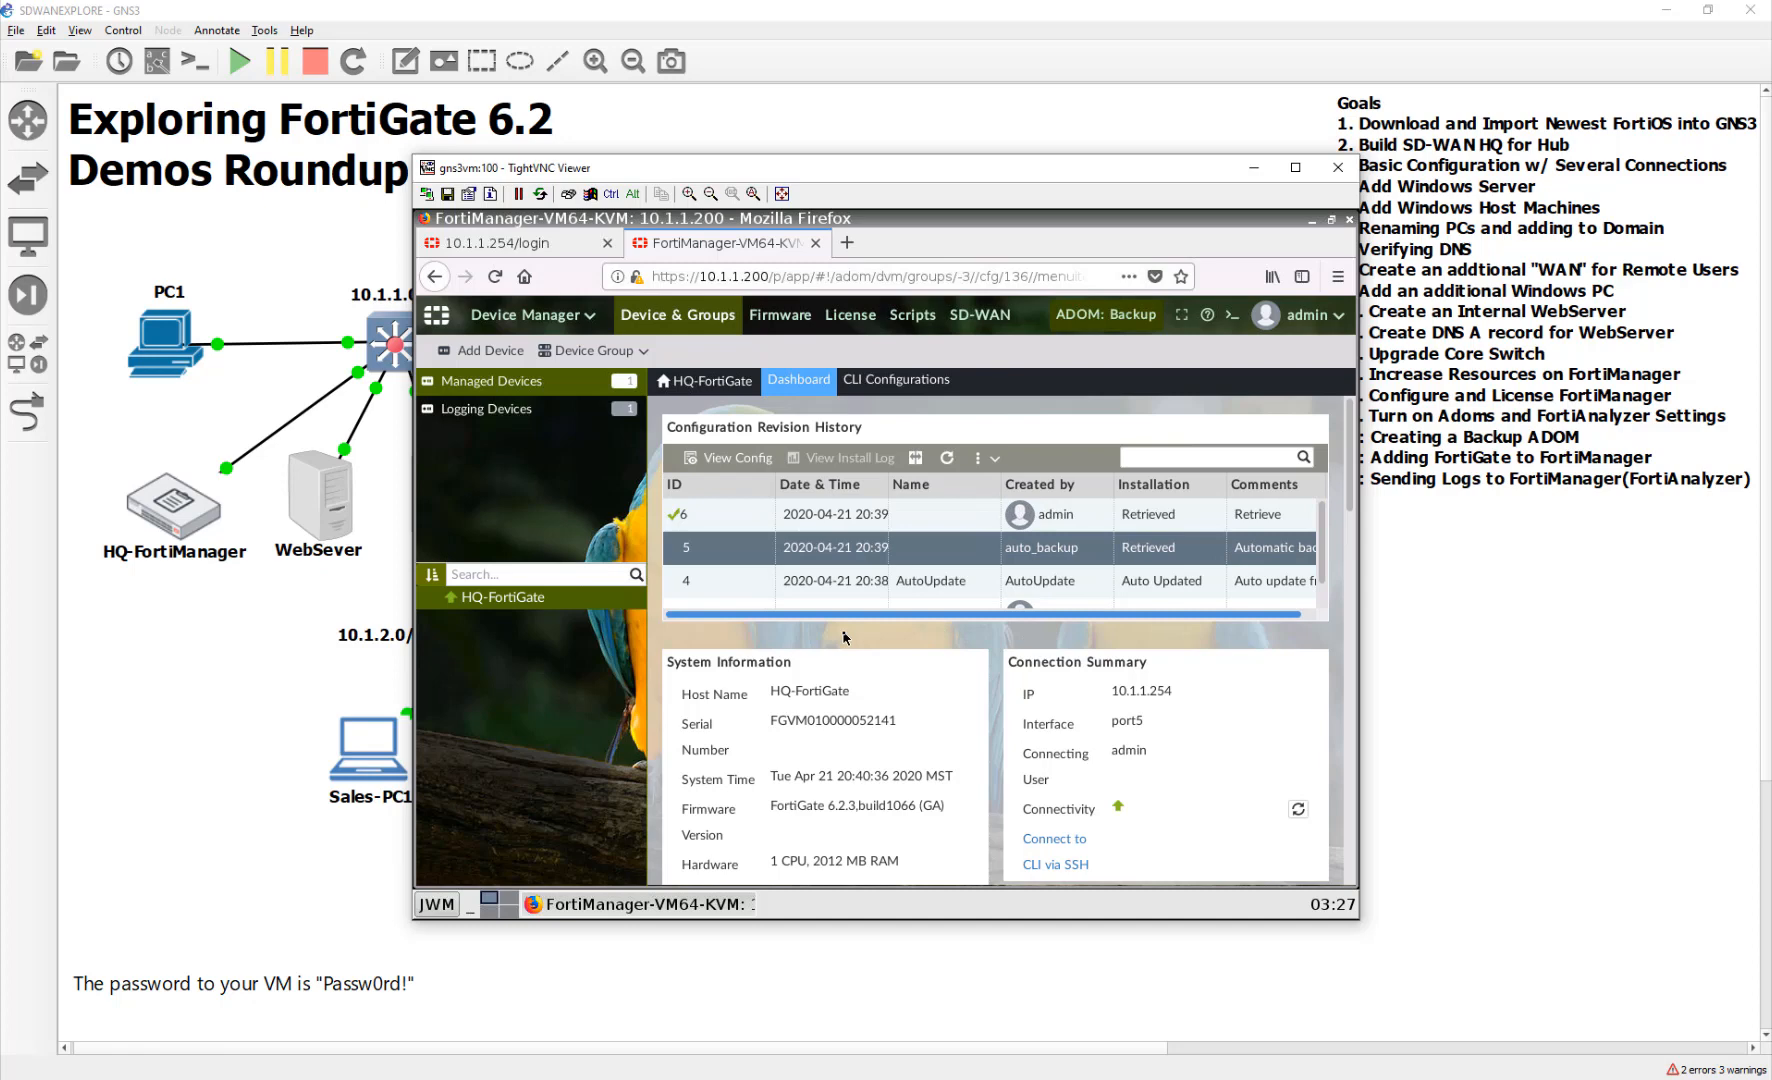
{"action": "left_click", "coordinate": [856, 583]}
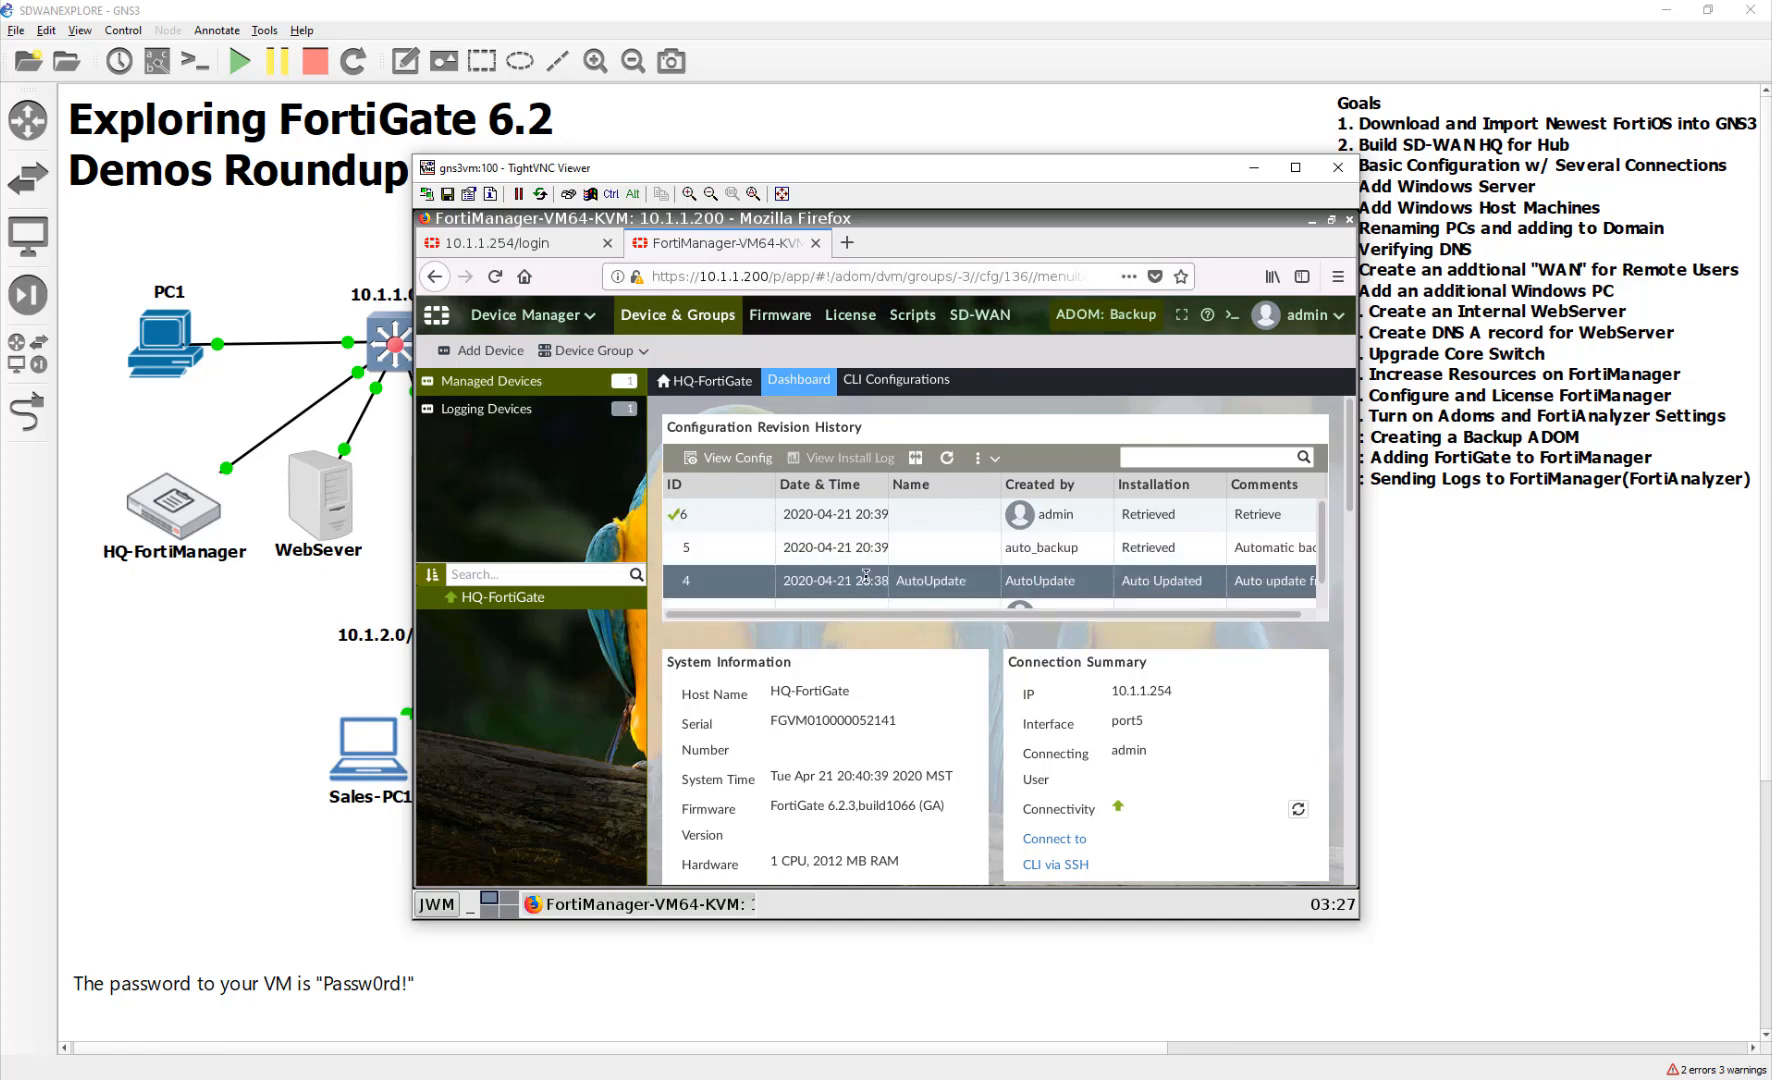
{"action": "scroll", "coordinate": [862, 580], "scroll_direction": "down", "scroll_amount": 1}
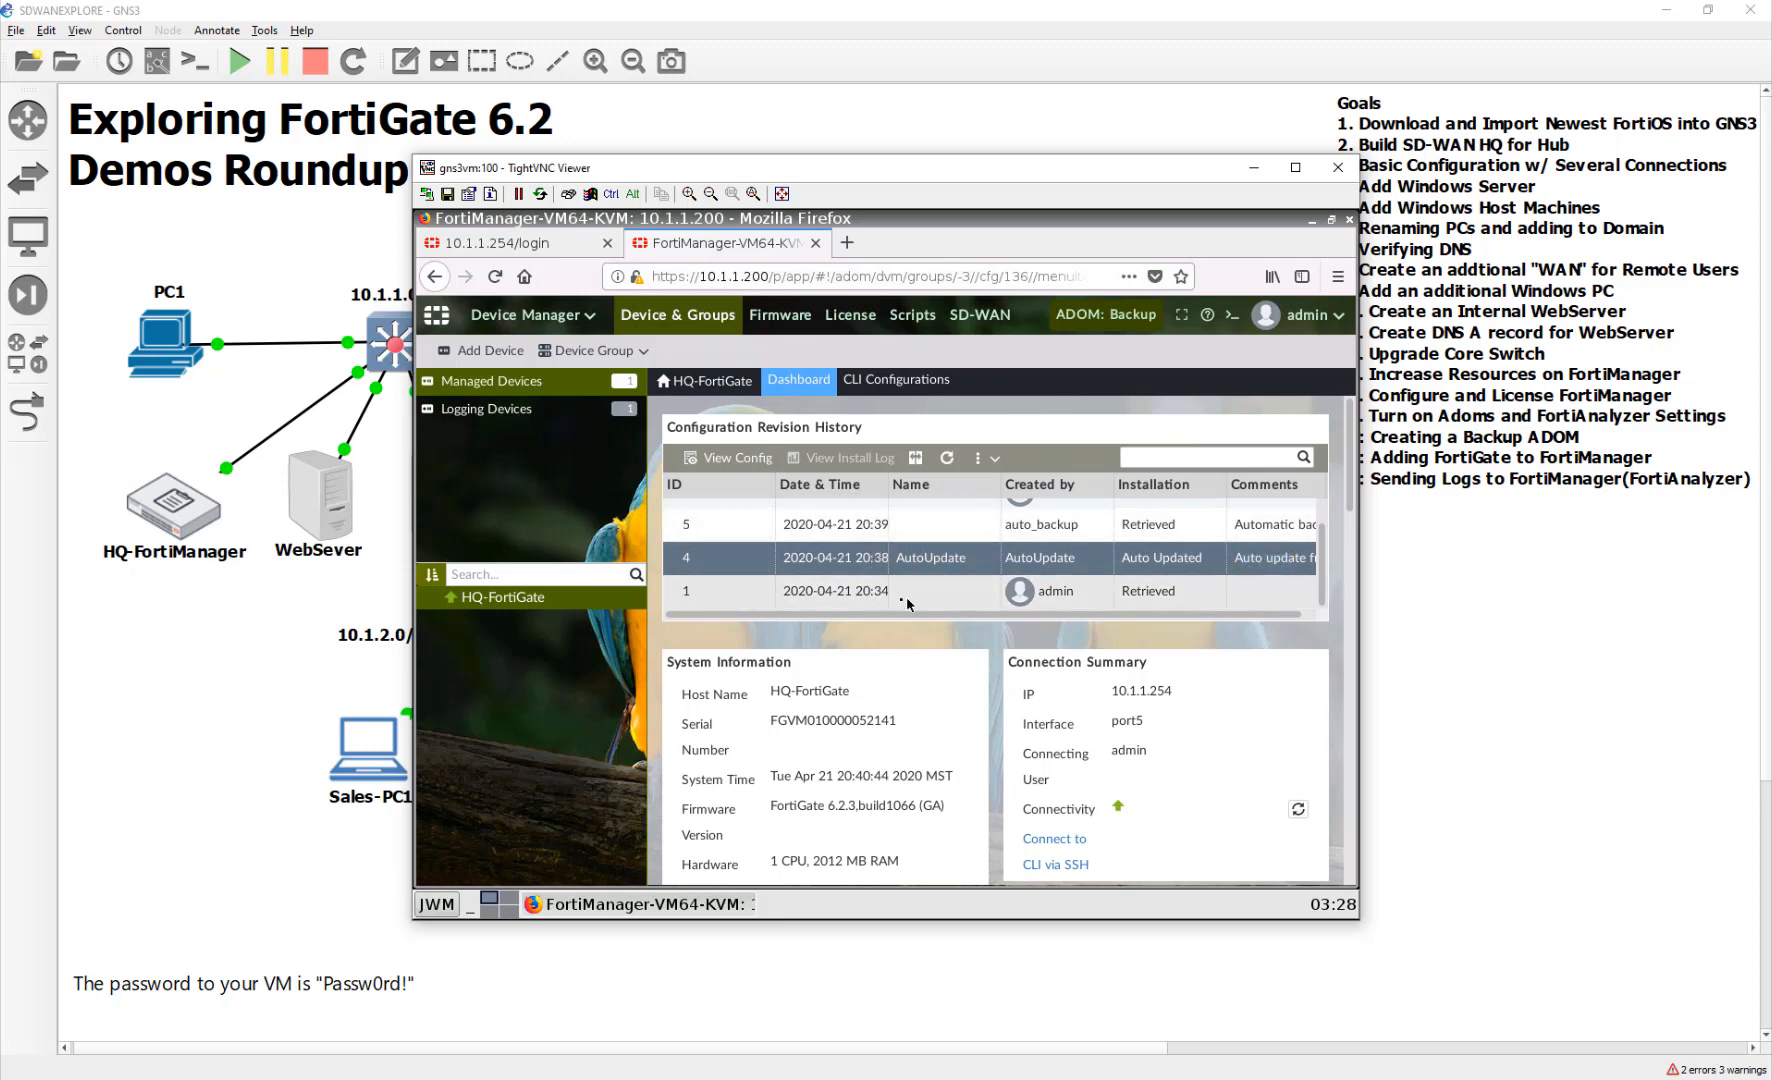
{"action": "left_click", "coordinate": [730, 458]}
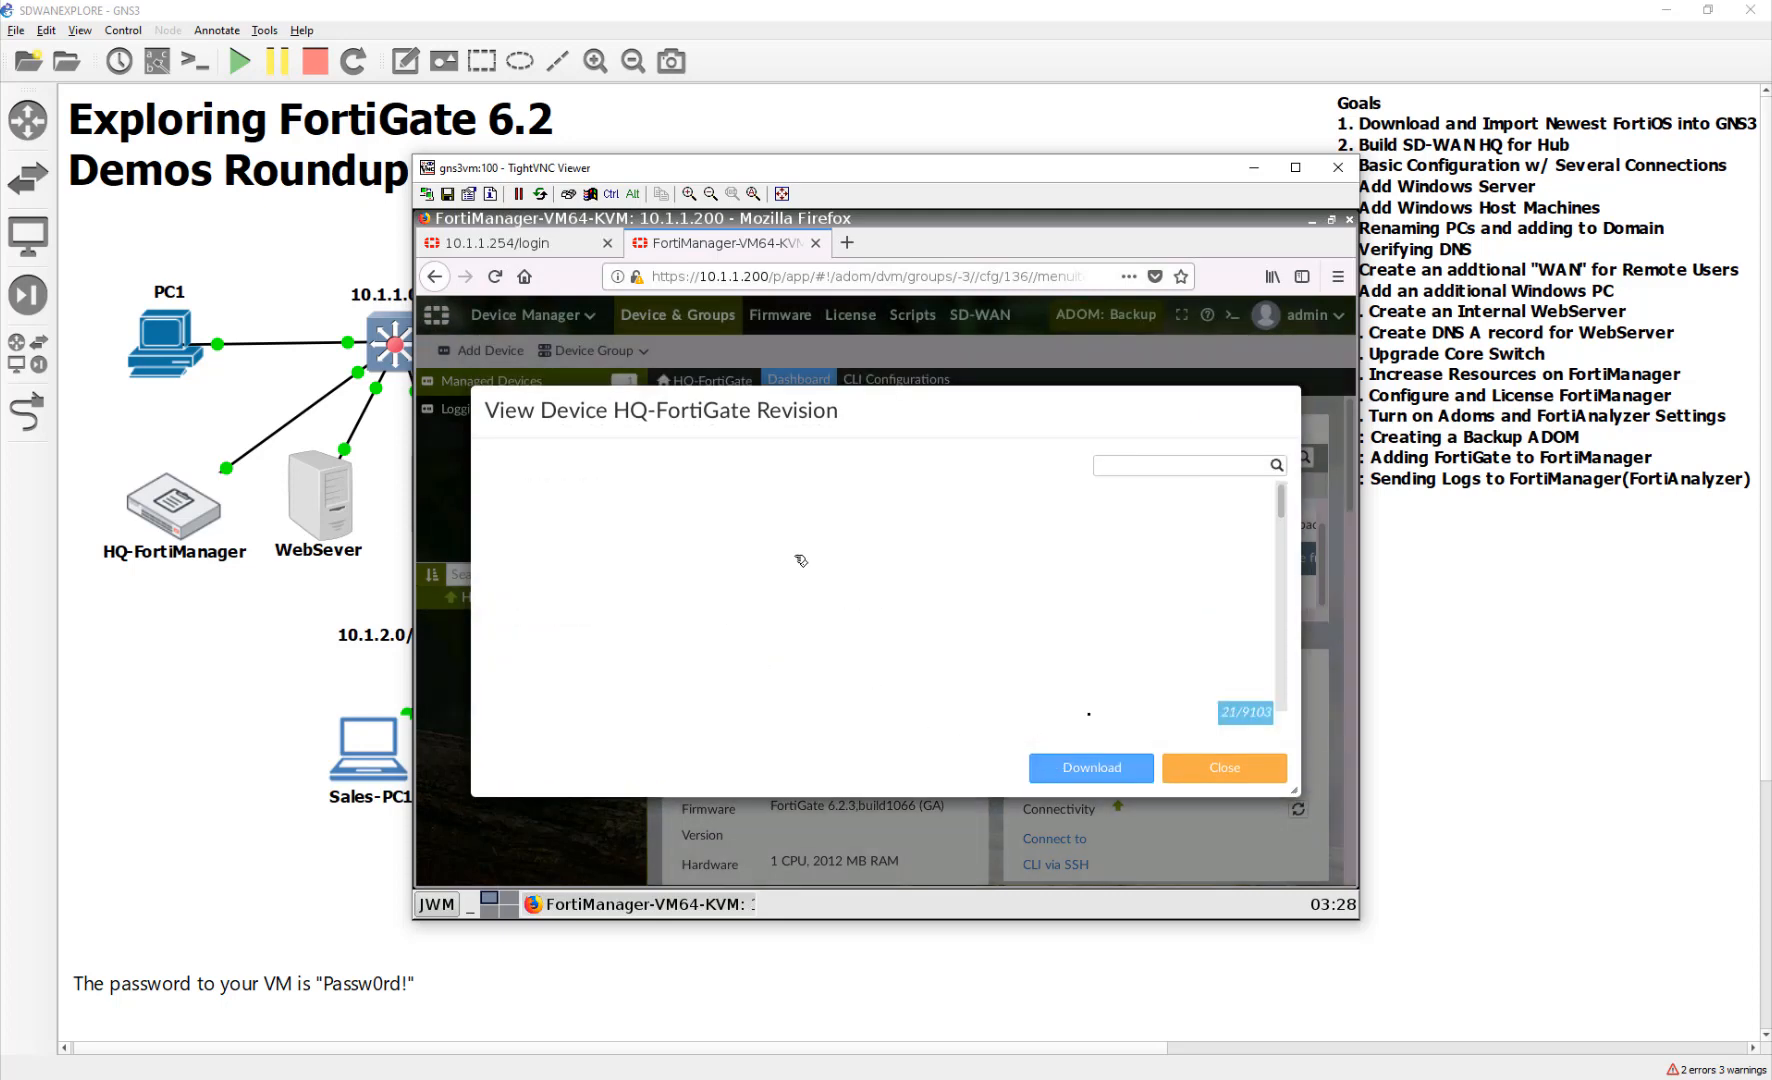
Diff revision 4 against revision 1 showing only changes, review the FortiAnalyzer lines, then close
{"action": "left_click", "coordinate": [1179, 769]}
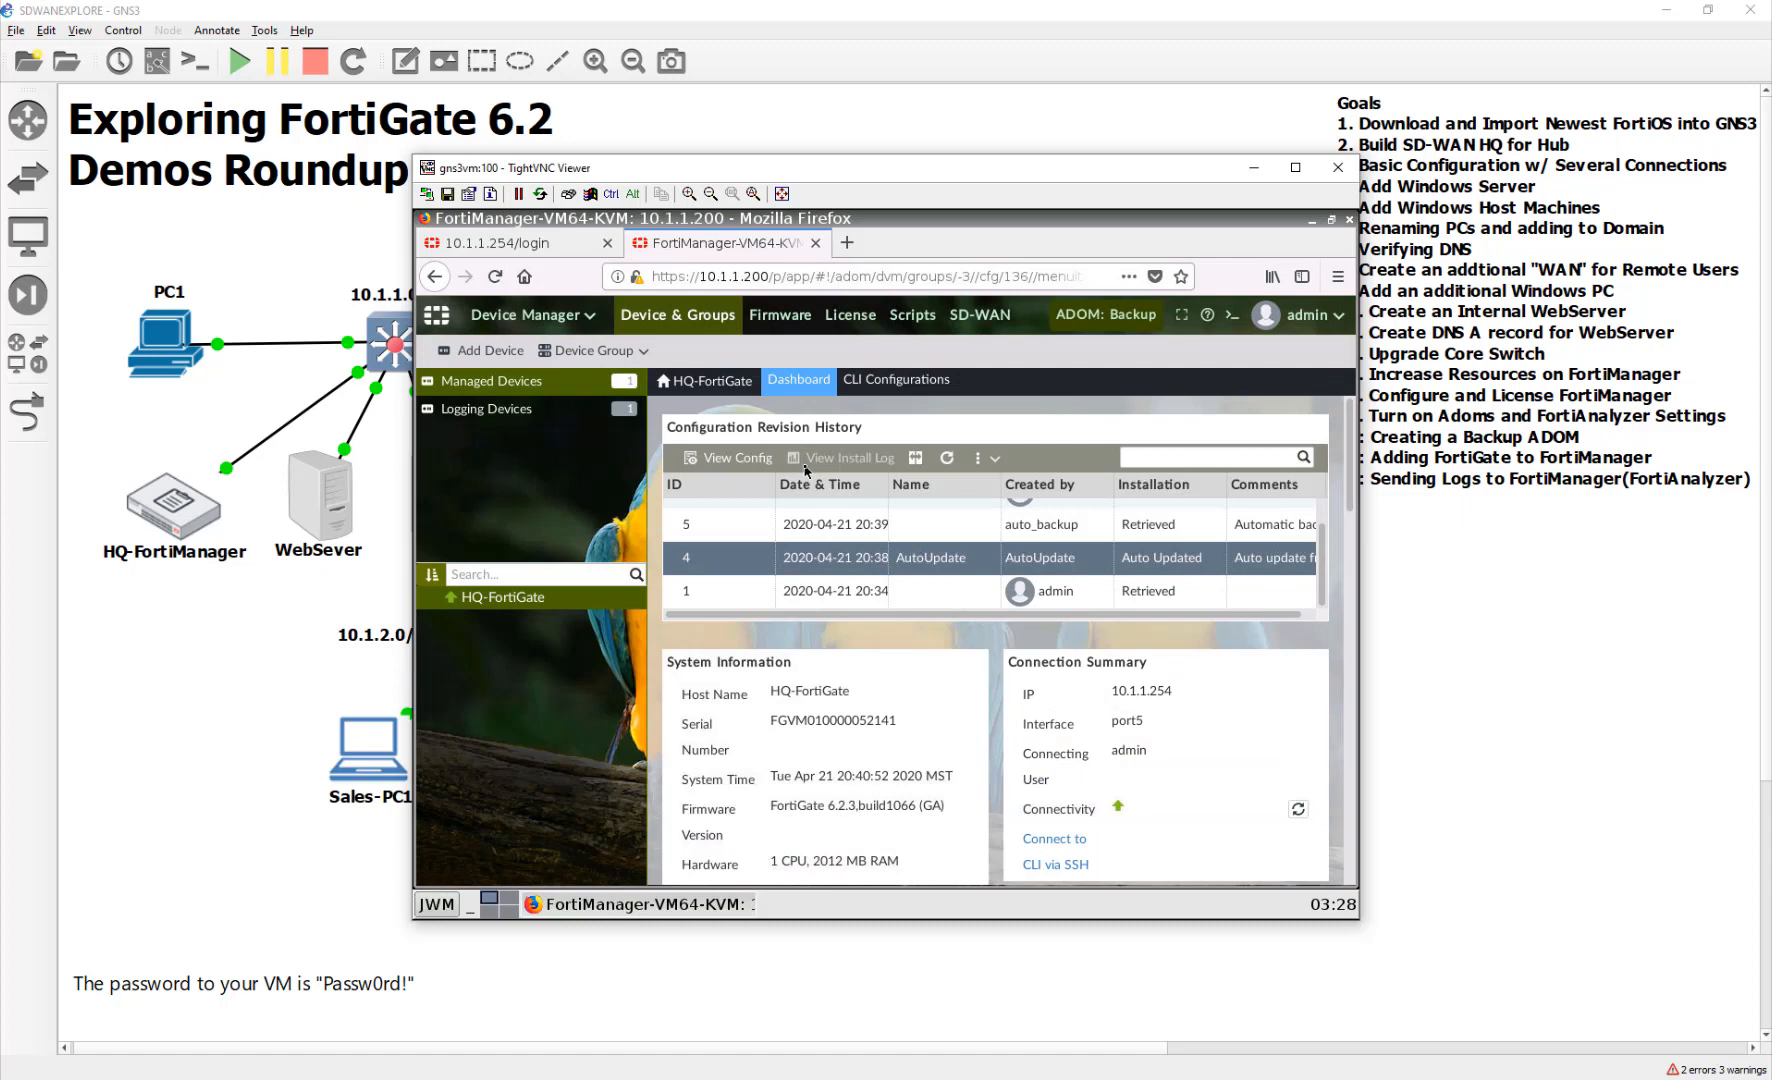
{"action": "left_click", "coordinate": [915, 457]}
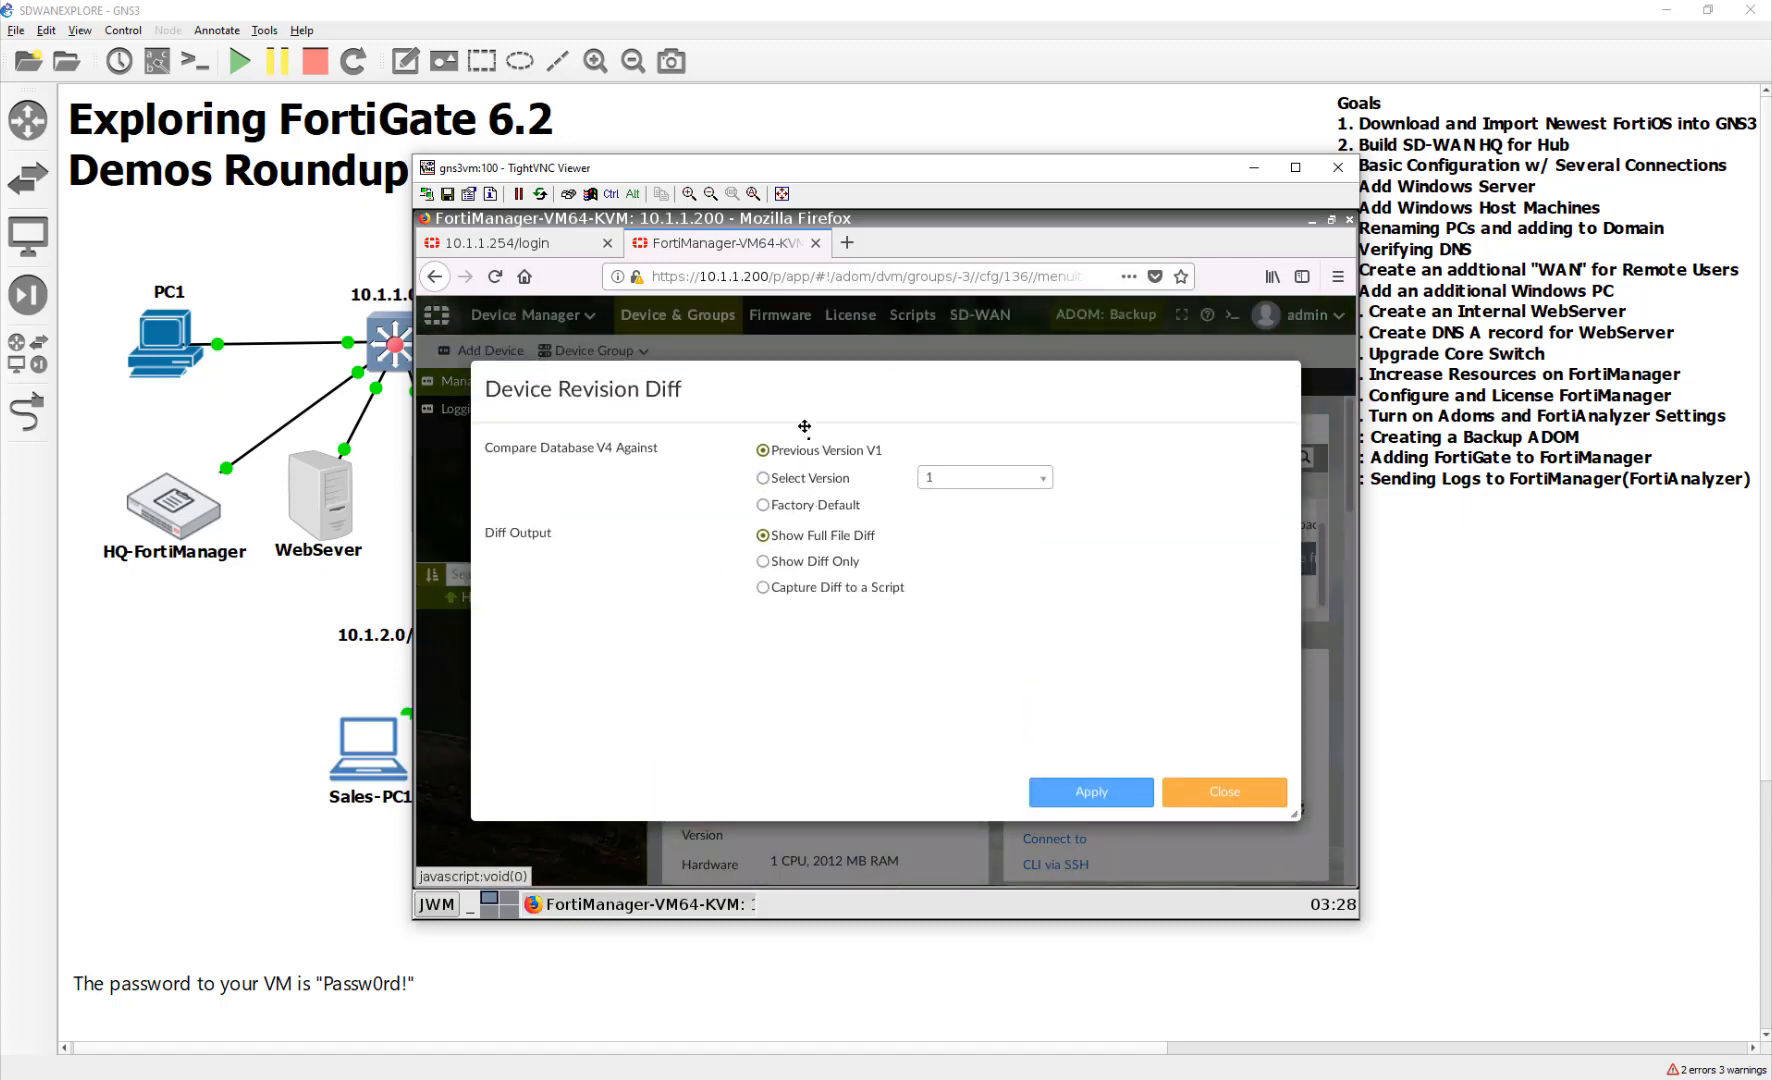
{"action": "left_click", "coordinate": [1106, 800]}
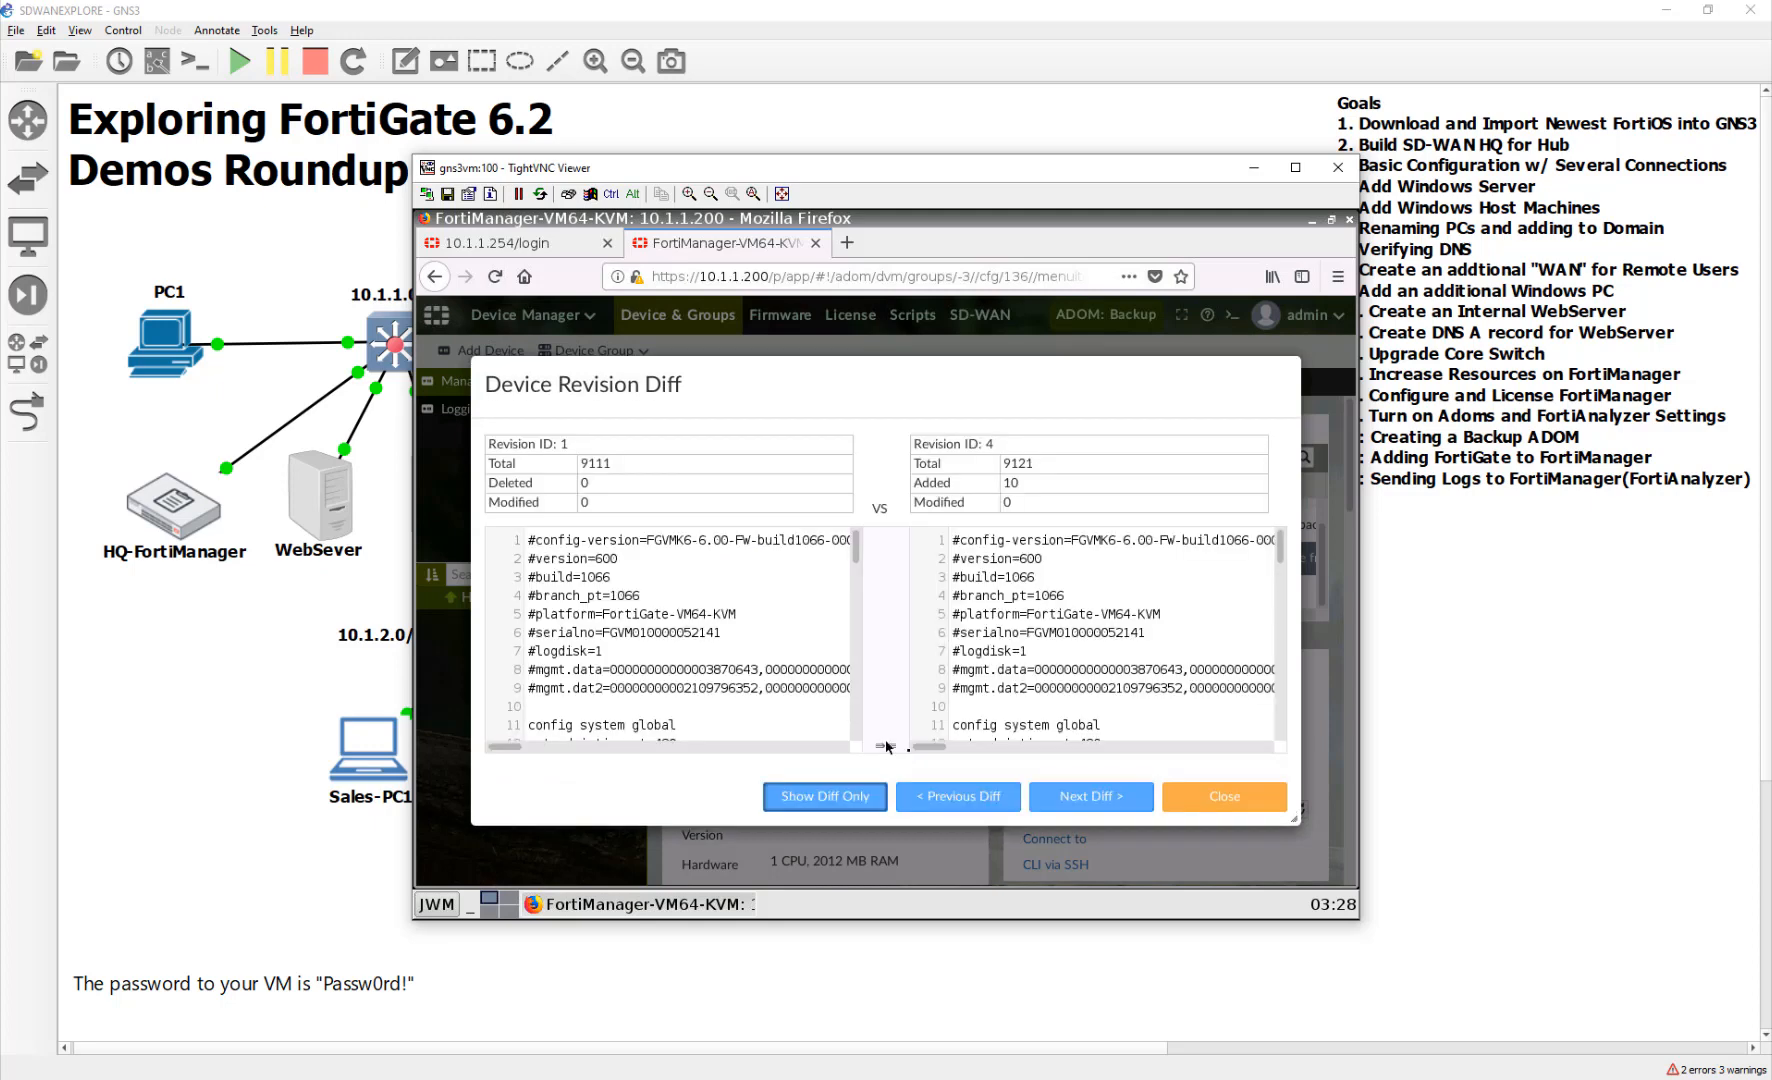
{"action": "left_click", "coordinate": [833, 798]}
{"action": "scroll", "coordinate": [1037, 666], "scroll_direction": "down", "scroll_amount": 2}
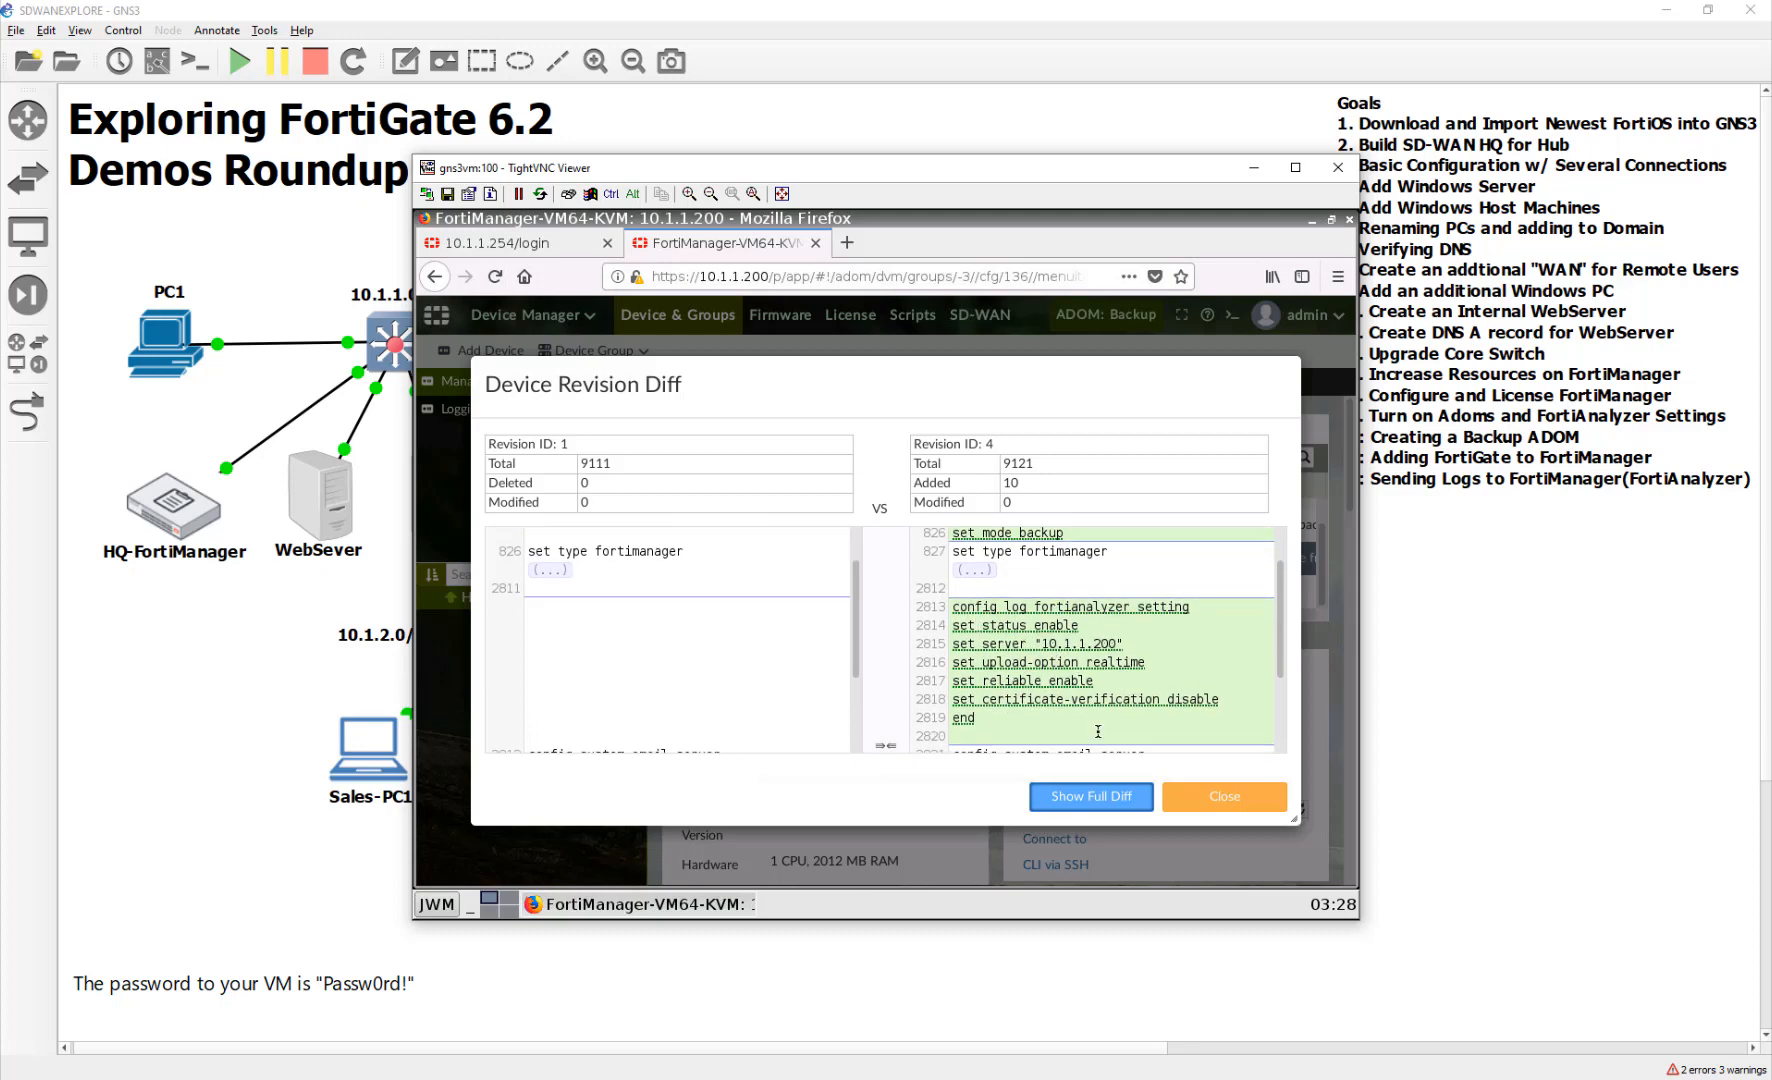
{"action": "scroll", "coordinate": [1098, 731], "scroll_direction": "down", "scroll_amount": 4}
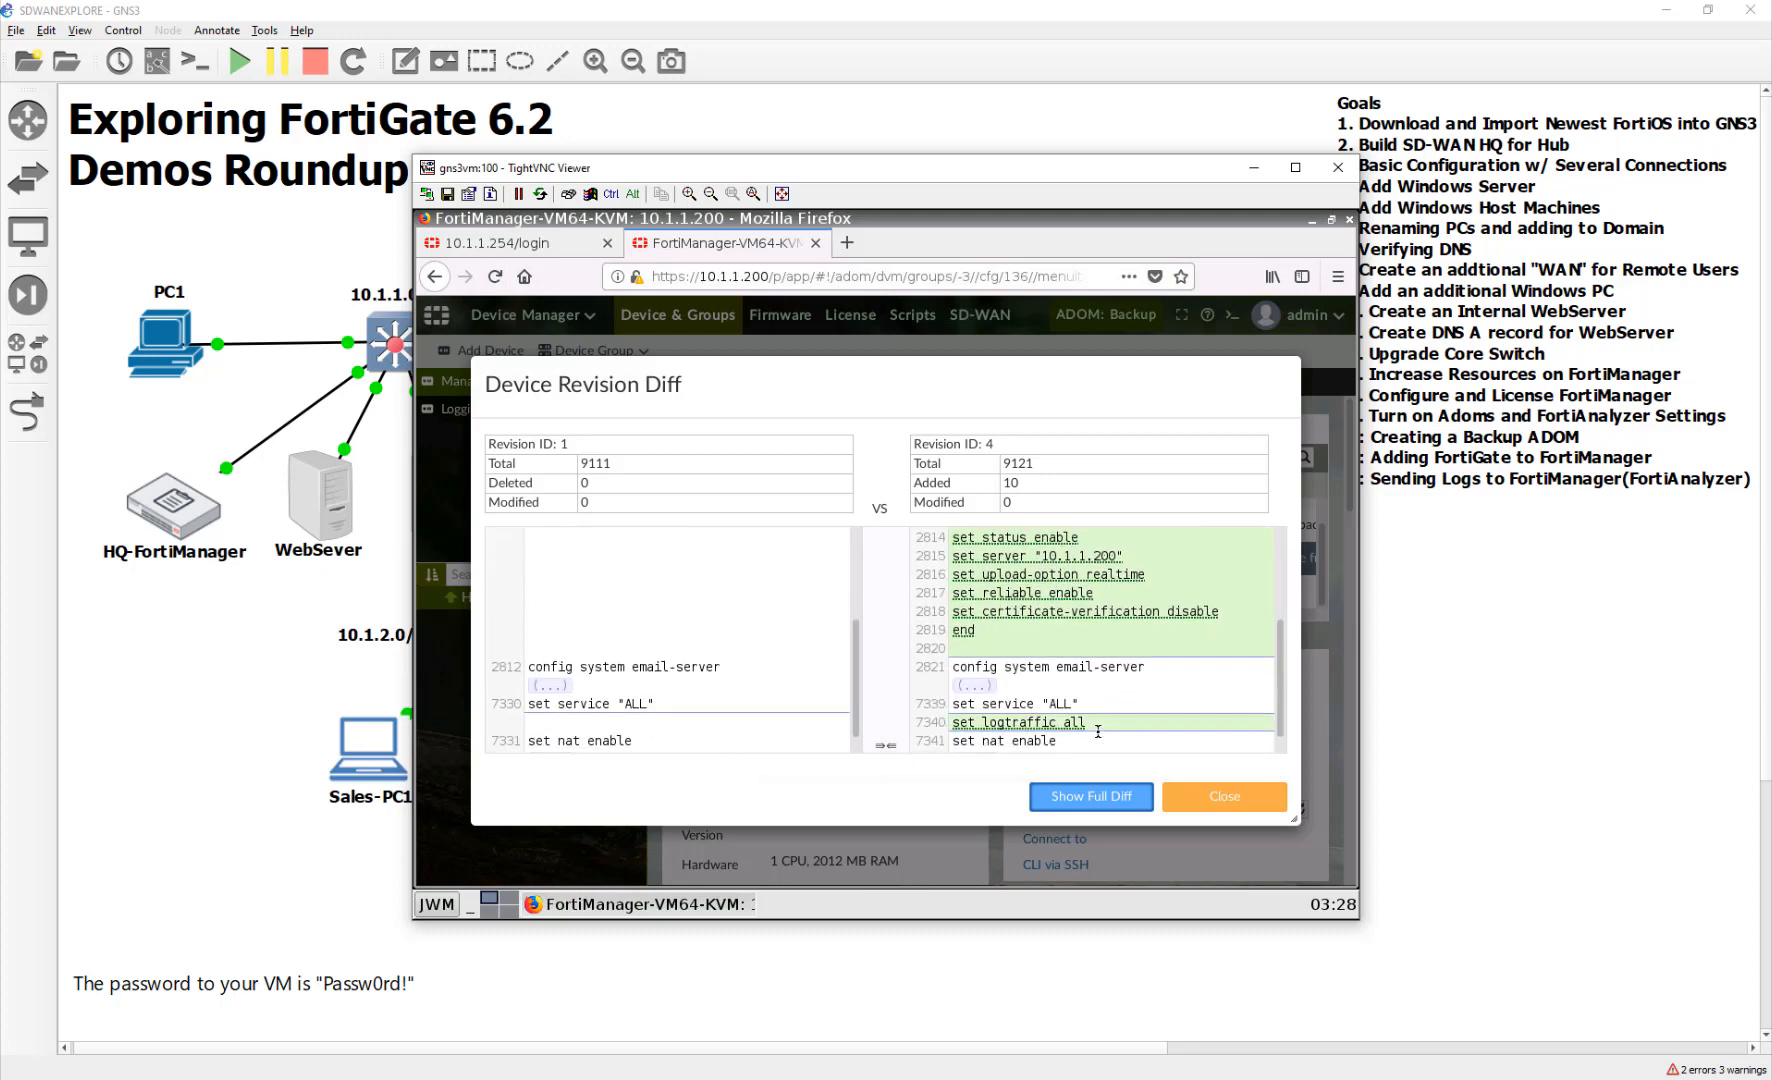
{"action": "scroll", "coordinate": [1098, 731], "scroll_direction": "up", "scroll_amount": 3}
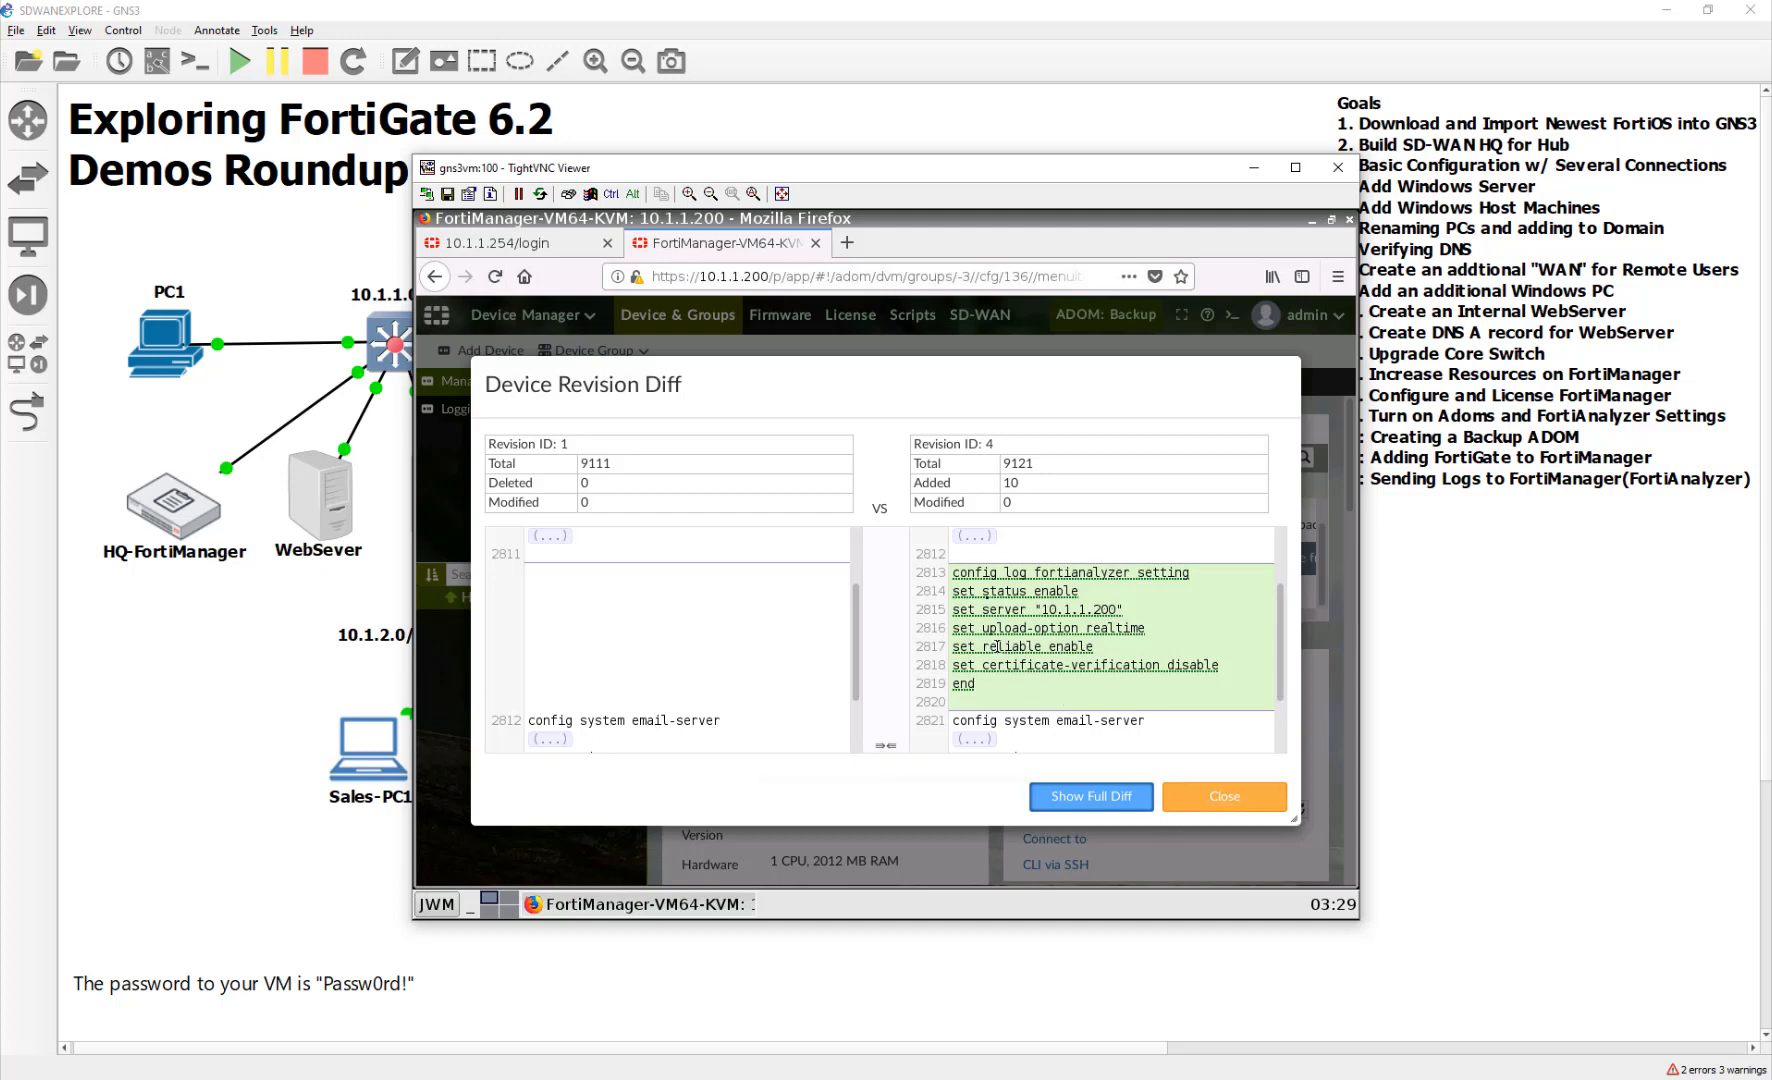
{"action": "left_click", "coordinate": [1208, 806]}
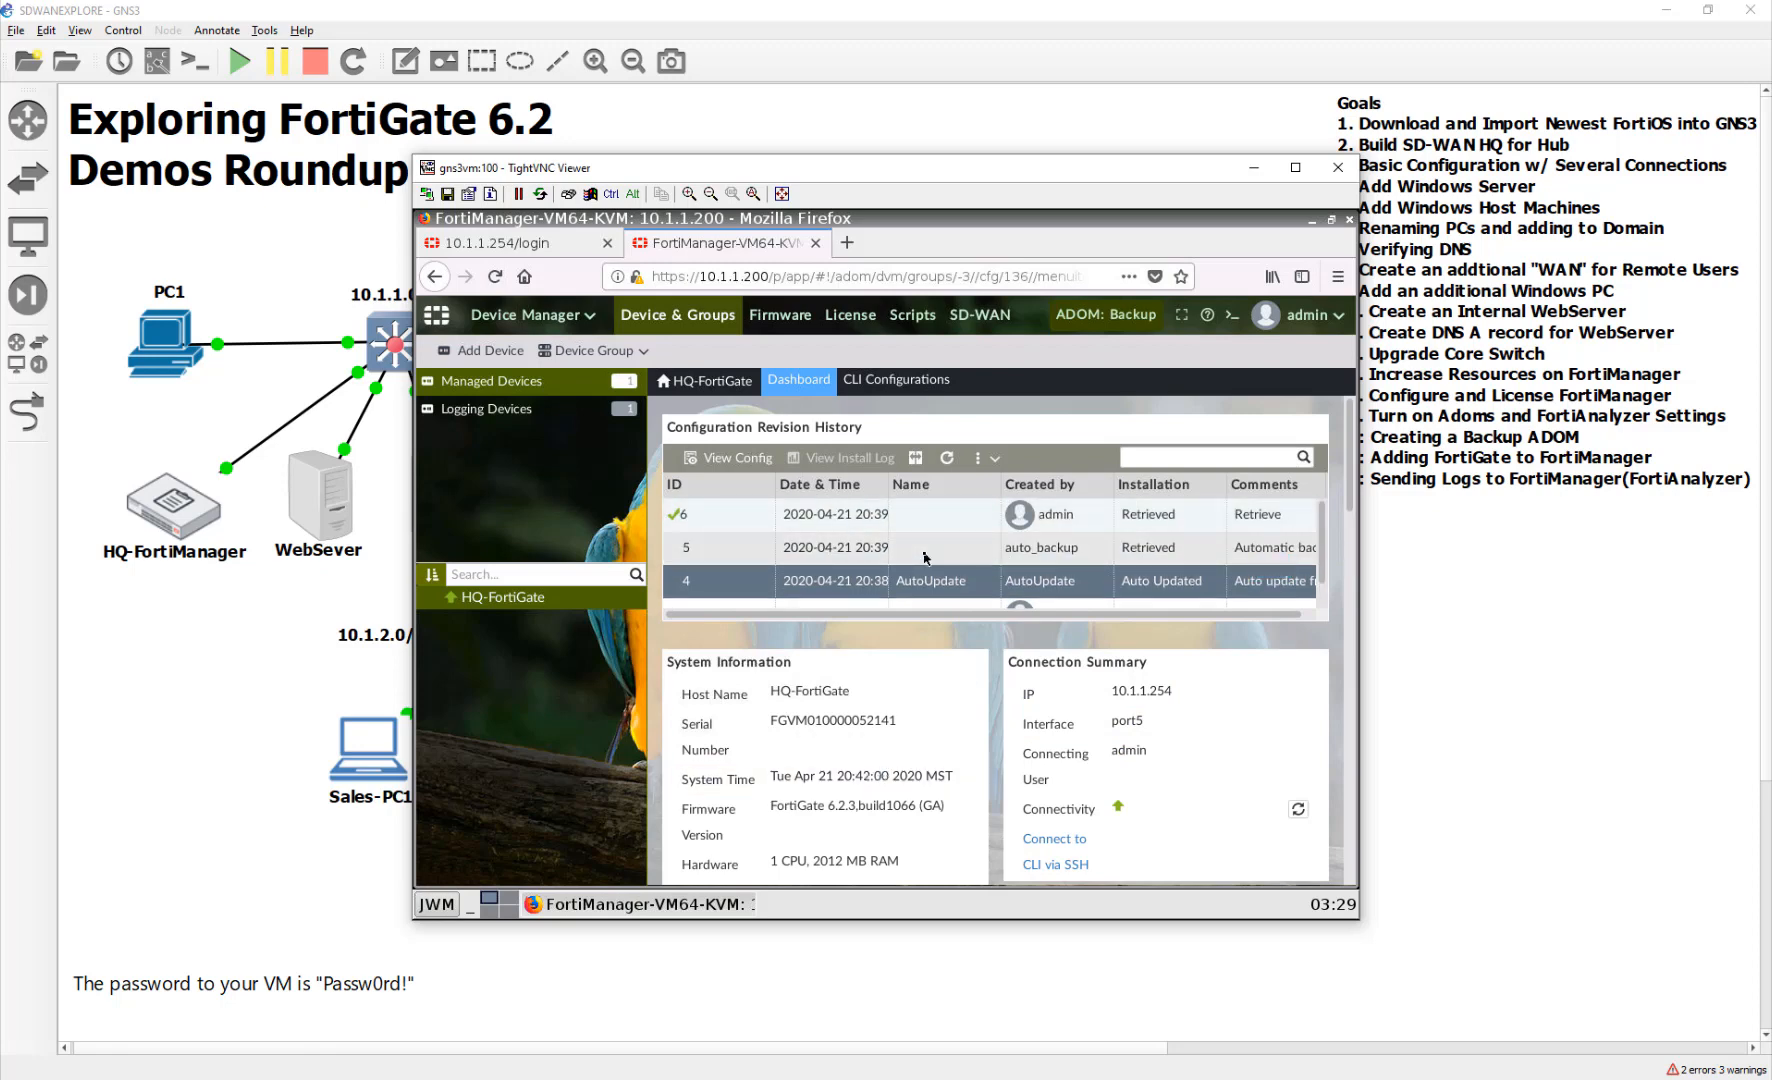
Return to the FortiManager session and open Logging Devices, showing HQ-FortiGate in Real Time
{"action": "left_click", "coordinate": [1532, 810]}
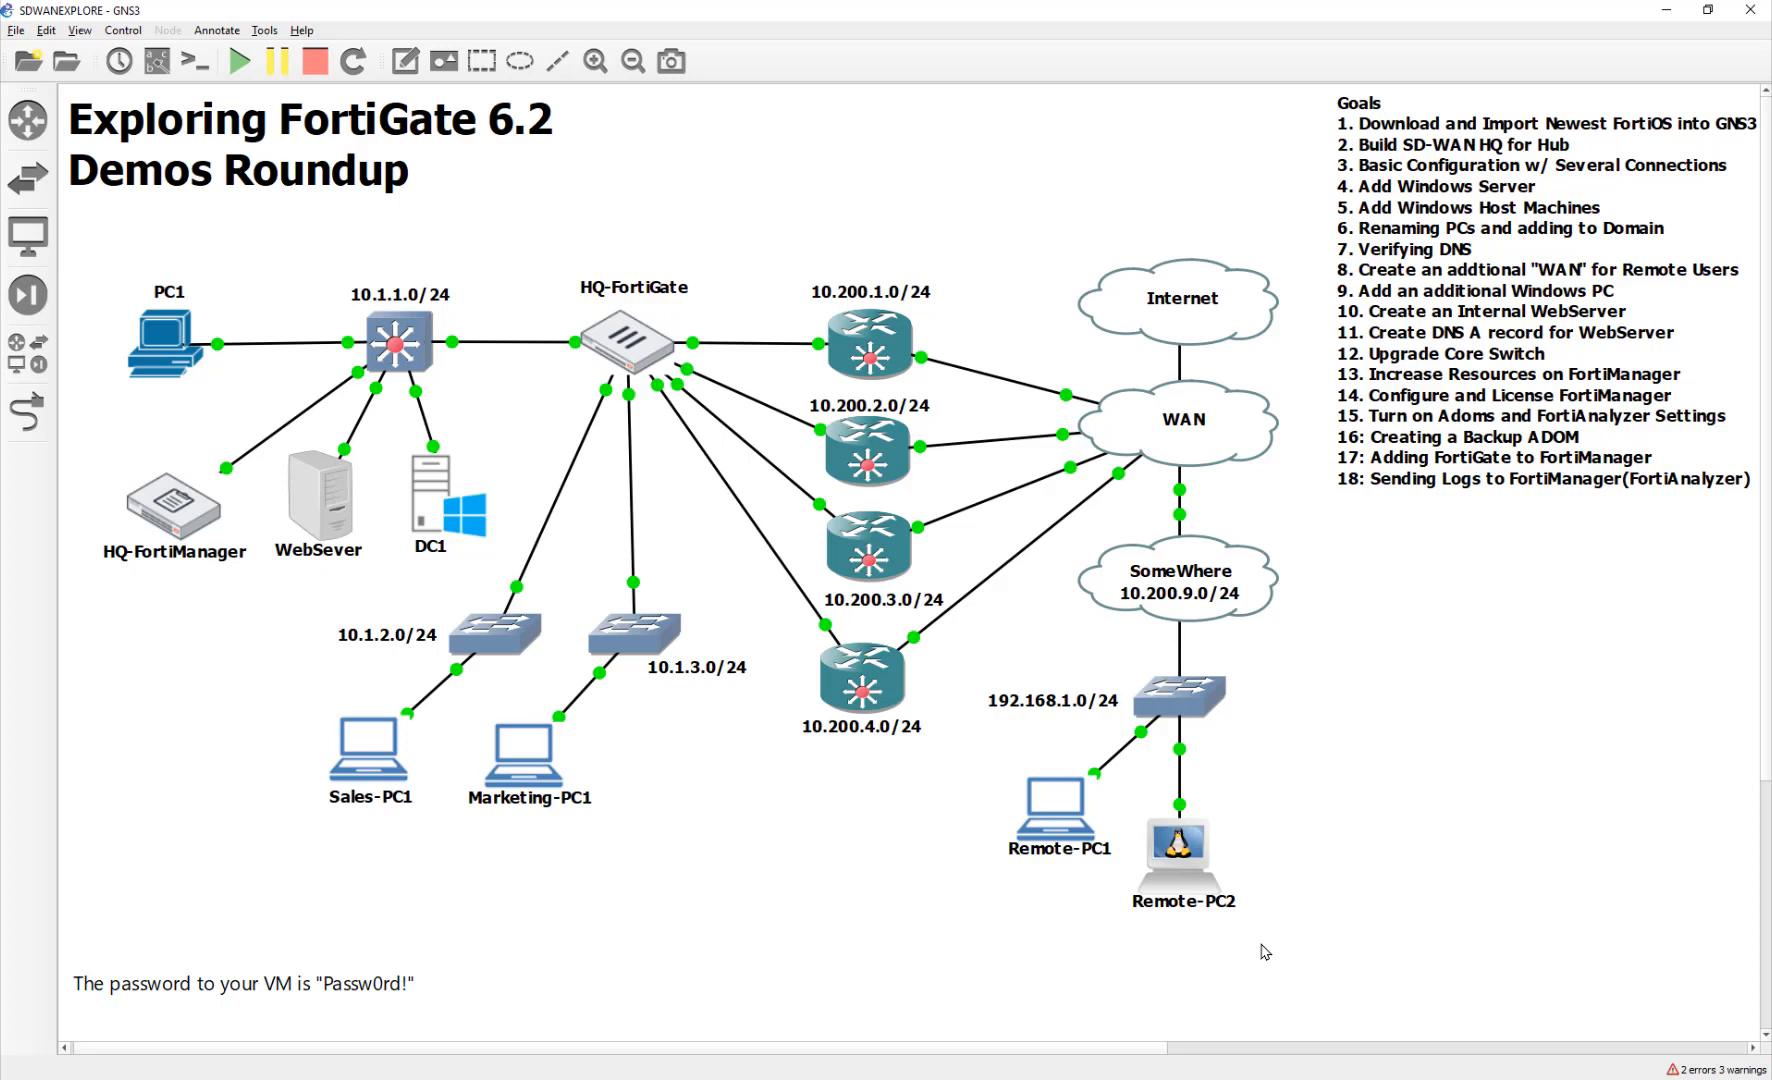
{"action": "left_click", "coordinate": [1243, 1078]}
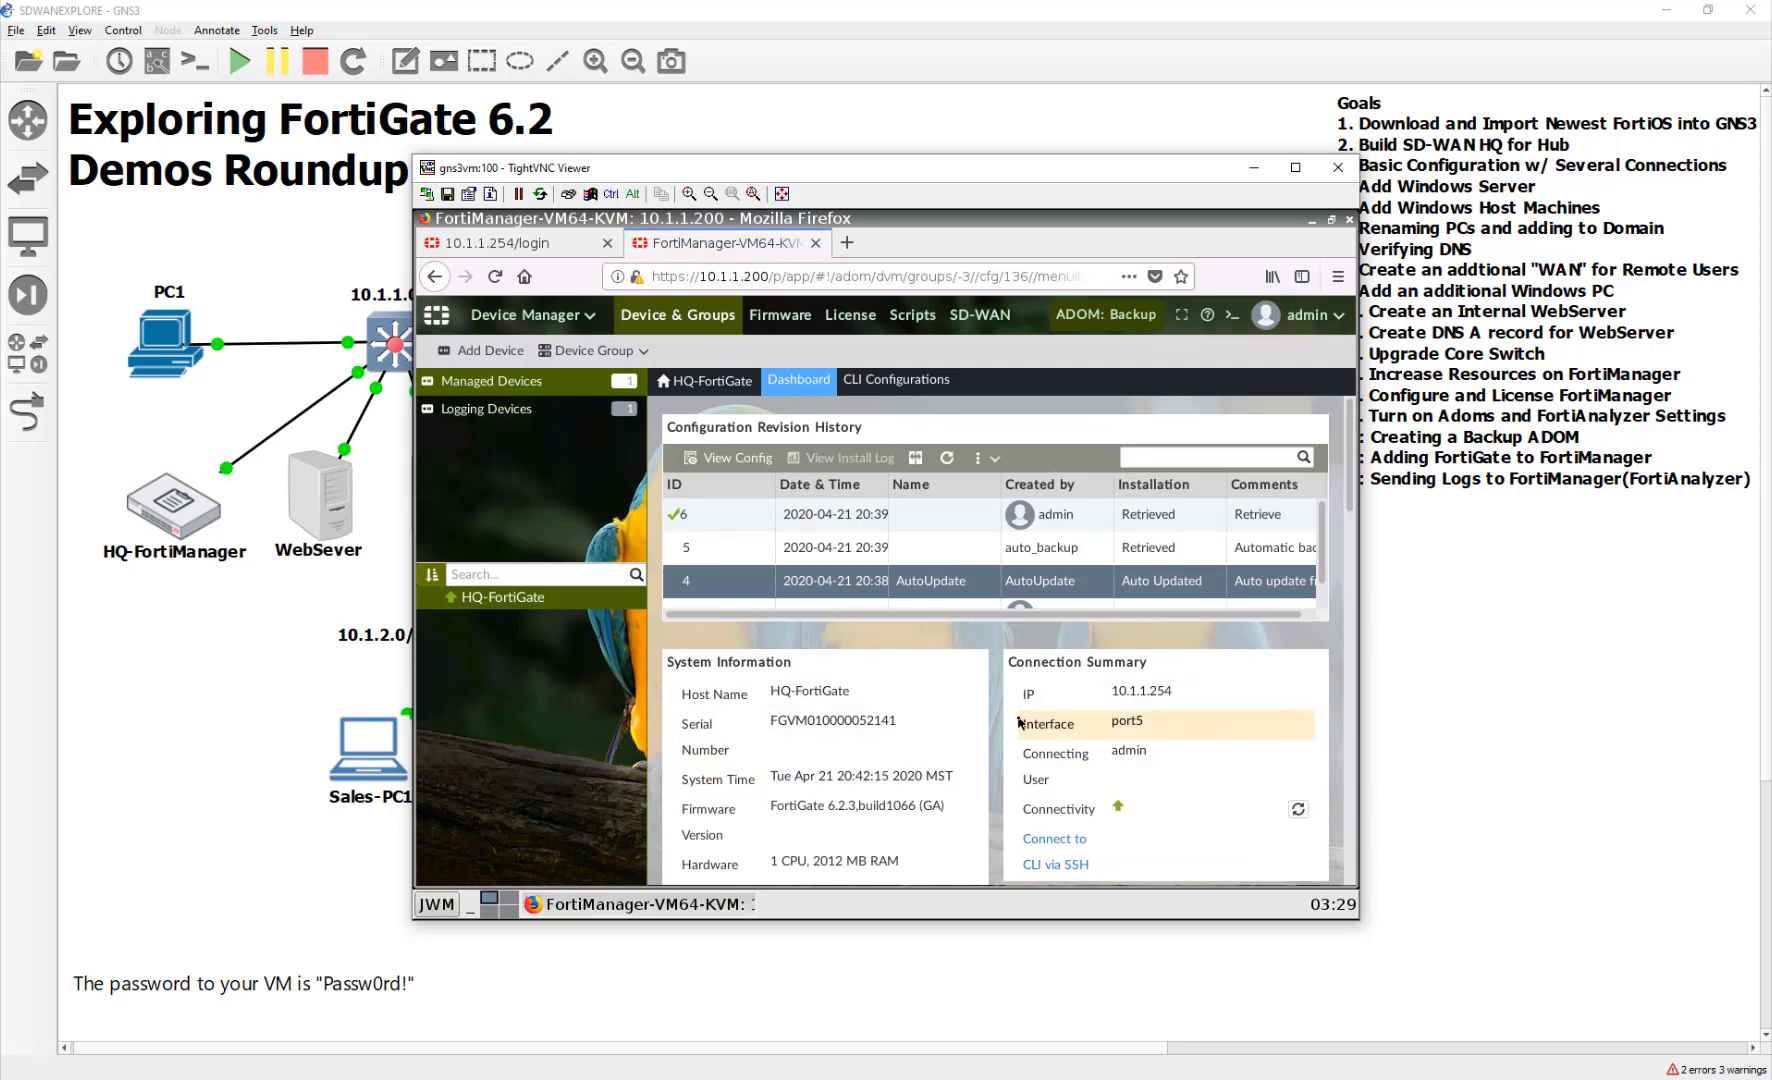
{"action": "left_click", "coordinate": [482, 409]}
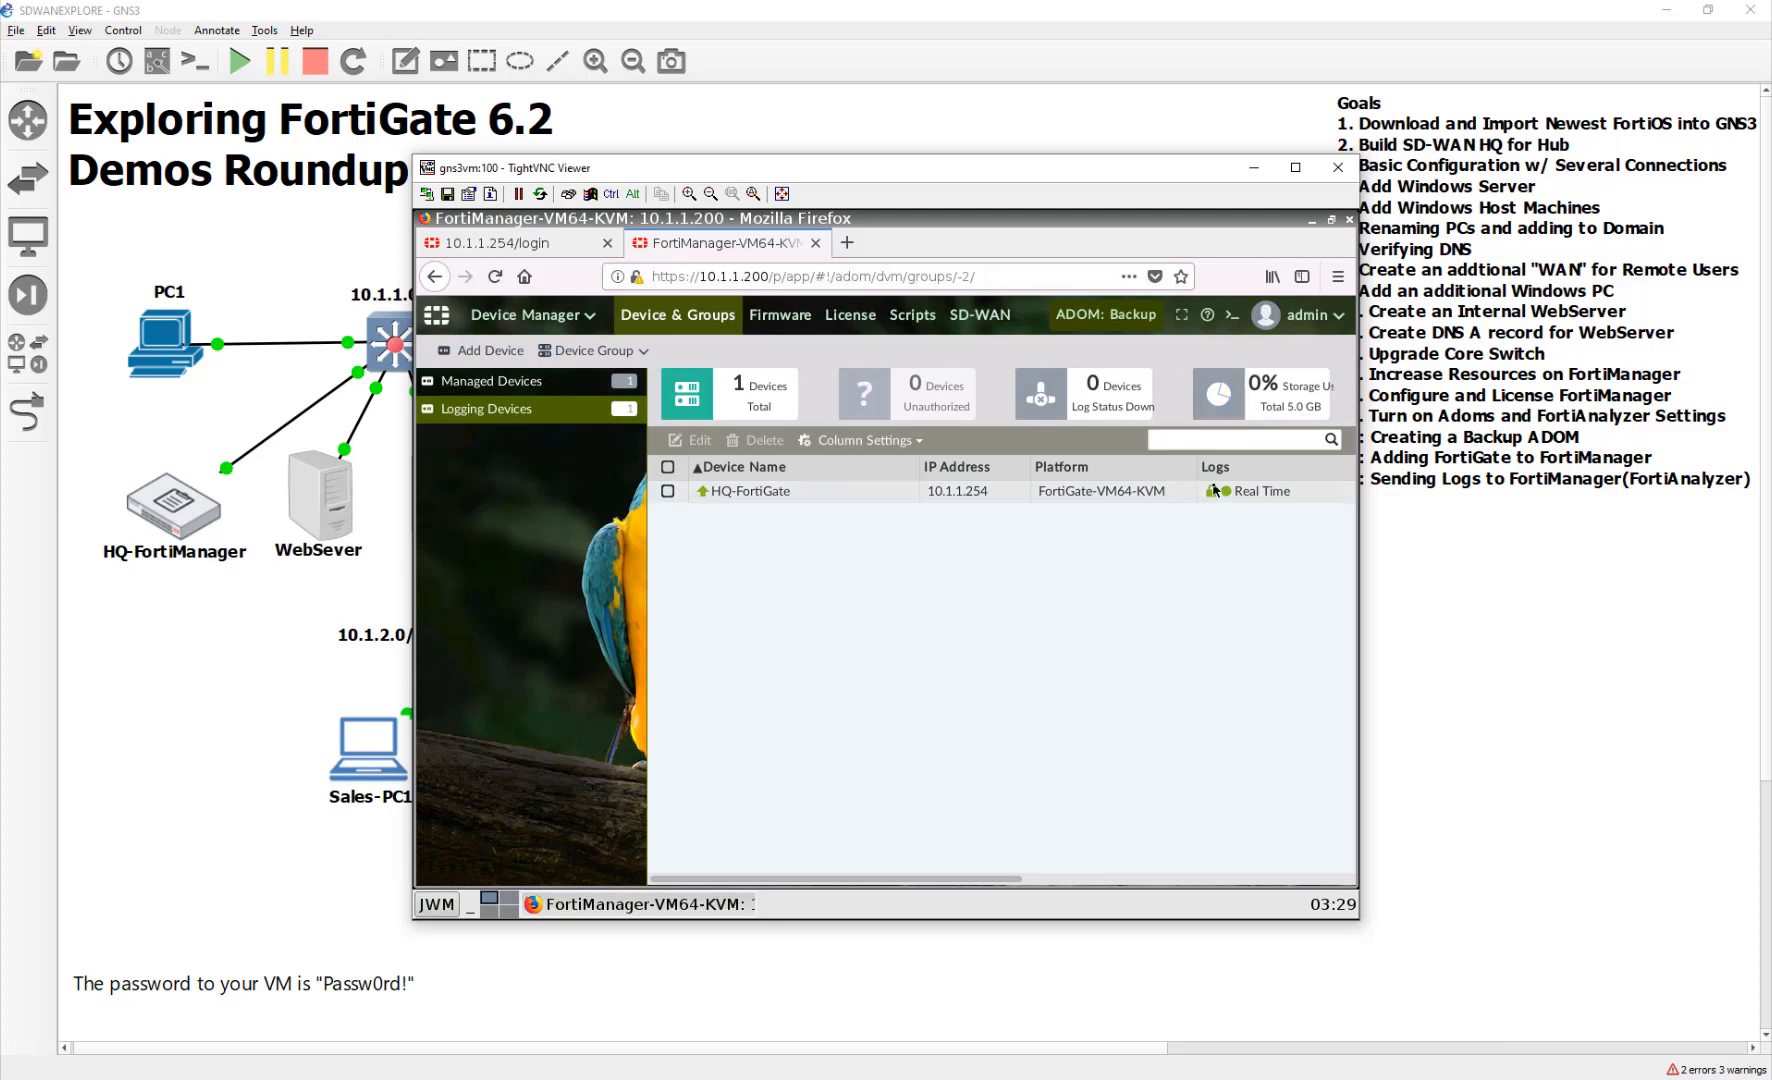
{"action": "mouse_move", "coordinate": [1213, 490]}
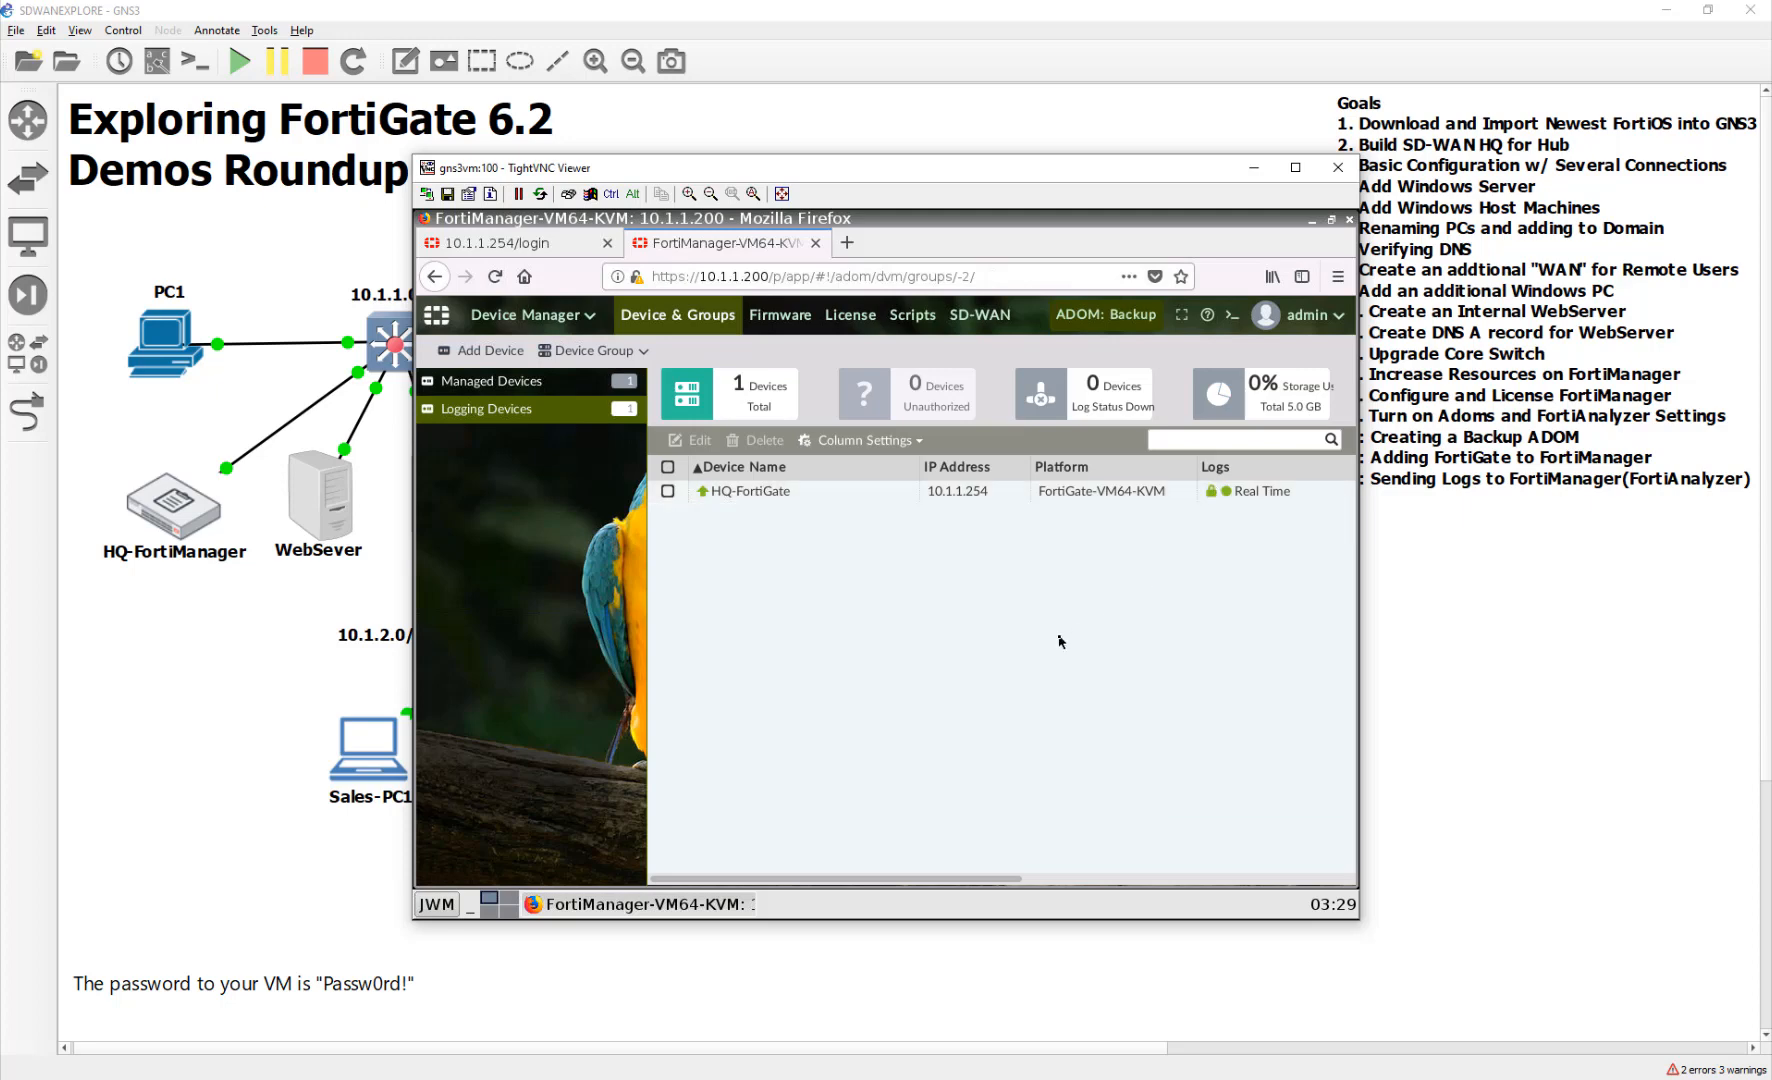
In Log View, browse System and All Types event logs, then Traffic logs, and close TightVNC
{"action": "left_click", "coordinate": [508, 328]}
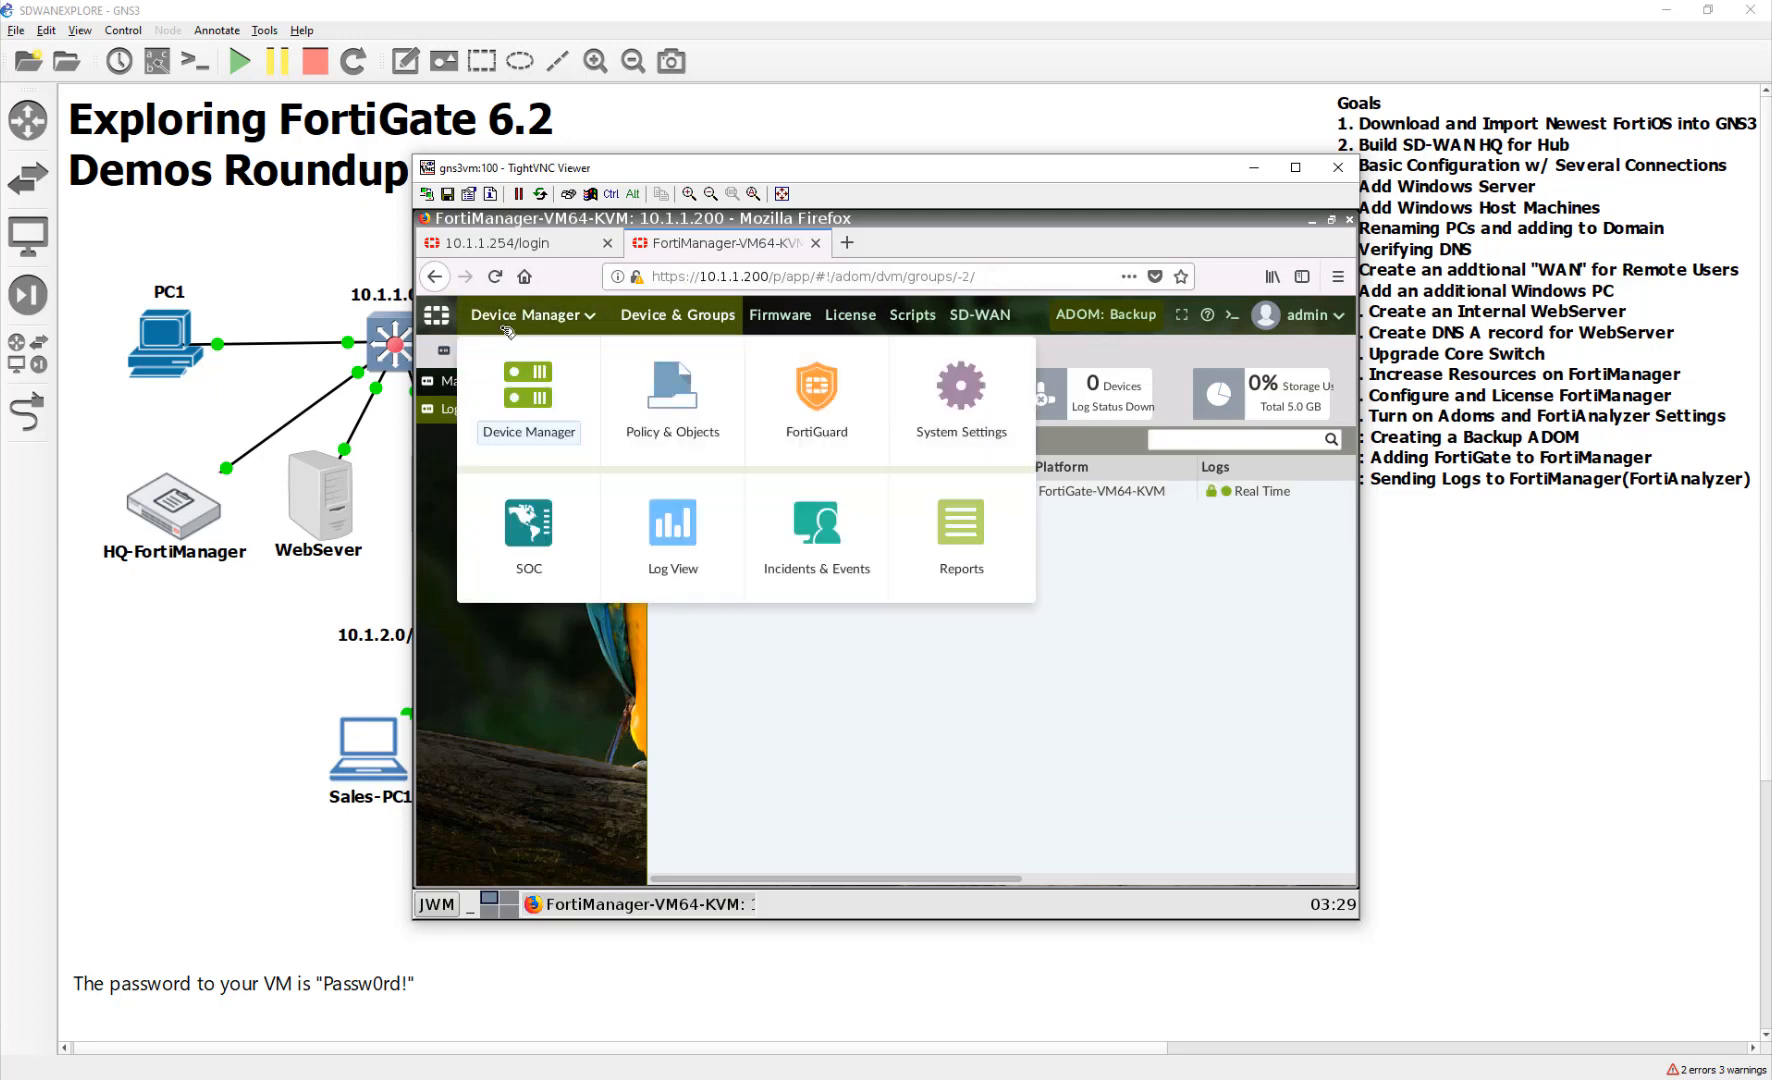
{"action": "left_click", "coordinate": [672, 530]}
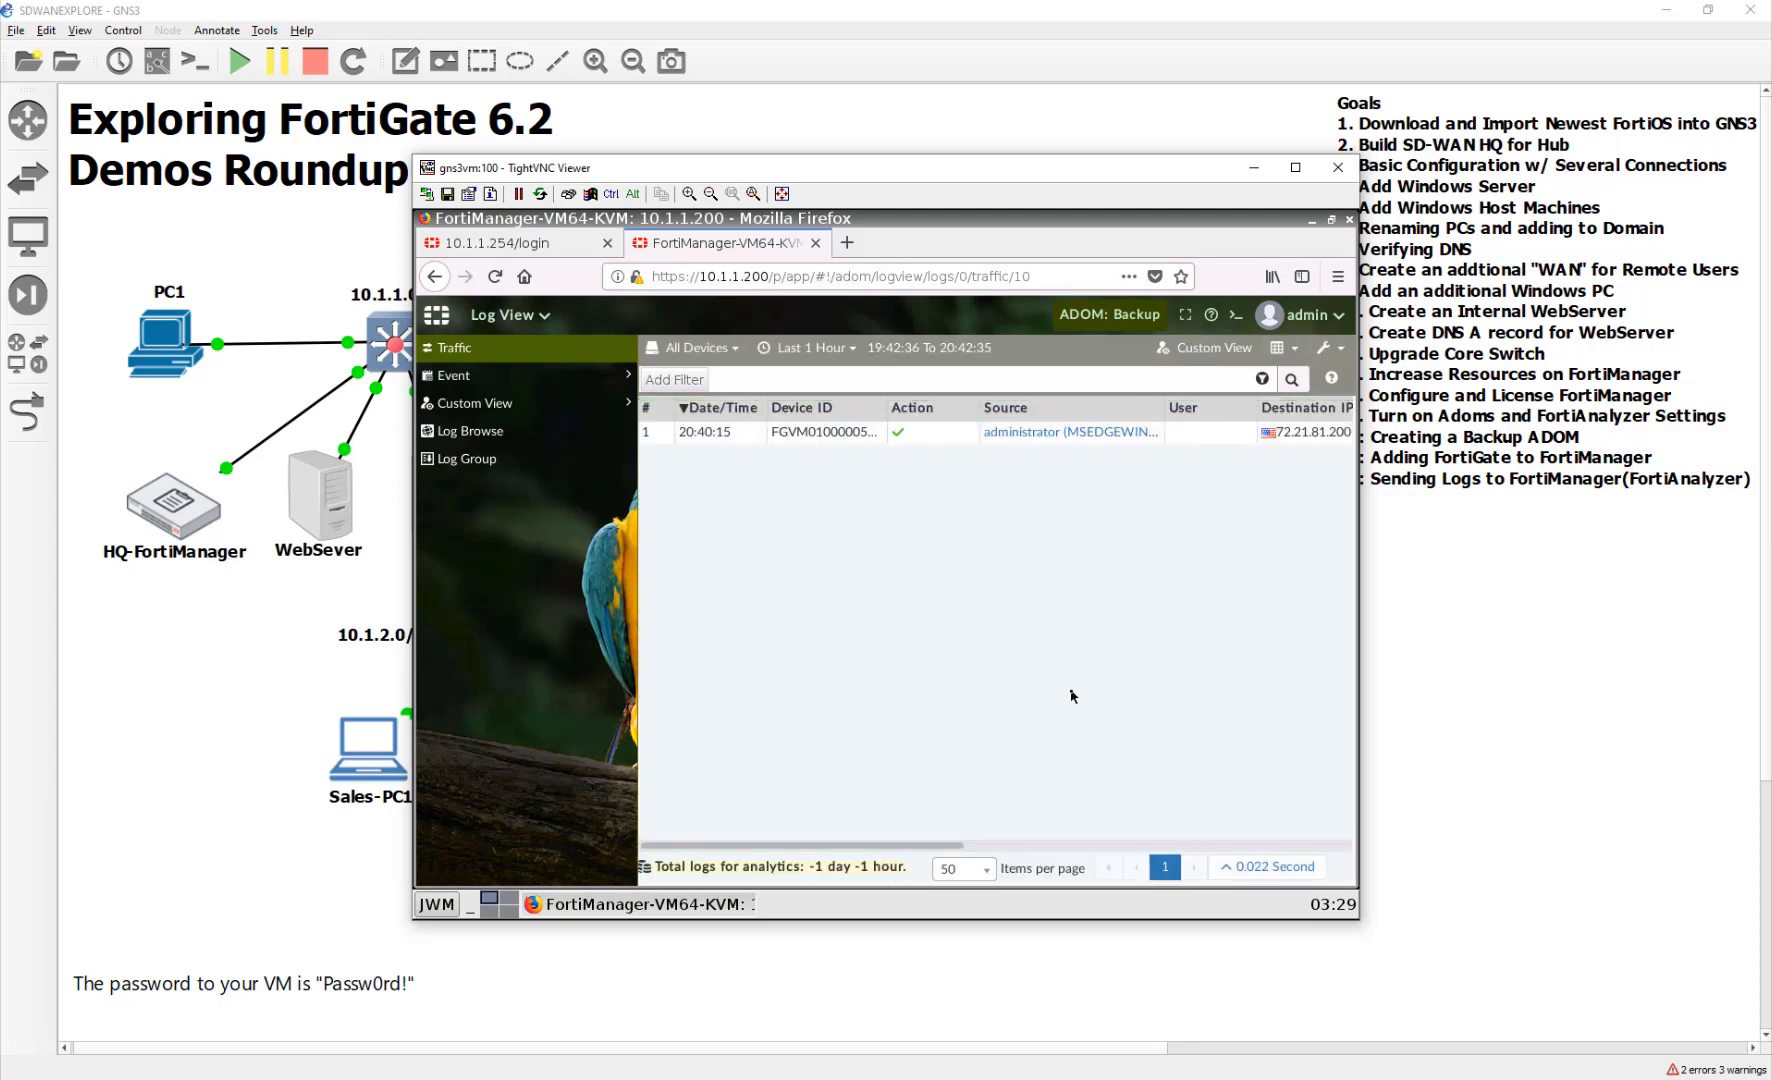
{"action": "left_click", "coordinate": [546, 386]}
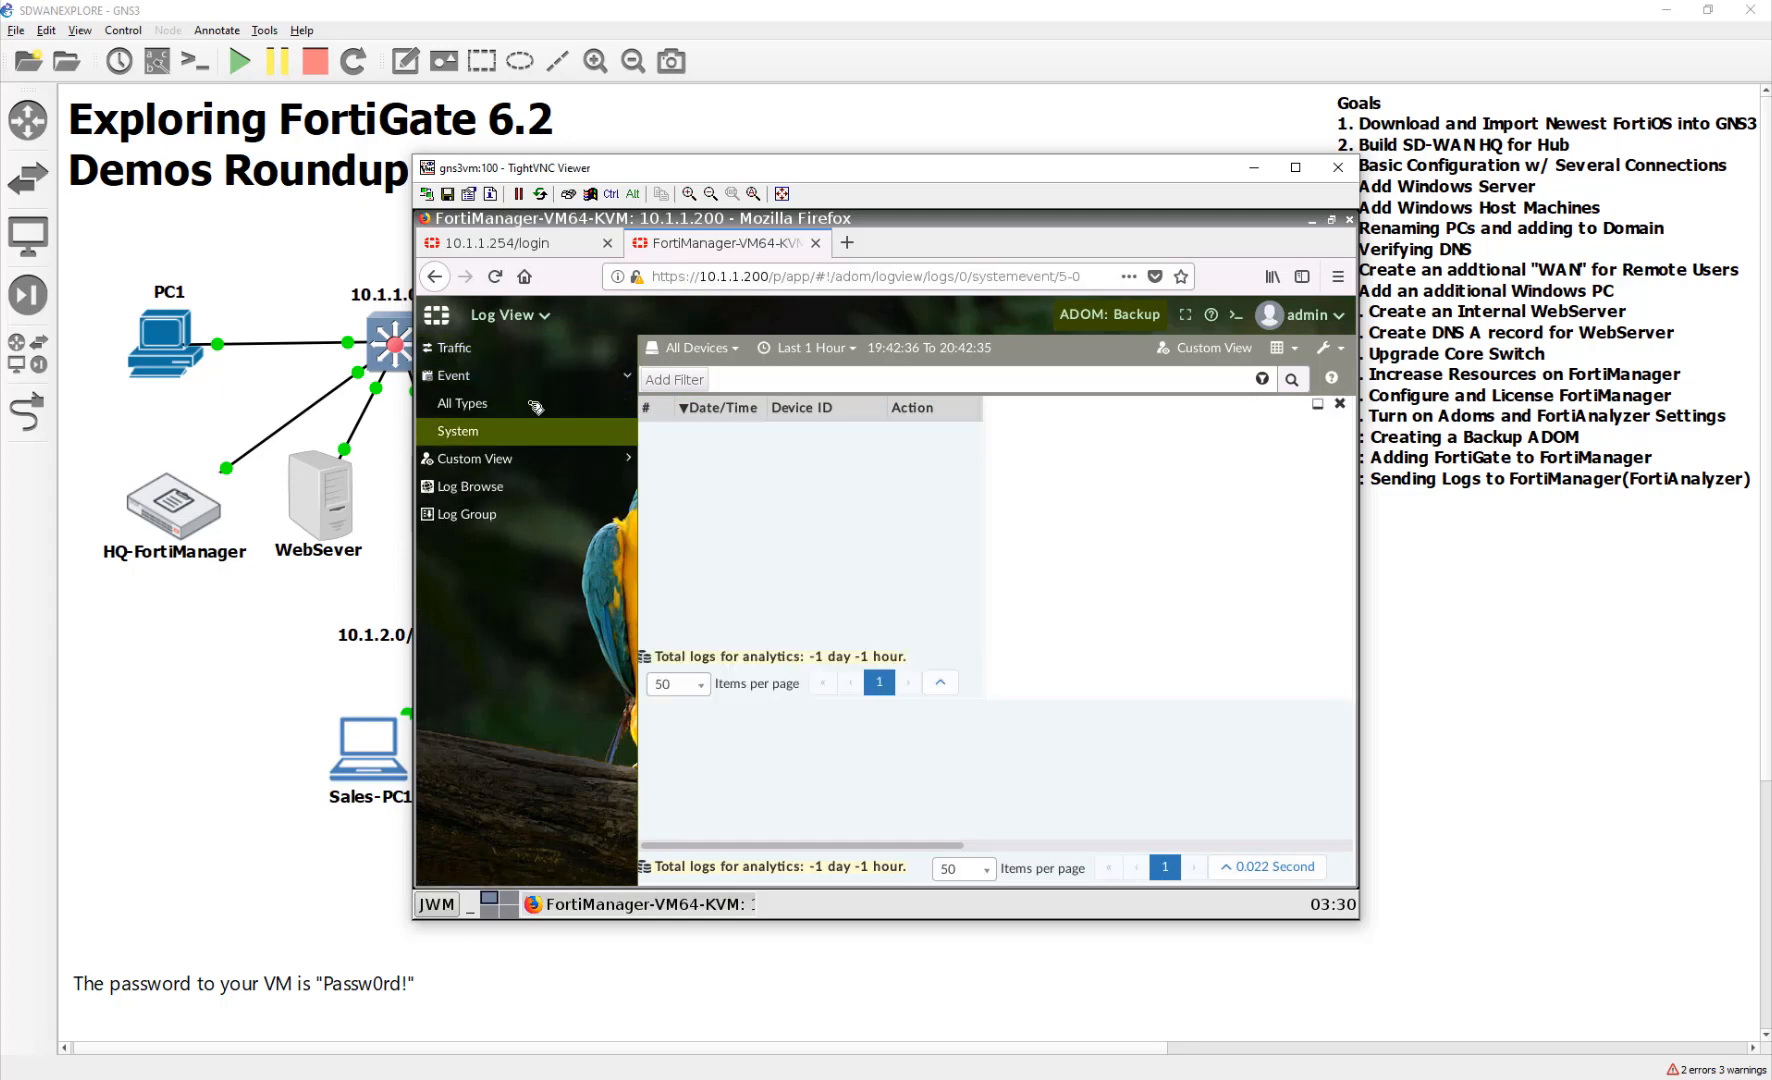
{"action": "left_click", "coordinate": [536, 404]}
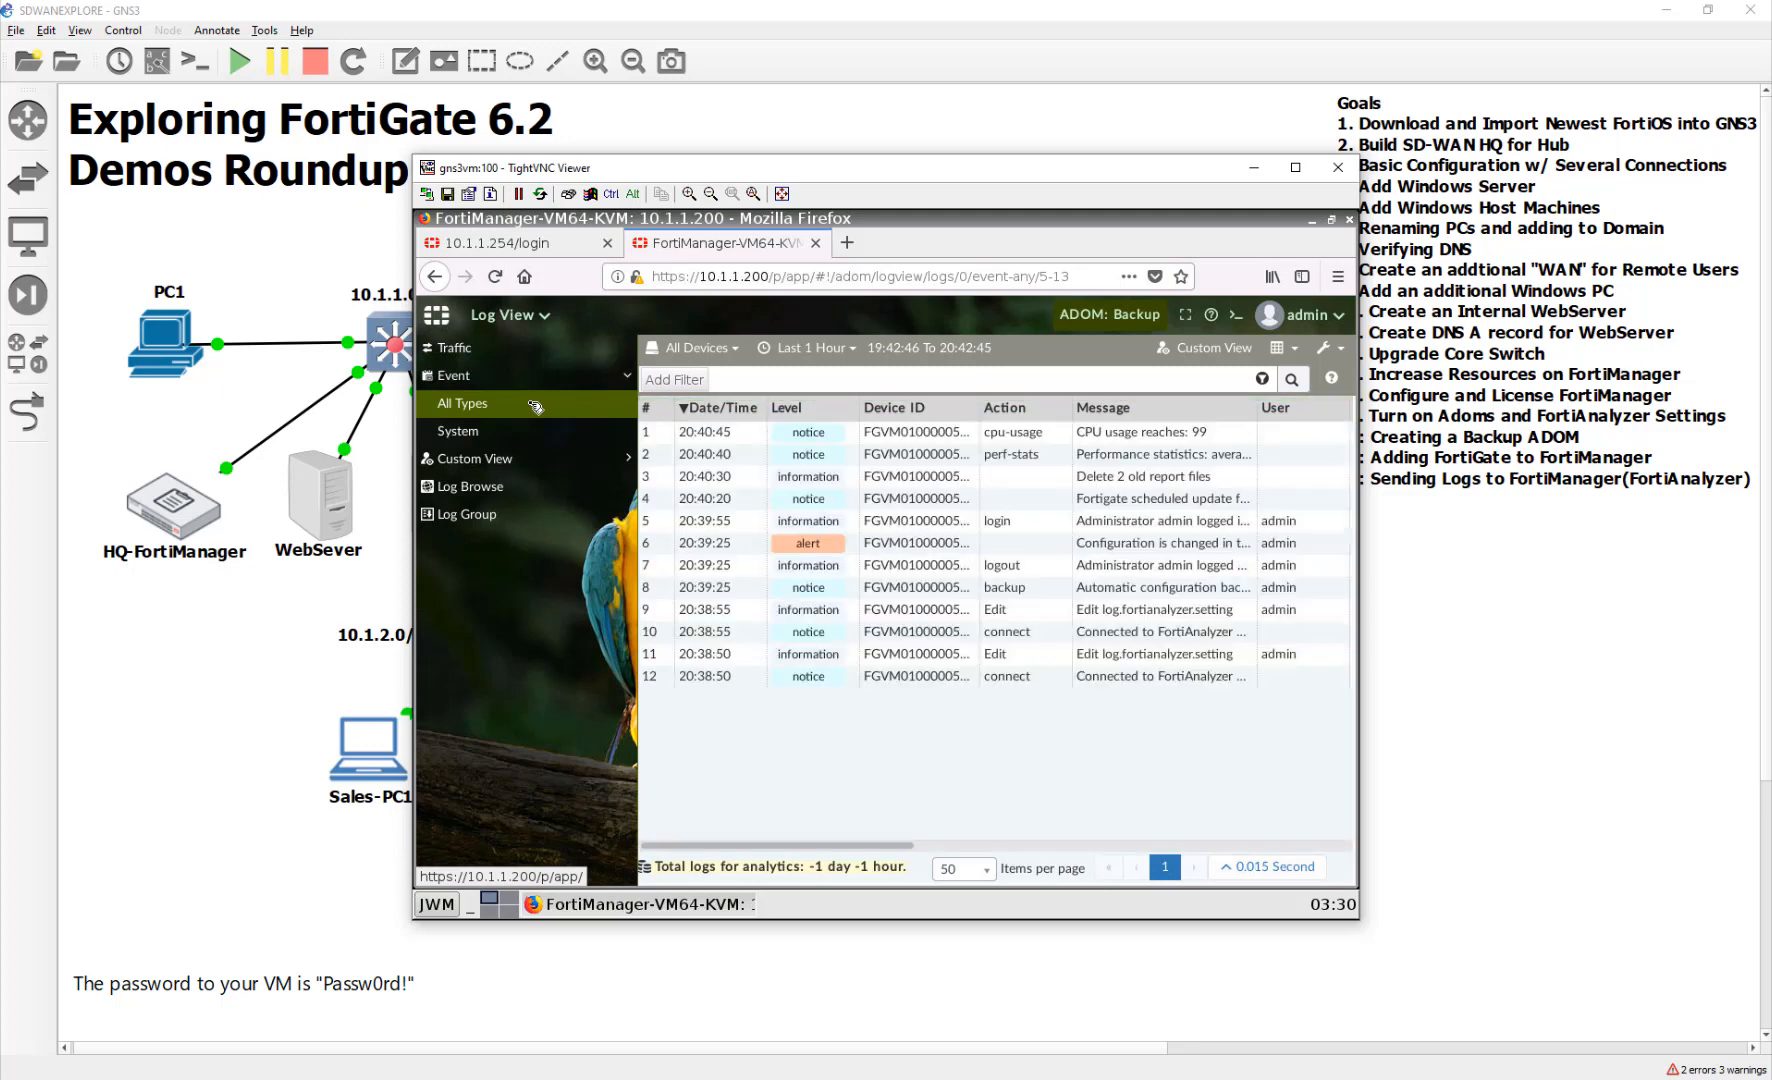
{"action": "left_click", "coordinate": [1088, 433]}
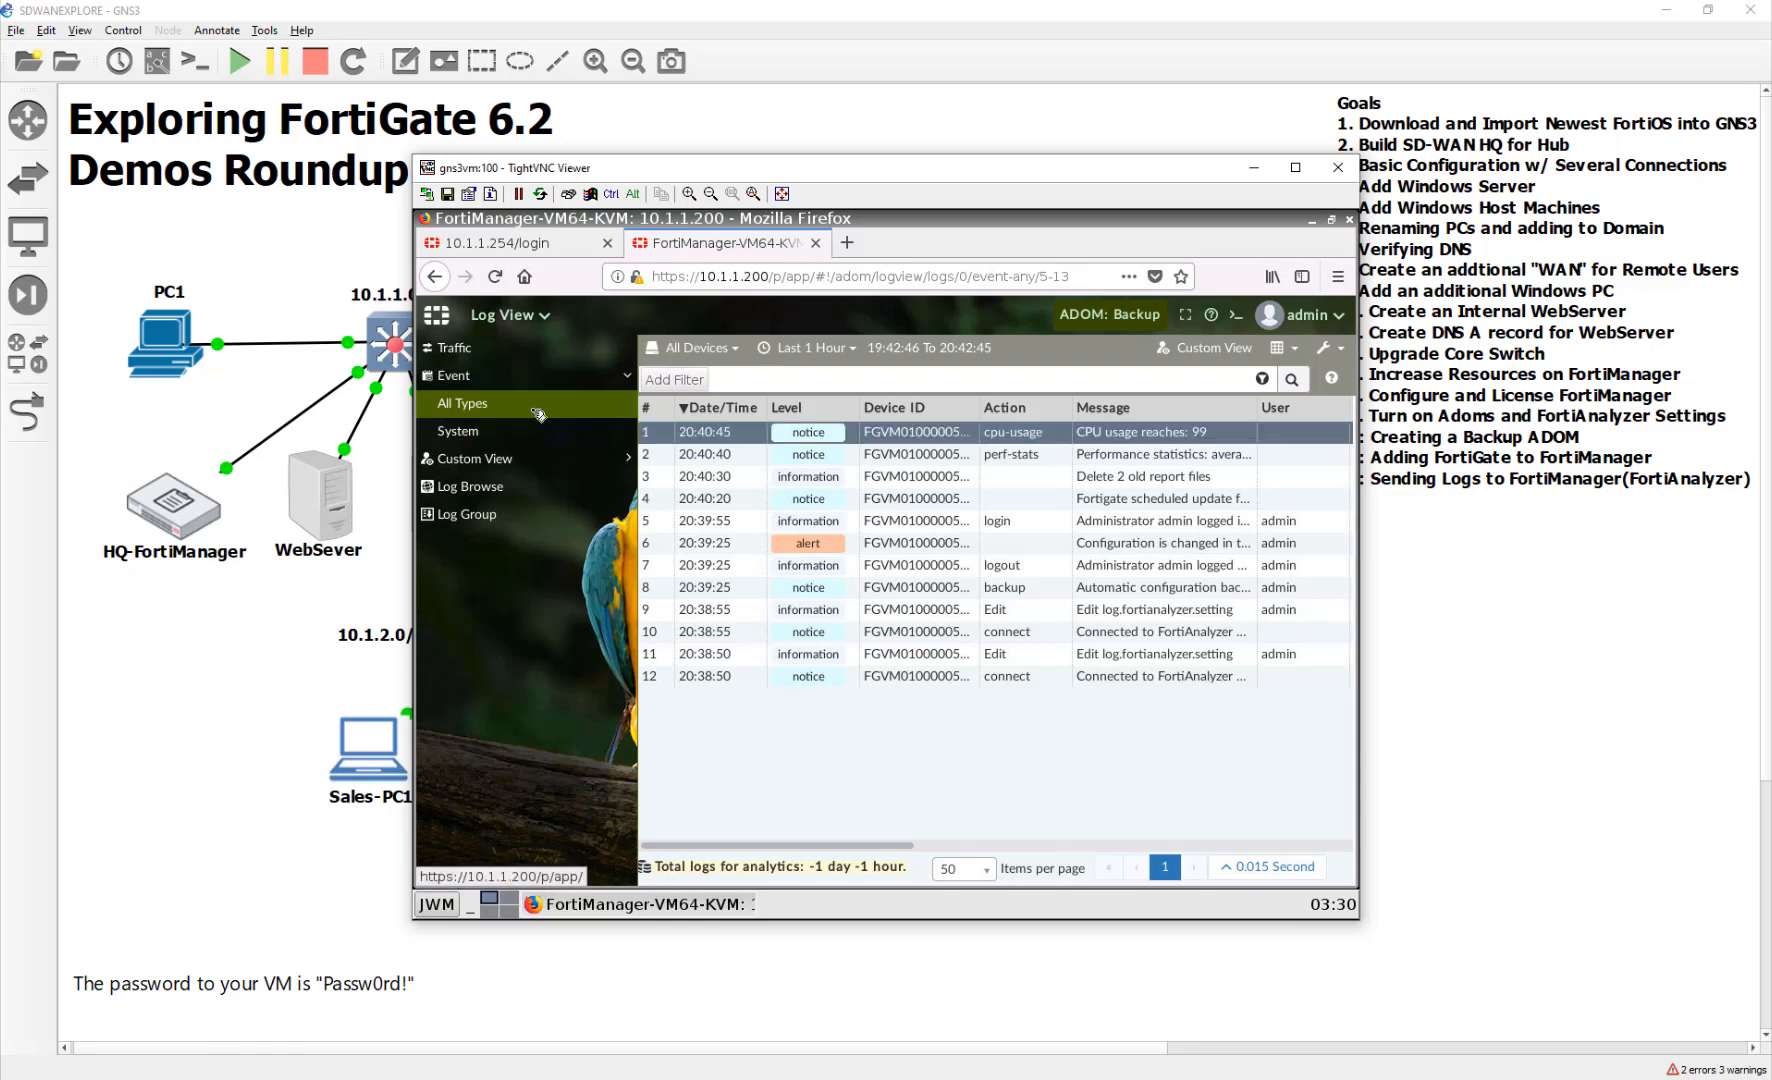
{"action": "left_click", "coordinate": [499, 348]}
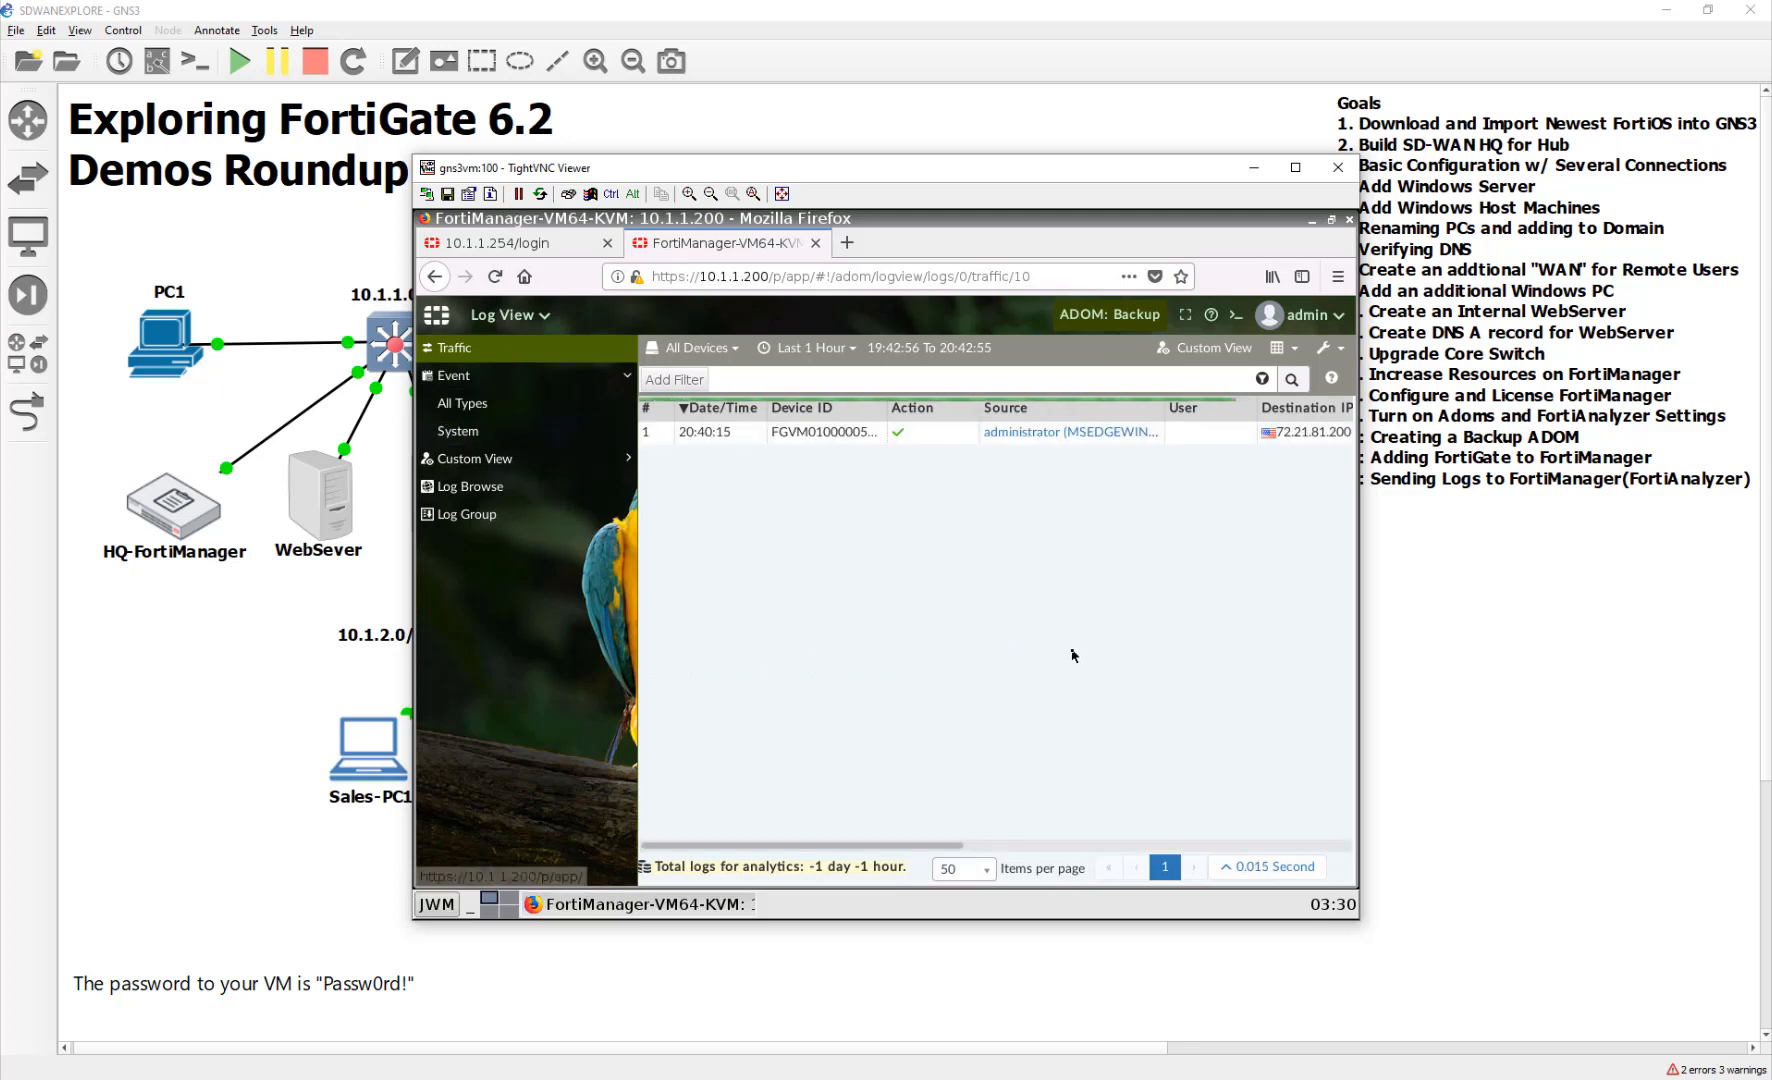
{"action": "left_click", "coordinate": [1338, 167]}
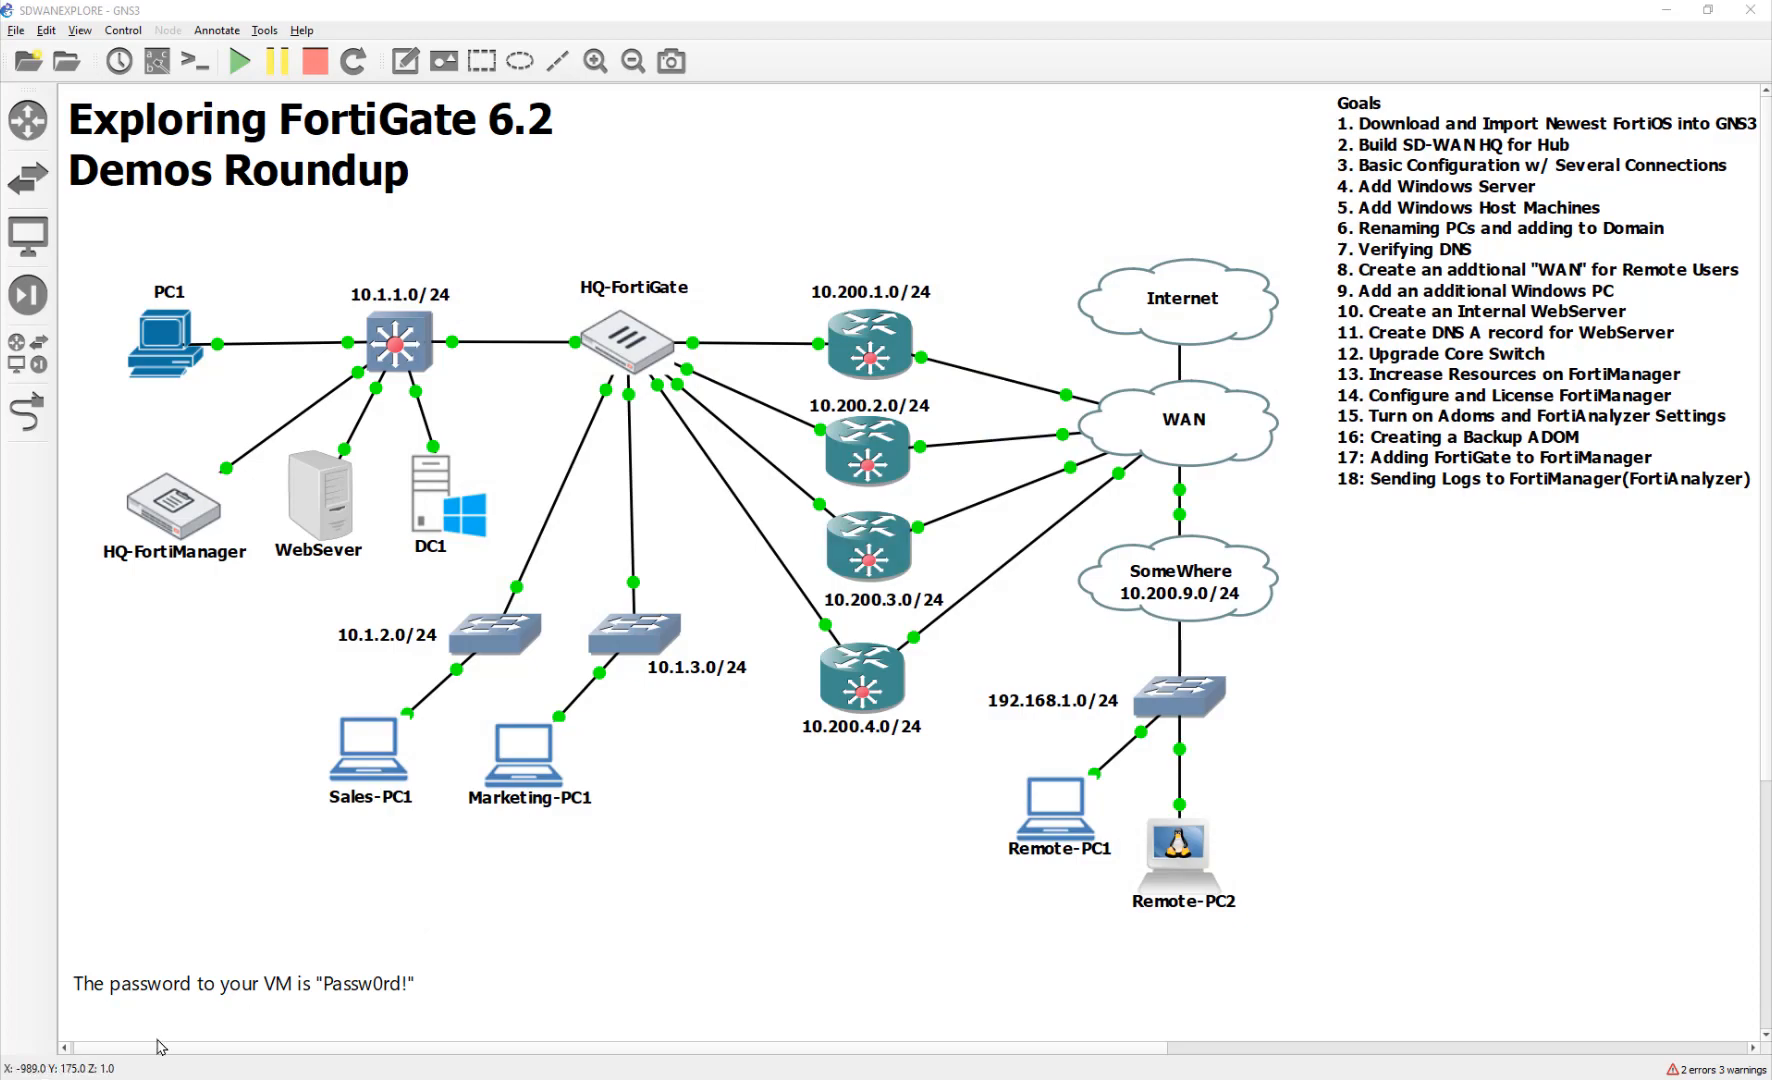